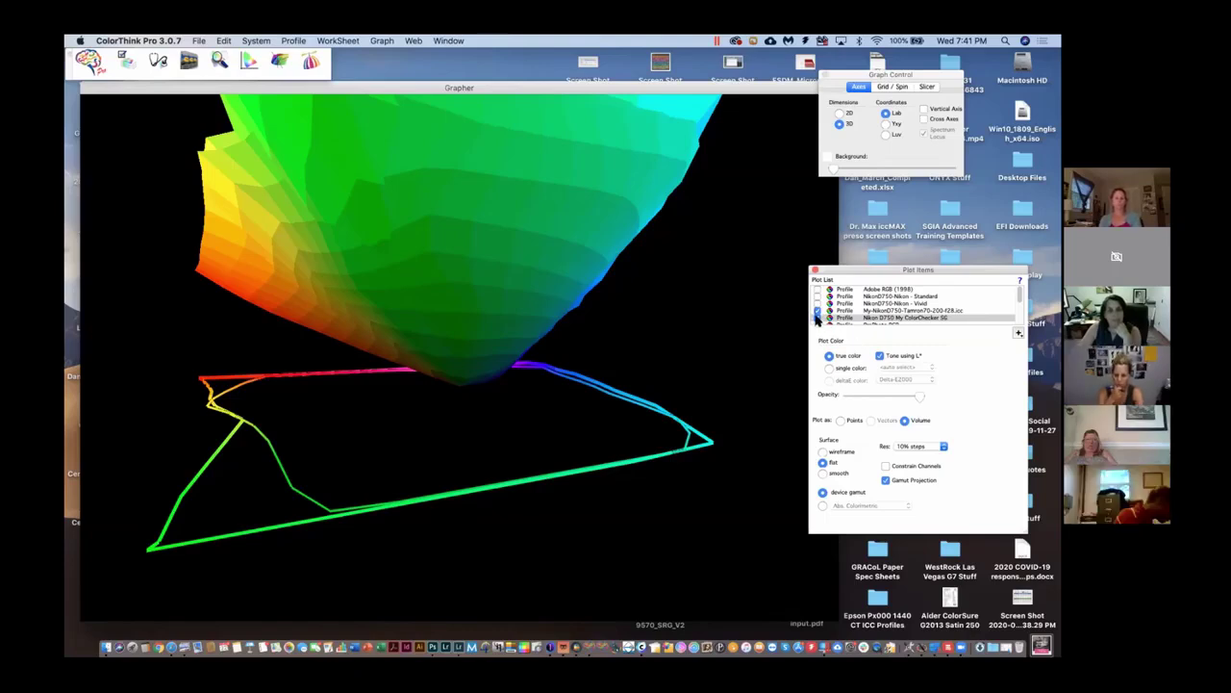
- Plot the Nikon - Standard and another Nikon profile gamuts in ColorThink, then return to Photoshop
click(817, 310)
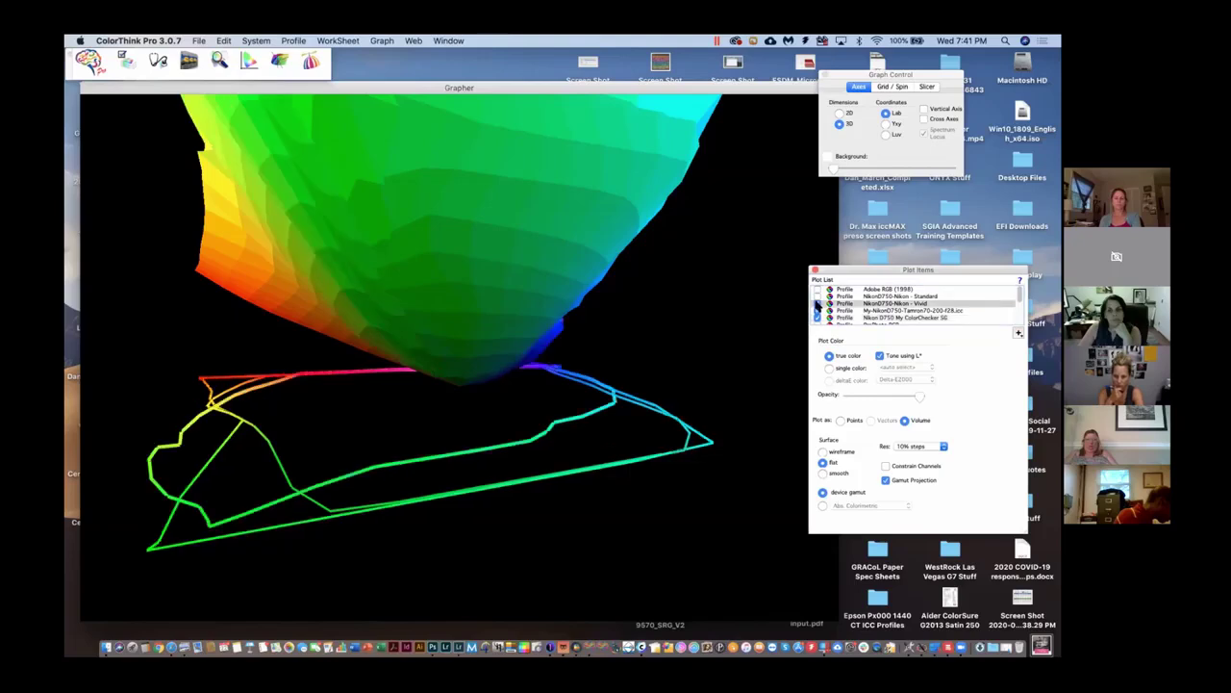
click(817, 297)
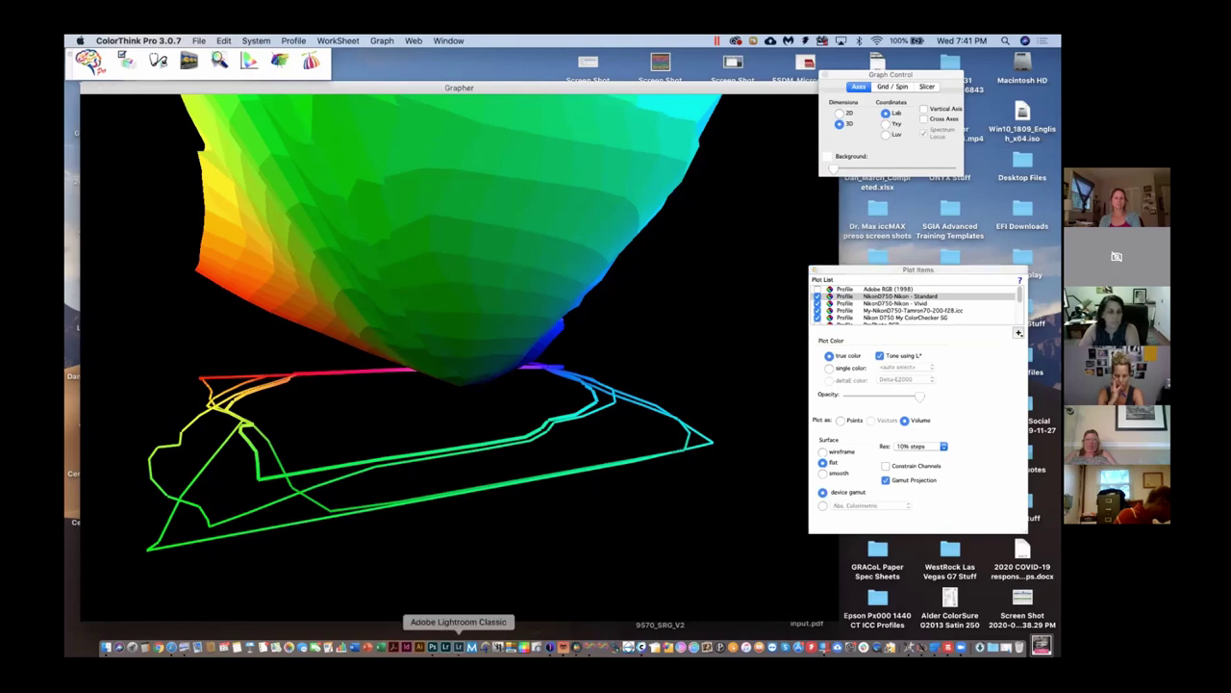
click(432, 647)
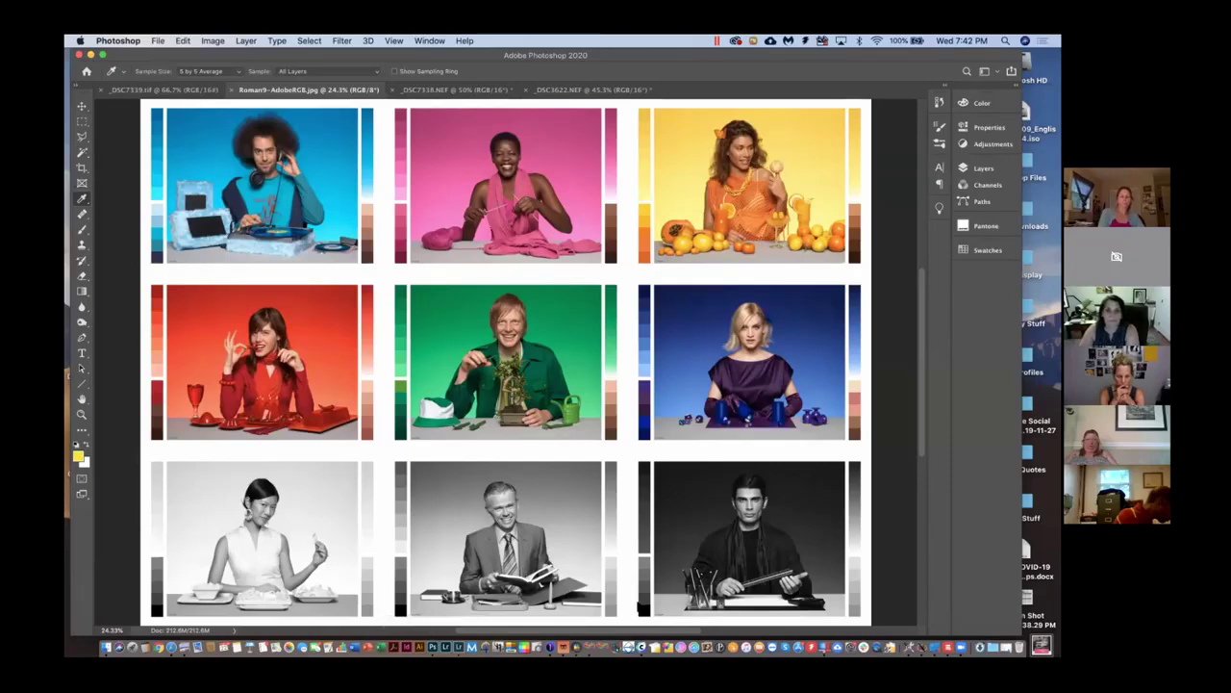
click(182, 41)
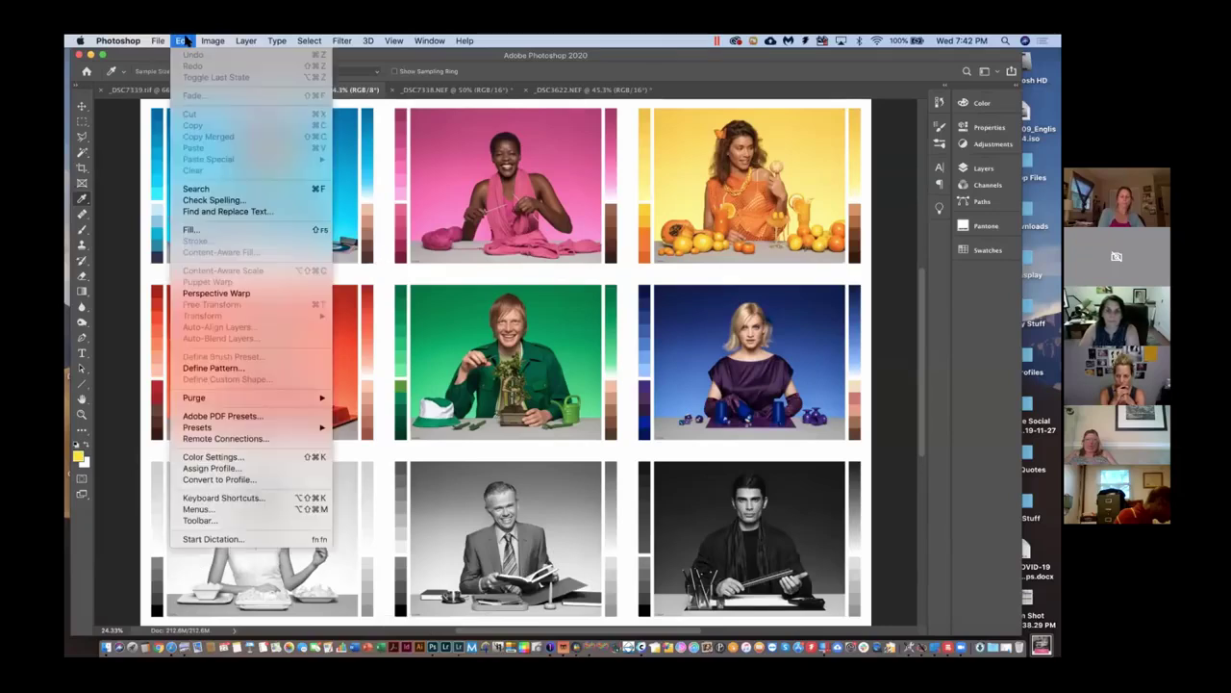
- Use Edit > Assign Profile to preview the image with NikonD750-Nikon - Standard
click(190, 469)
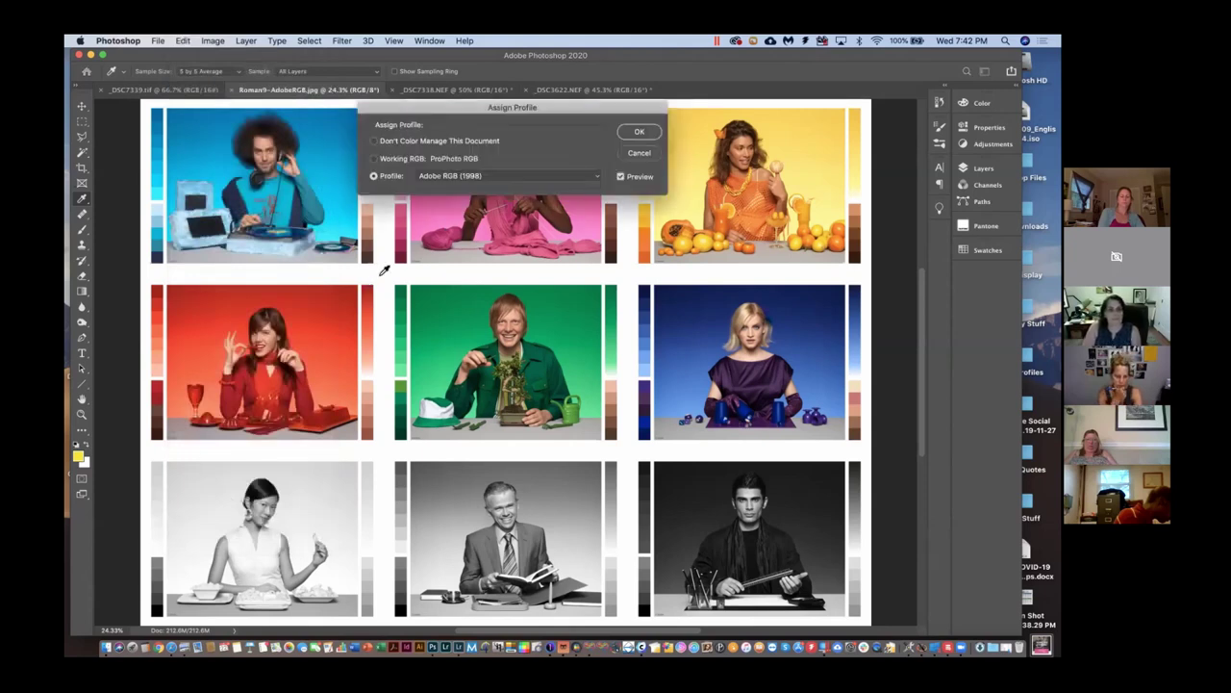
click(594, 177)
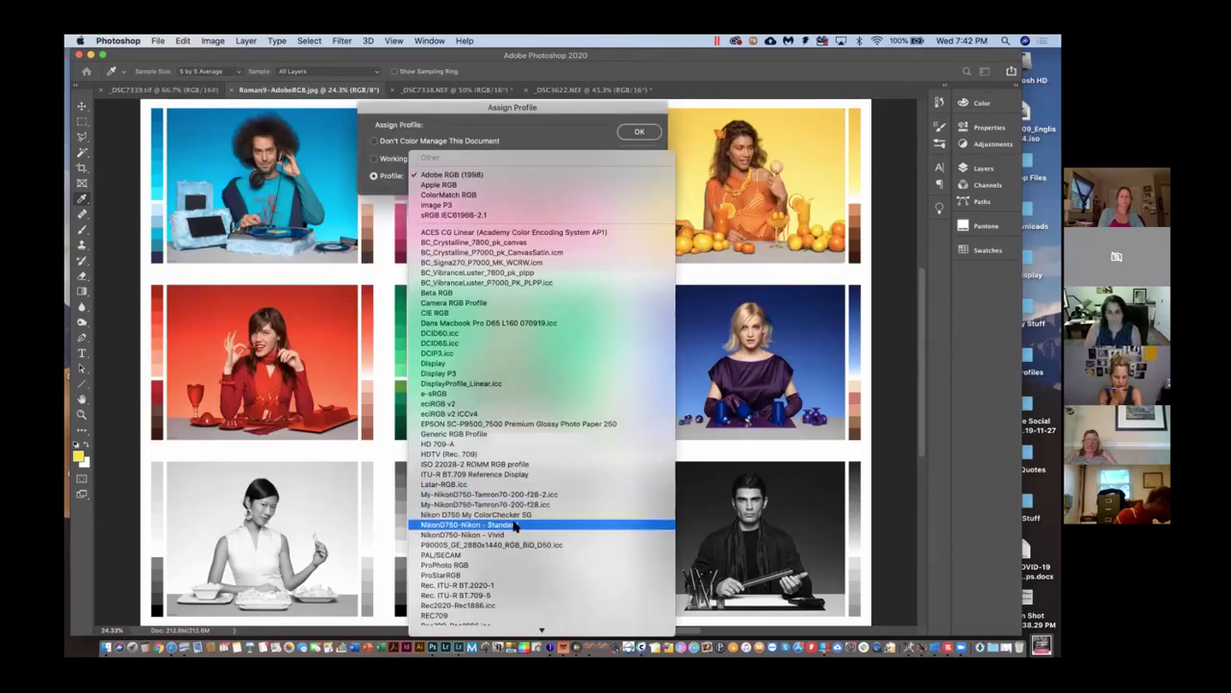
click(515, 525)
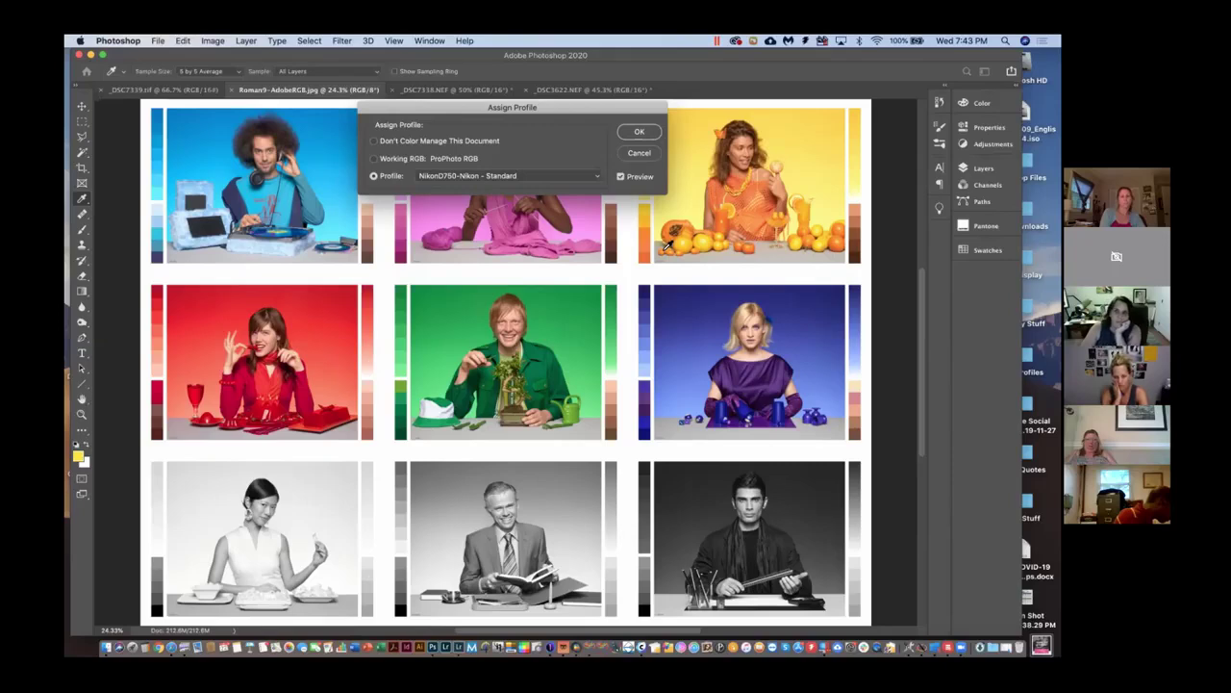
- Switch the Assign Profile preview from Standard to NikonD750-Nikon - Vivid
click(598, 178)
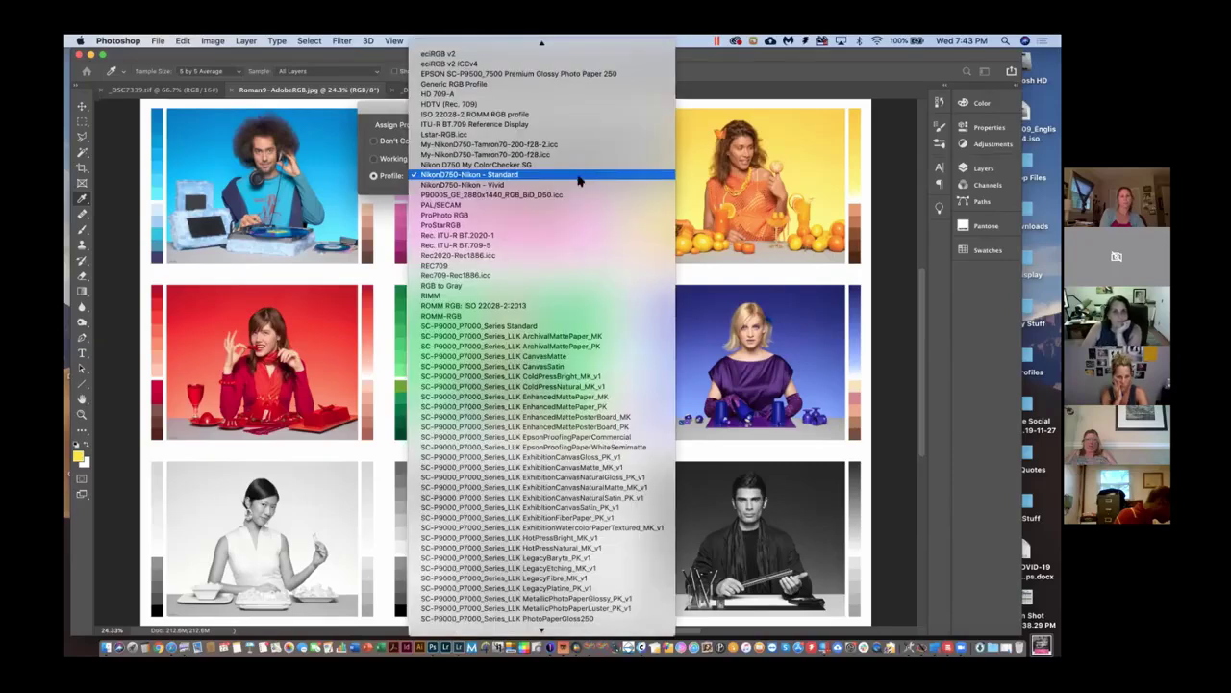
click(531, 189)
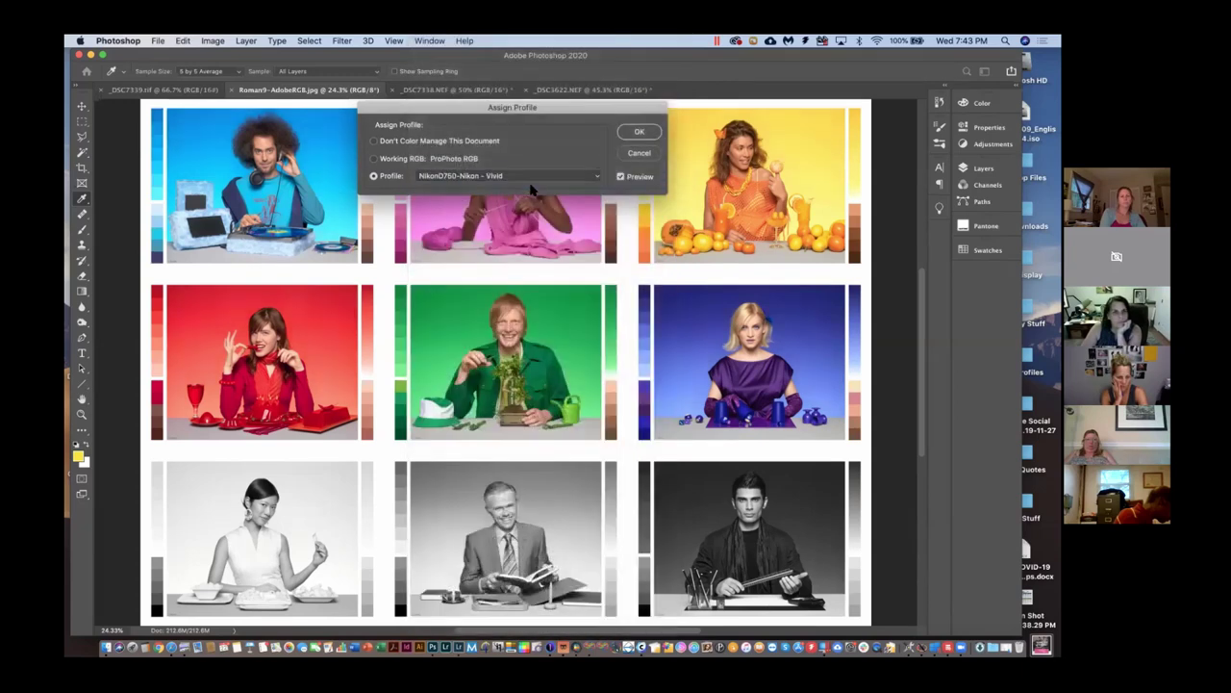
click(599, 177)
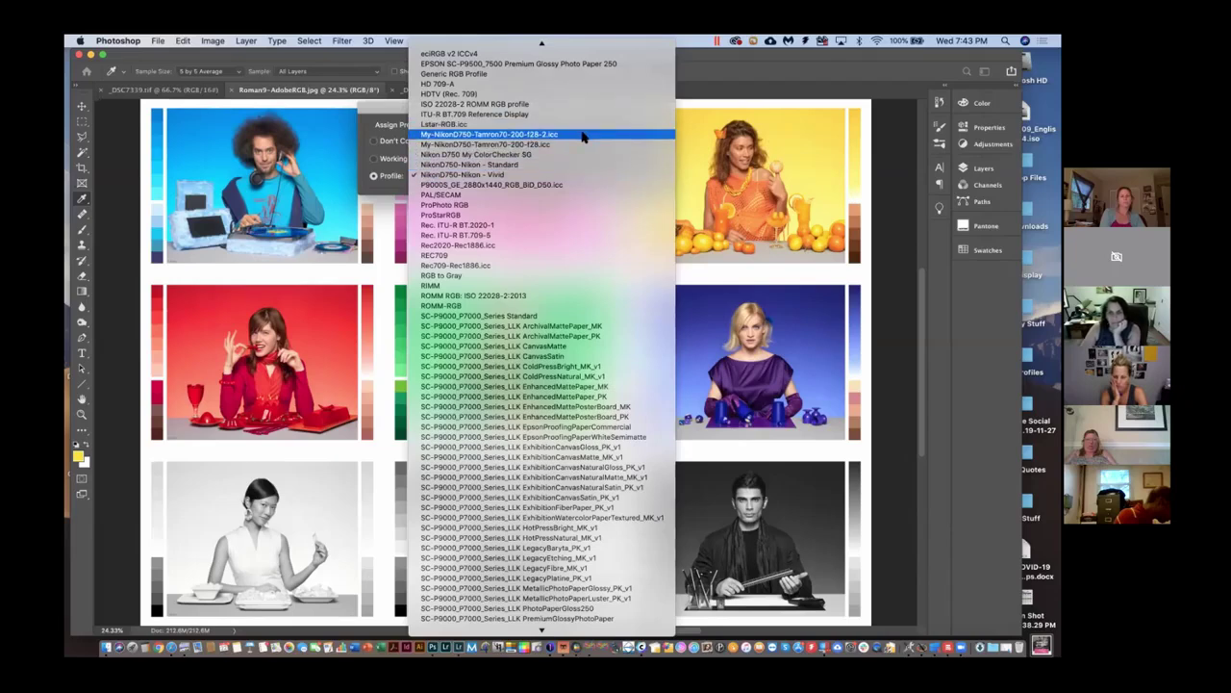
- Compare the My-NikonD750-Tamron70-200-f28-2 profile, then settle on Nikon D750 My ColorChecker SG
click(583, 137)
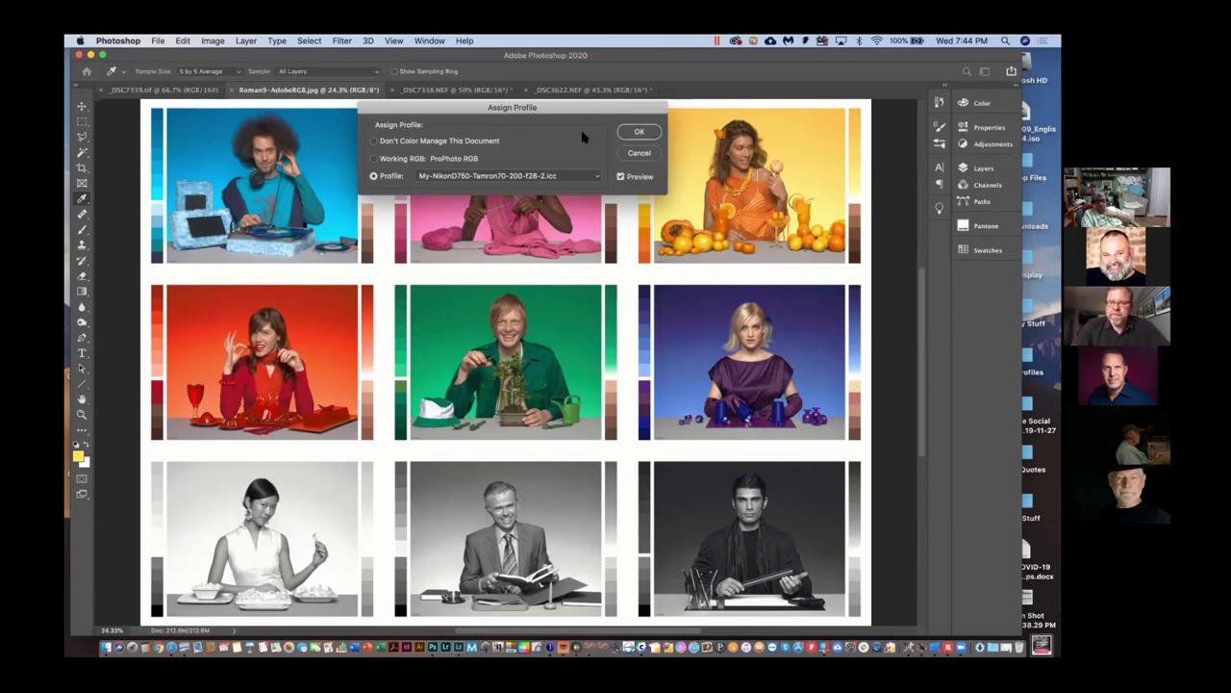
click(597, 179)
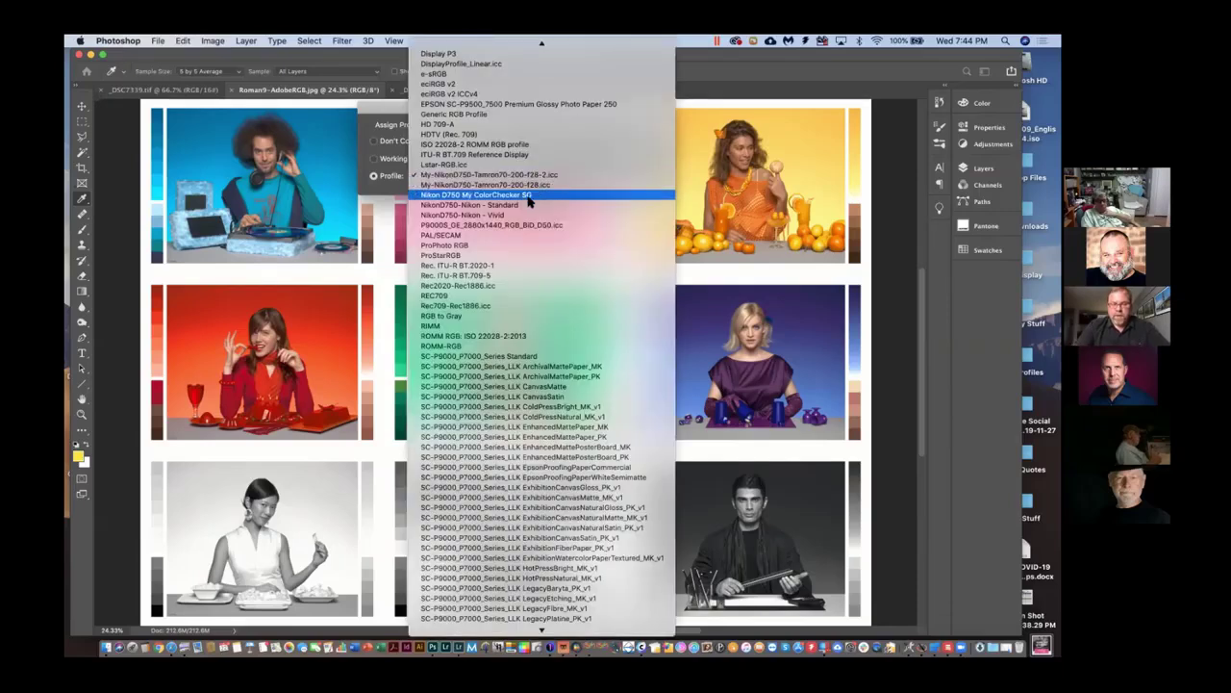
click(534, 194)
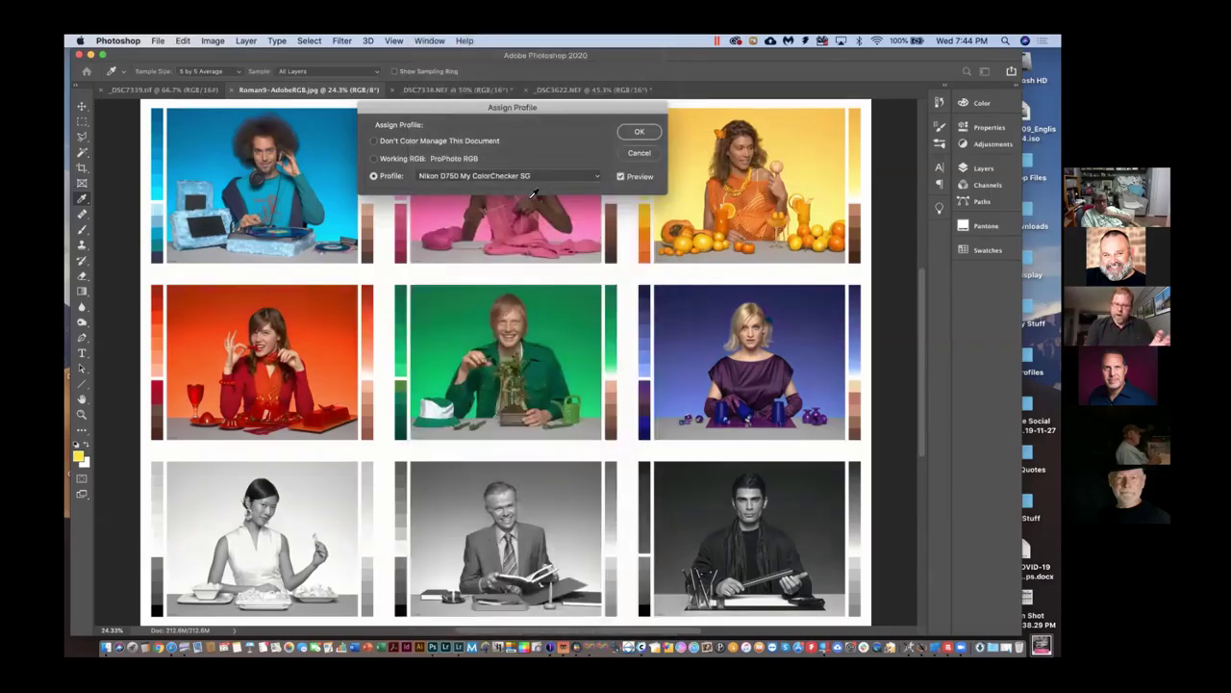
click(595, 178)
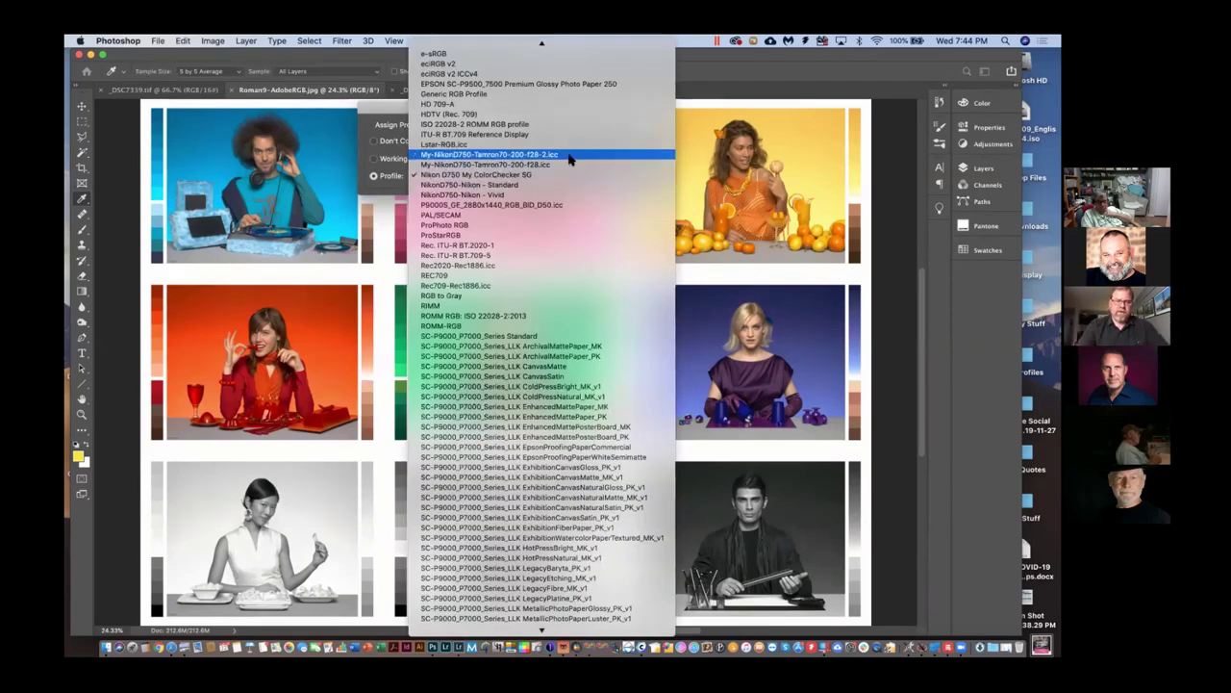
click(569, 155)
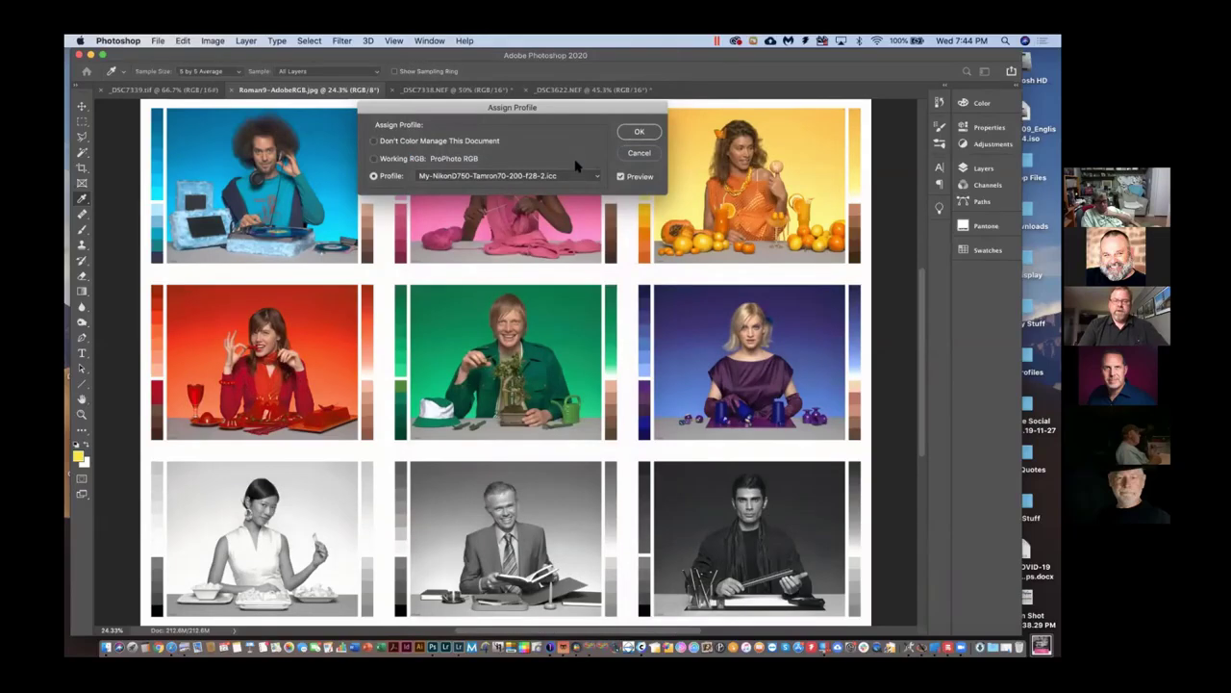
click(595, 179)
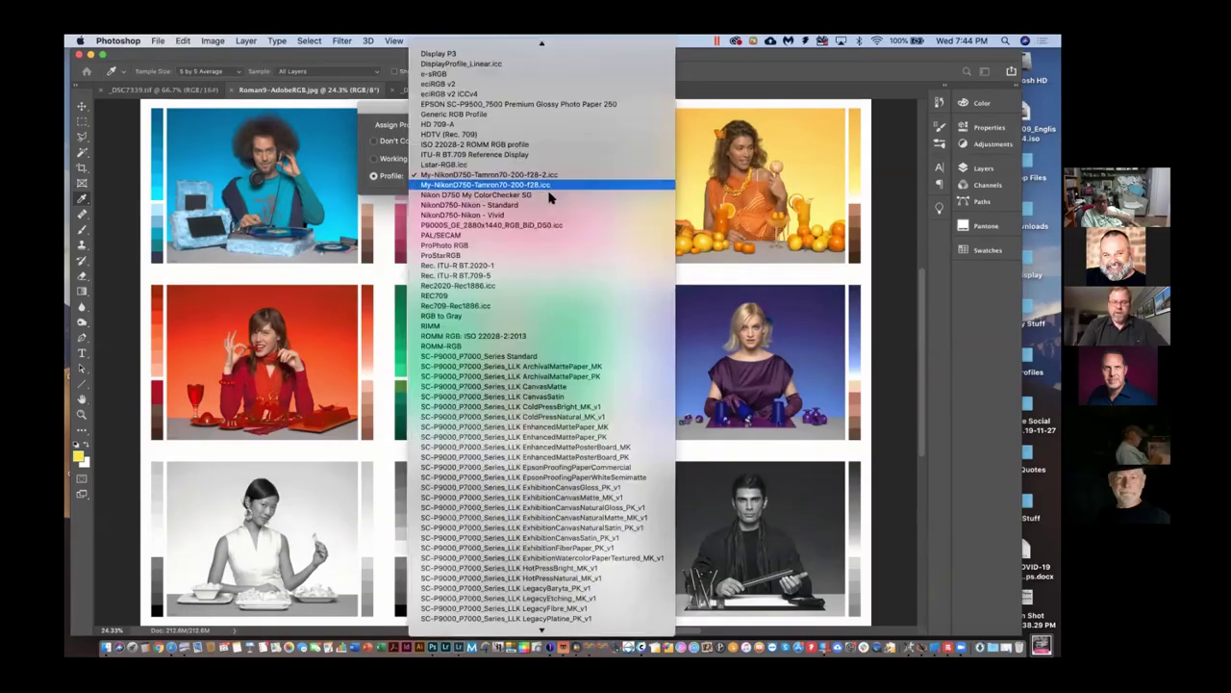
click(549, 196)
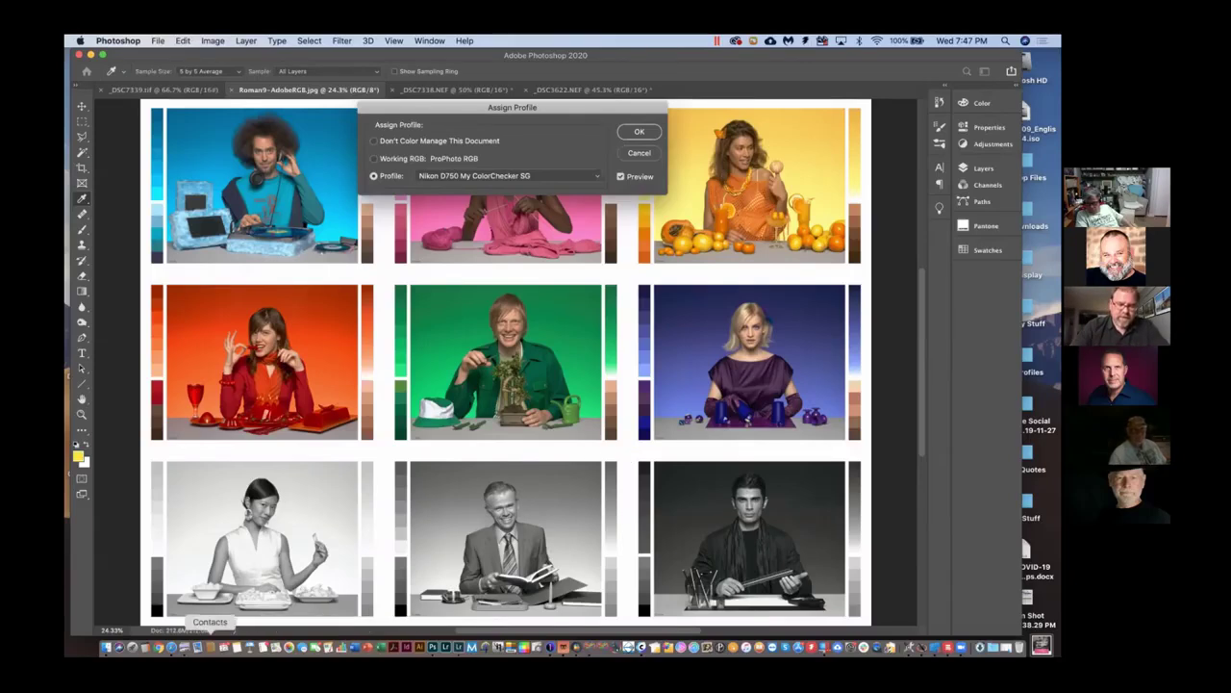
- Leave the Assign Profile preview open and switch to Safari showing the Zoom page
click(172, 647)
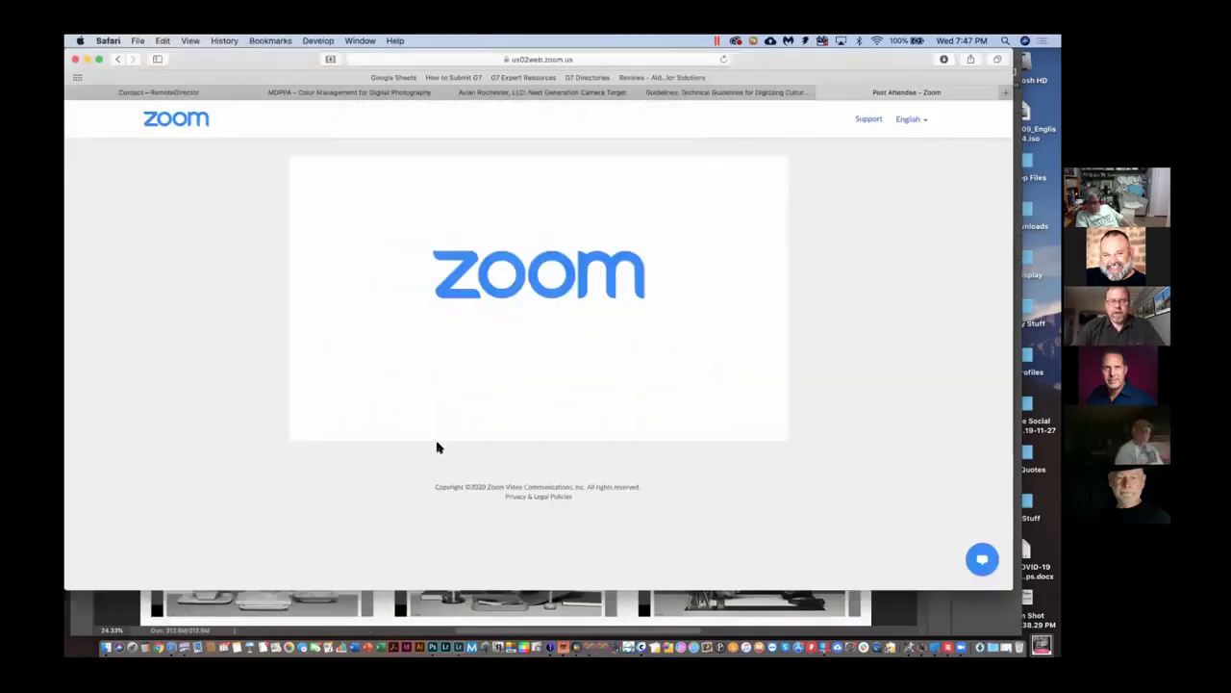
- Load aldertech.com by entering 'alder' in Safari's address bar
key(super+l)
text(alder)
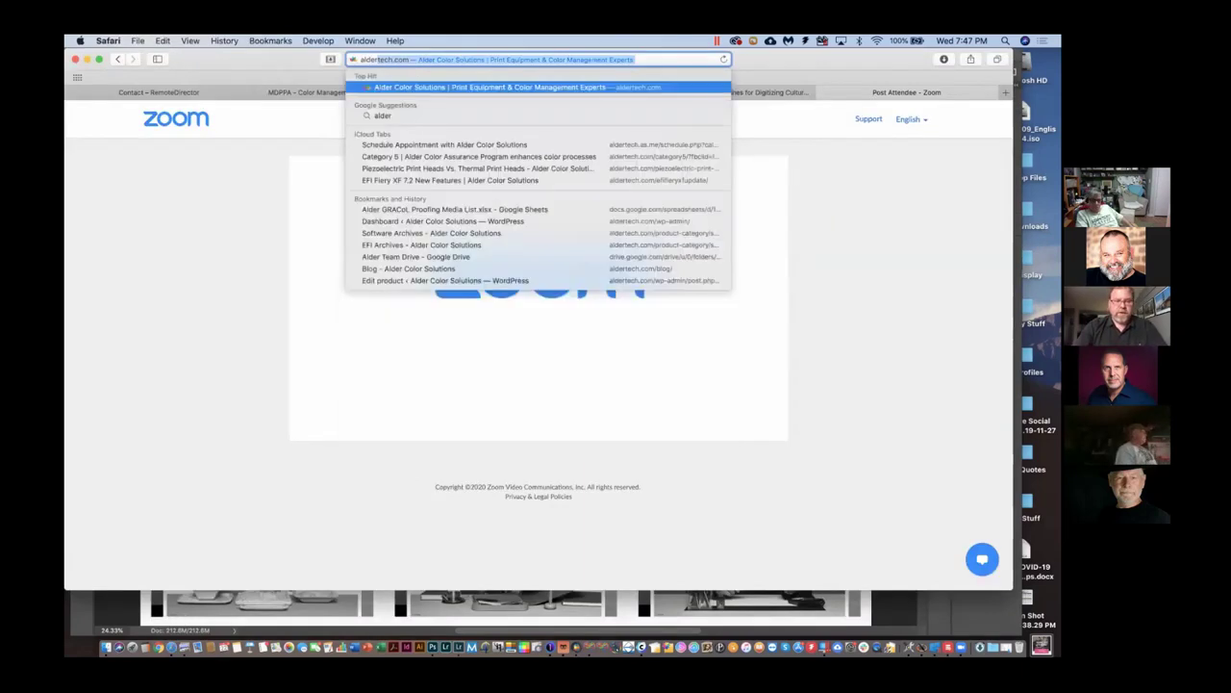
key(Return)
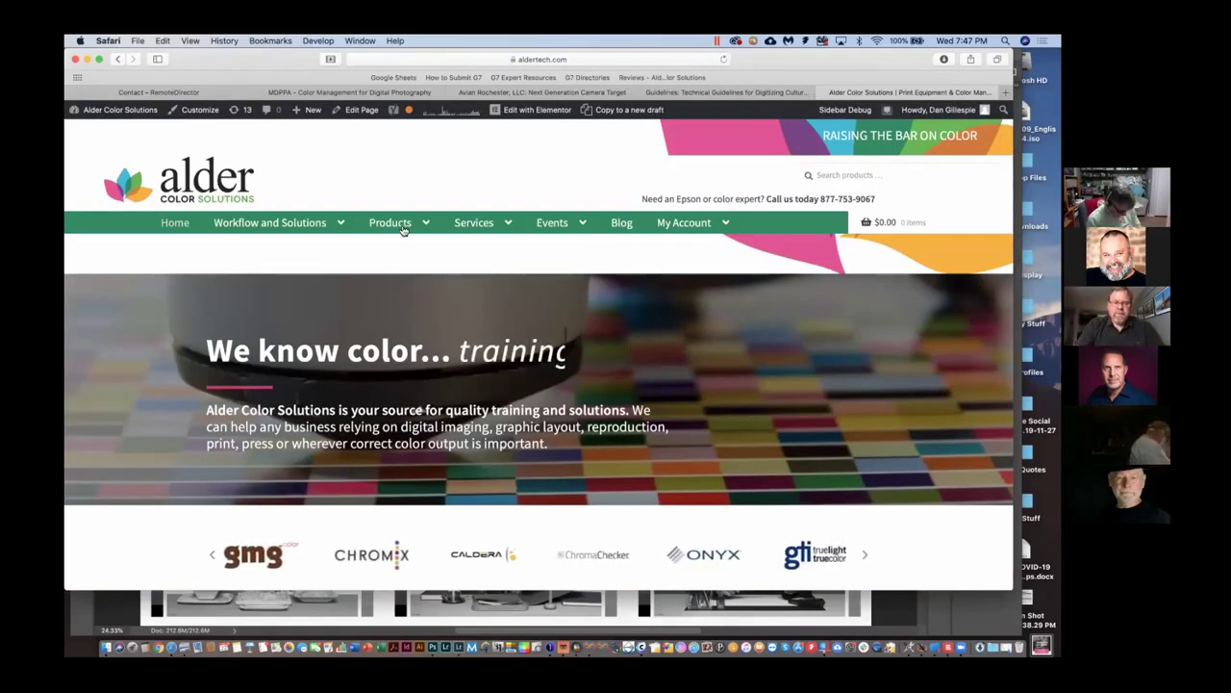
- Browse Products > Measurement Devices and go to page 2 of the listing
mouse_move(403, 228)
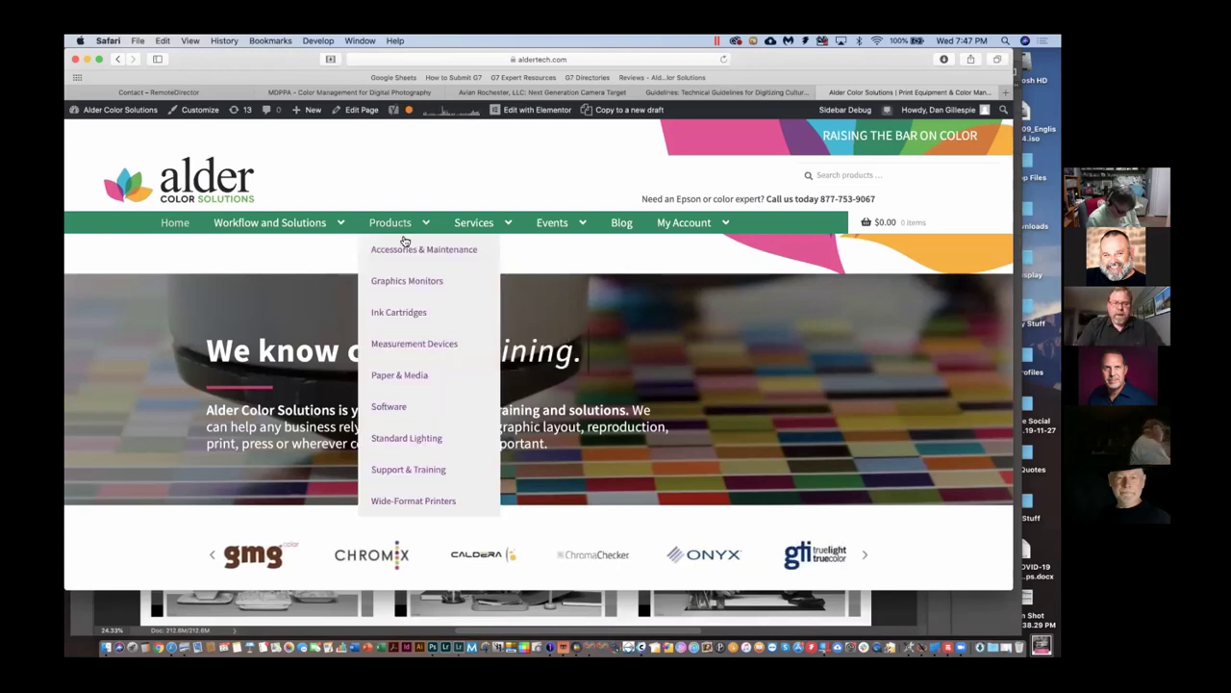
click(403, 348)
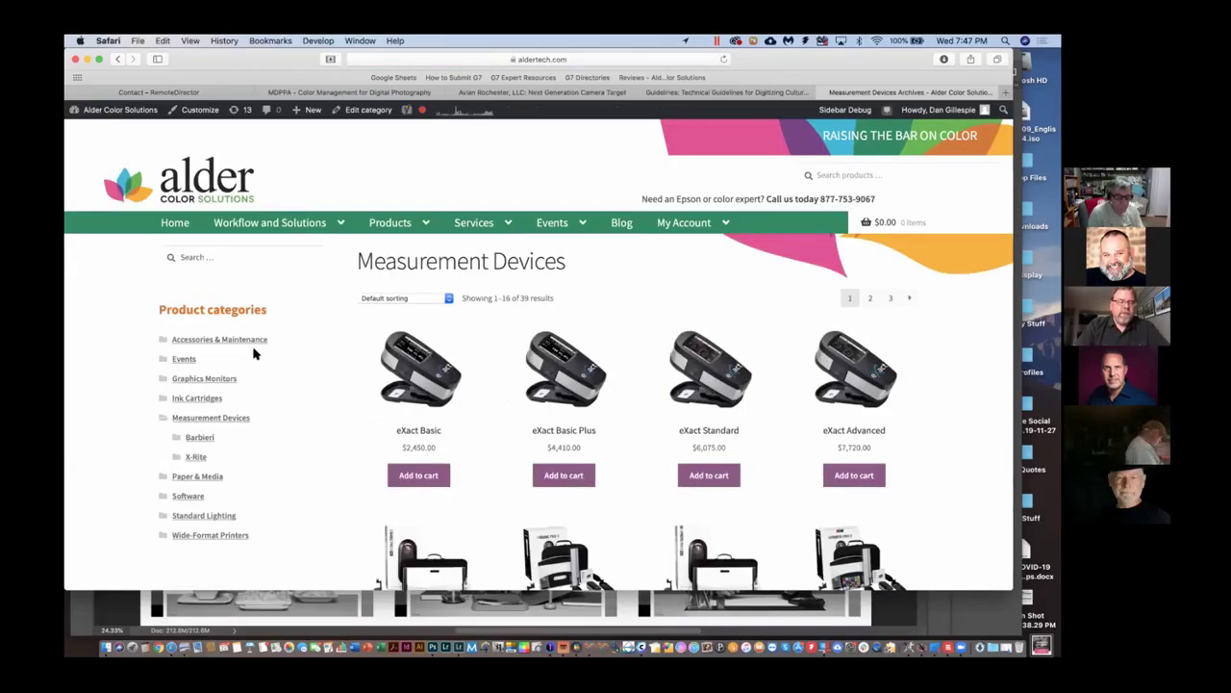
scroll(461, 374, down, 10)
scroll(461, 375, down, 3)
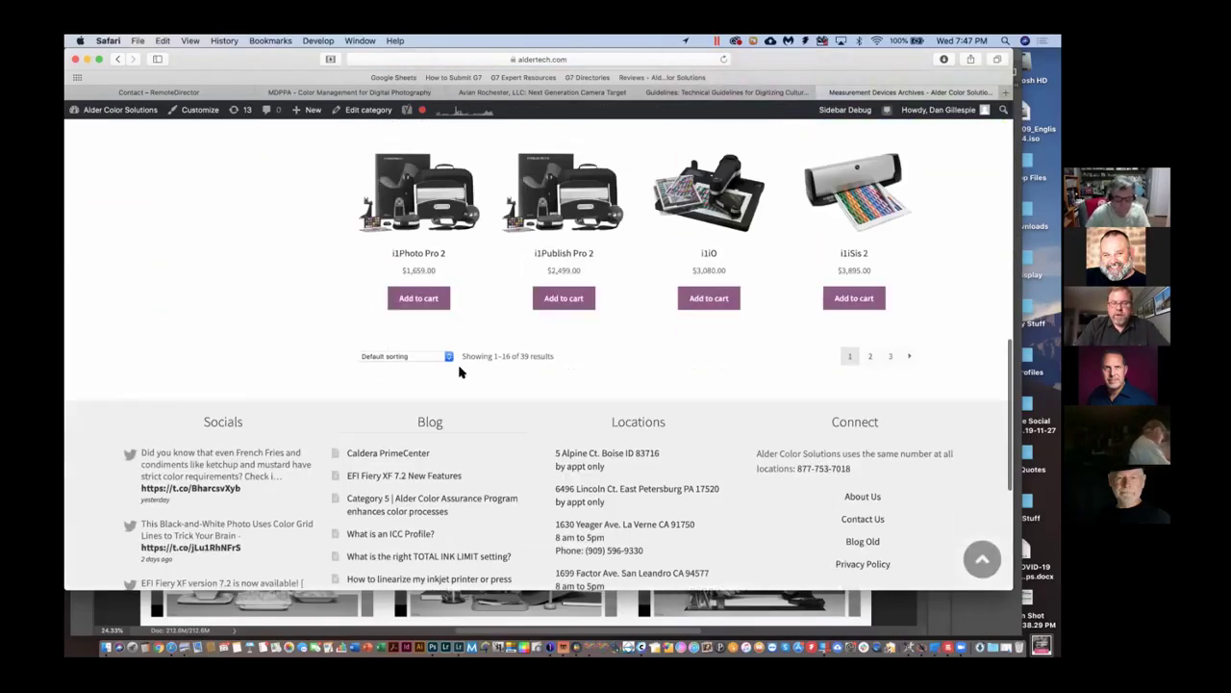
click(870, 358)
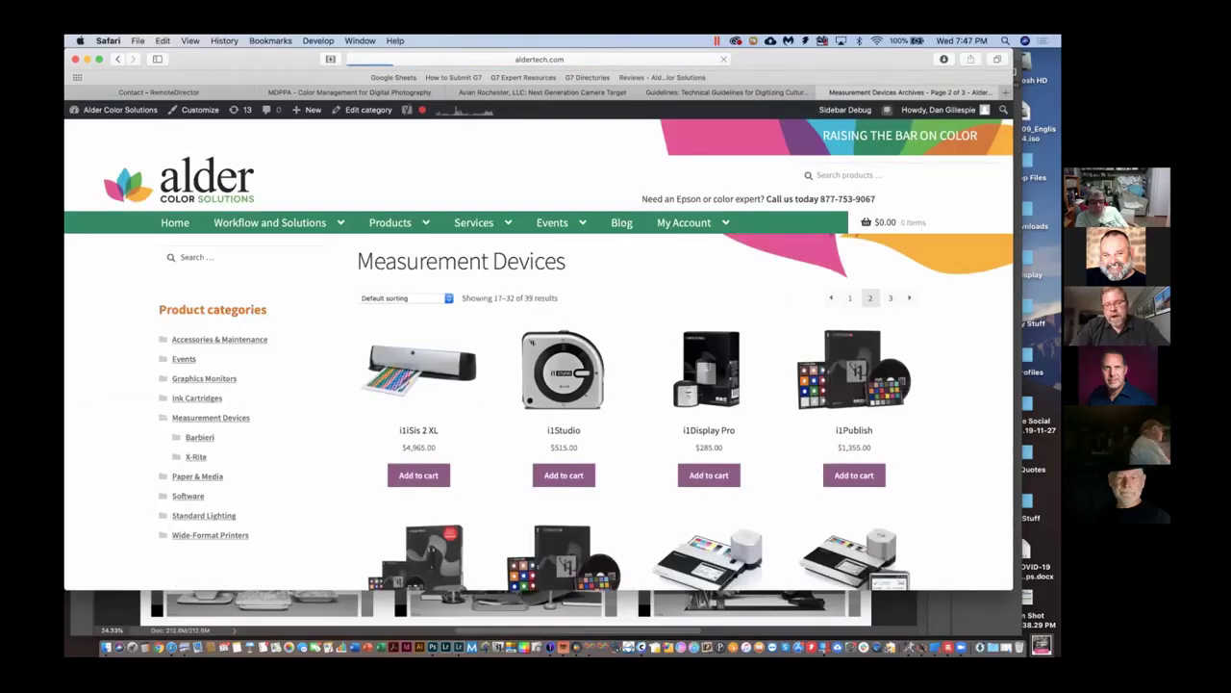
- Open the i1Display Pro product page, priced at $285.00
click(720, 368)
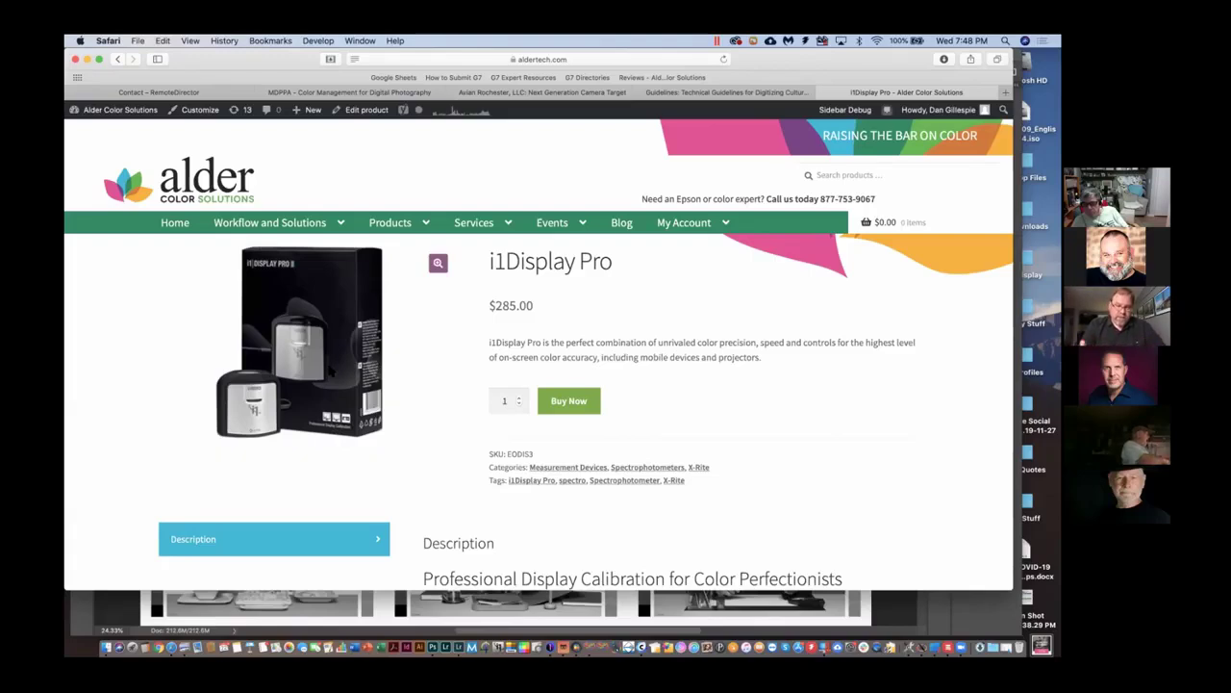
- Open the EIZO CG247X monitor page ($1,989.00) from Products > Graphics Monitors
mouse_move(378, 214)
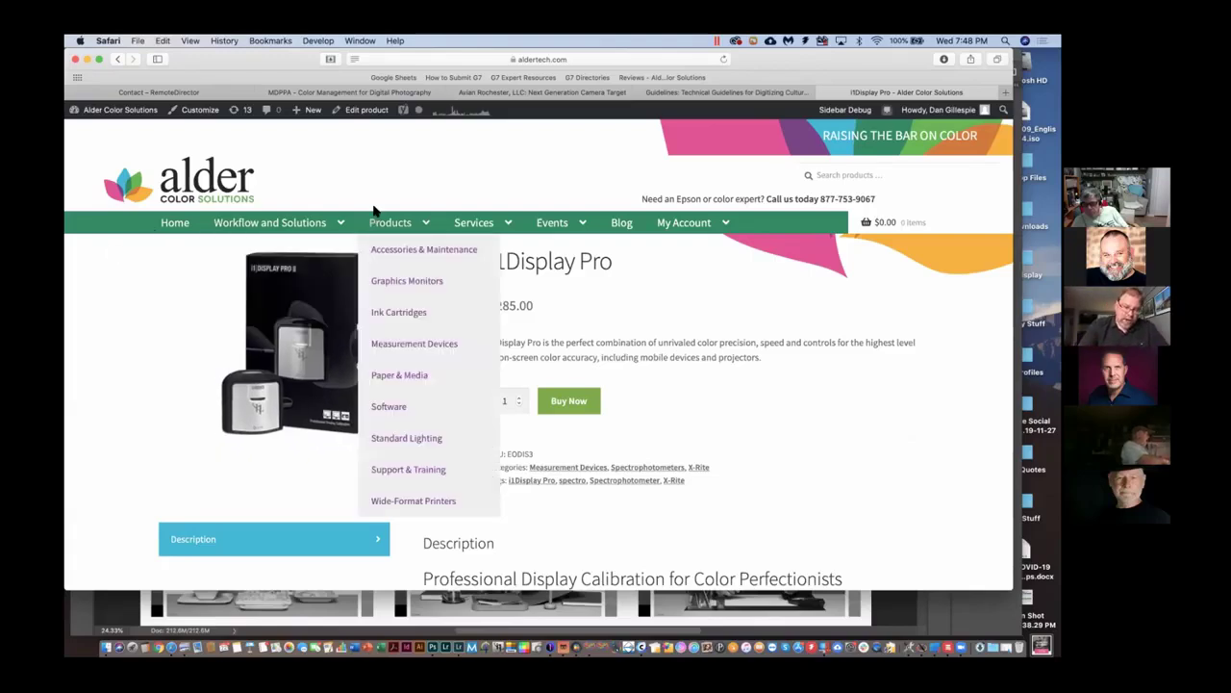
click(393, 282)
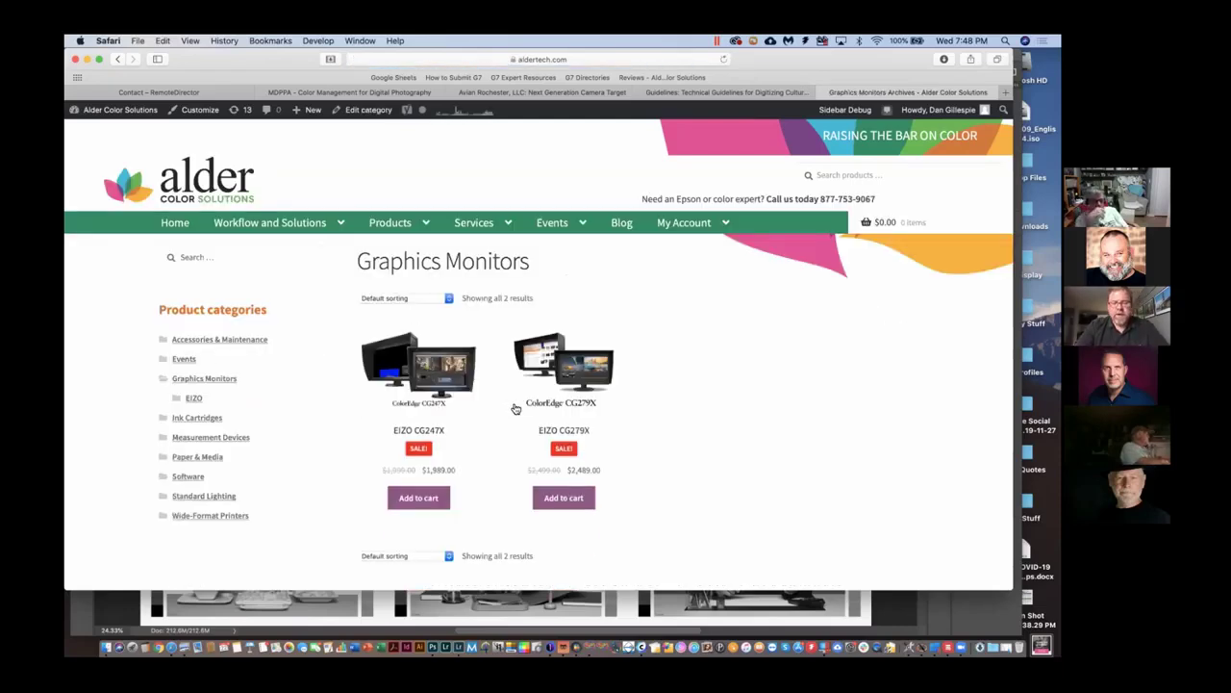
click(446, 380)
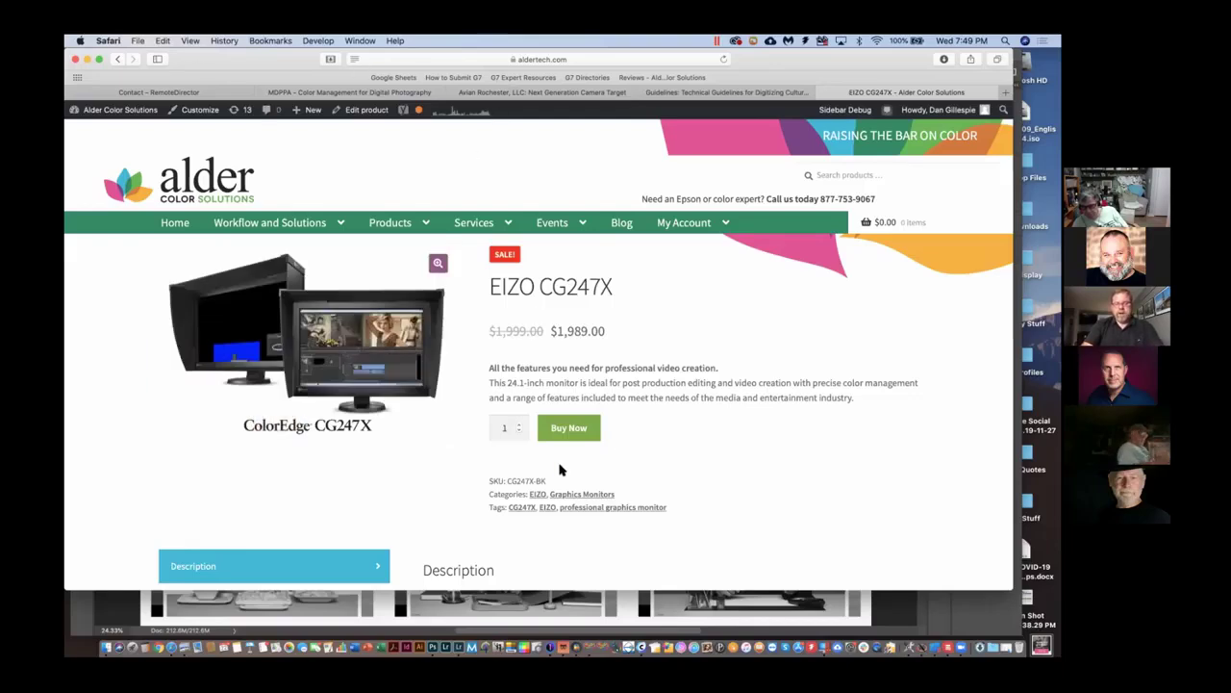
click(125, 605)
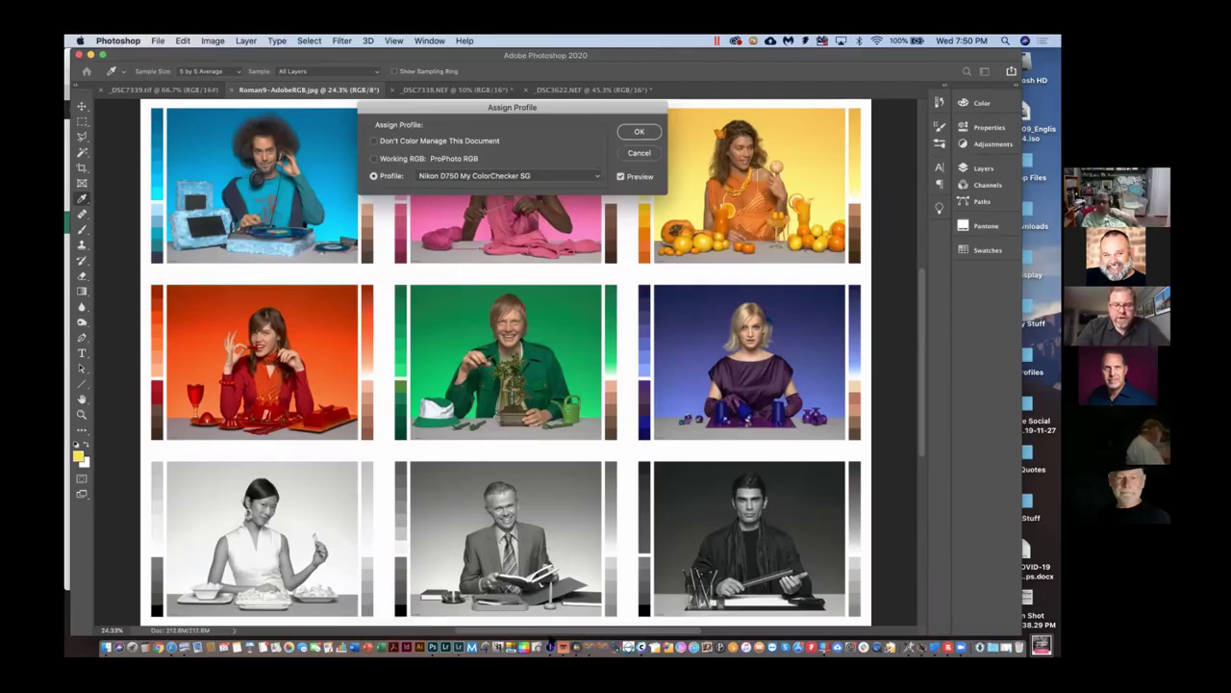
- Switch from Photoshop to Capture One 20 showing the mountain-peak NEF photo
click(549, 646)
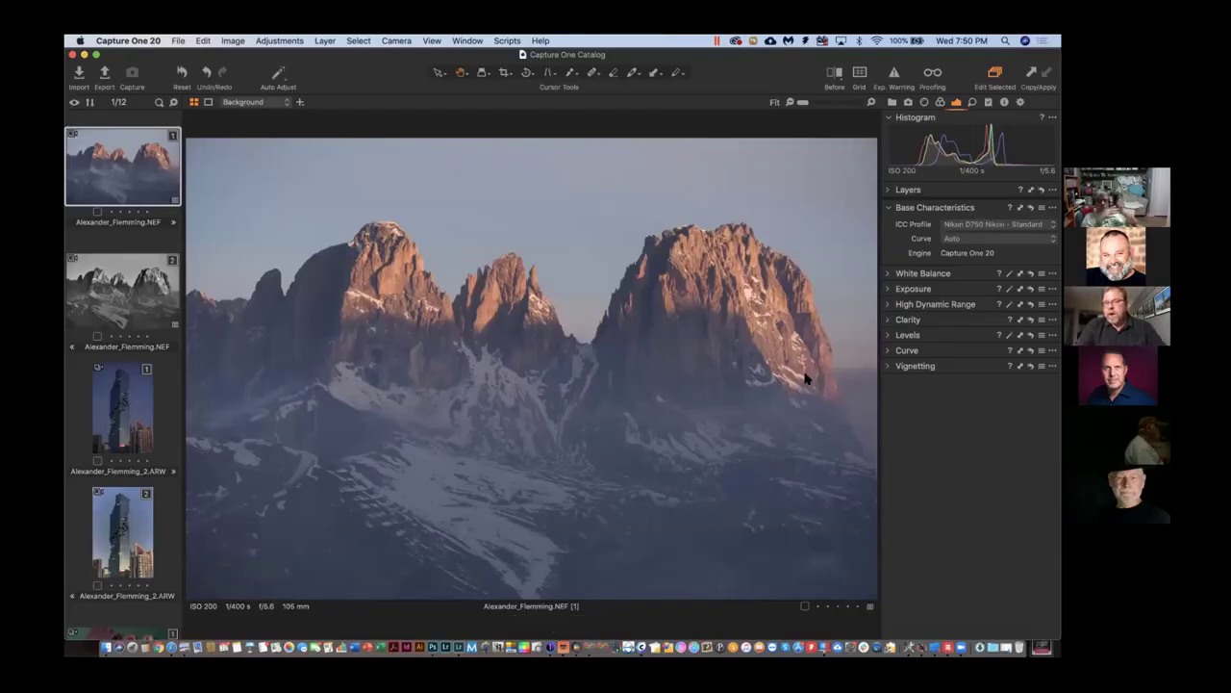
- Preview several Canon EOS Generic ICC profiles on the mountain photo without choosing one
click(995, 223)
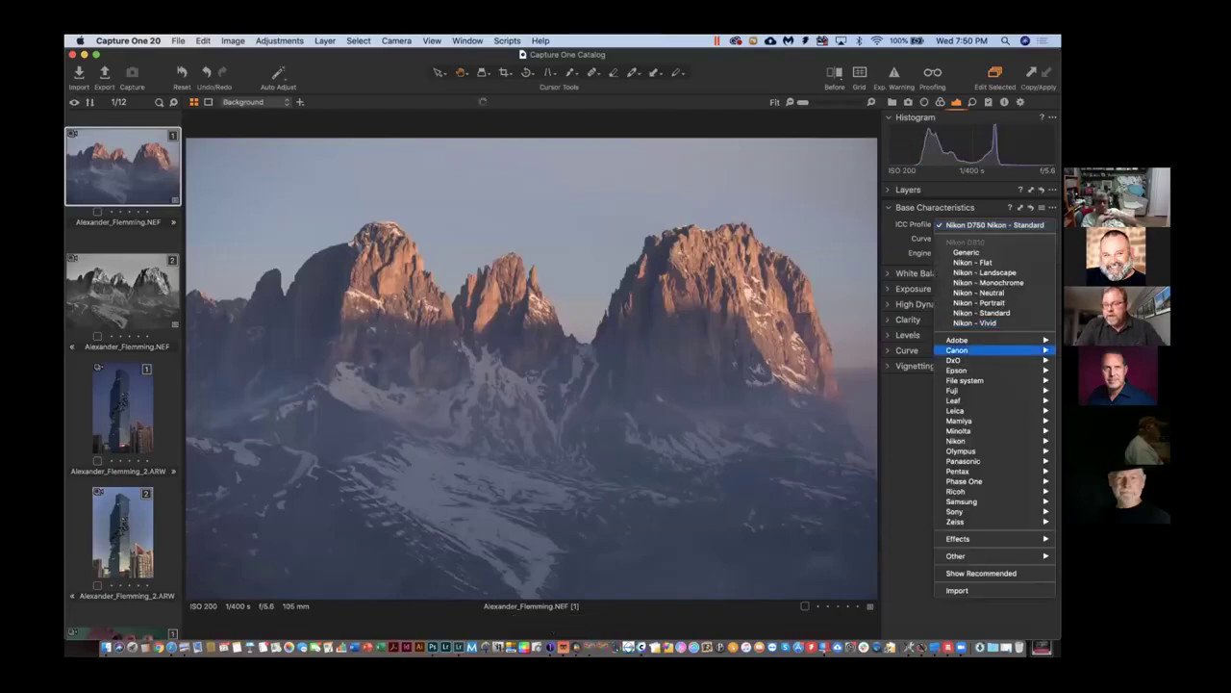
mouse_move(962, 349)
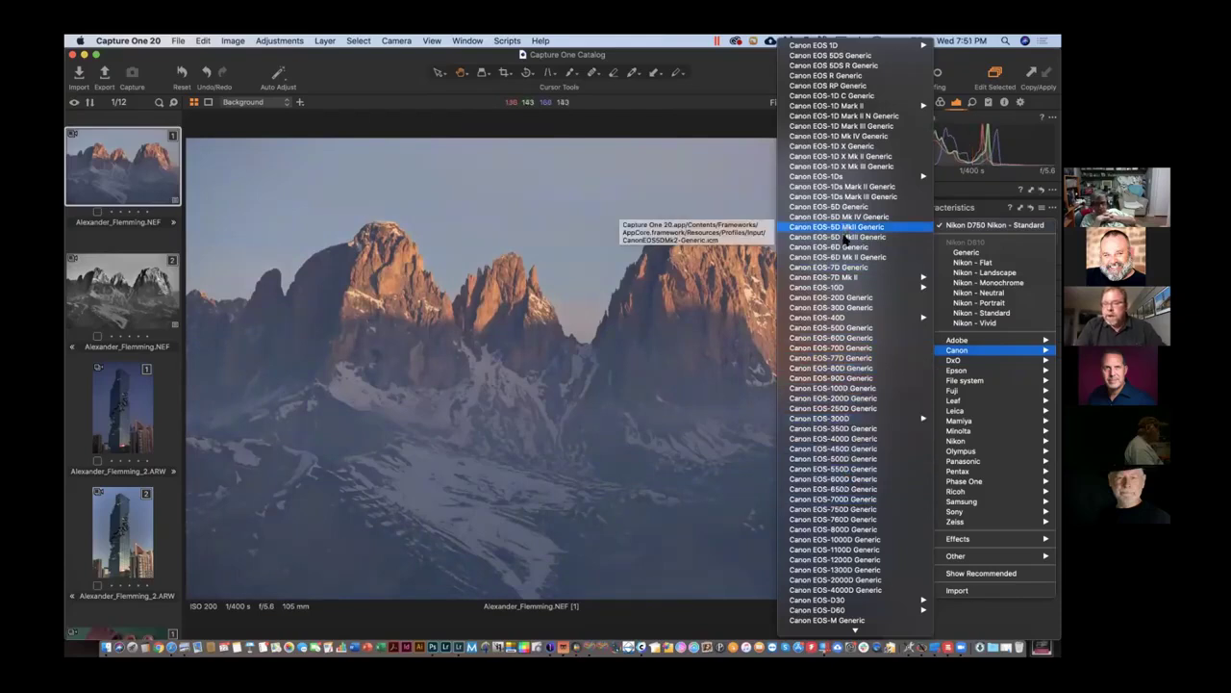
mouse_move(839, 277)
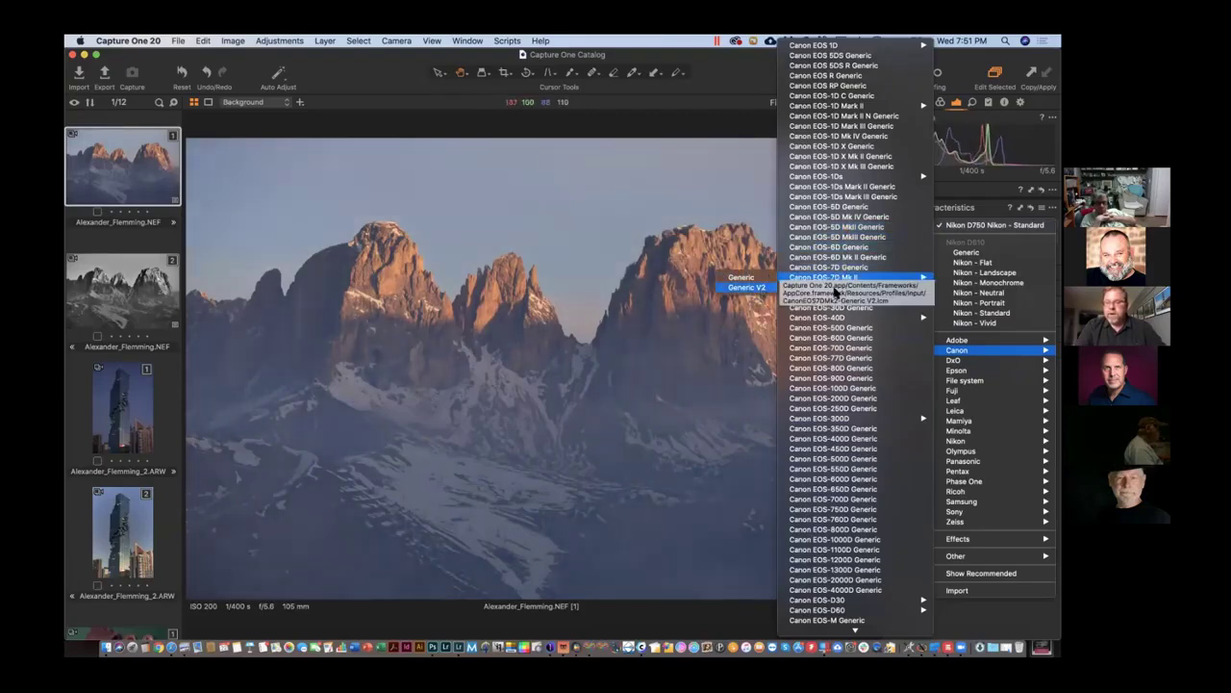
mouse_move(875, 319)
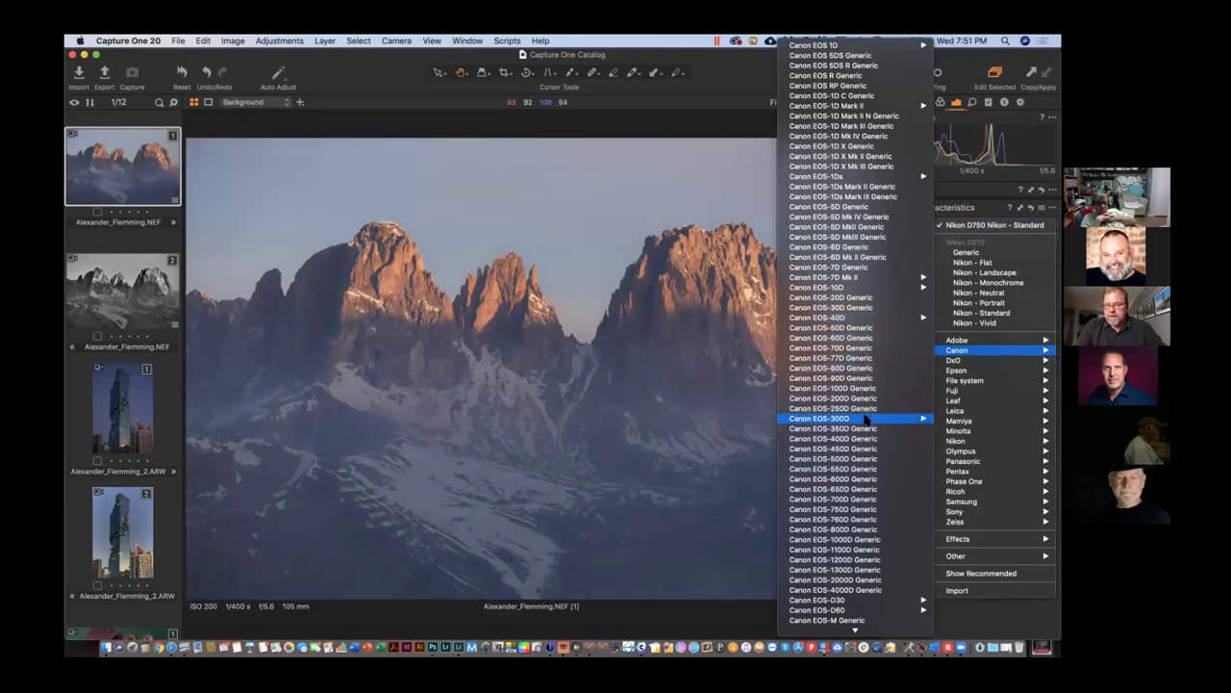
scroll(866, 419, down, 10)
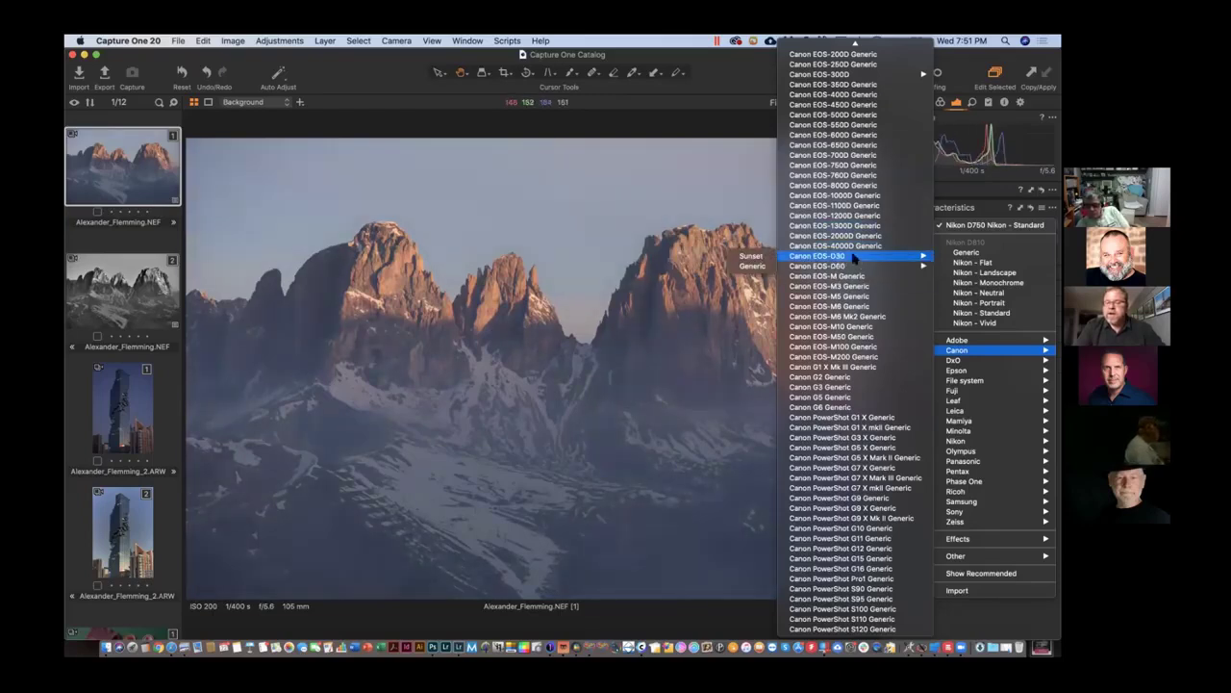
scroll(857, 240, up, 10)
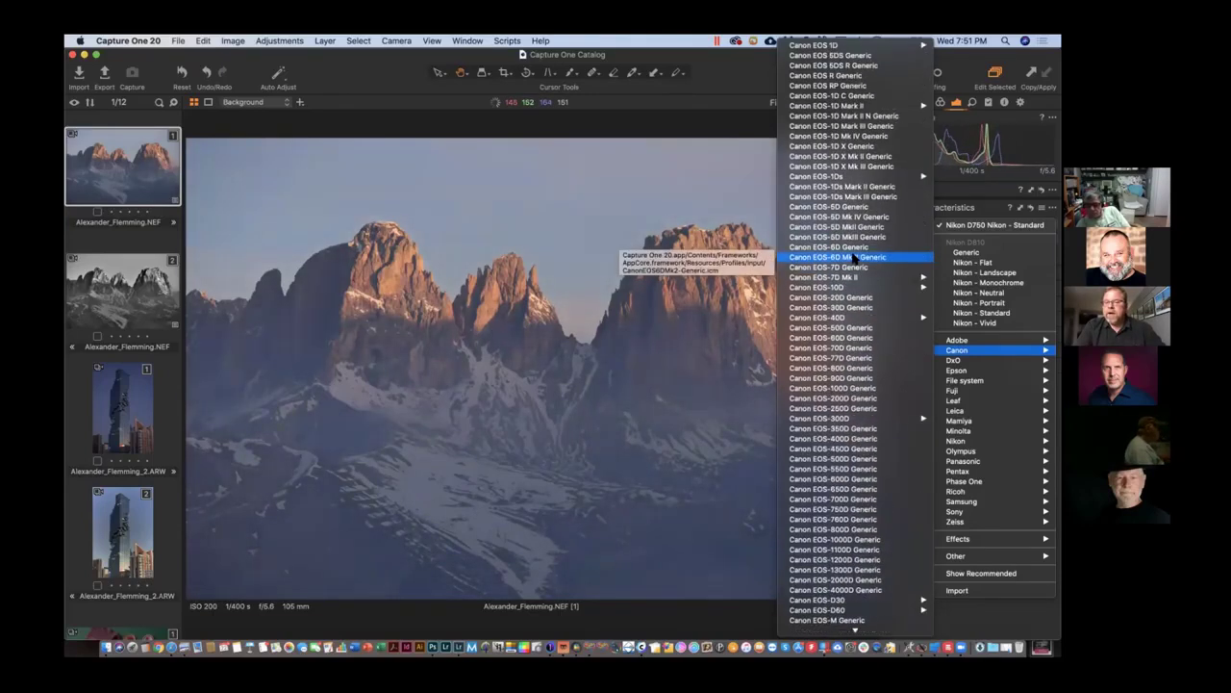
mouse_move(886, 51)
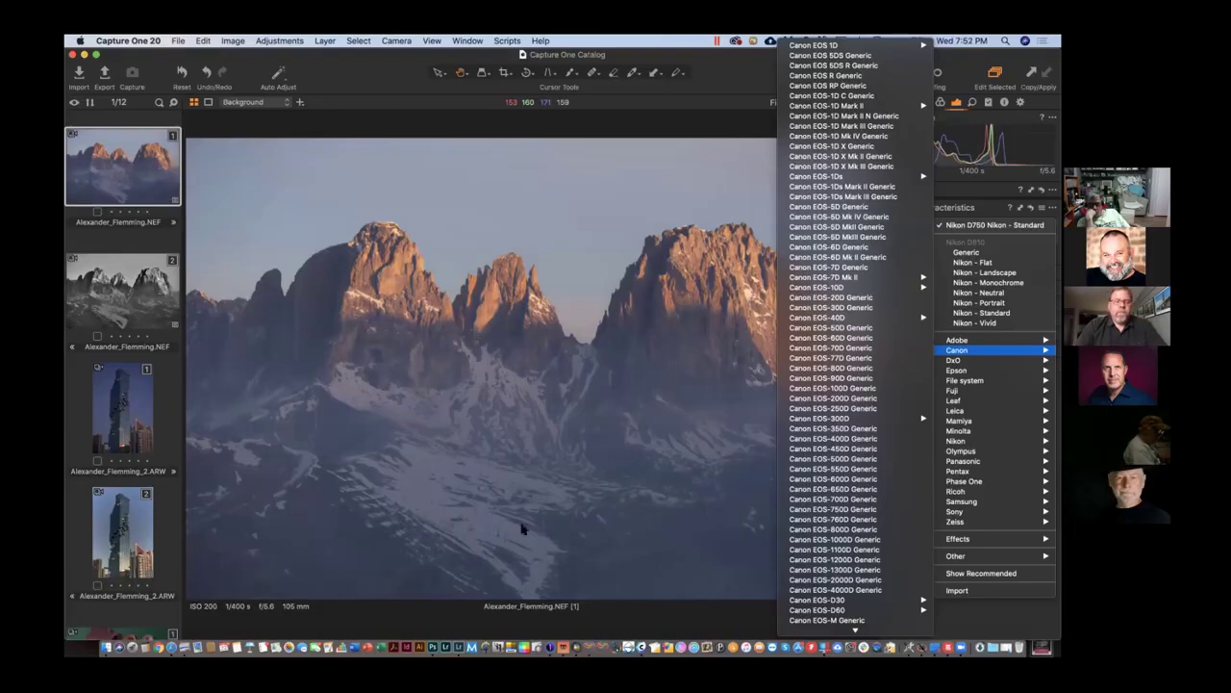
click(556, 484)
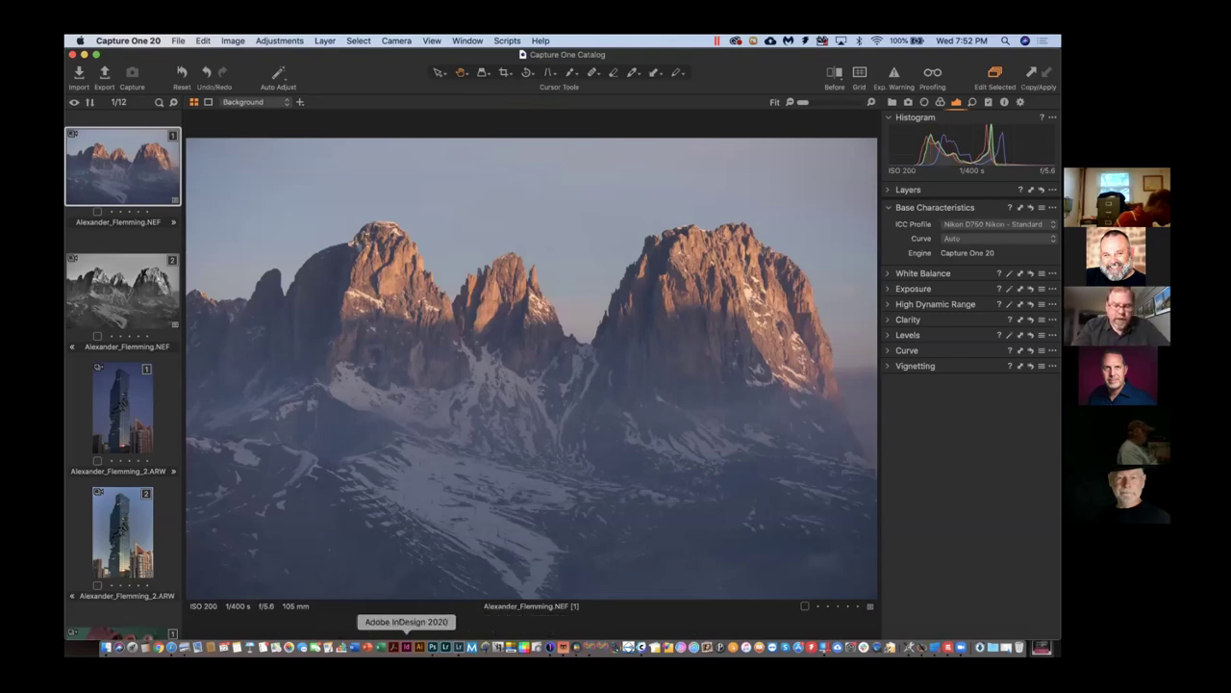
- Return to Photoshop, leaving Nikon D750 Nikon - Standard as the photo's profile in Capture One
click(432, 646)
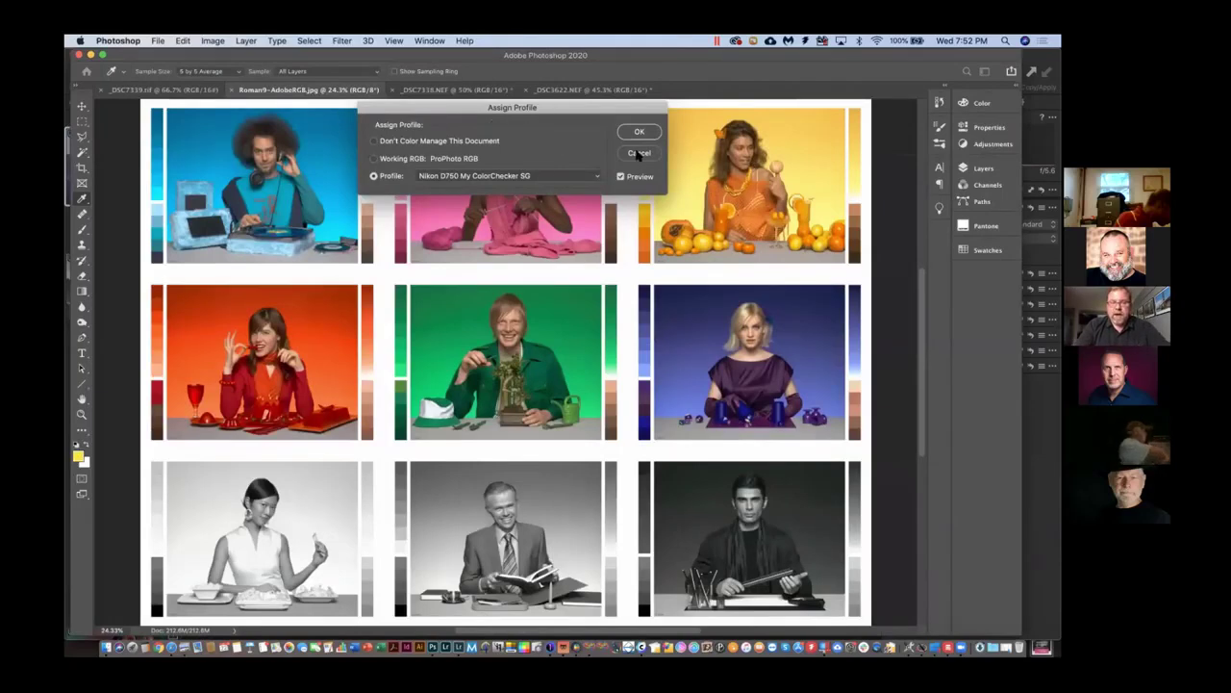
- Cancel the Assign Profile dialog so the Roman9-AdobeRGB image keeps its original colours
key(Escape)
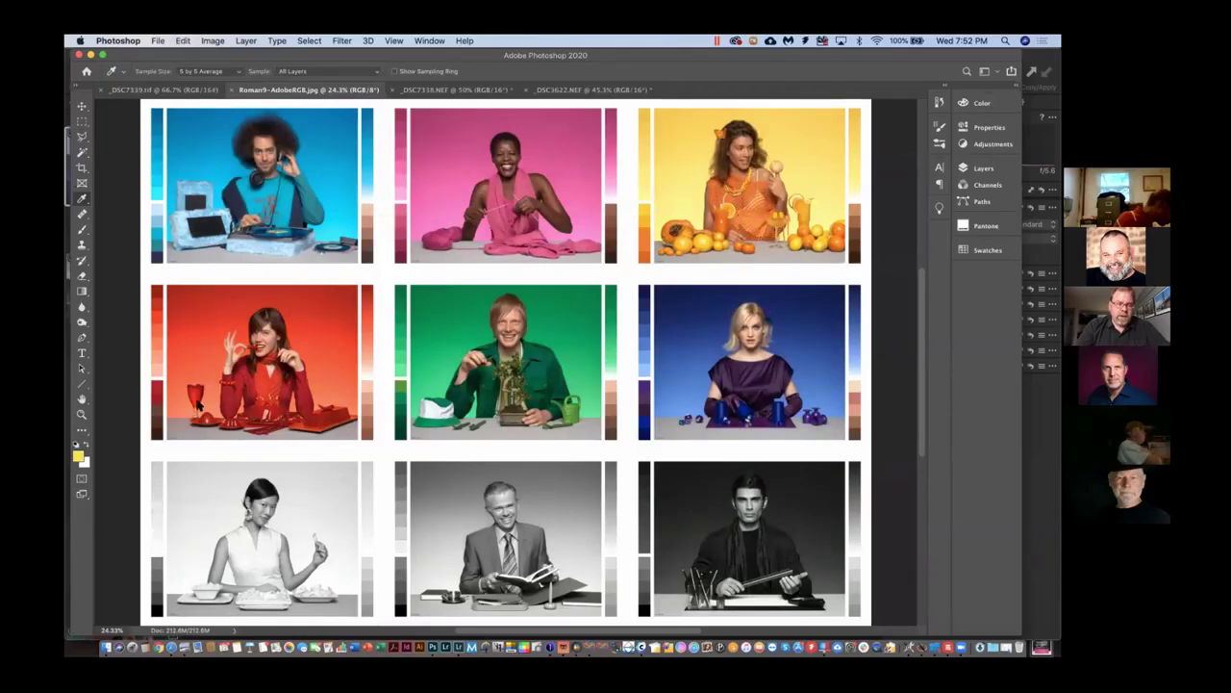
click(183, 41)
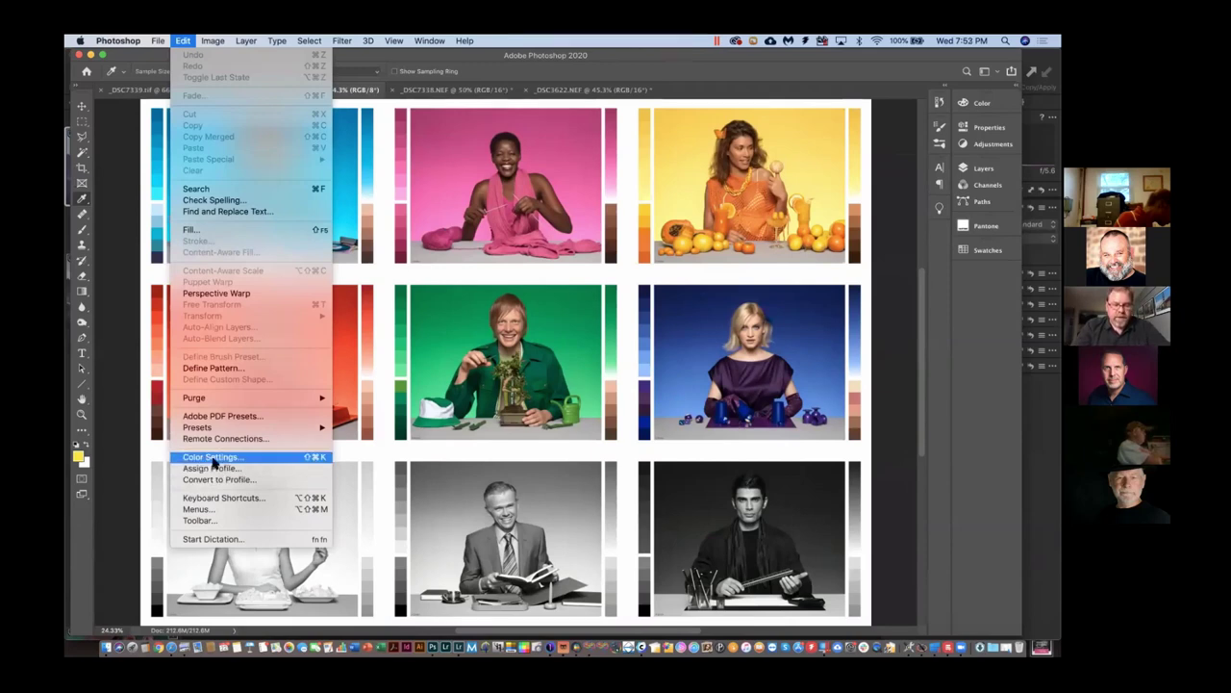
- In Edit > Color Settings, select the North America General Purpose 2 preset
click(213, 459)
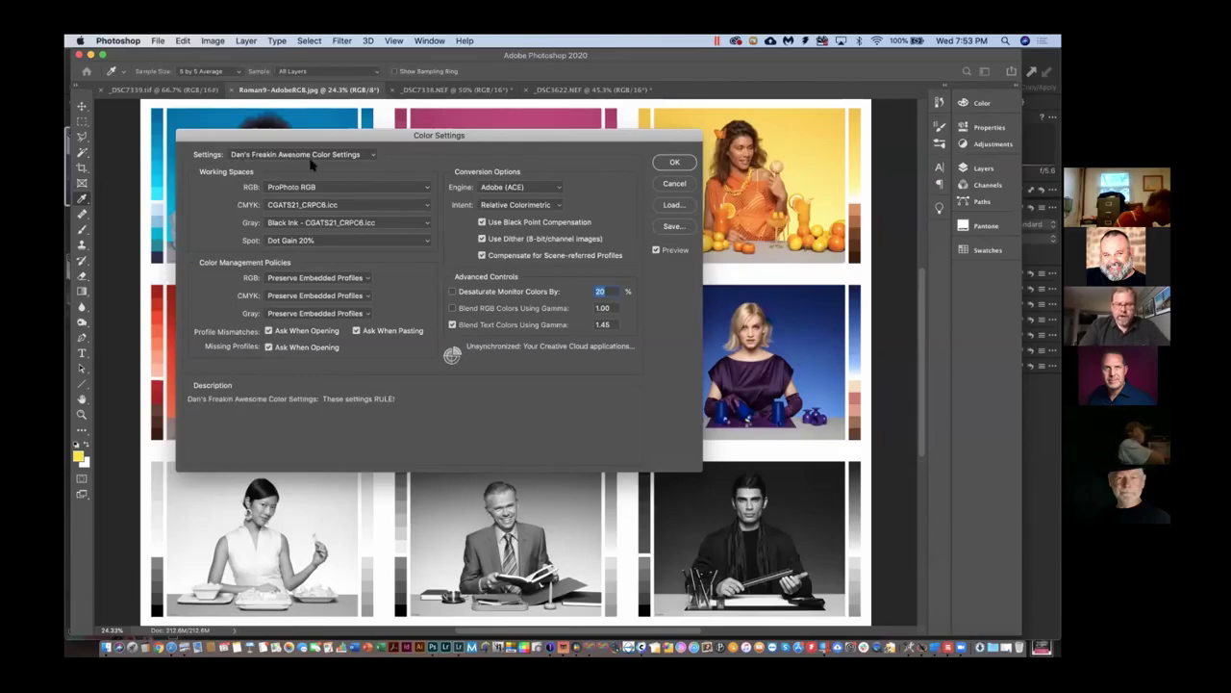
click(373, 159)
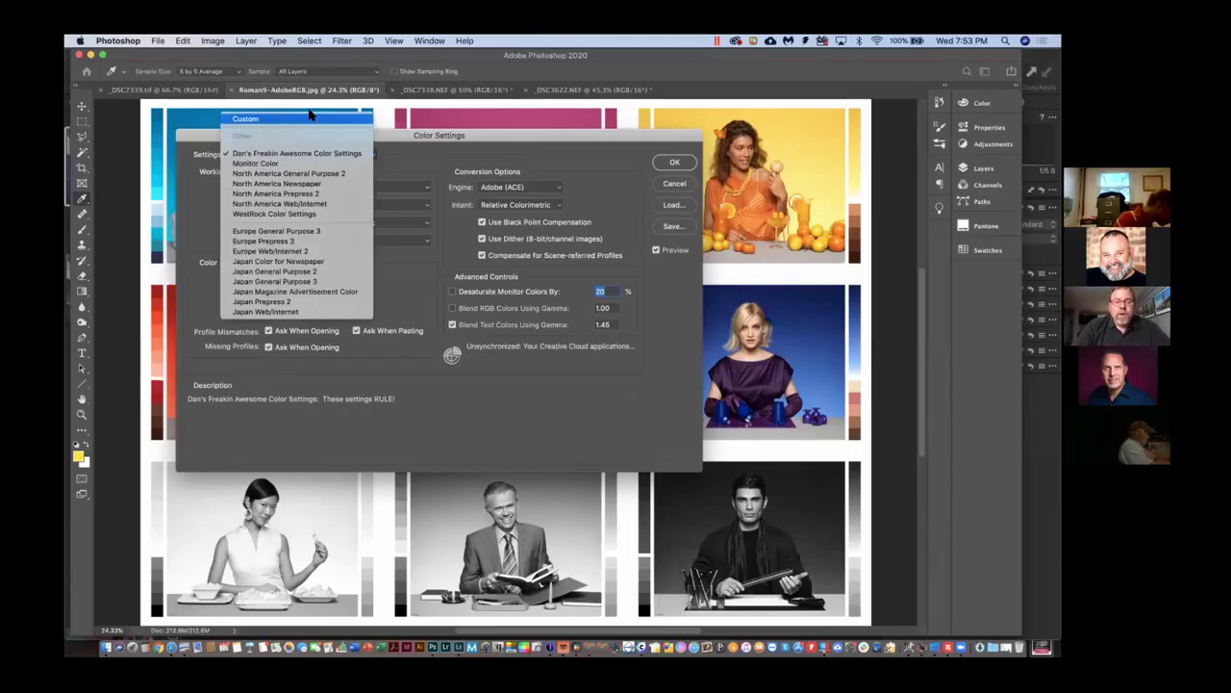
click(289, 173)
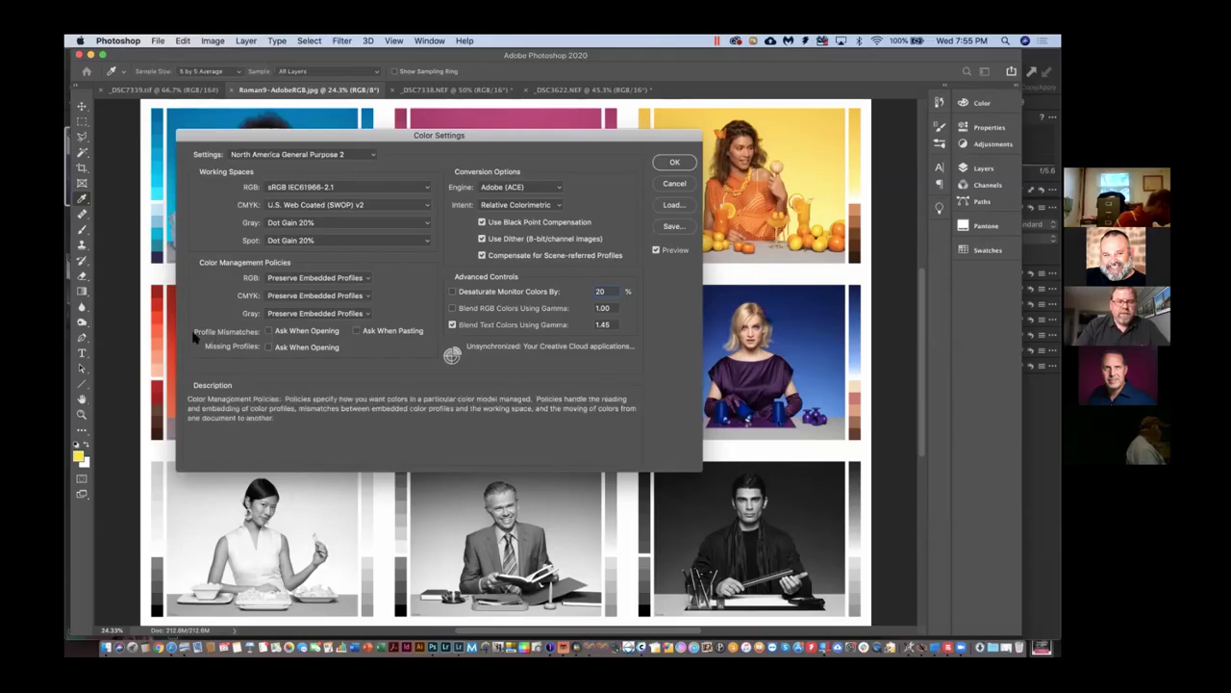
- Browse the RGB working-space profile list, keeping sRGB IEC61966-2.1 selected
click(313, 187)
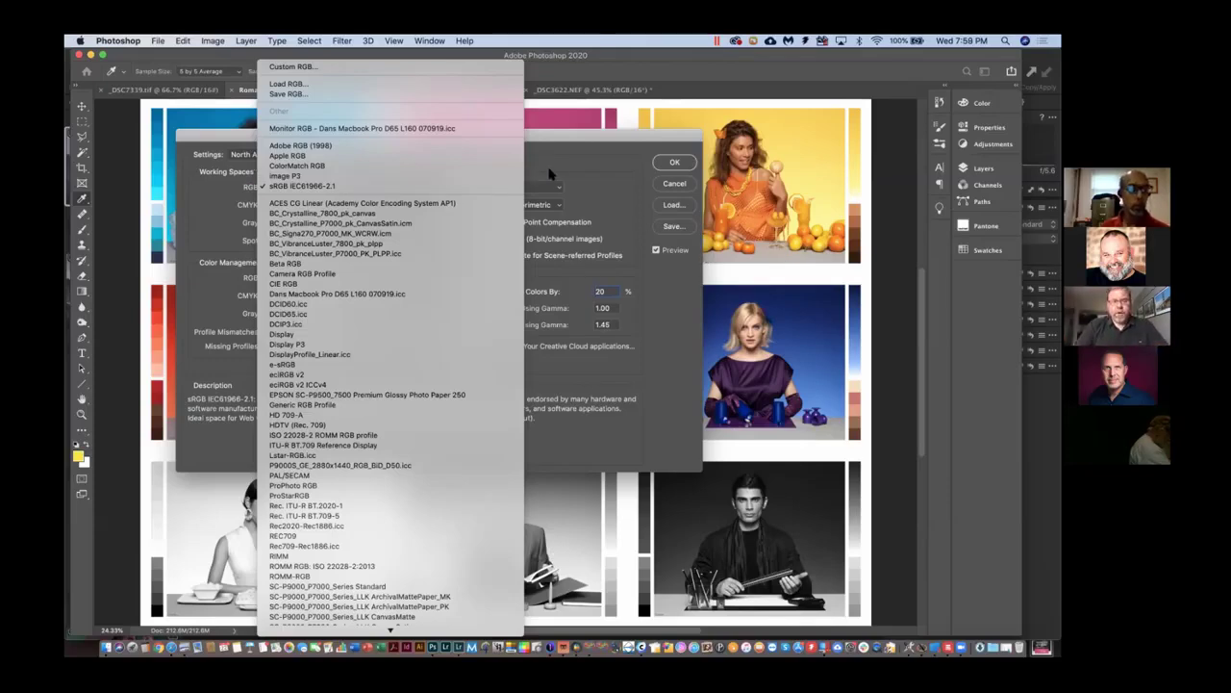
click(289, 186)
- Browse the RGB working-space profiles again, leaving sRGB IEC61966-2.1 unchanged
click(310, 187)
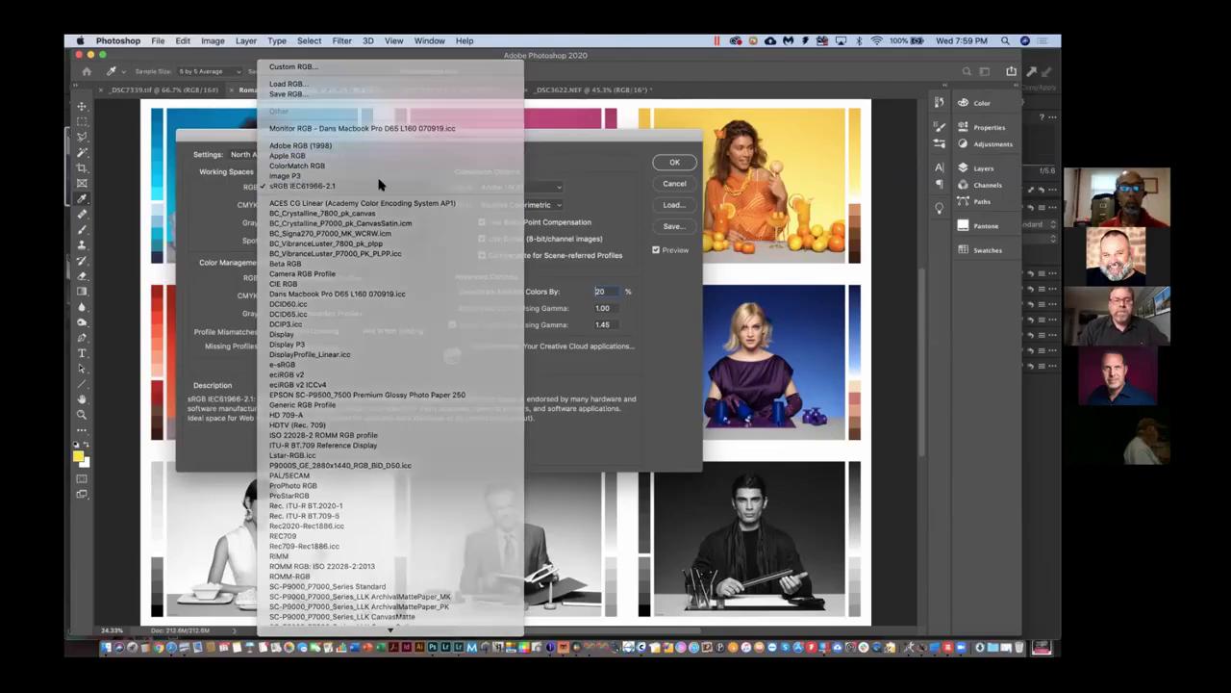
click(379, 187)
click(374, 158)
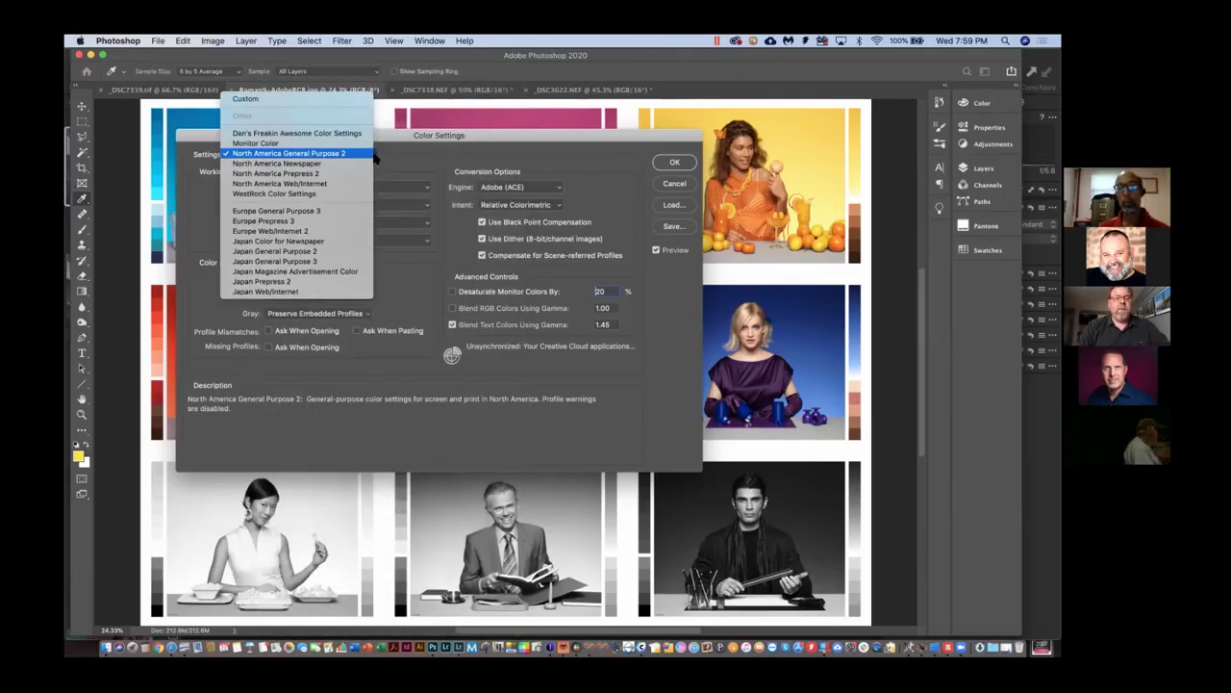
- Choose the custom saved preset with ProPhoto RGB and mismatch warnings enabled
click(354, 135)
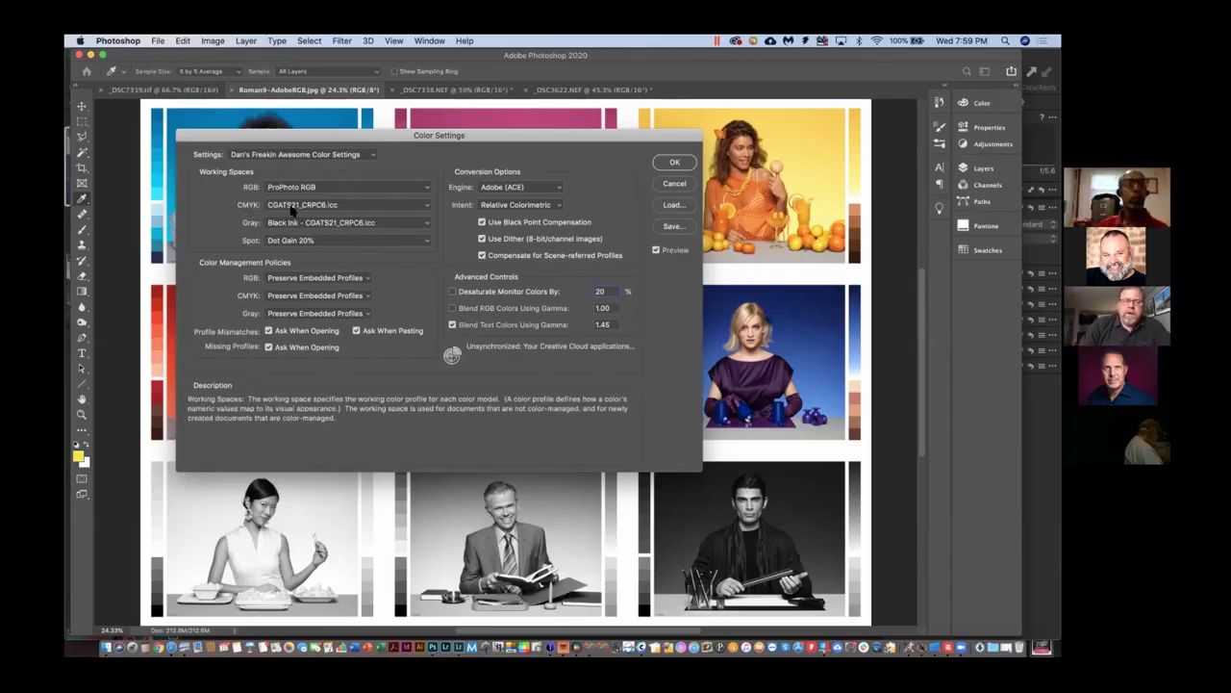
click(429, 207)
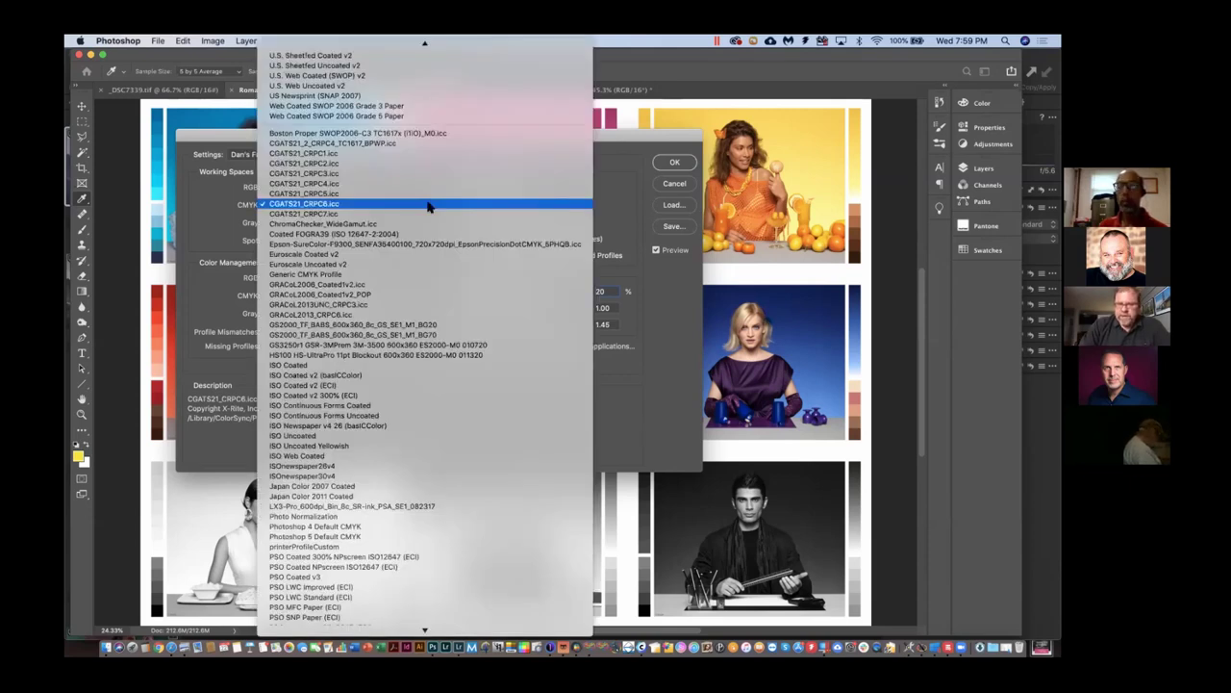
mouse_move(426, 40)
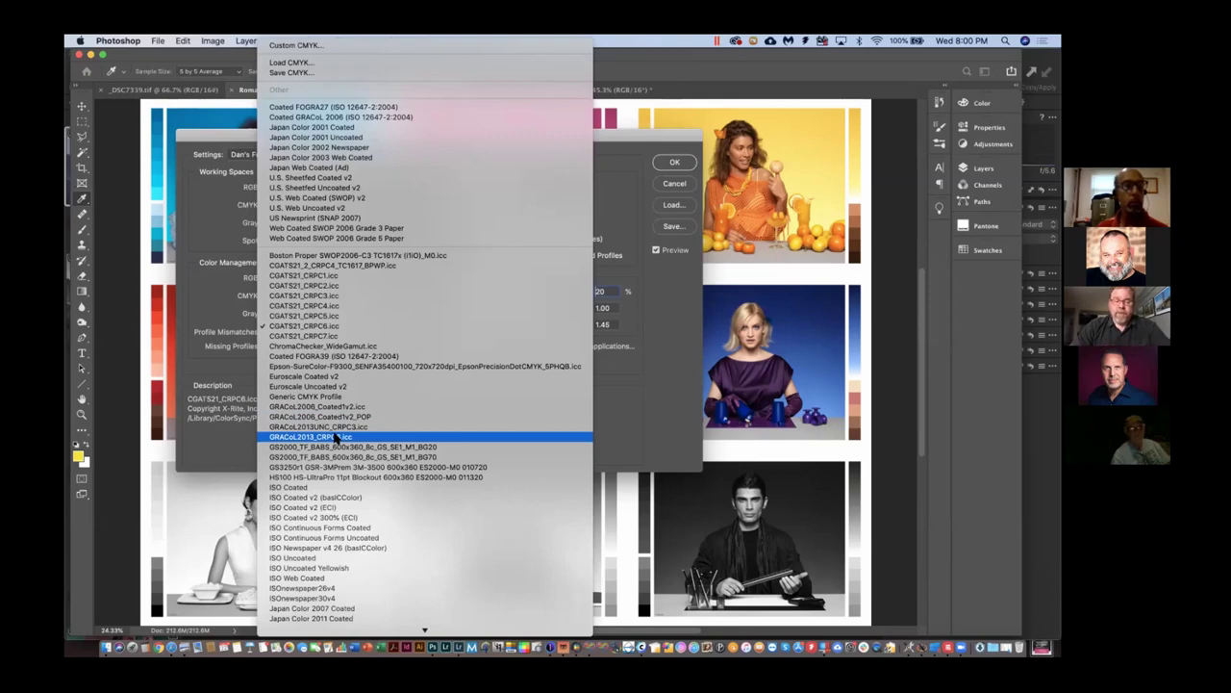
click(229, 270)
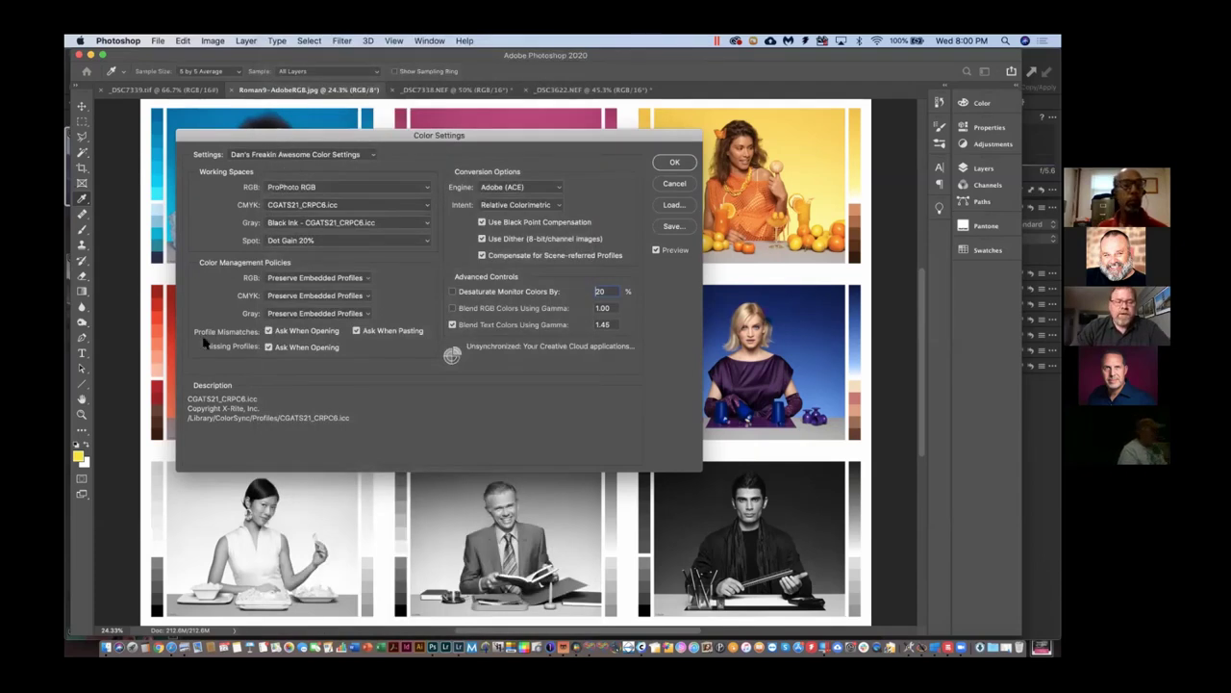
click(372, 155)
- Switch to North America General Purpose 2, return to the custom ProPhoto RGB preset, and confirm with OK
click(337, 175)
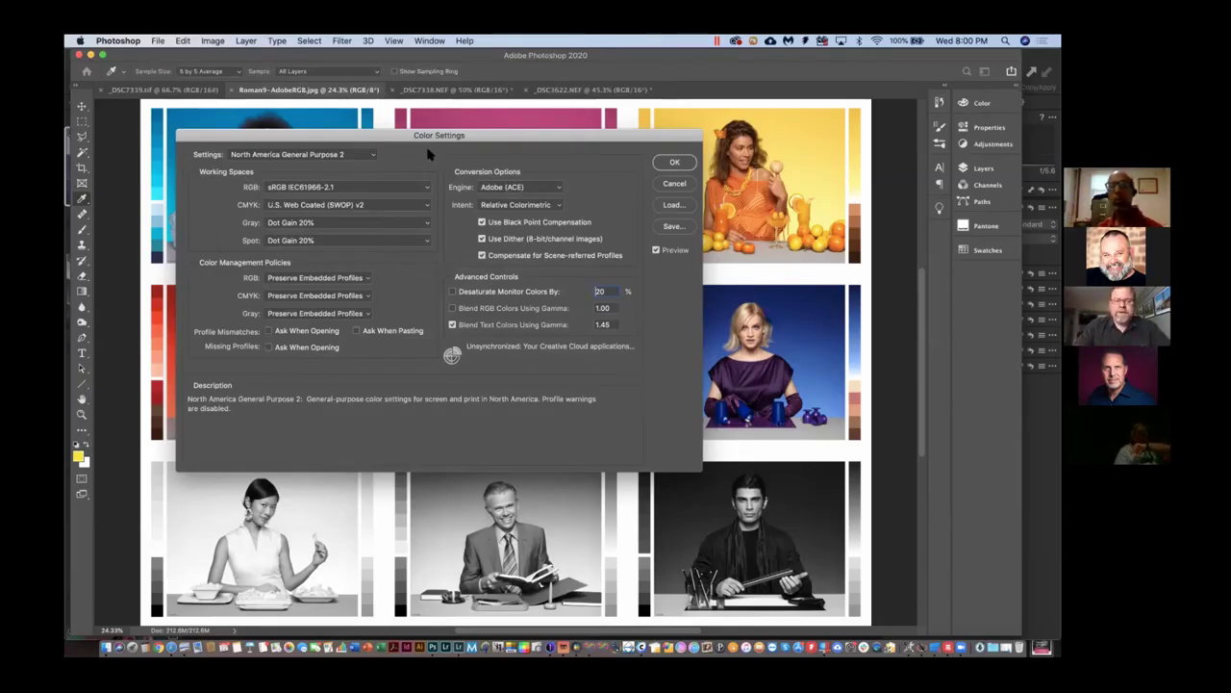
click(373, 155)
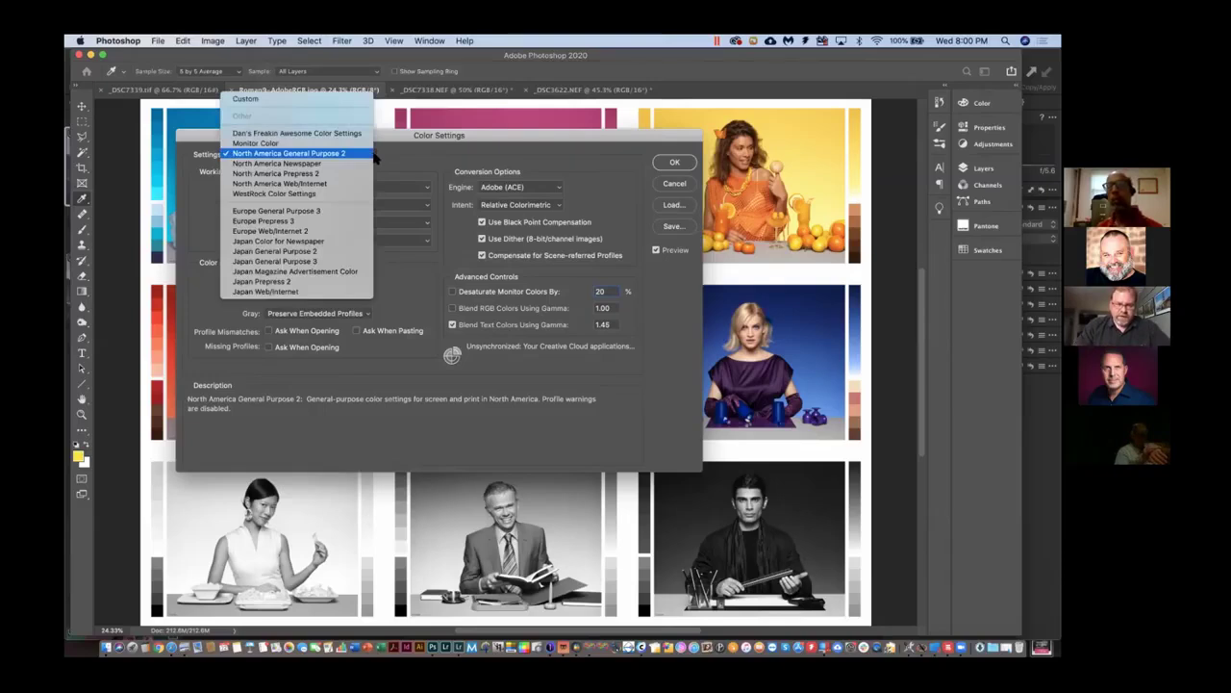
click(346, 136)
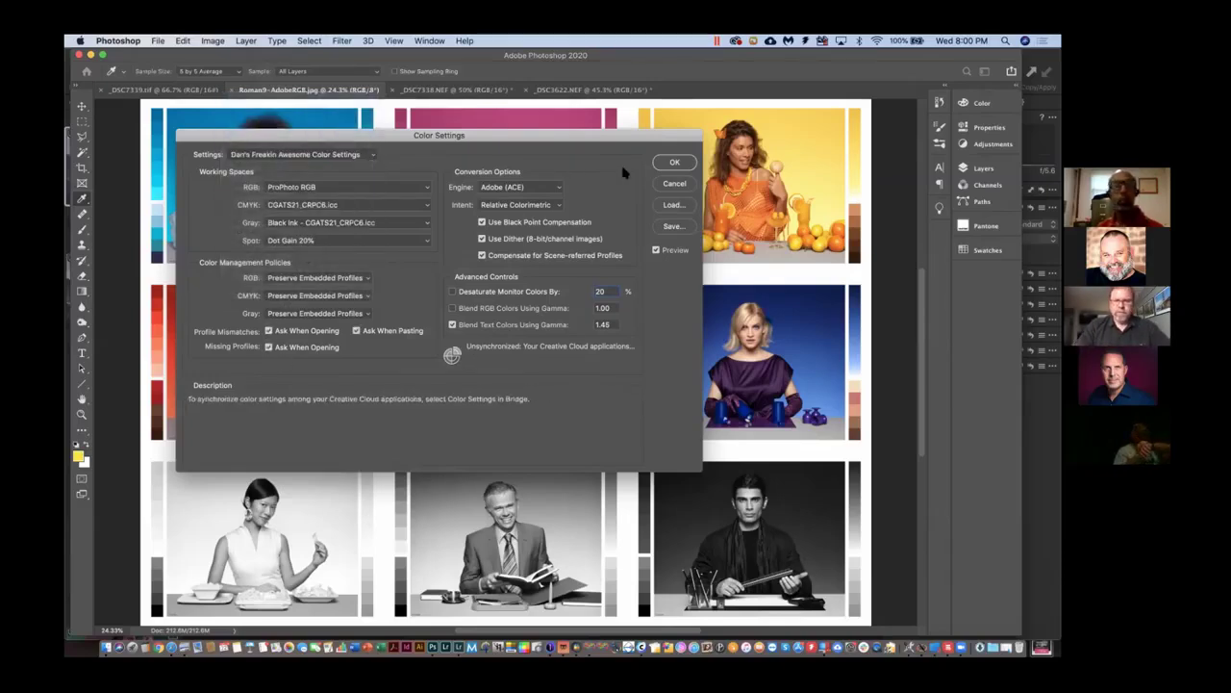
click(674, 182)
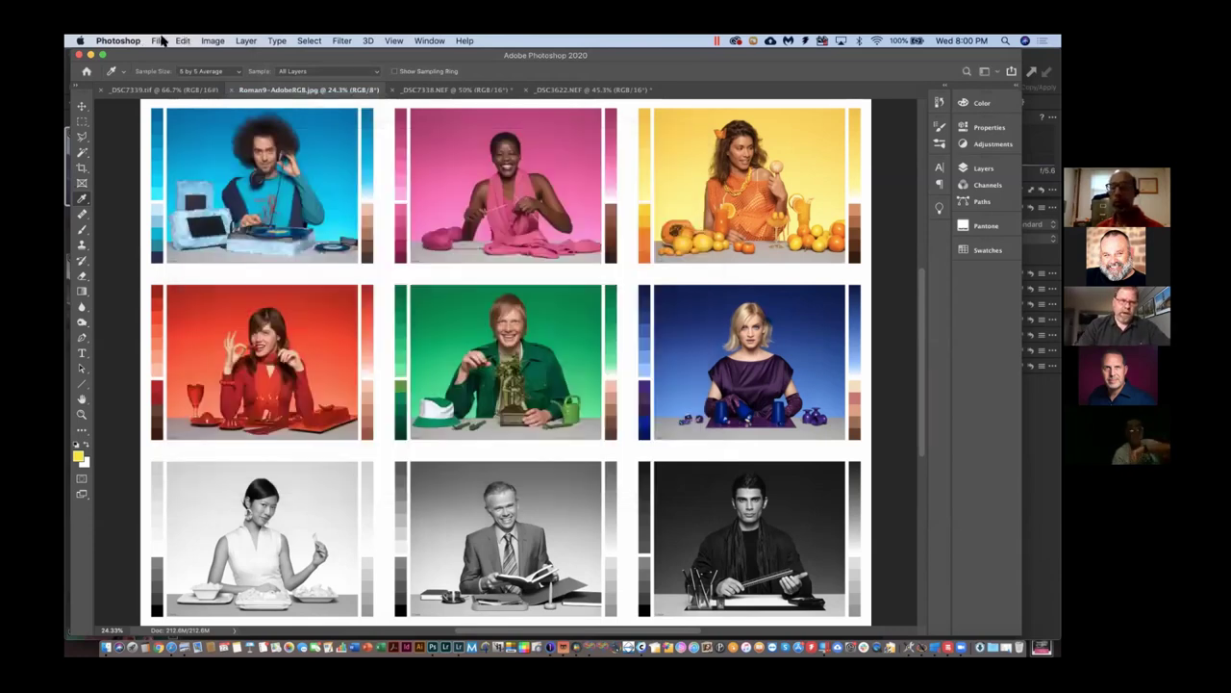
click(161, 40)
mouse_move(241, 101)
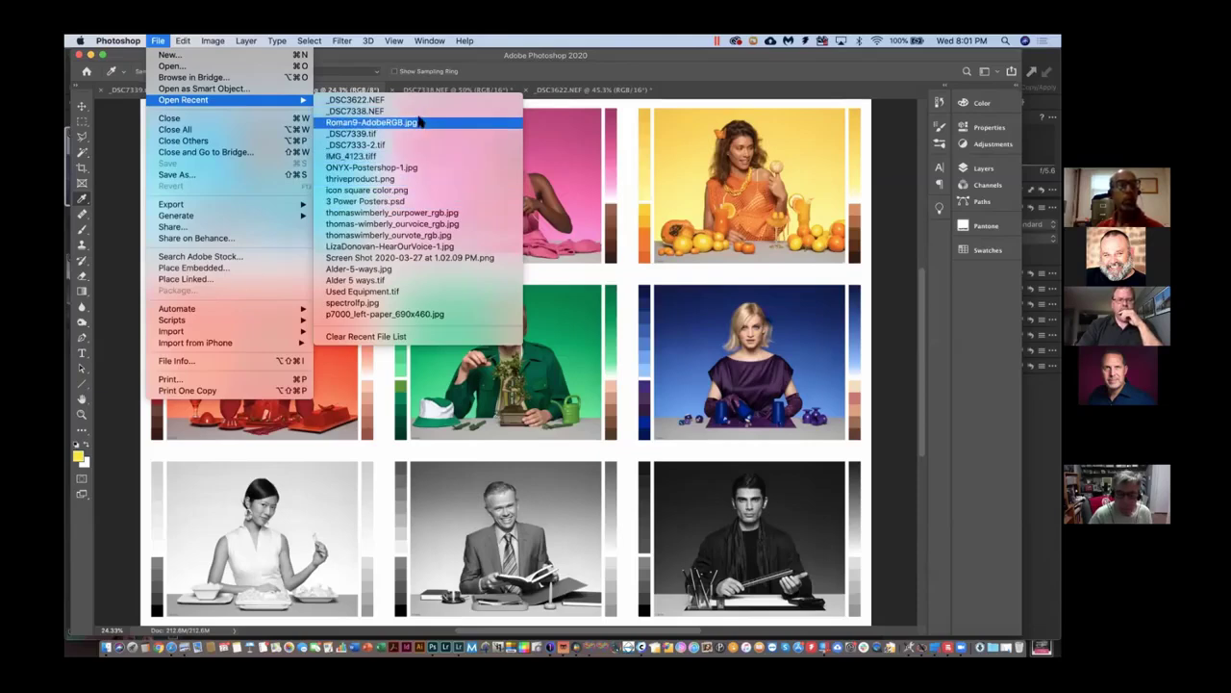
click(419, 319)
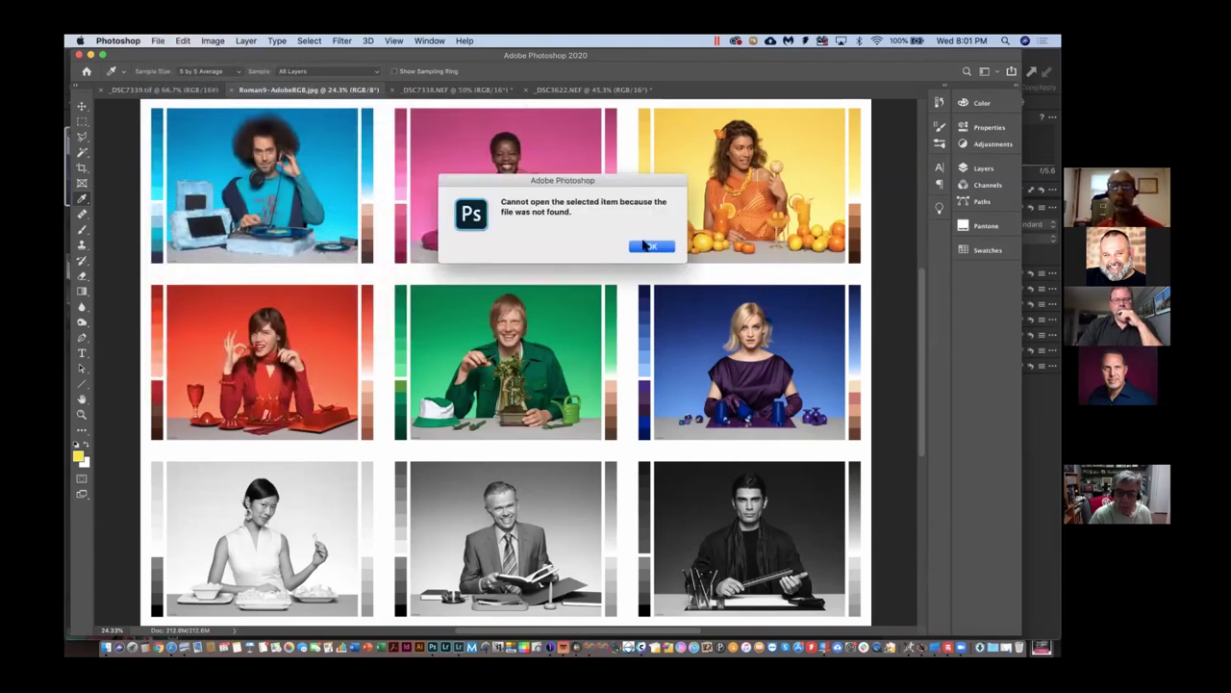
click(645, 247)
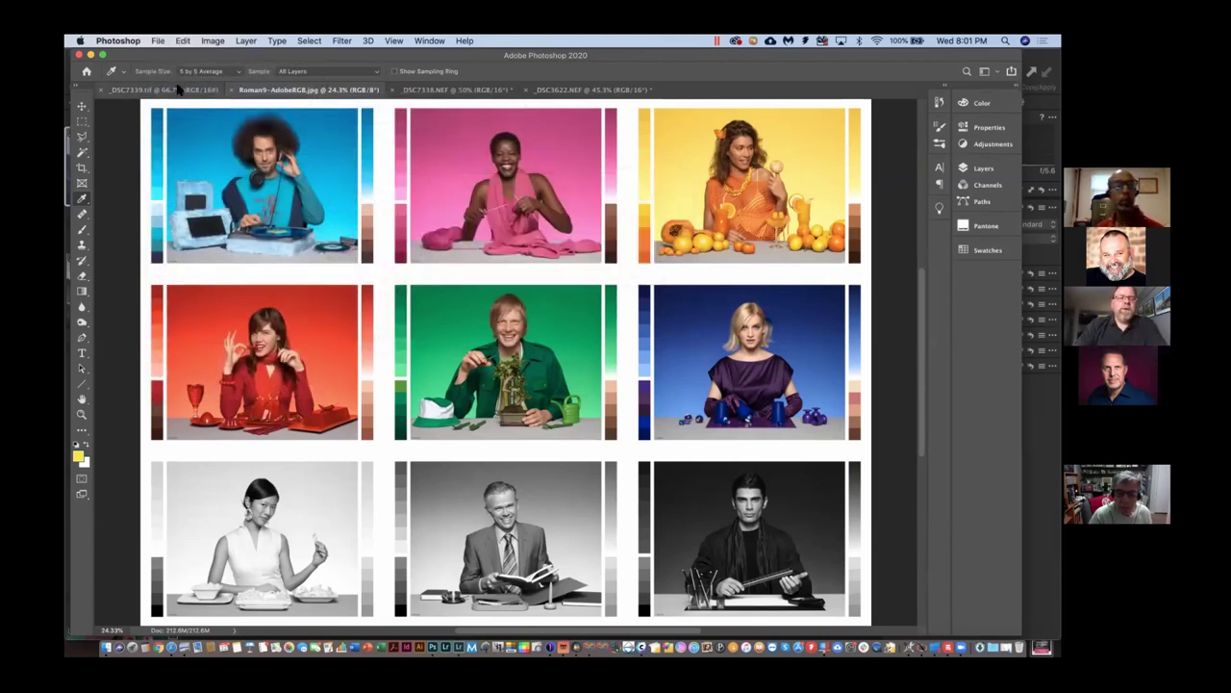
- Close and reopen Roman9-AdobeRGB.jpg from Open Recent, moving the Embedded Profile Mismatch dialog into view
click(232, 89)
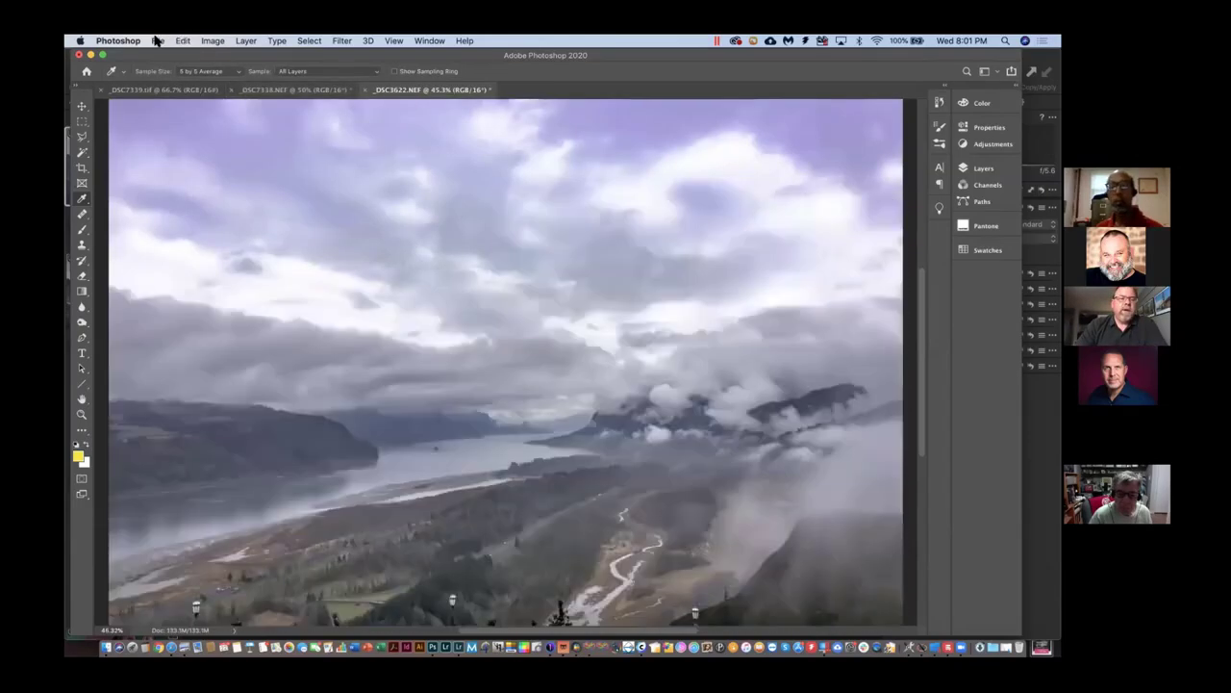
click(158, 40)
mouse_move(182, 102)
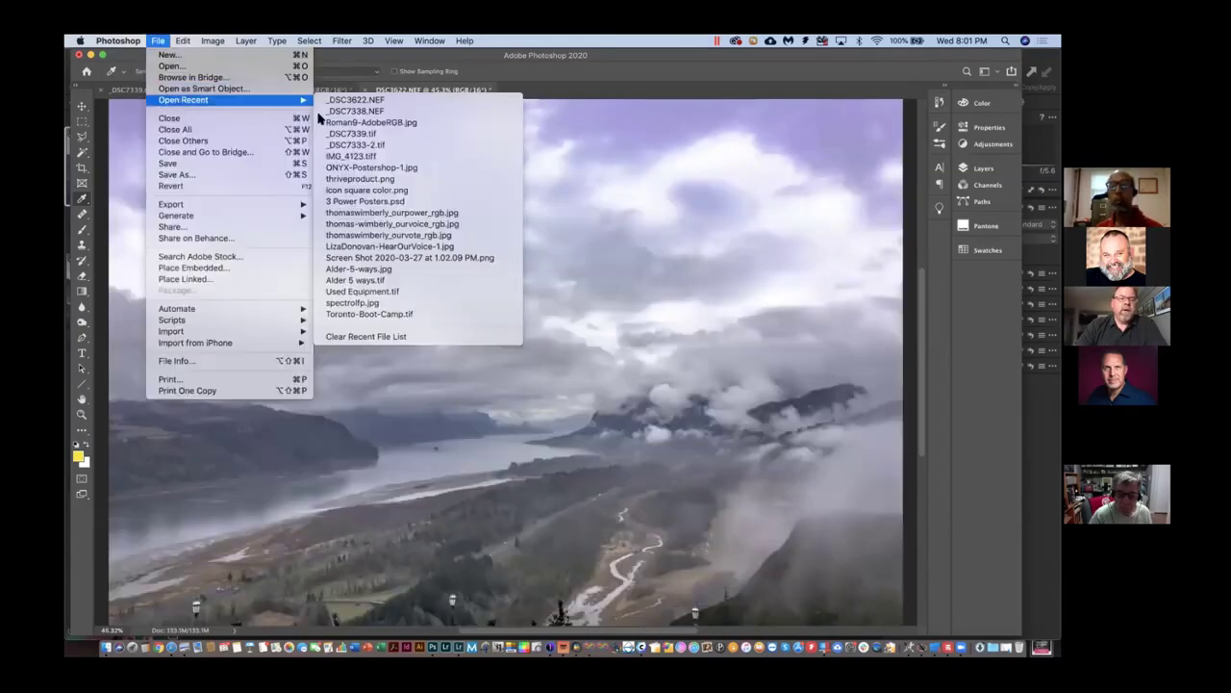
click(336, 122)
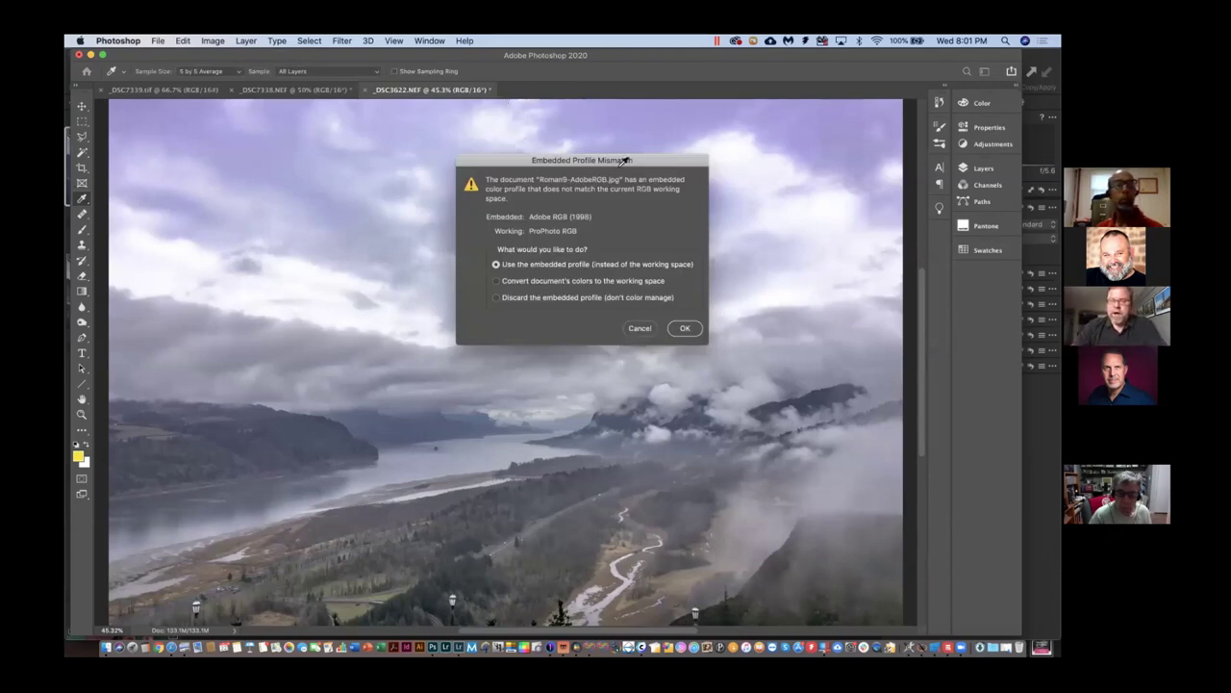
drag(601, 173, 491, 198)
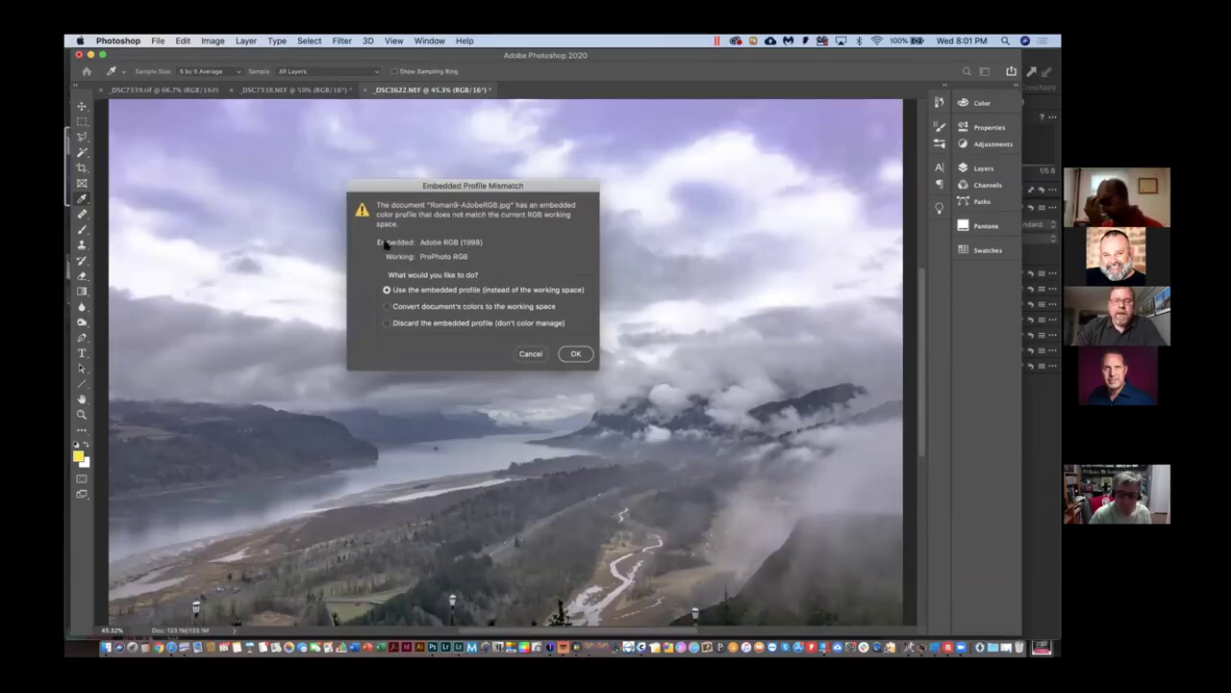
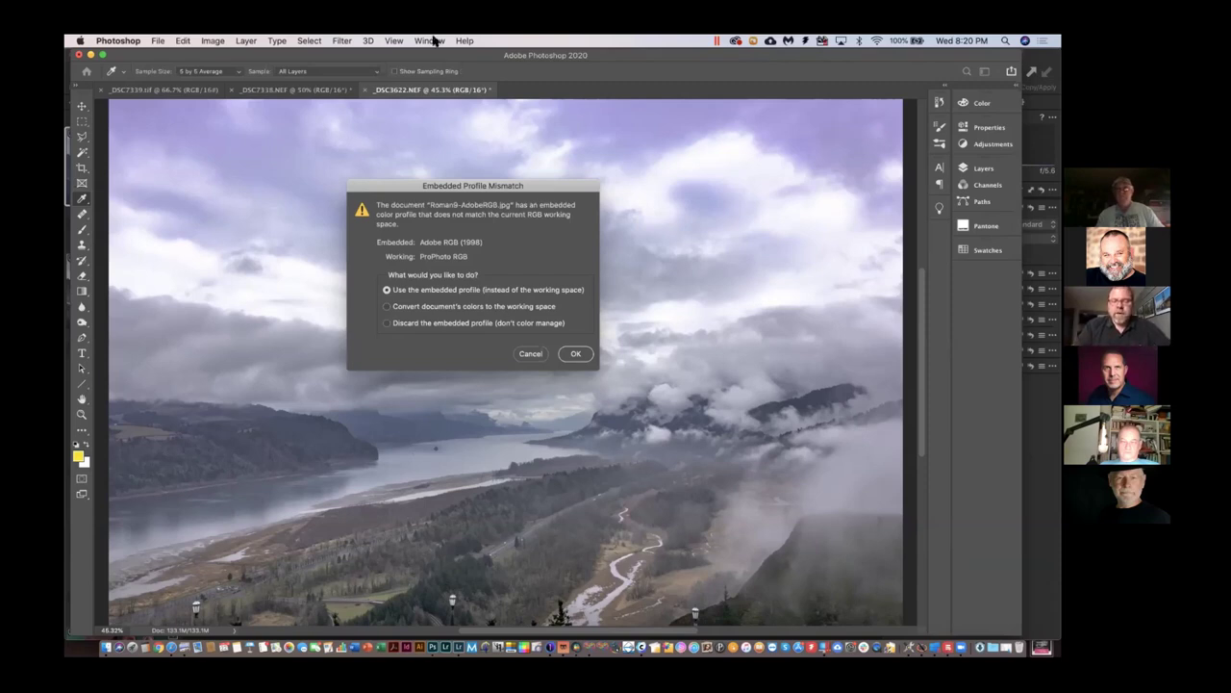
- Open Roman9-AdobeRGB.jpg, keeping its embedded Adobe RGB (1998) profile
drag(514, 193, 475, 205)
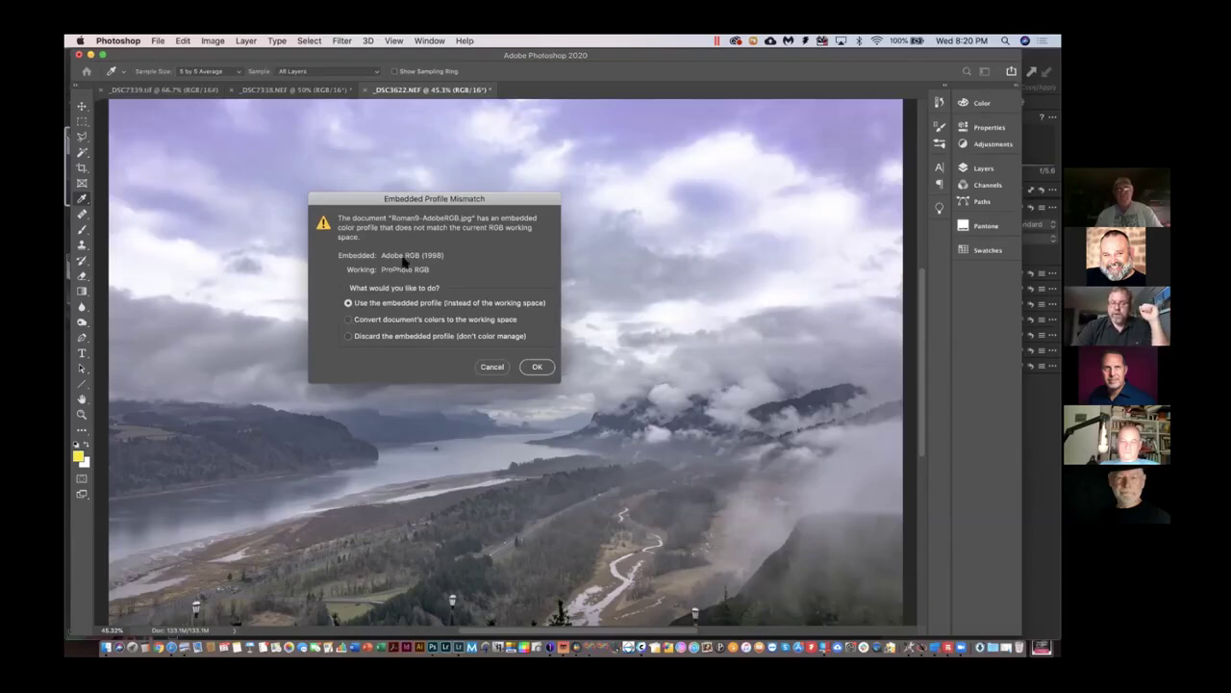
click(535, 367)
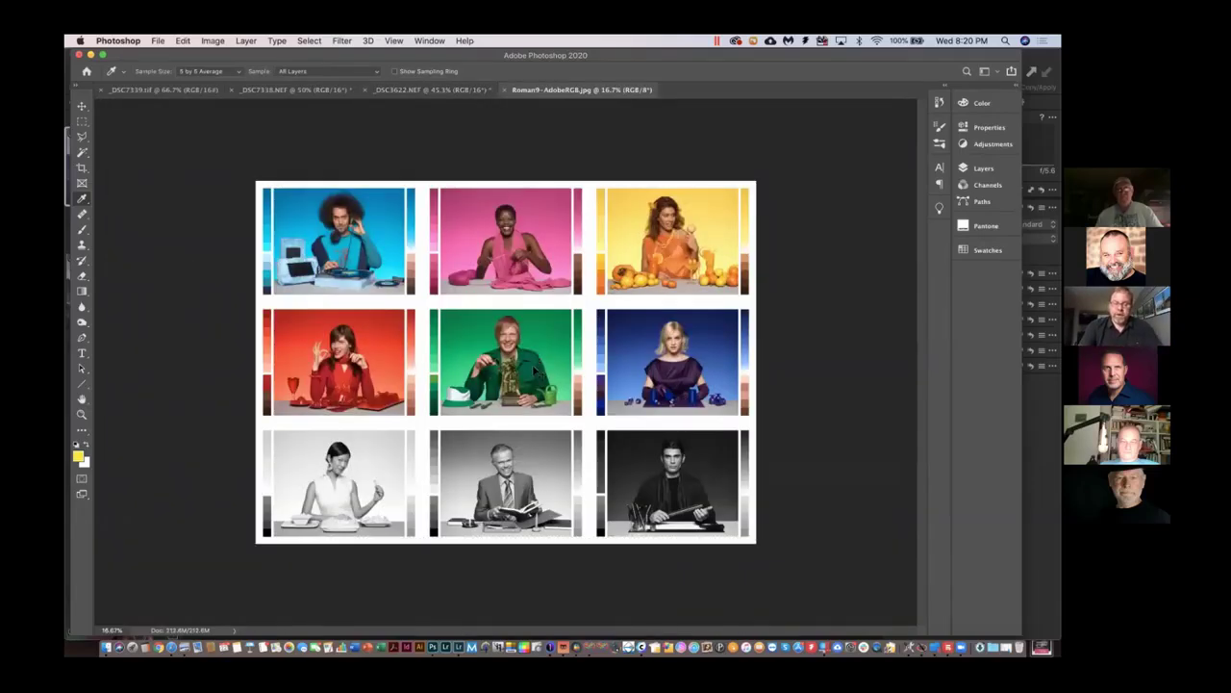
- Zoom the Roman9 sheet to 25% and start Edit > Assign Profile
key(super+equal)
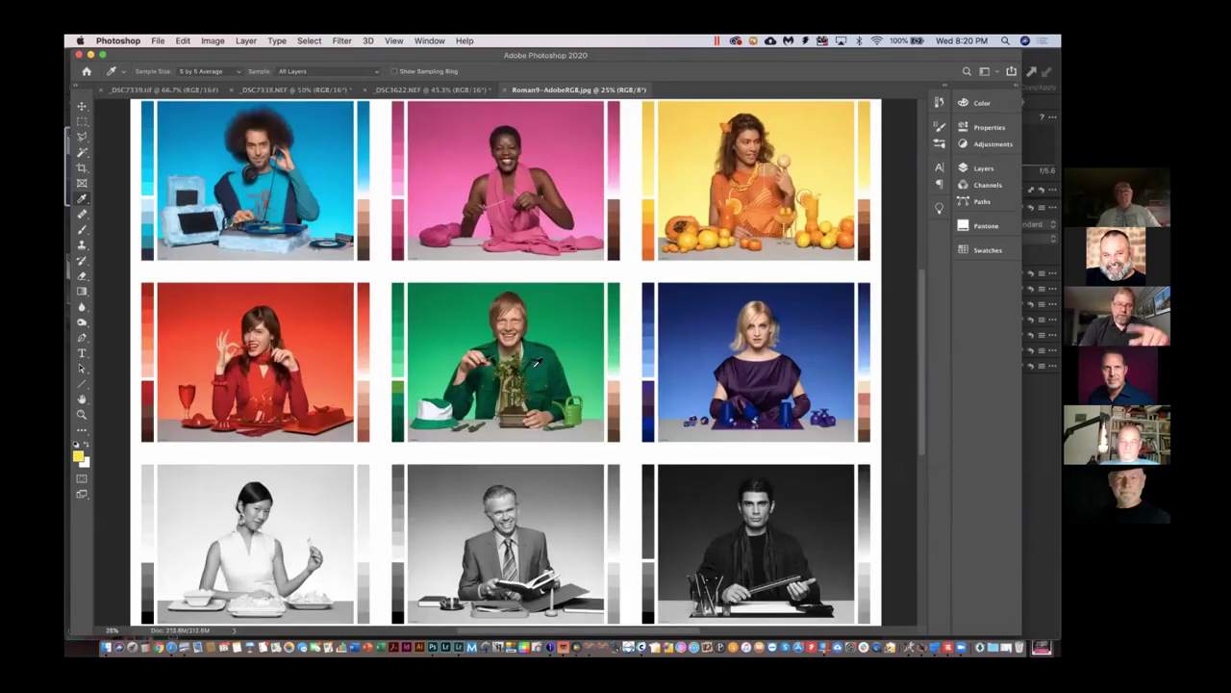
click(180, 41)
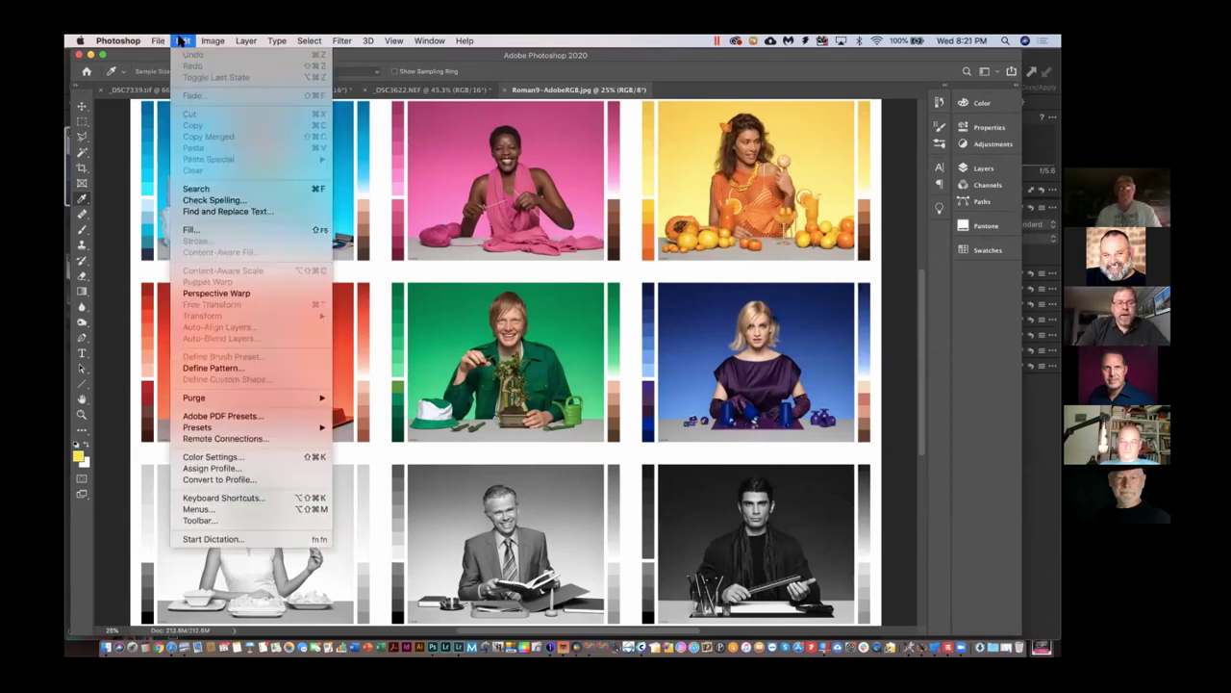
click(210, 472)
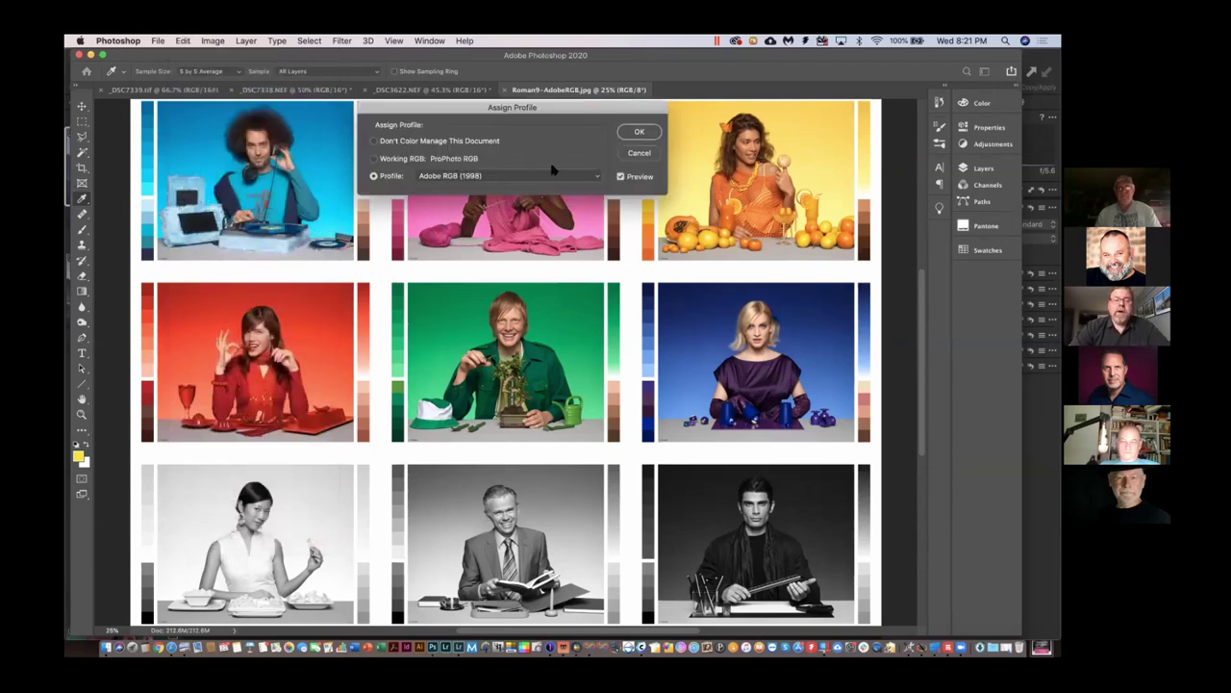
- Preview sRGB IEC61966-2.1 against the original colours, then preview Working RGB: ProPhoto RGB
click(599, 177)
click(524, 213)
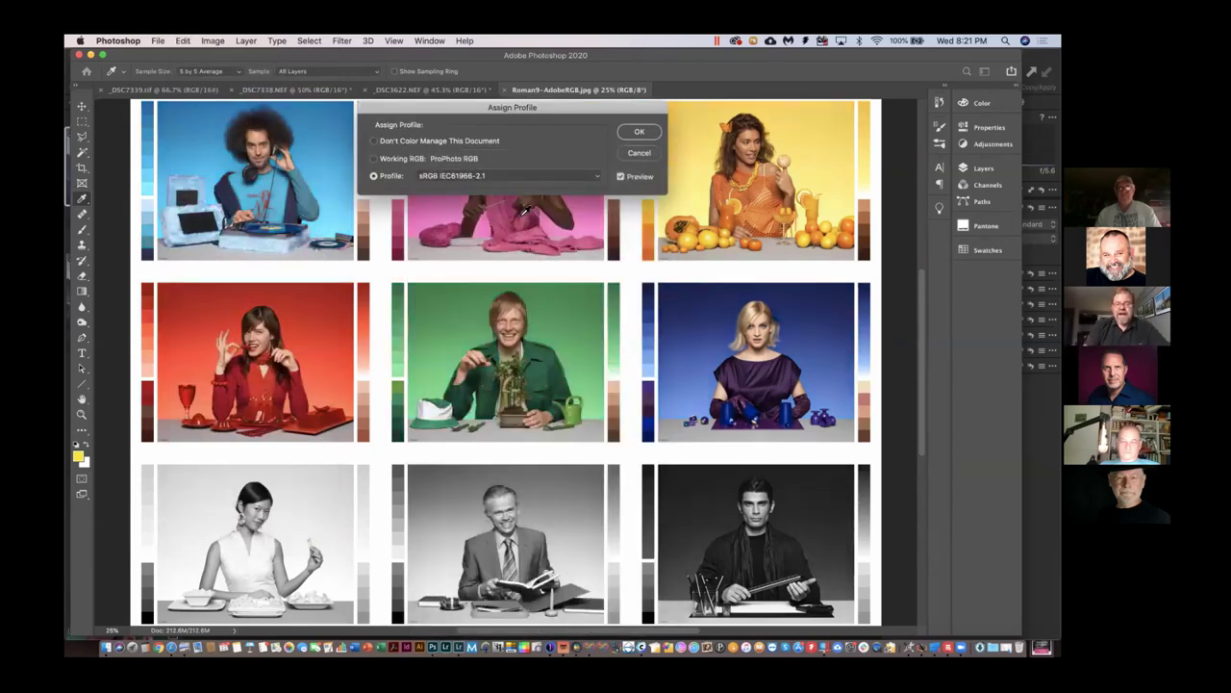
click(620, 177)
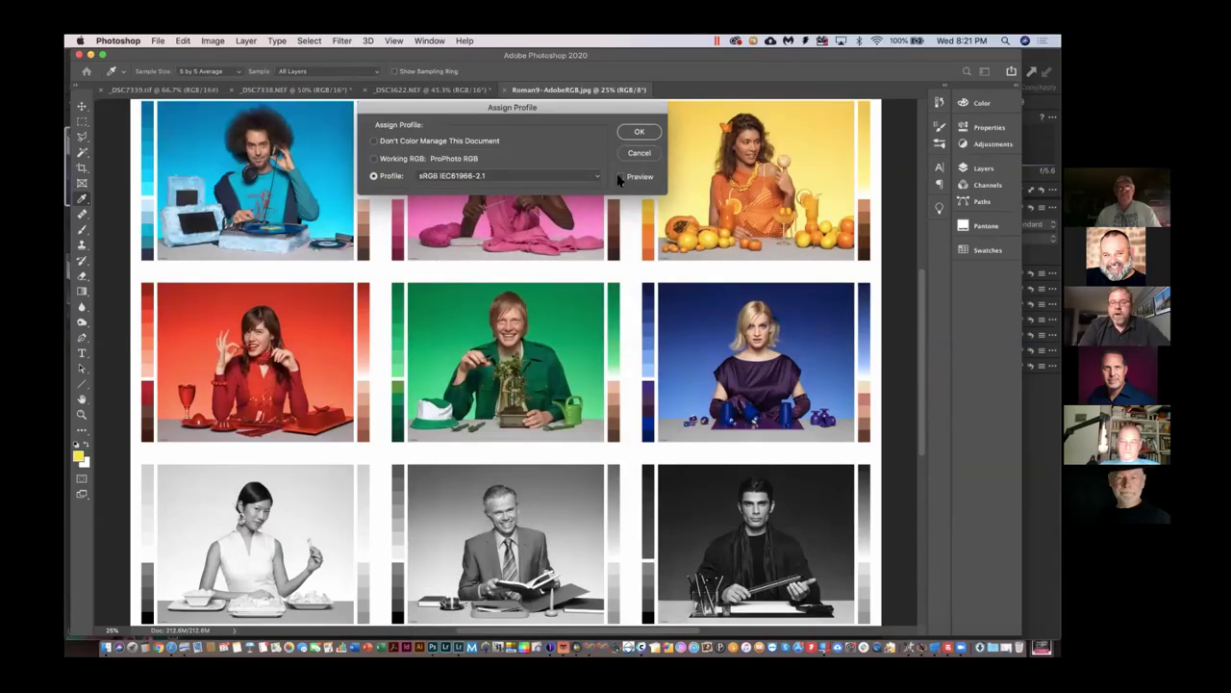
click(621, 177)
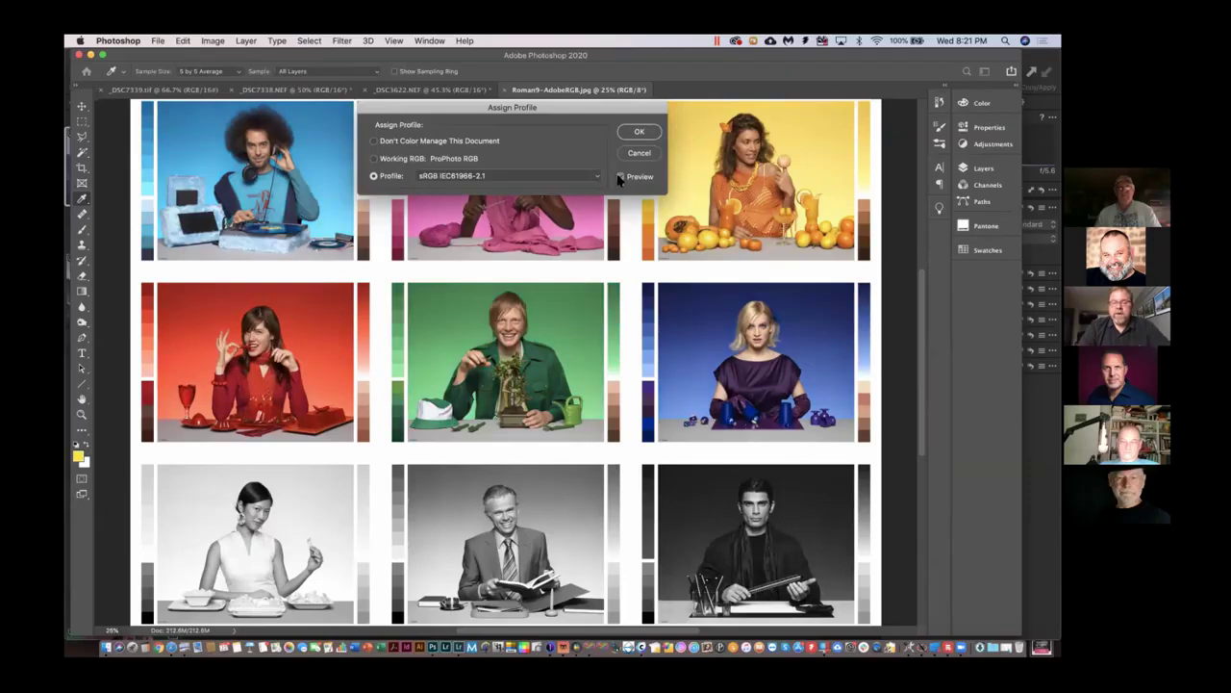
click(620, 177)
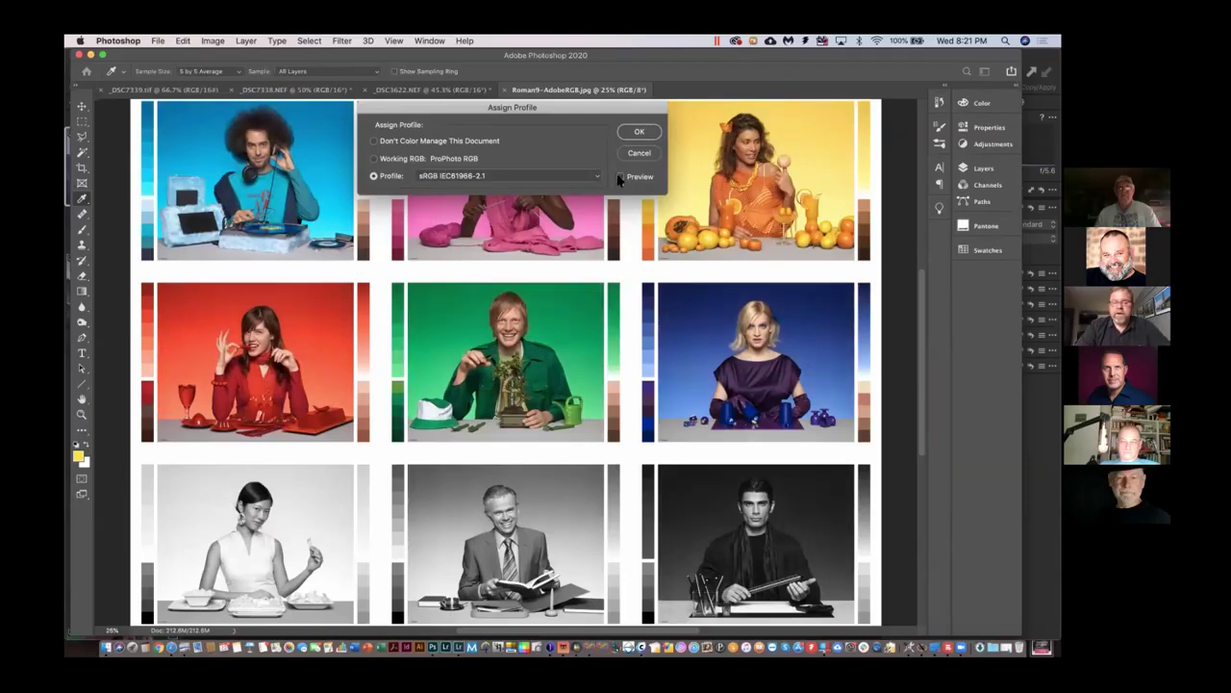
click(621, 177)
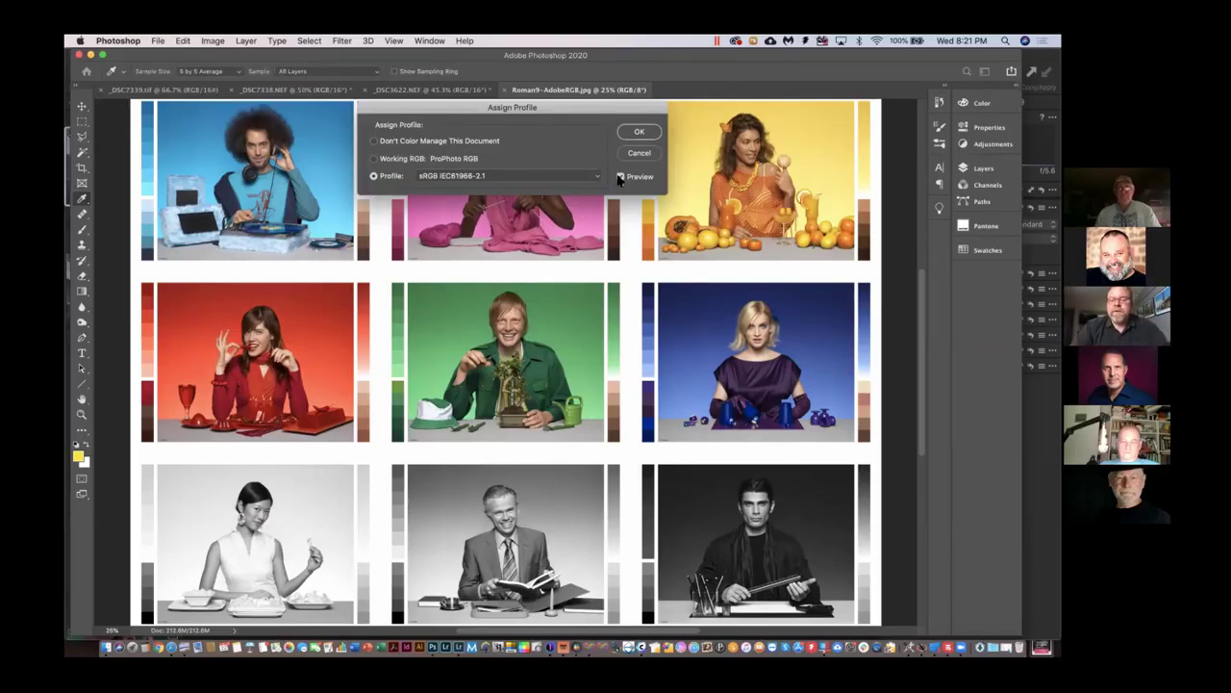
click(620, 177)
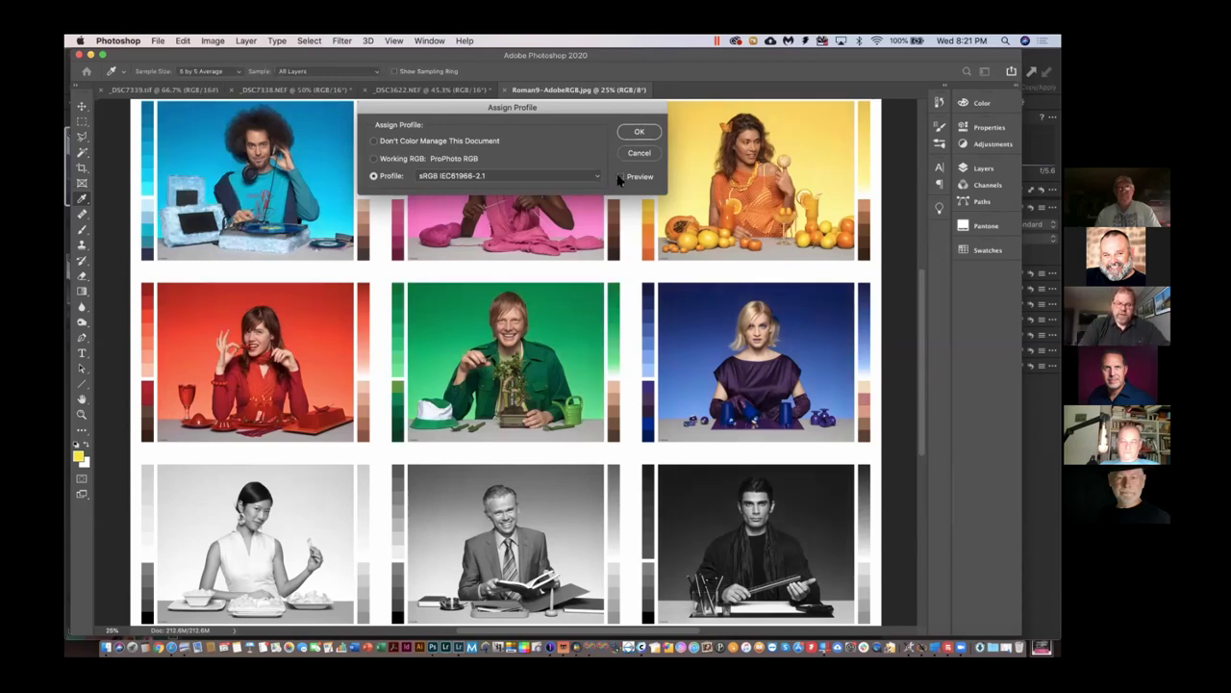
click(621, 177)
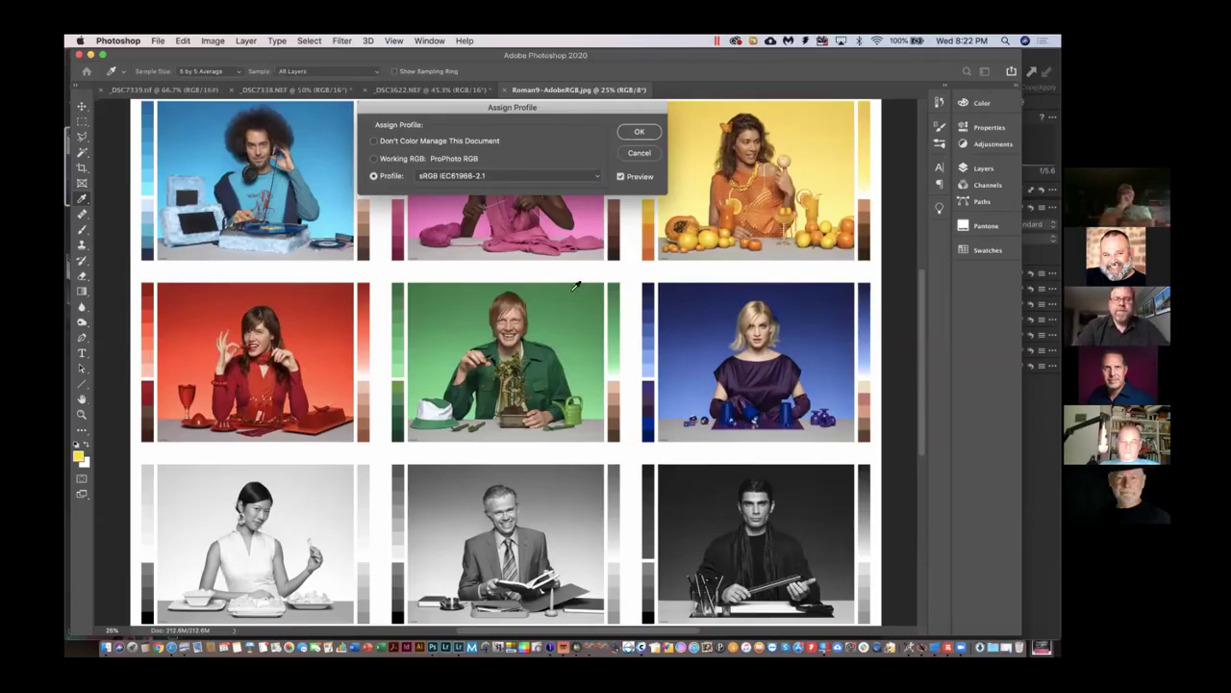
click(374, 158)
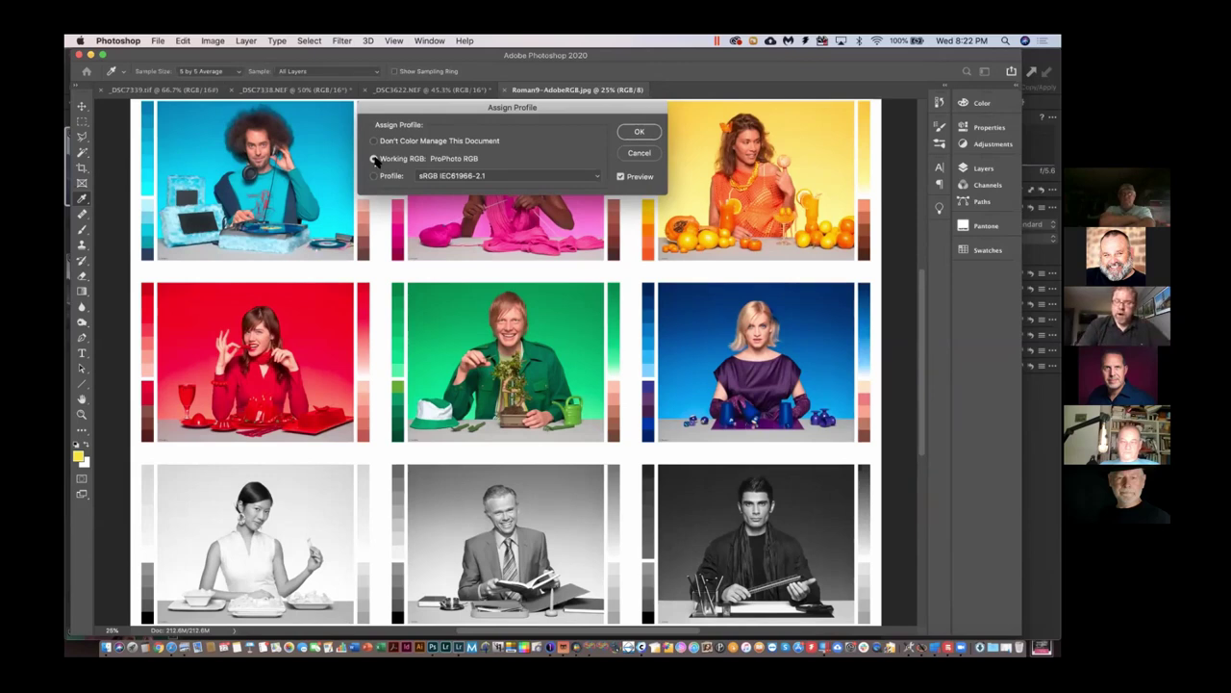
- Switch the Assign Profile preview back to the Adobe RGB (1998) profile
click(375, 158)
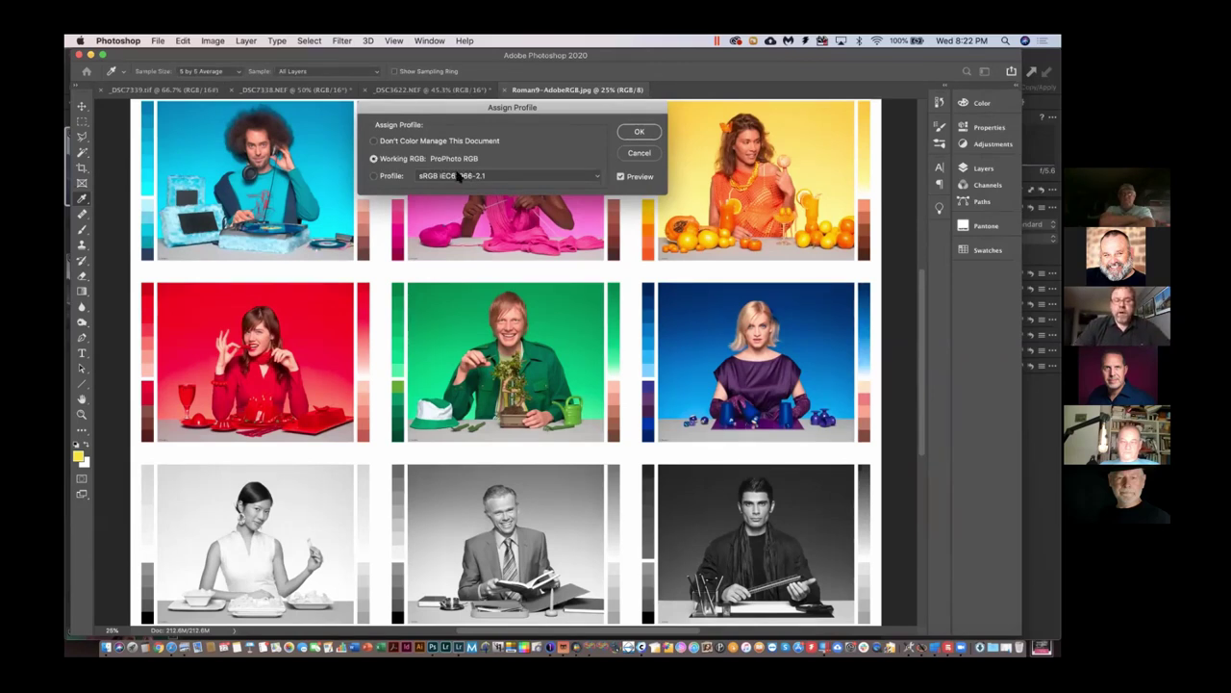
click(374, 177)
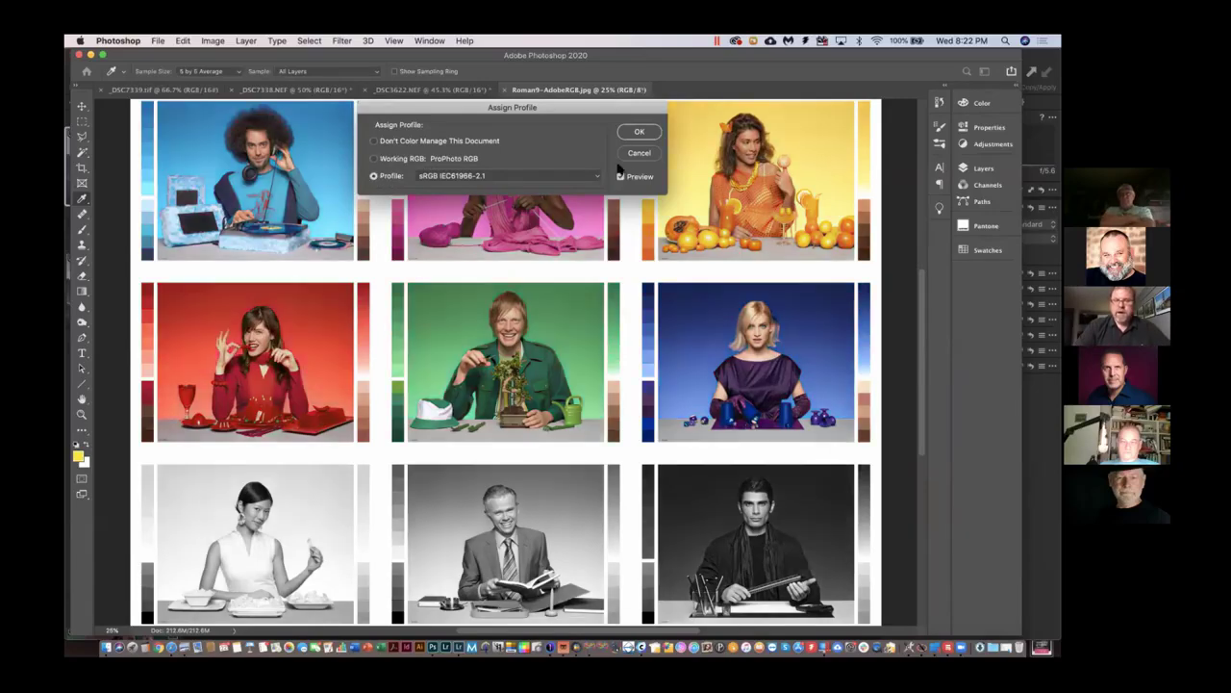
click(597, 177)
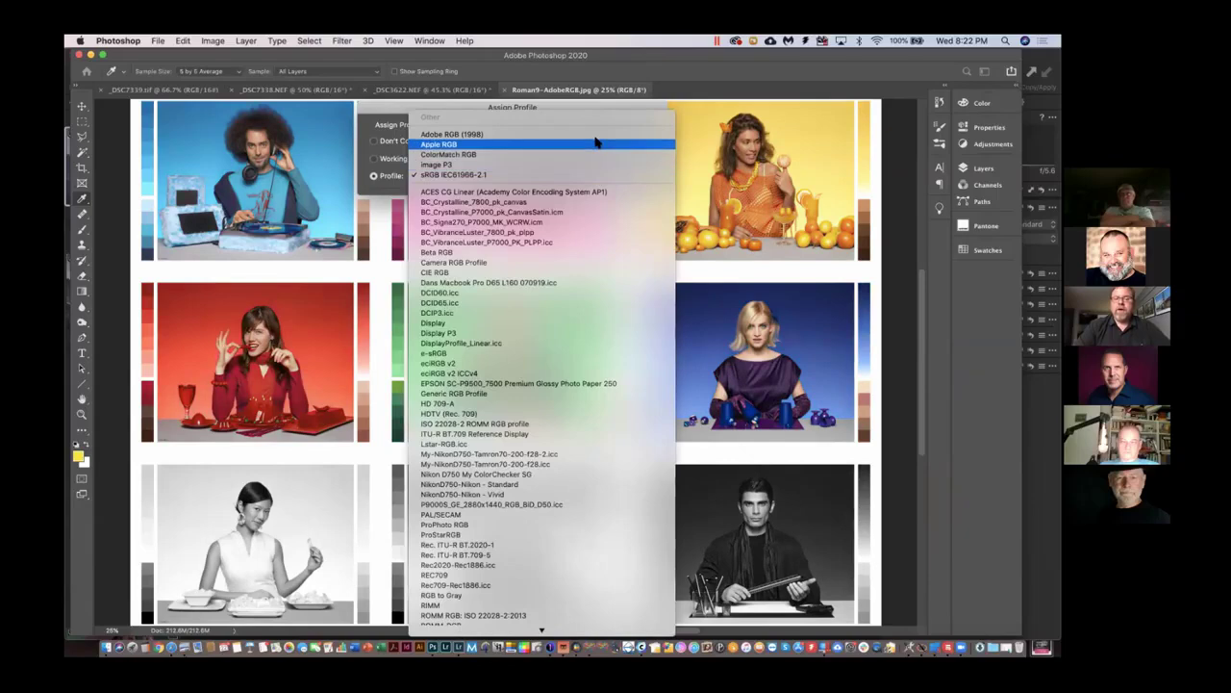
key(Escape)
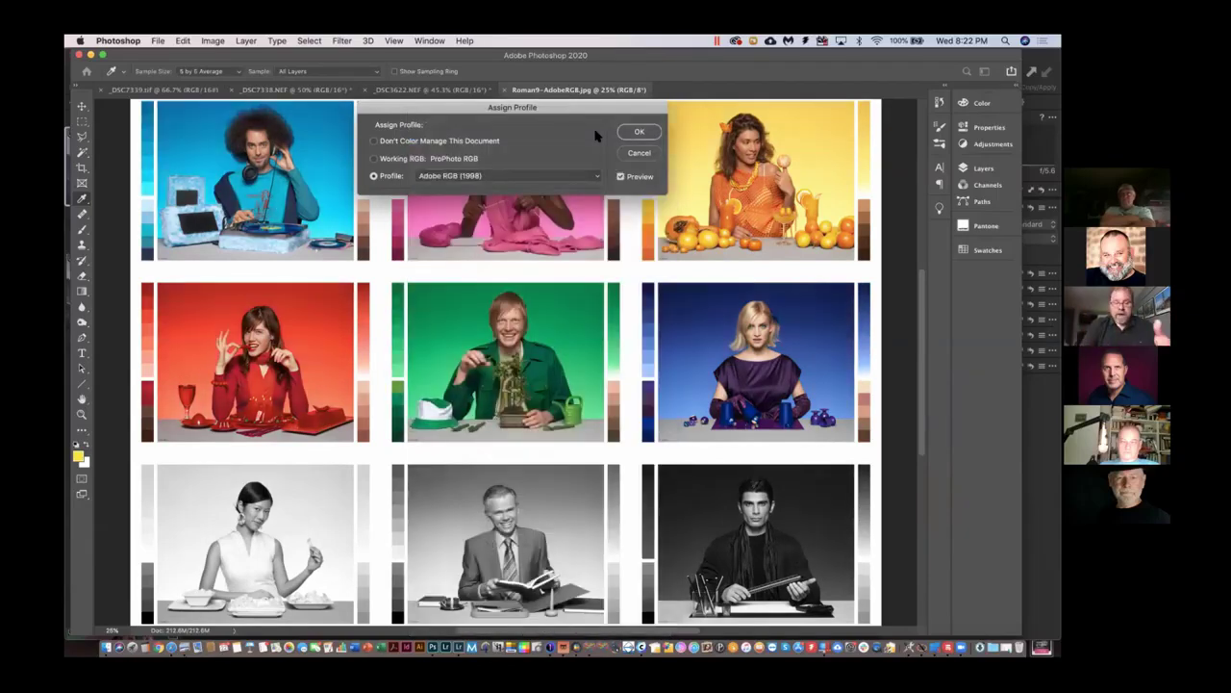
- Cancel Assign Profile and bring up the View > Proof Setup choices
click(647, 154)
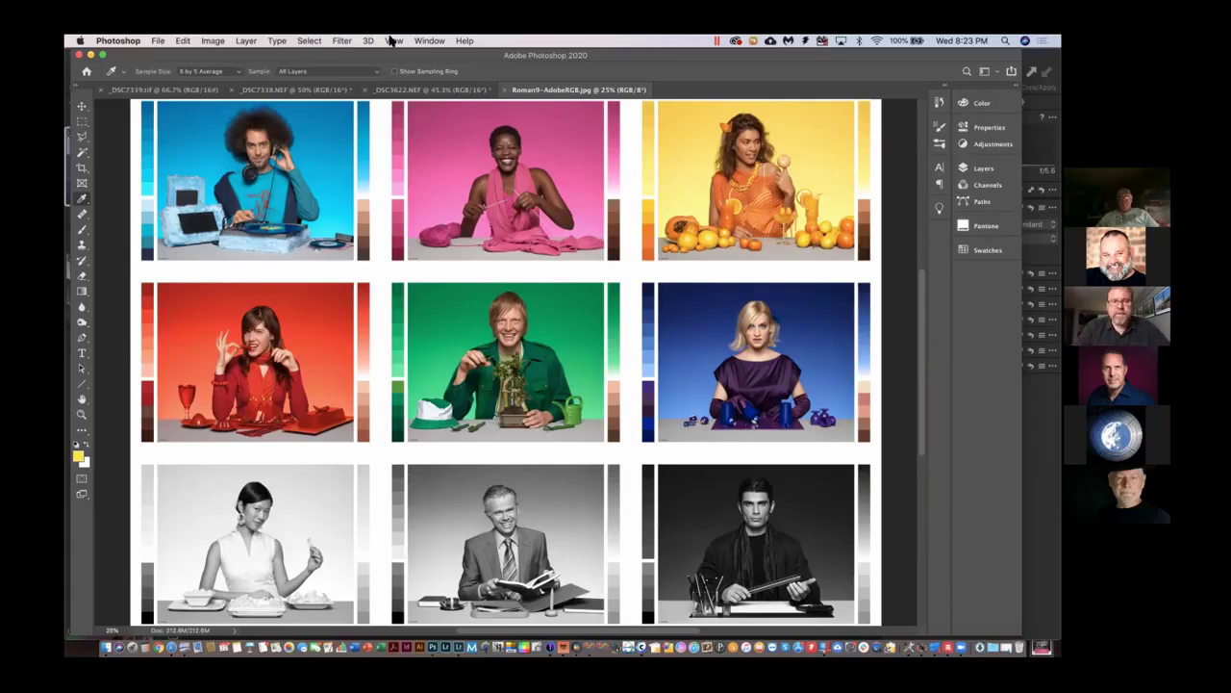
click(390, 40)
mouse_move(392, 55)
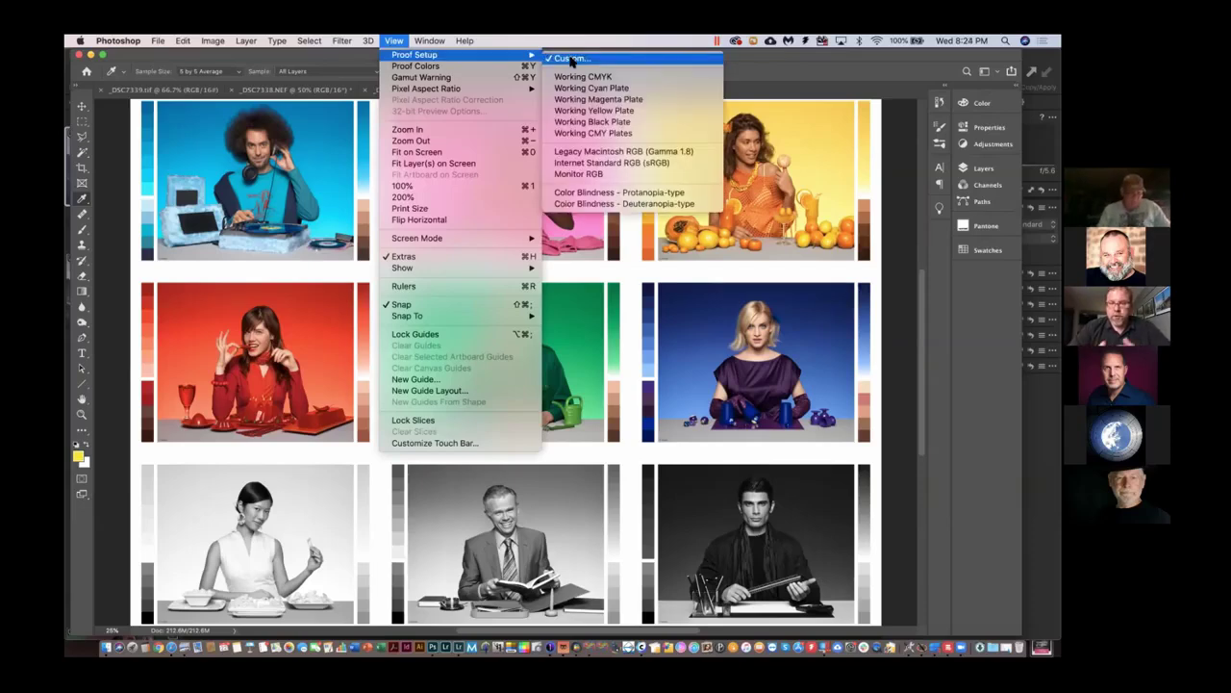
- Open the Custom proof setup, centre the dialog, and expand Device to Simulate
click(573, 59)
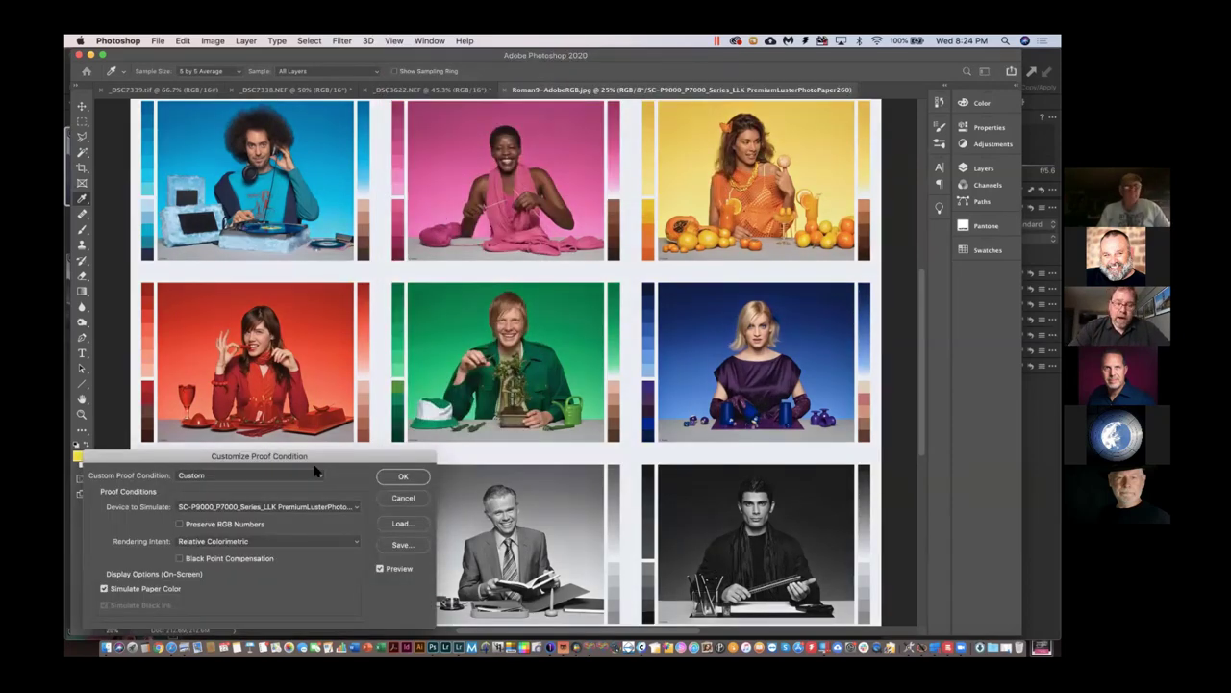
drag(327, 456, 677, 244)
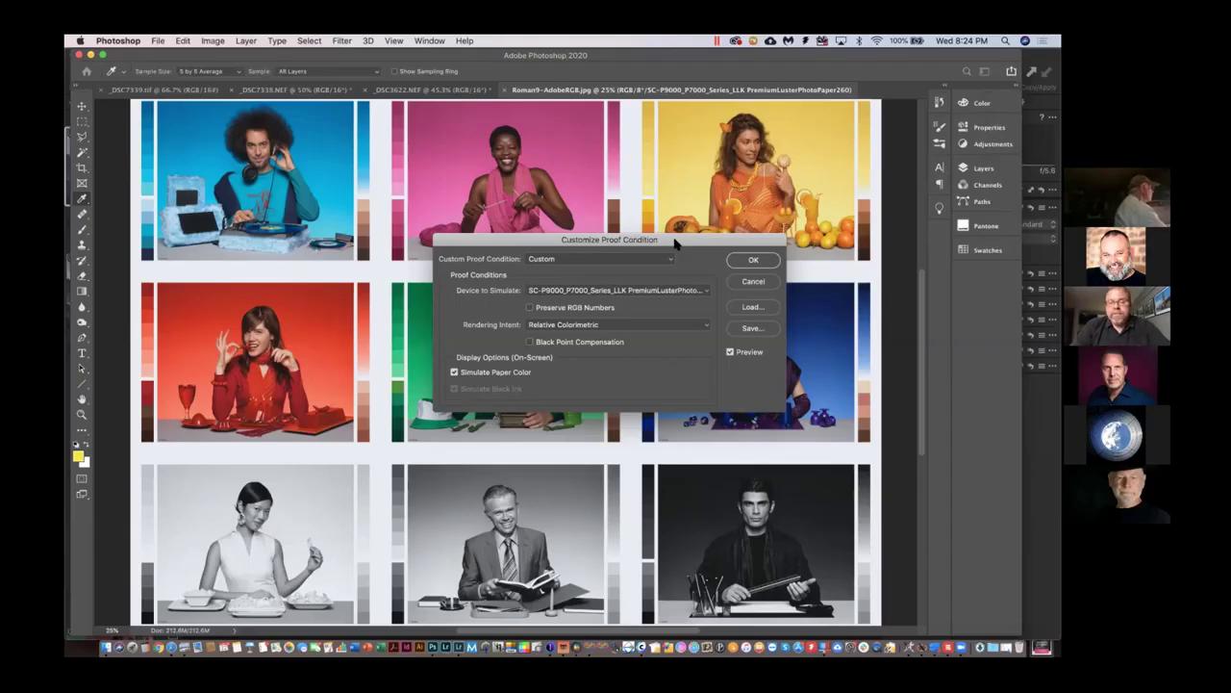
click(707, 295)
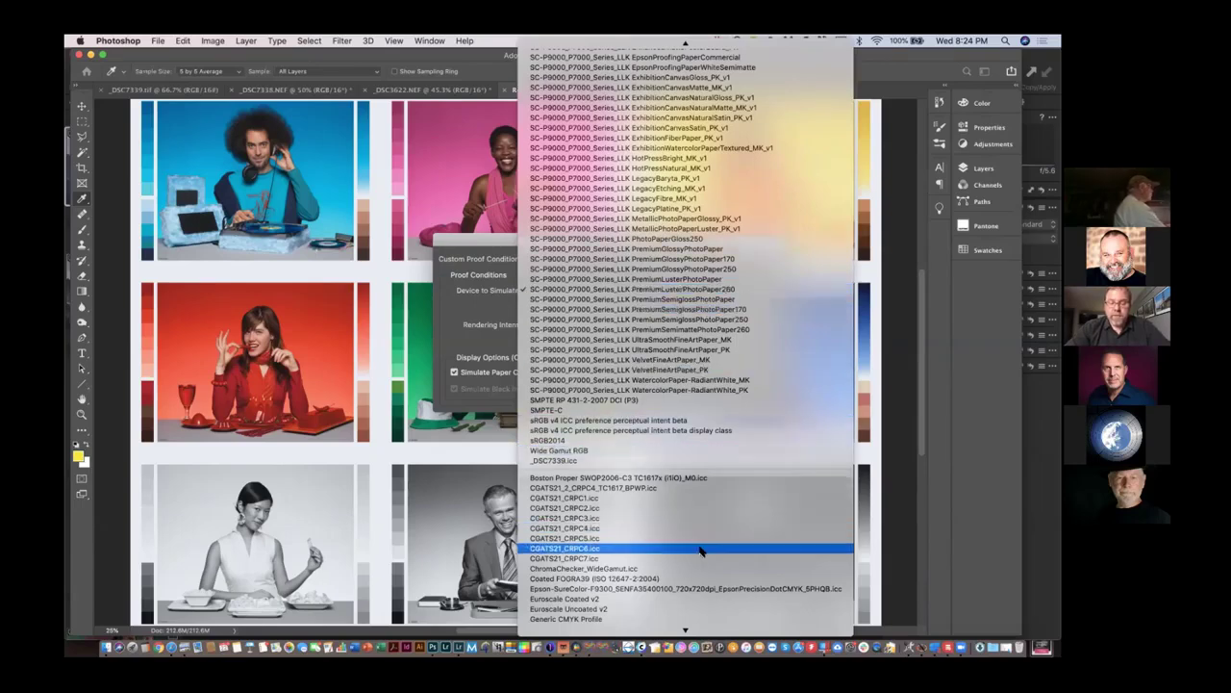
- Choose EPSON SC-P9500_7500 Premium Glossy Photo Paper 250 as the device to simulate
scroll(701, 550, down, 5)
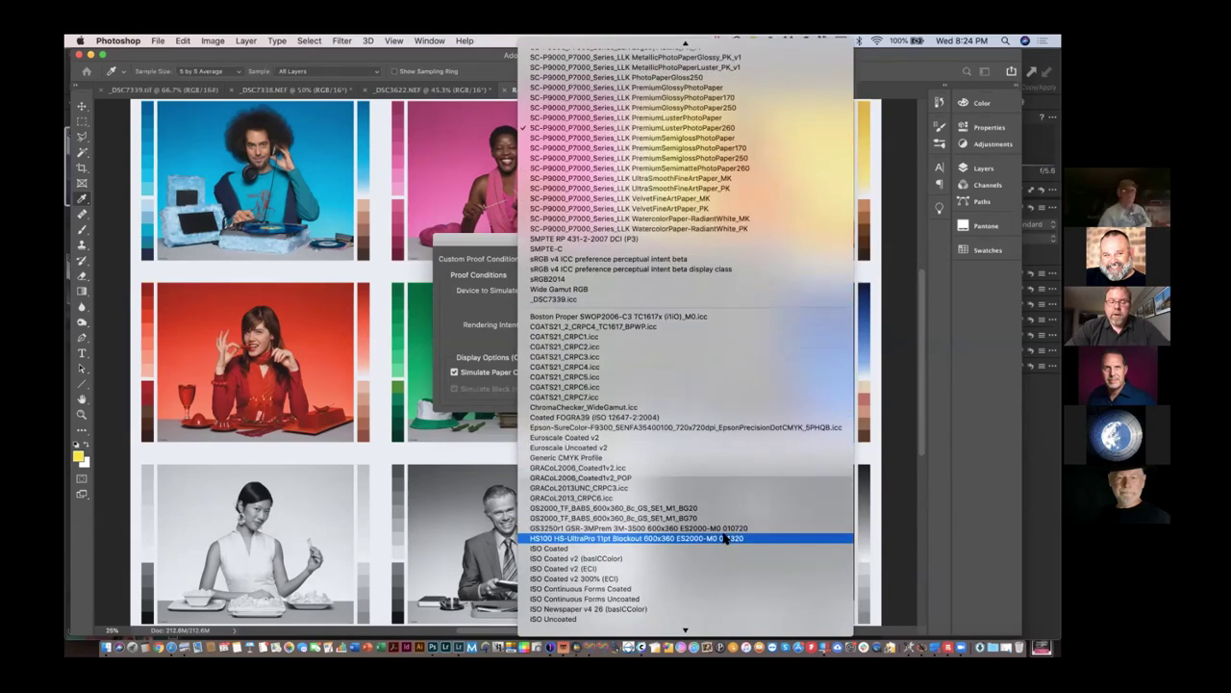
mouse_move(815, 39)
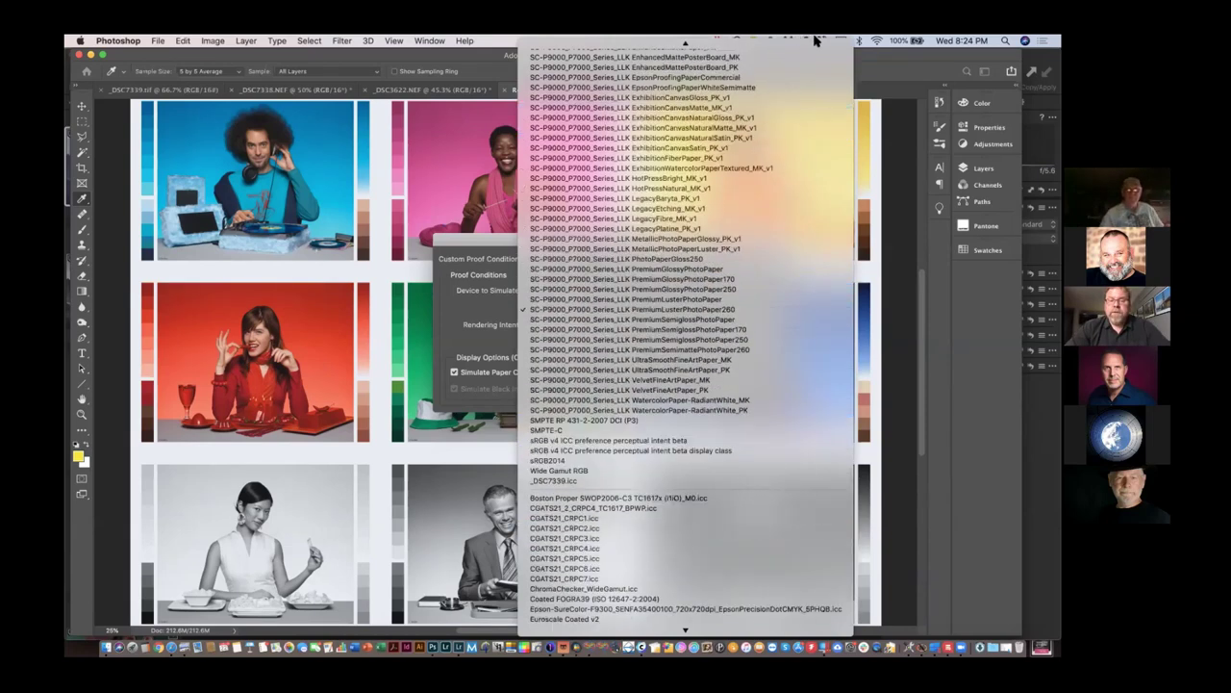
scroll(753, 110, up, 10)
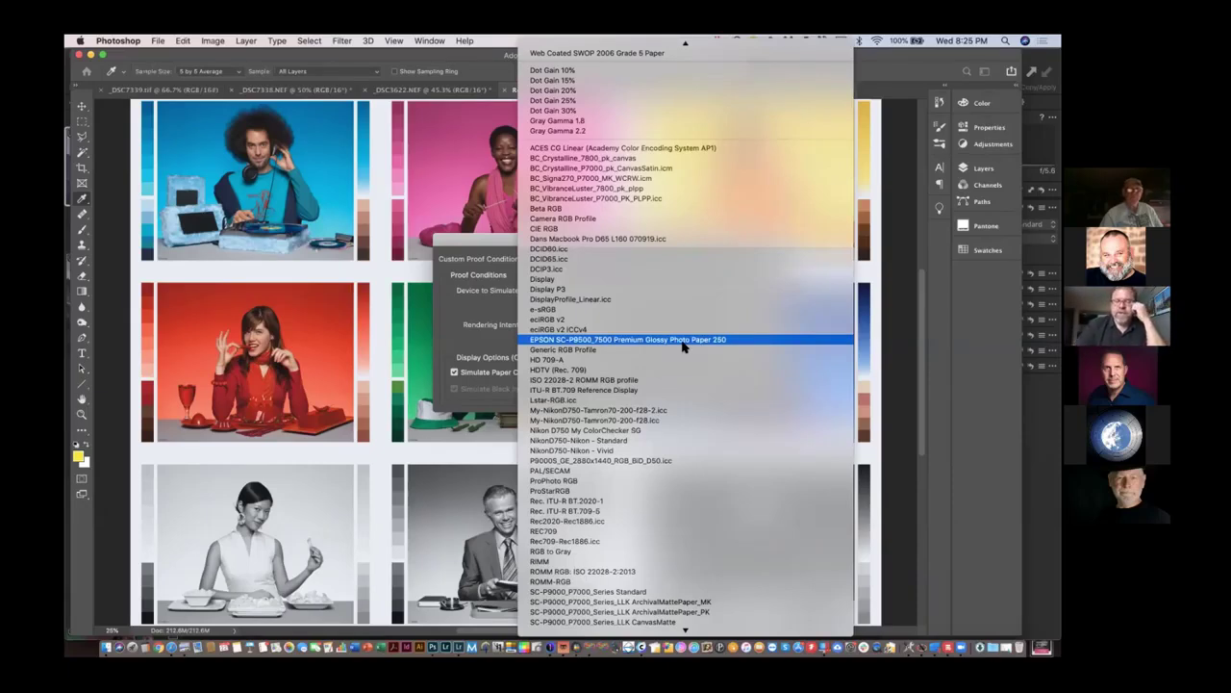
click(600, 341)
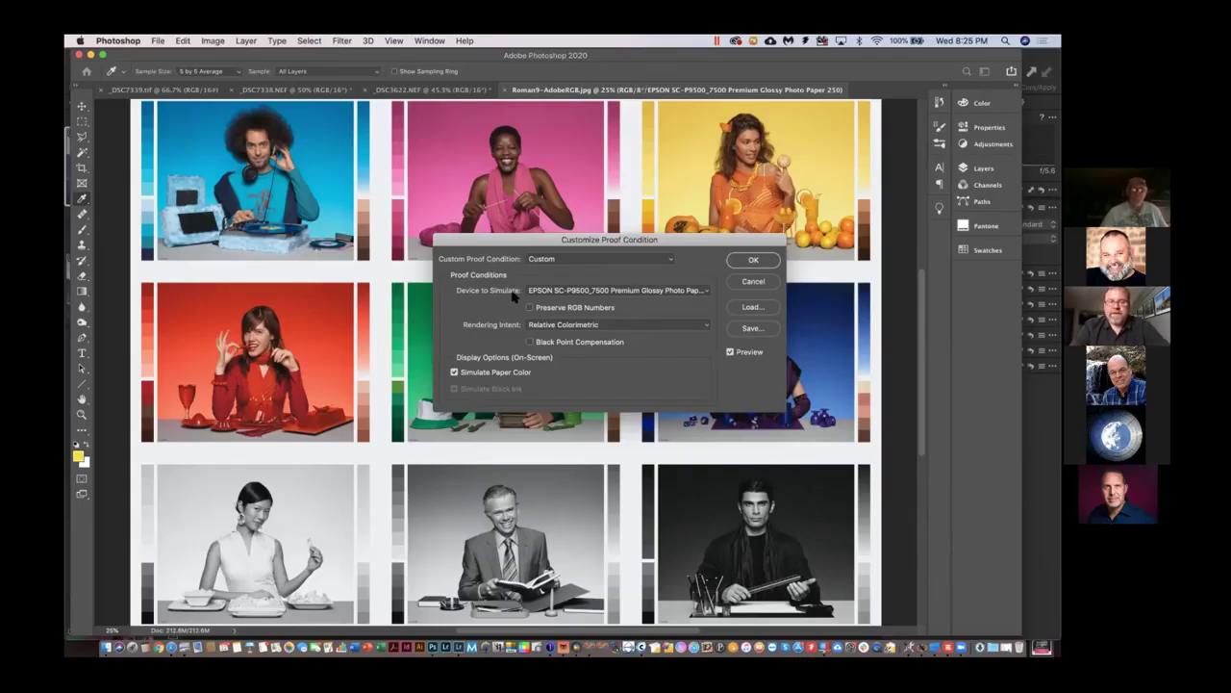
- Keep the EPSON glossy profile, turn off Simulate Paper Color, and move the dialog down
click(707, 296)
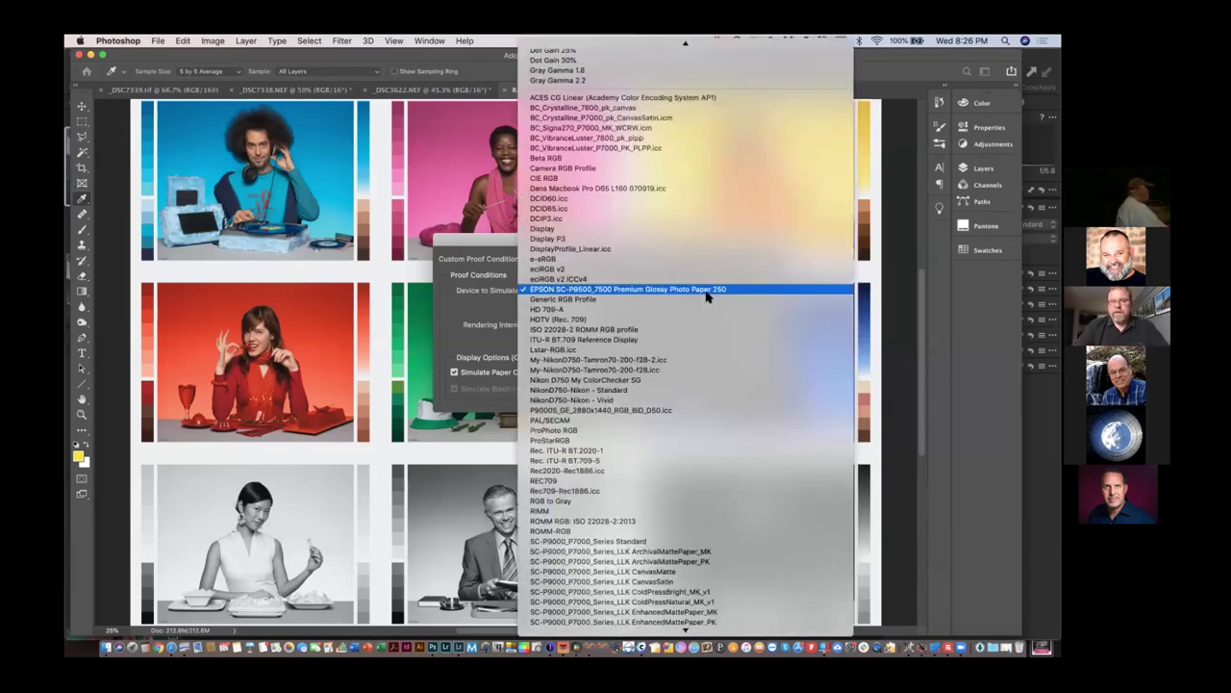
click(619, 290)
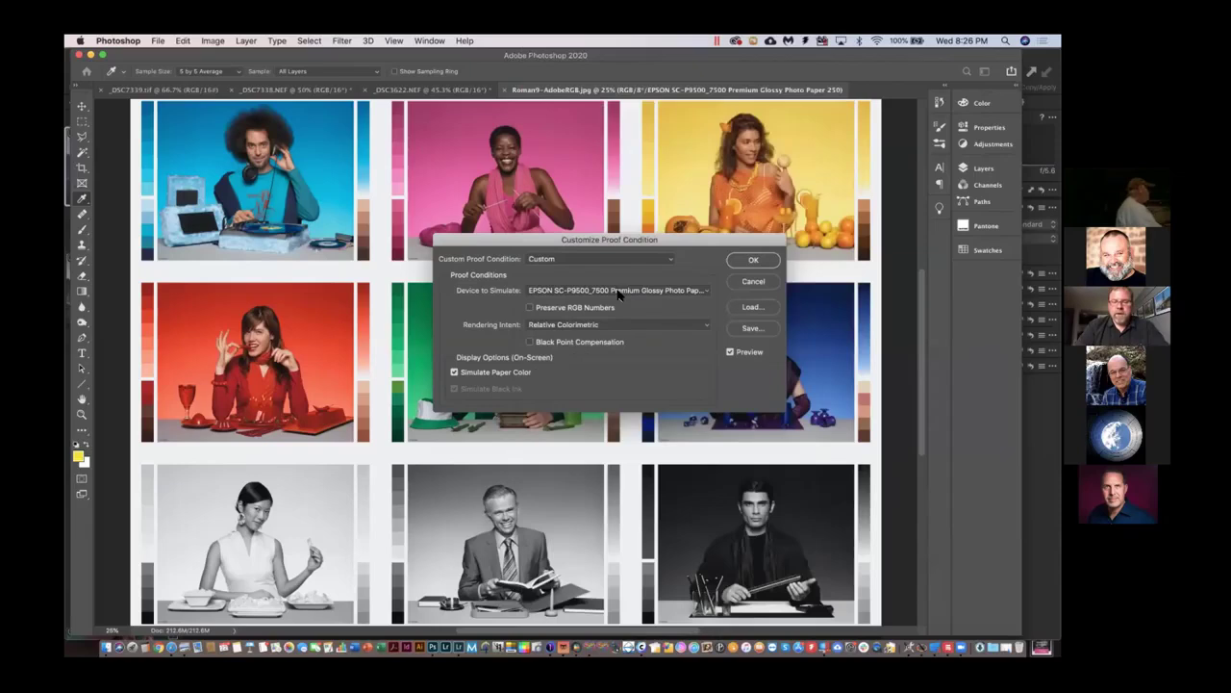
click(703, 293)
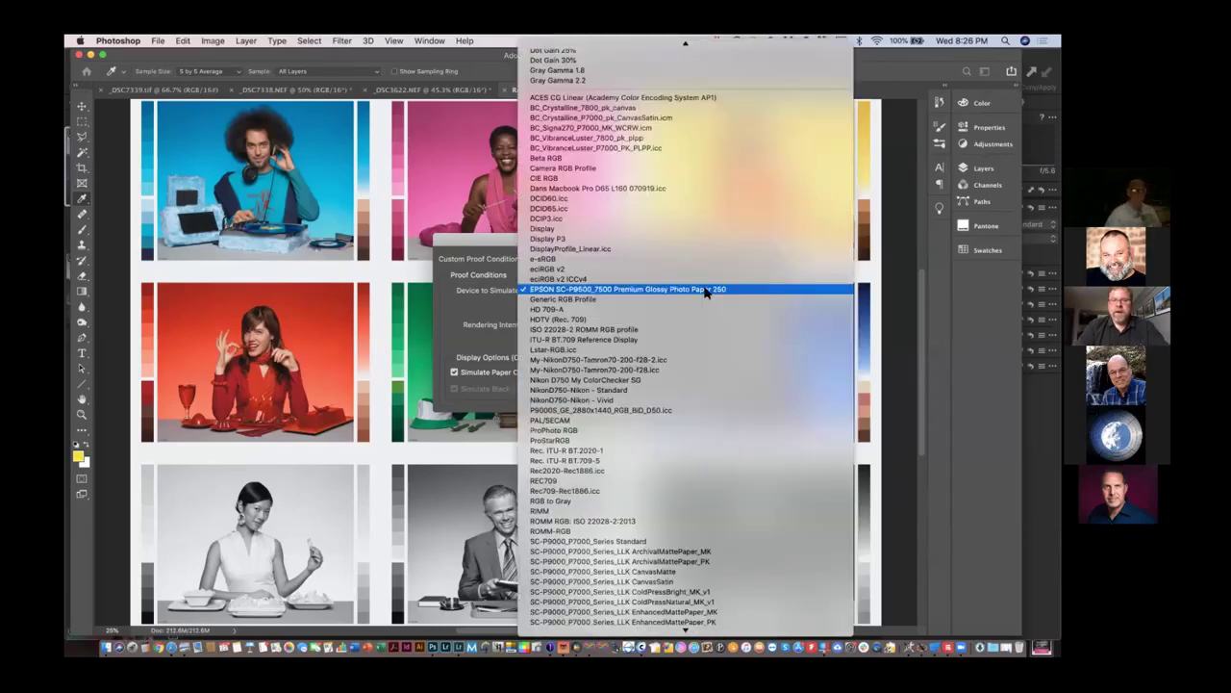
scroll(705, 292, up, 5)
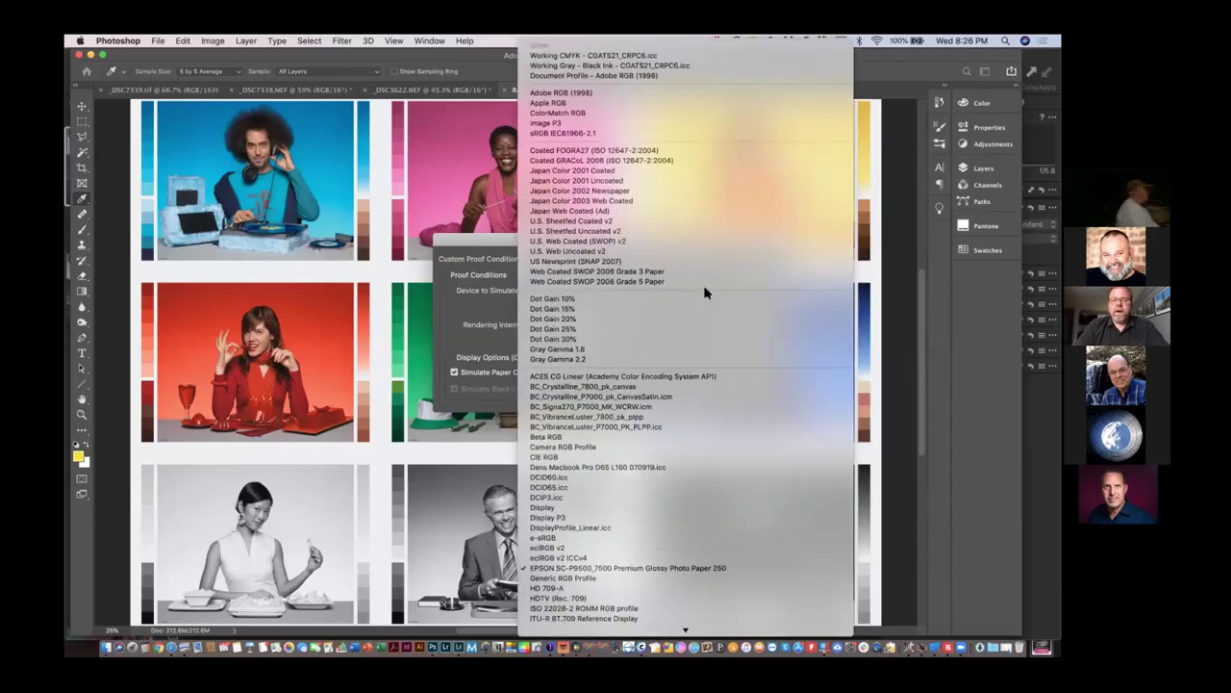
click(467, 323)
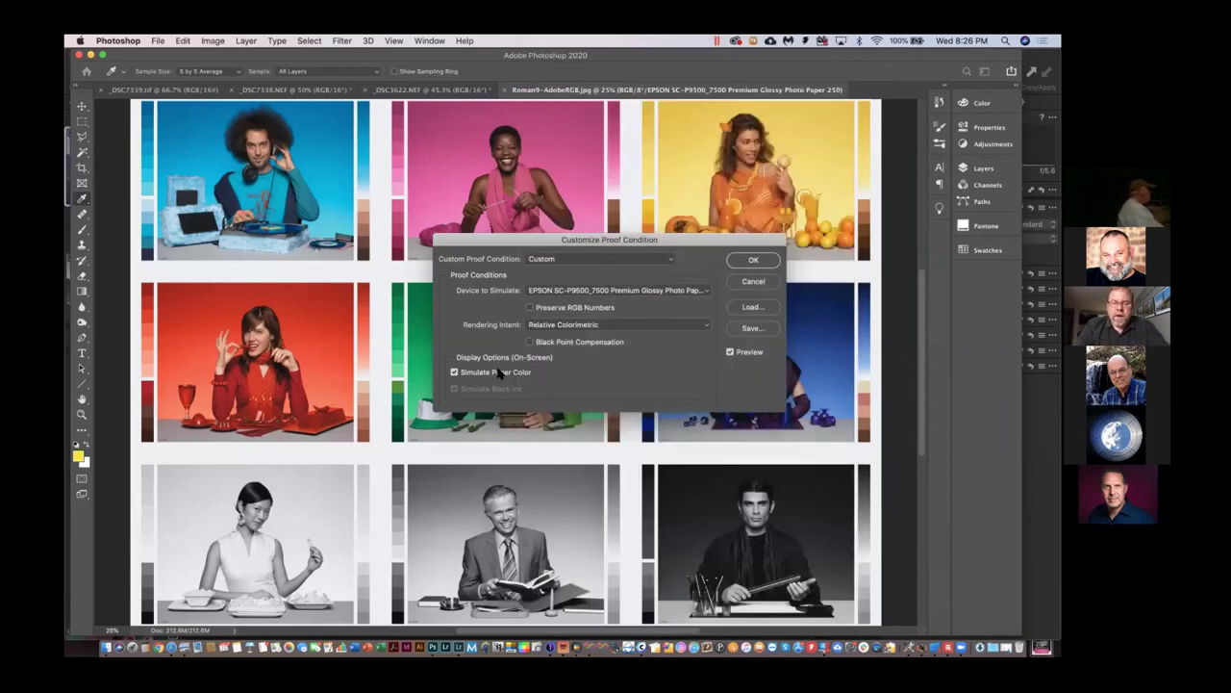
click(455, 373)
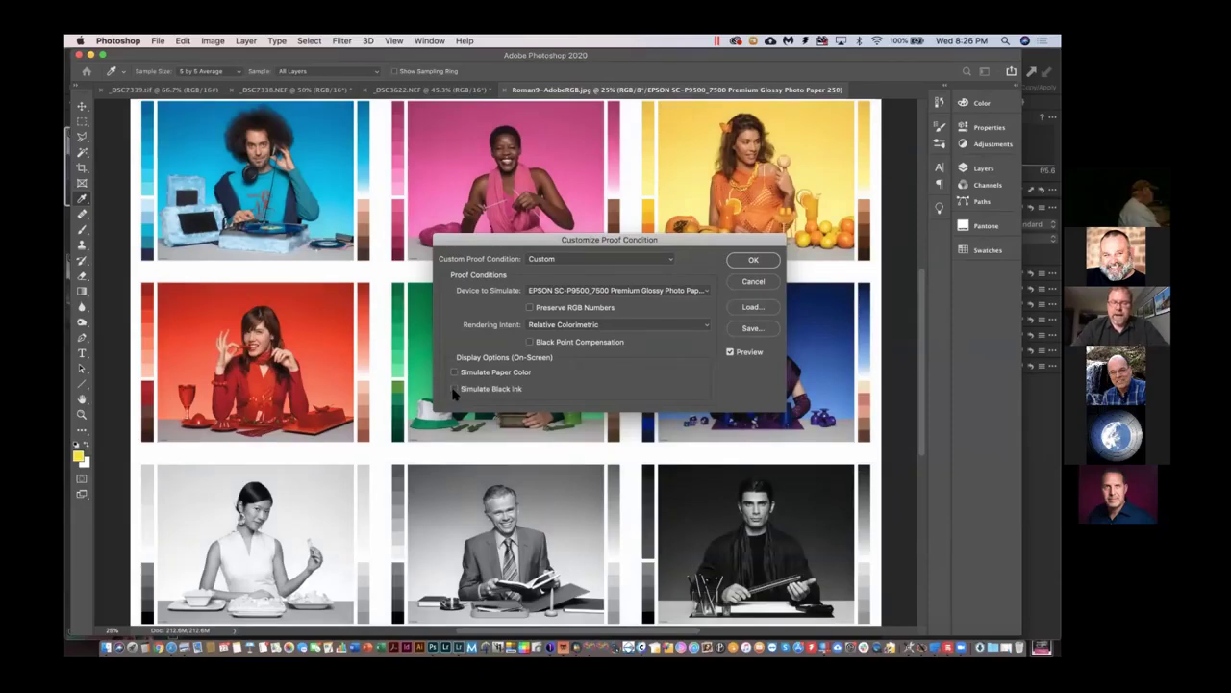
drag(683, 240, 753, 409)
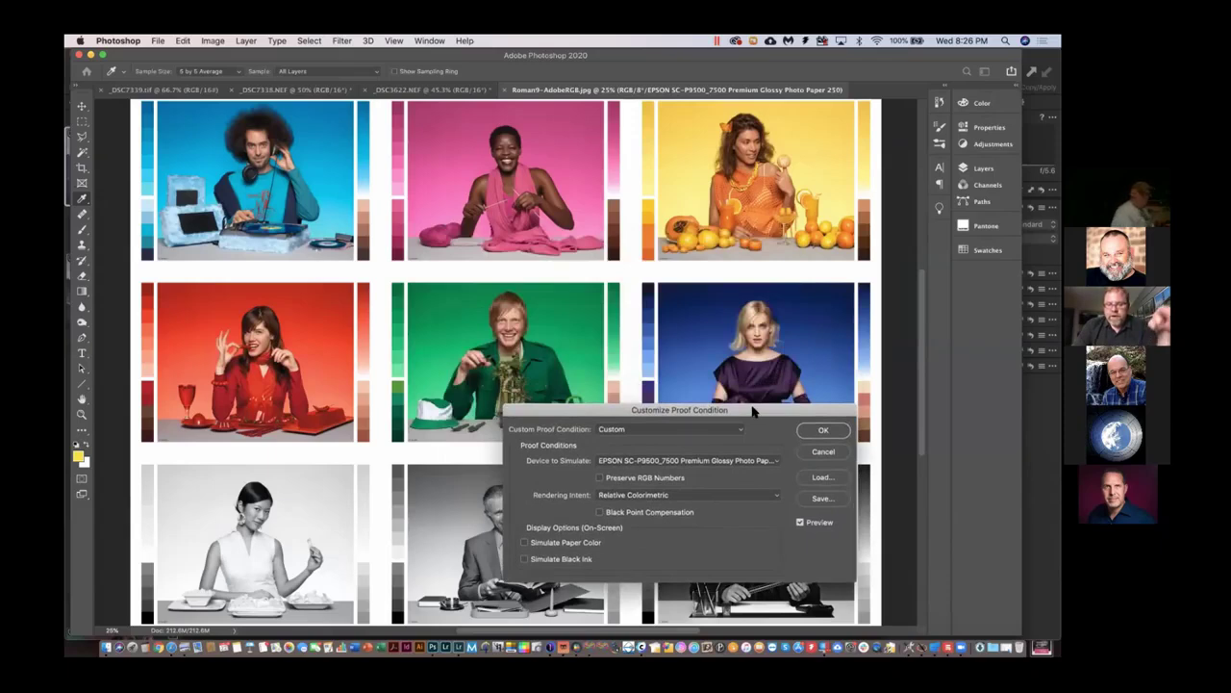
- Toggle the EPSON soft proof preview to compare against the unproofed image
click(800, 522)
click(800, 522)
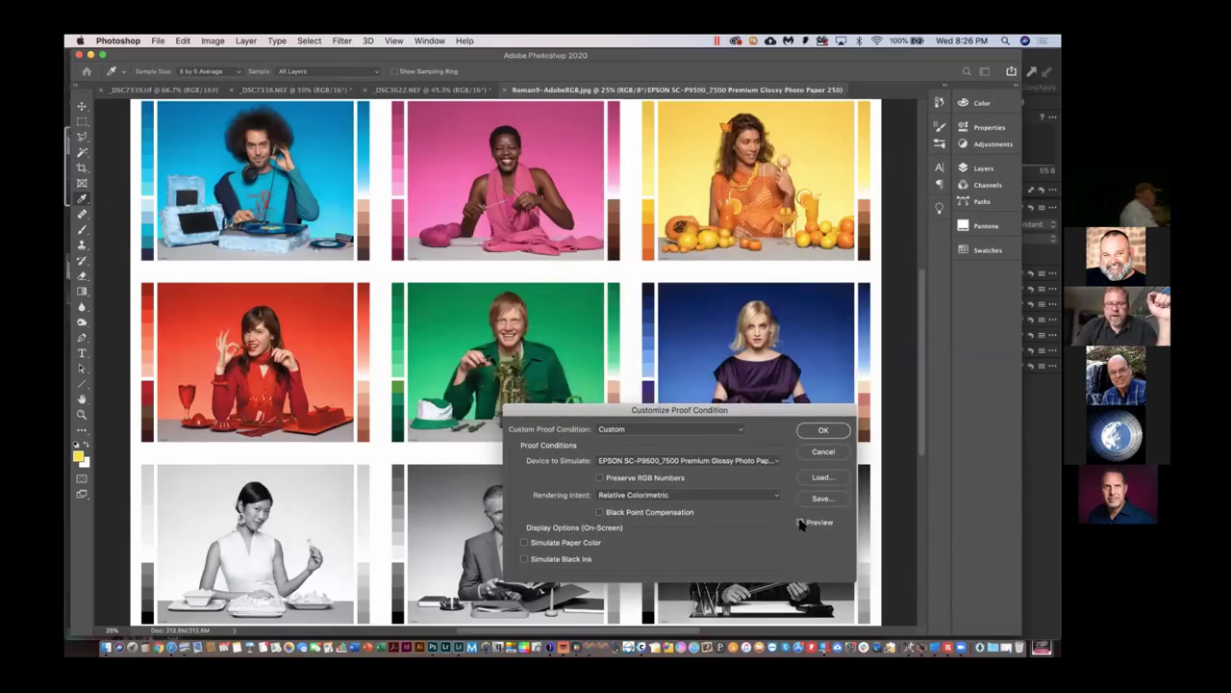
click(800, 522)
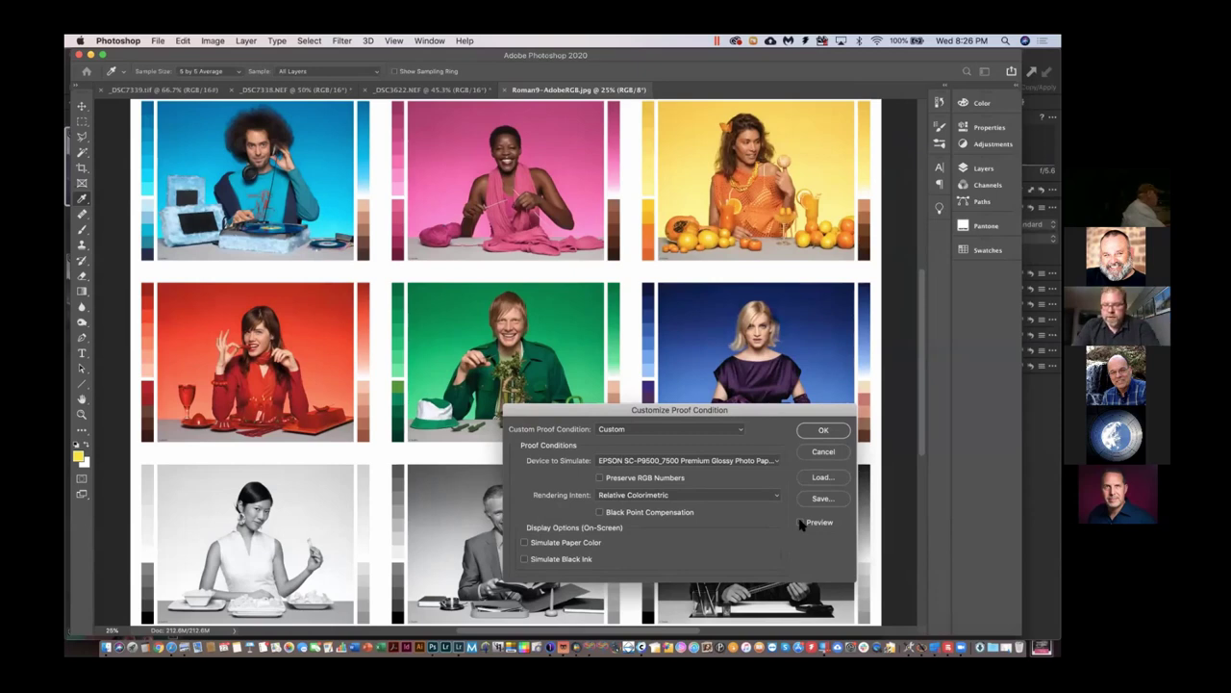
click(800, 523)
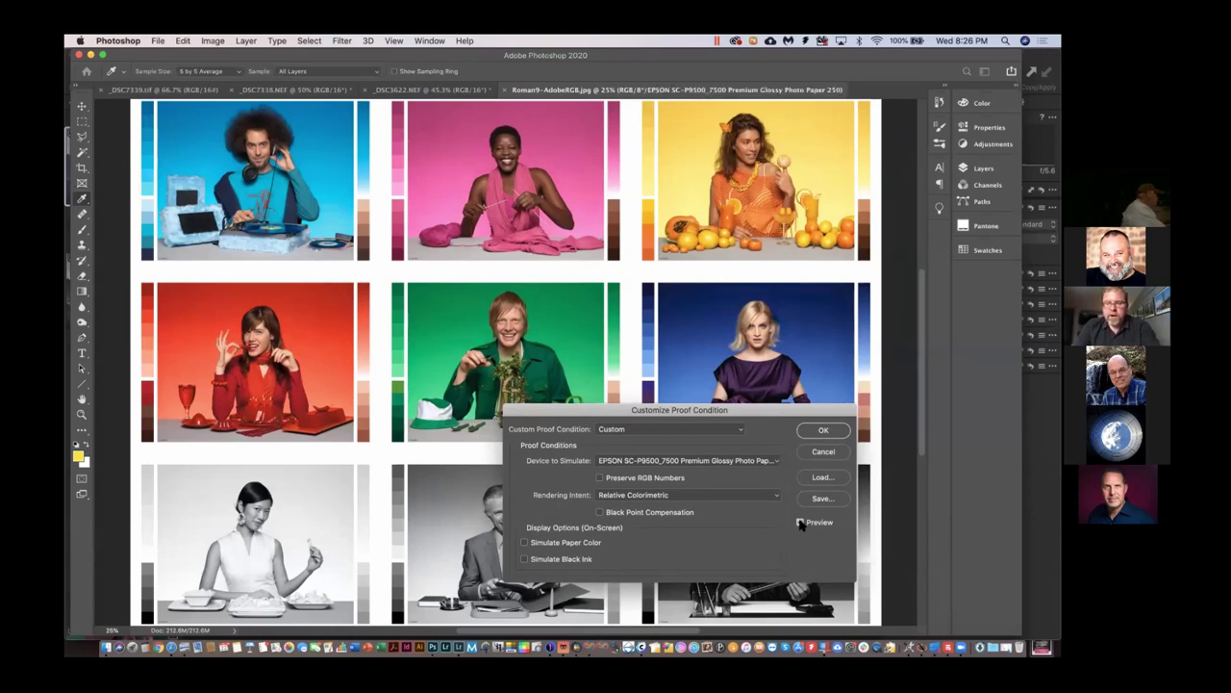
click(800, 522)
click(800, 522)
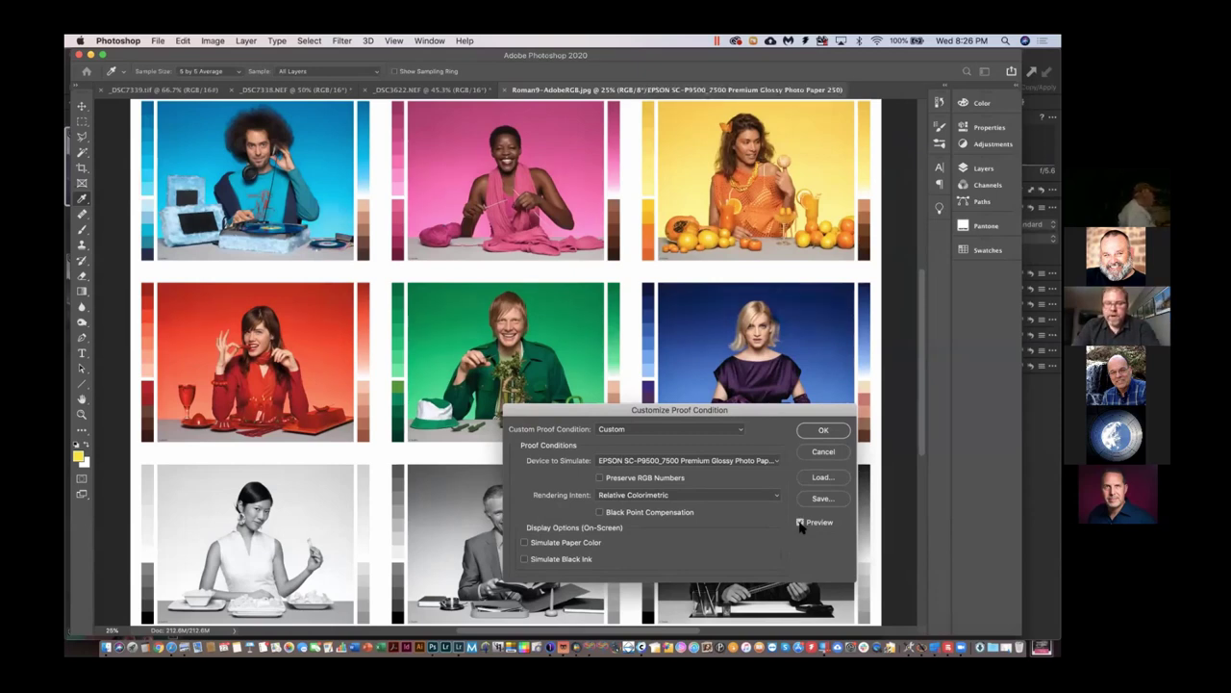
click(801, 523)
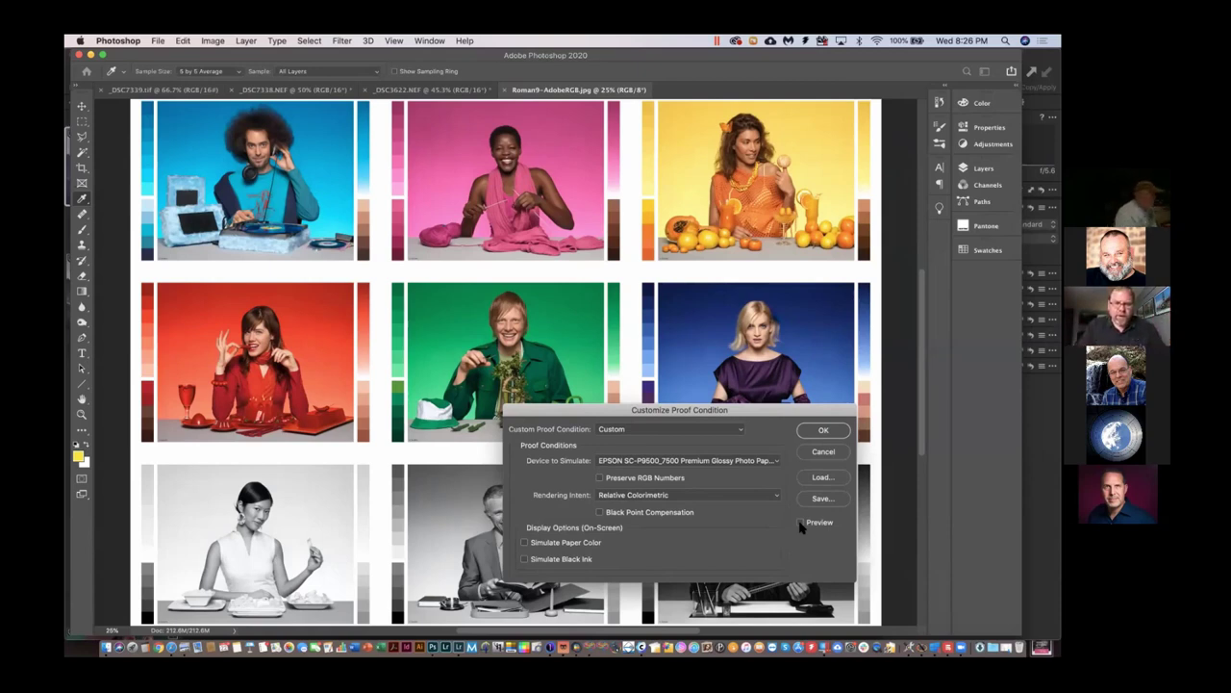
- Leave the proof preview on and enable Simulate Paper Color
click(800, 522)
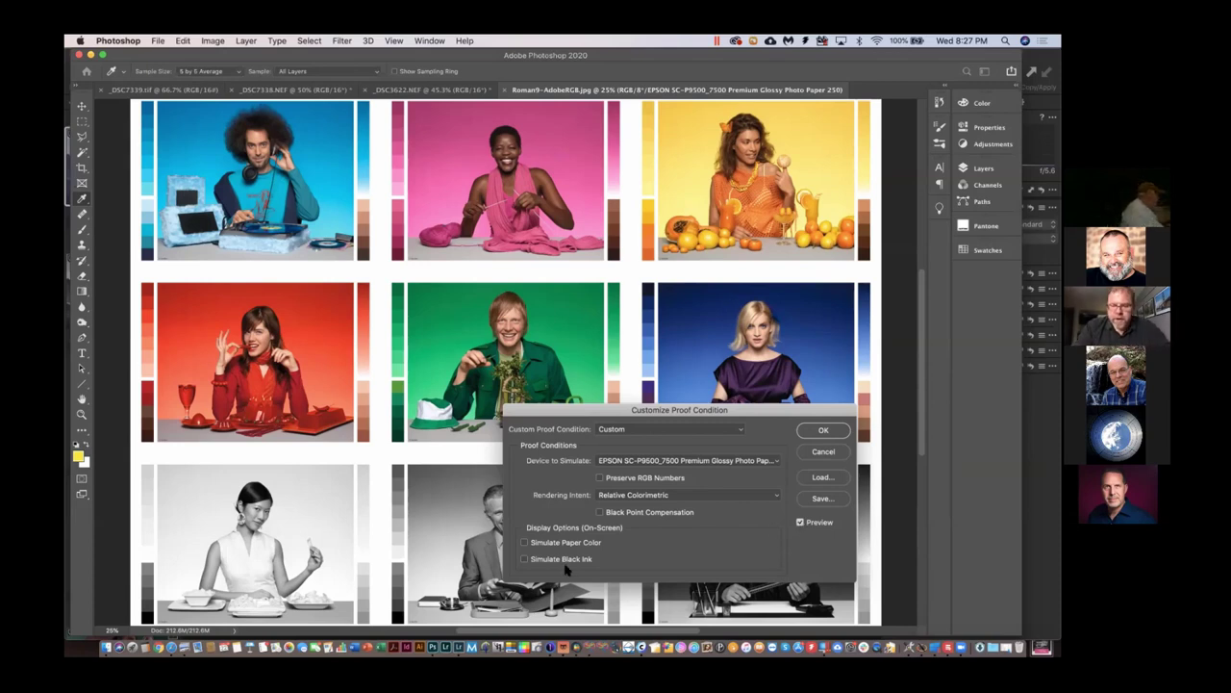
click(524, 543)
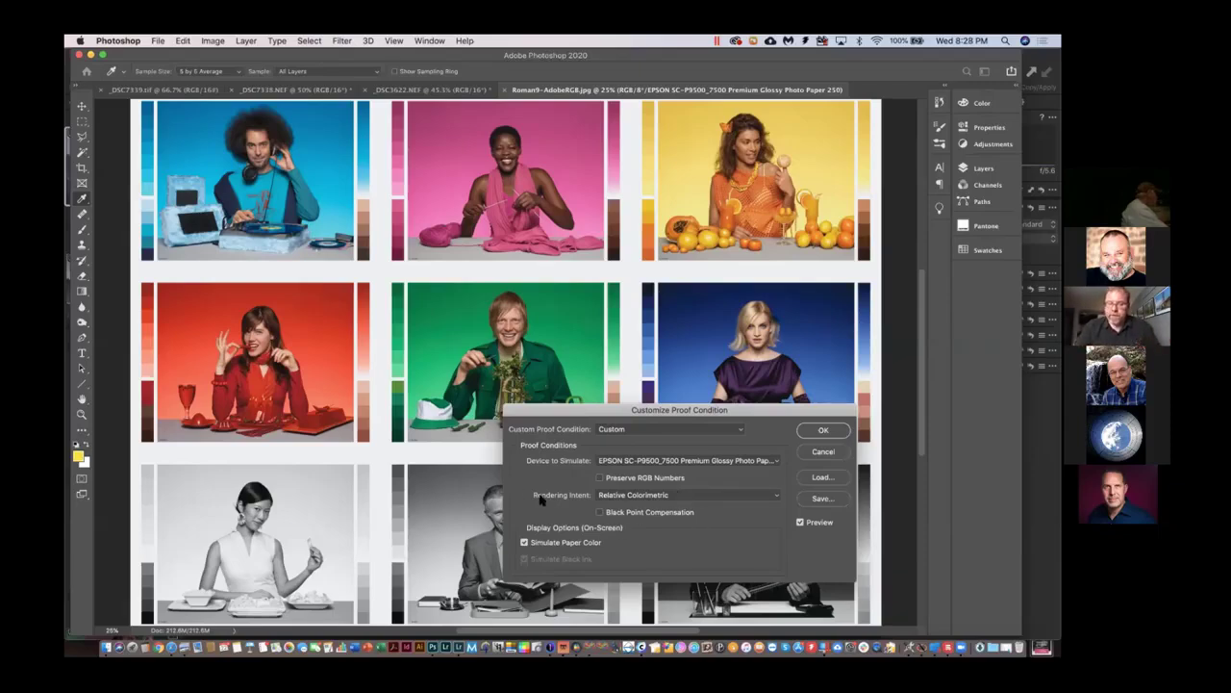
drag(728, 409, 742, 465)
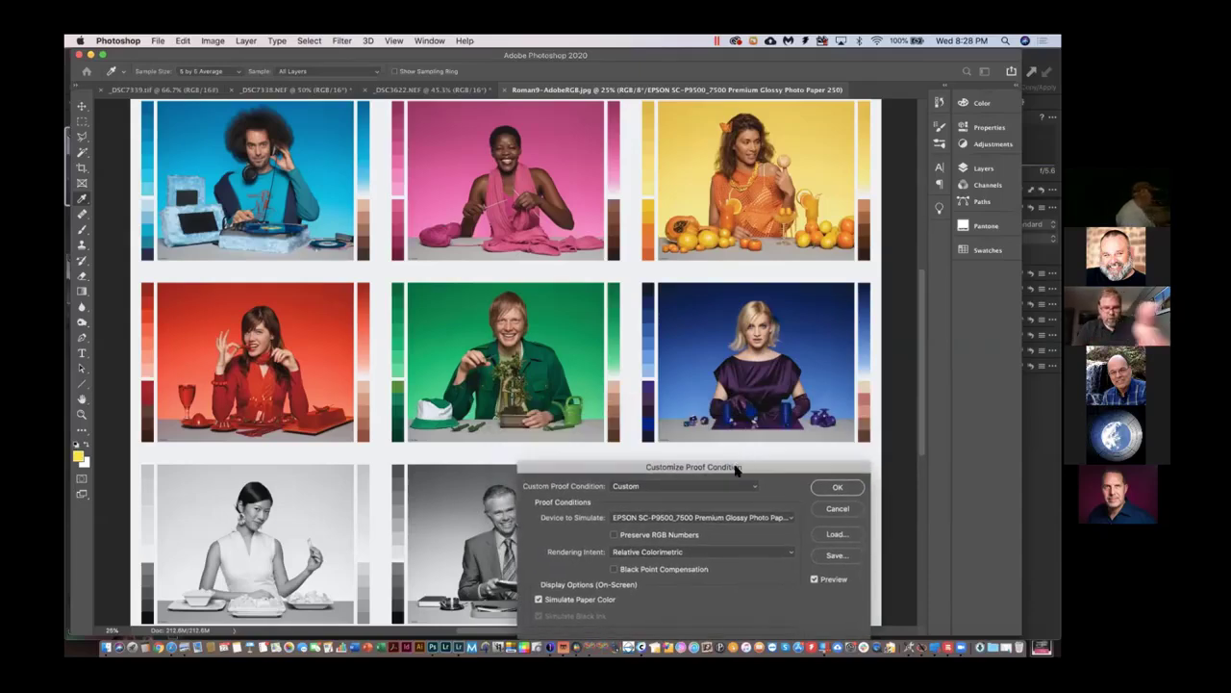
click(790, 556)
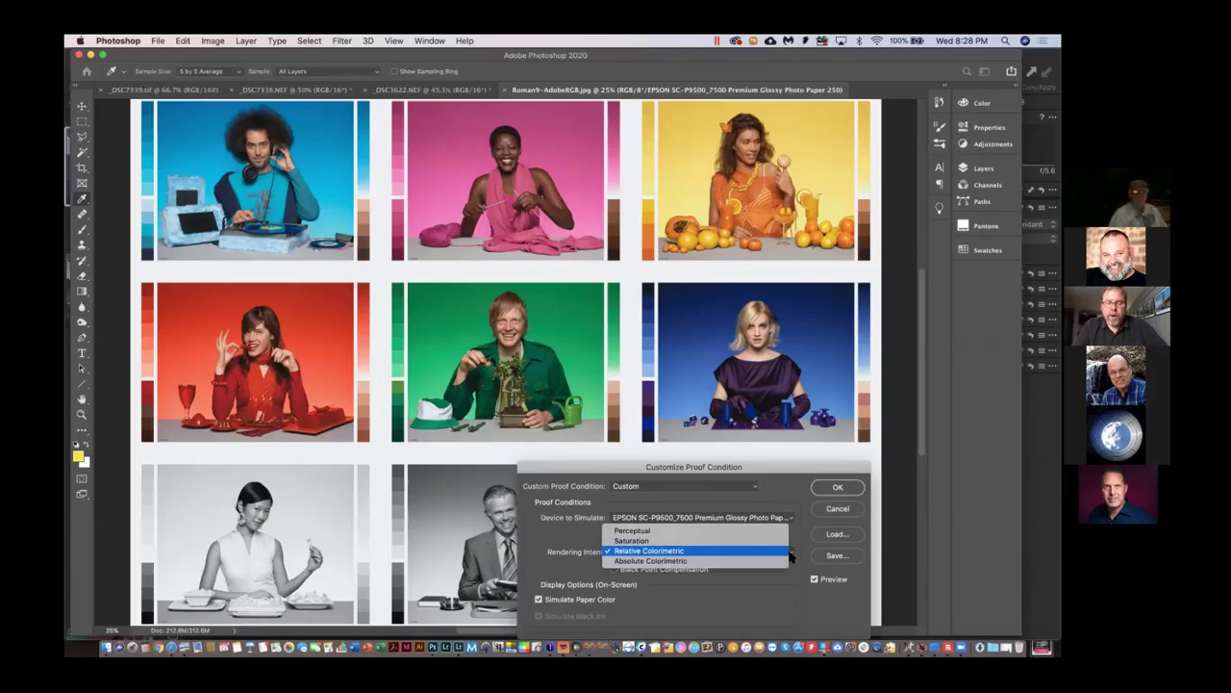
click(714, 531)
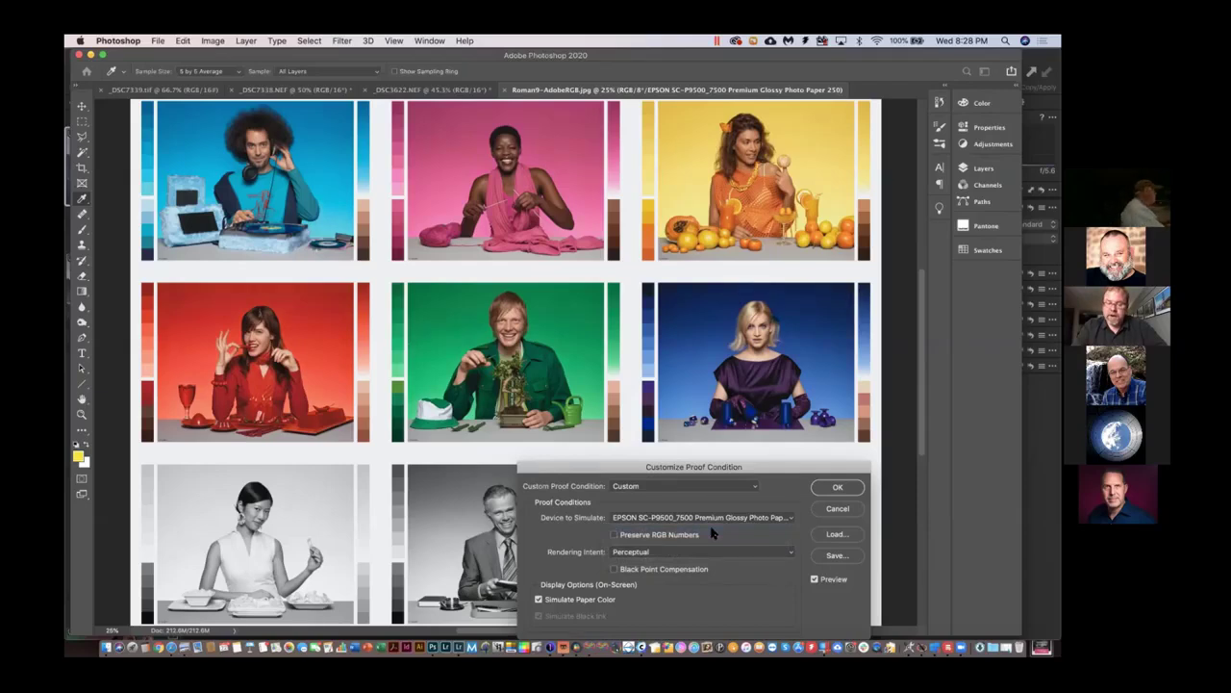
click(791, 554)
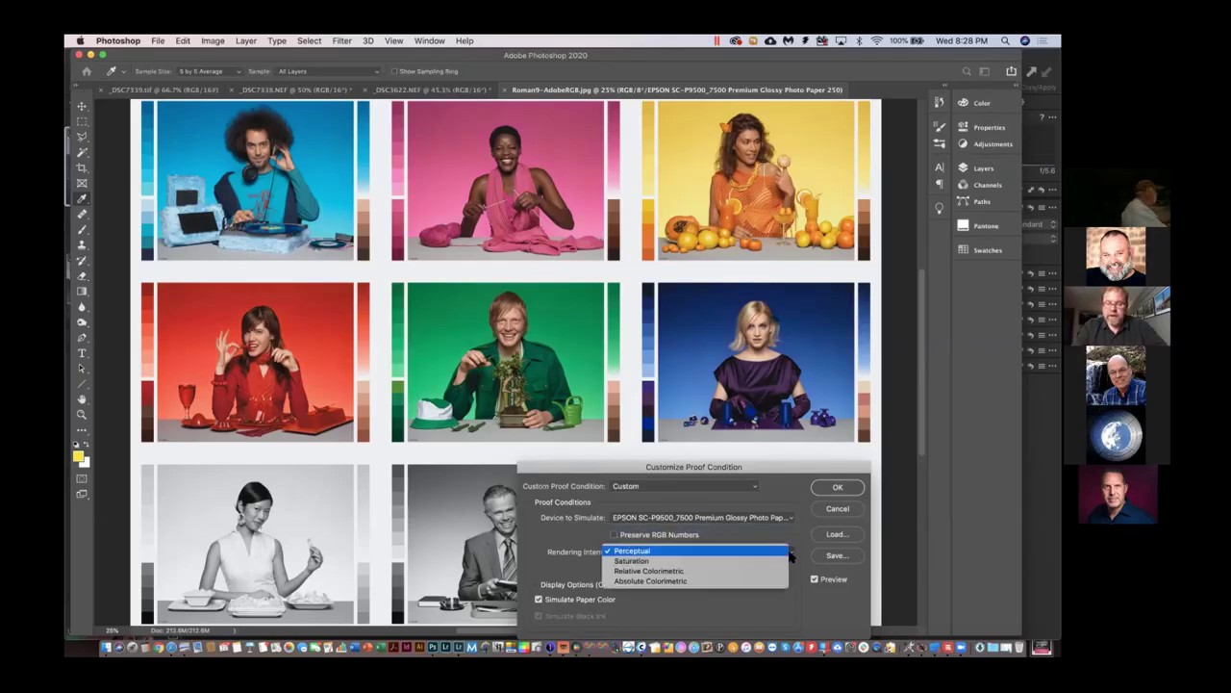
click(683, 573)
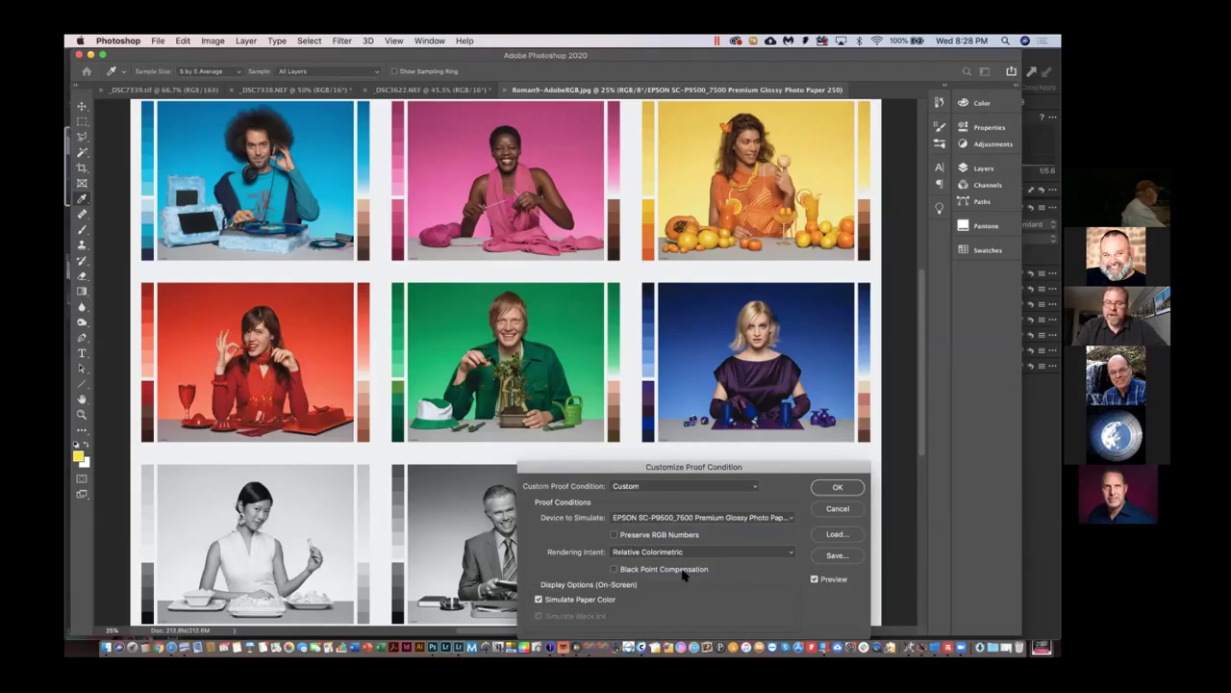
- Enable Black Point Compensation, try Perceptual, return to Relative Colorimetric, and compare the proof
click(615, 570)
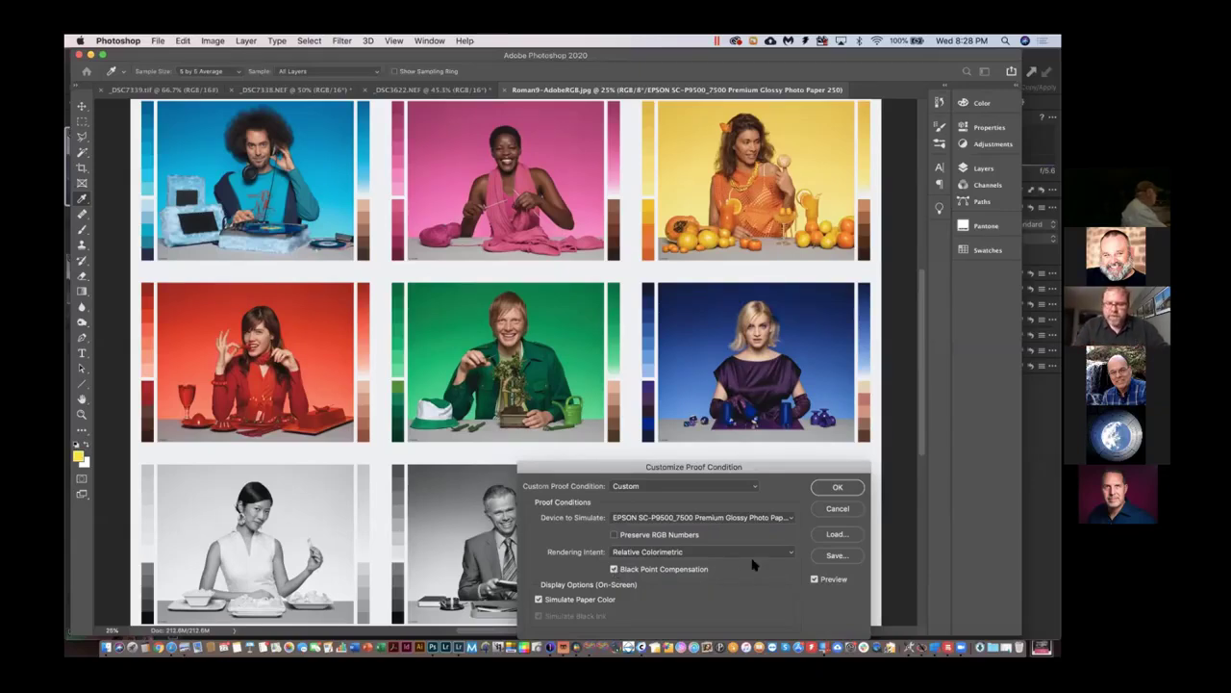
click(791, 553)
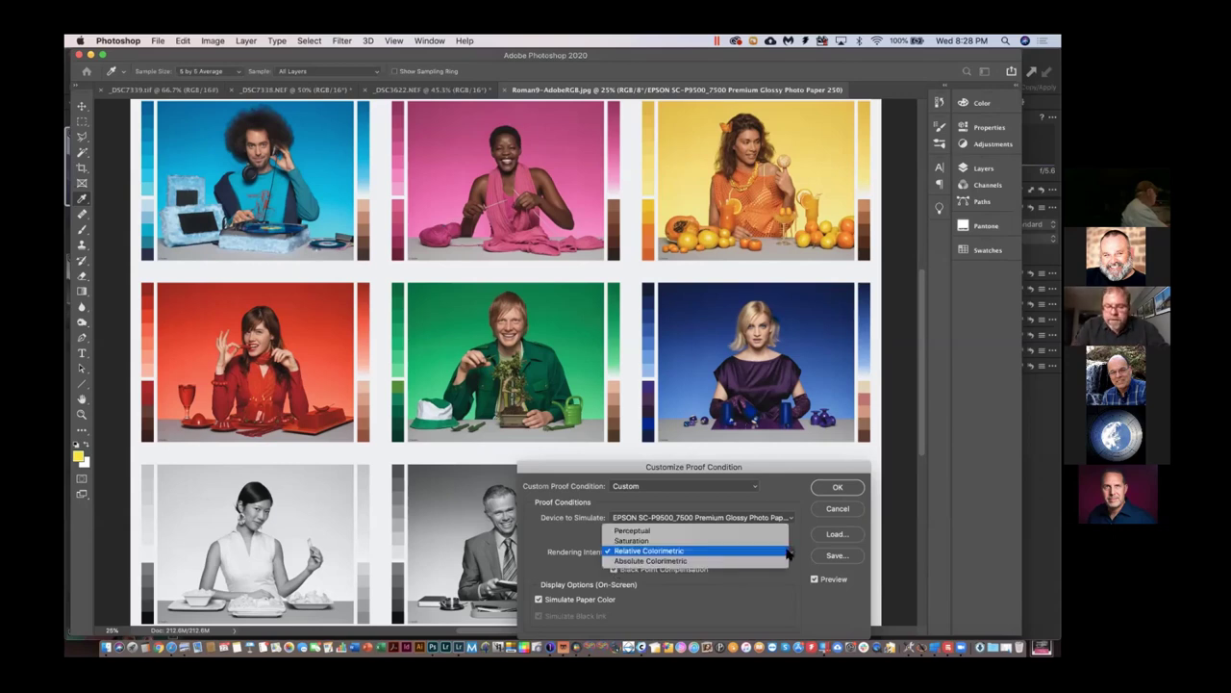
click(673, 532)
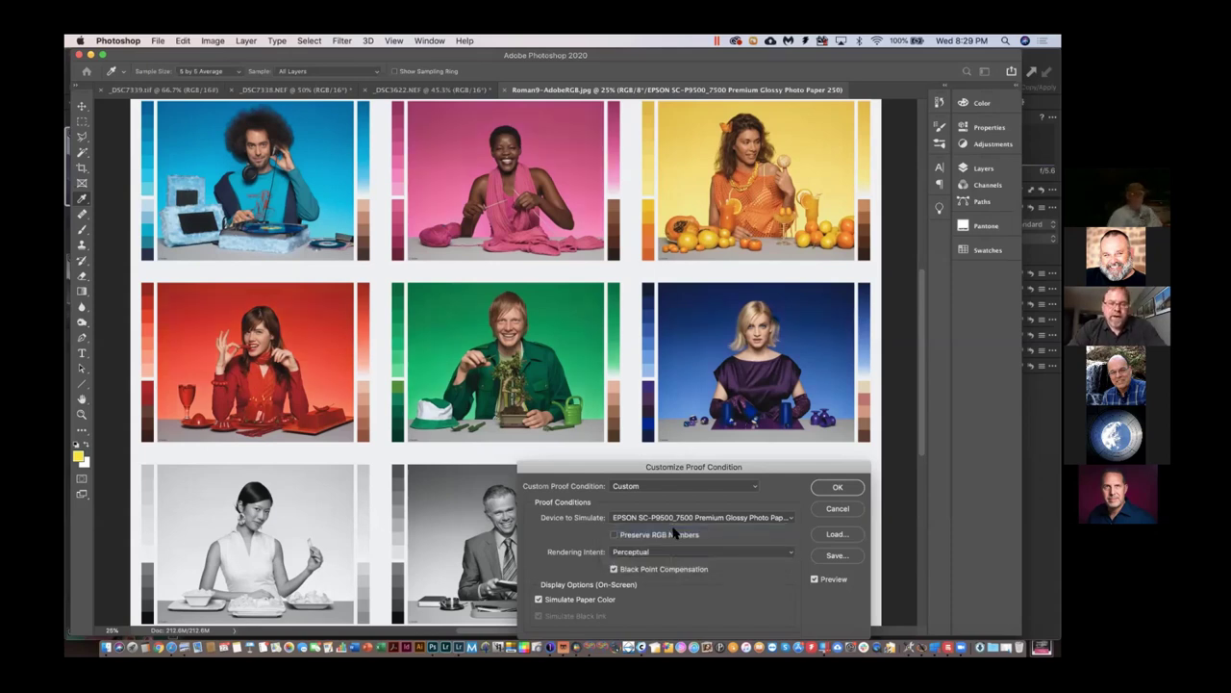
click(656, 553)
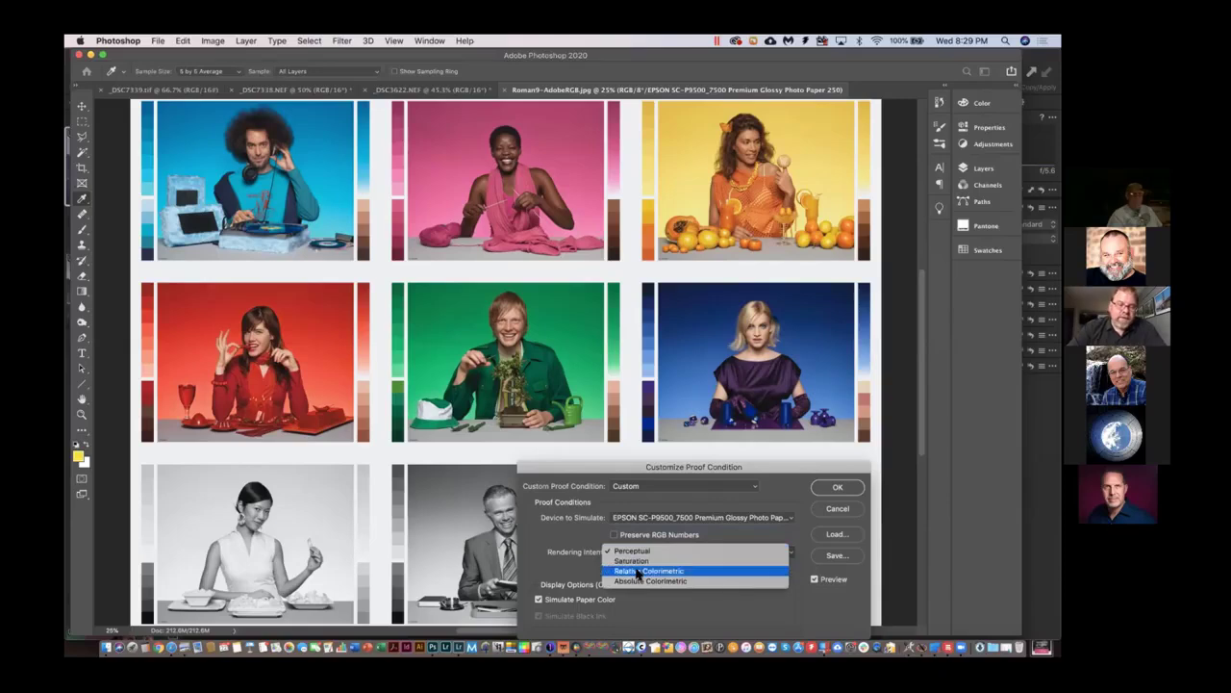
click(637, 571)
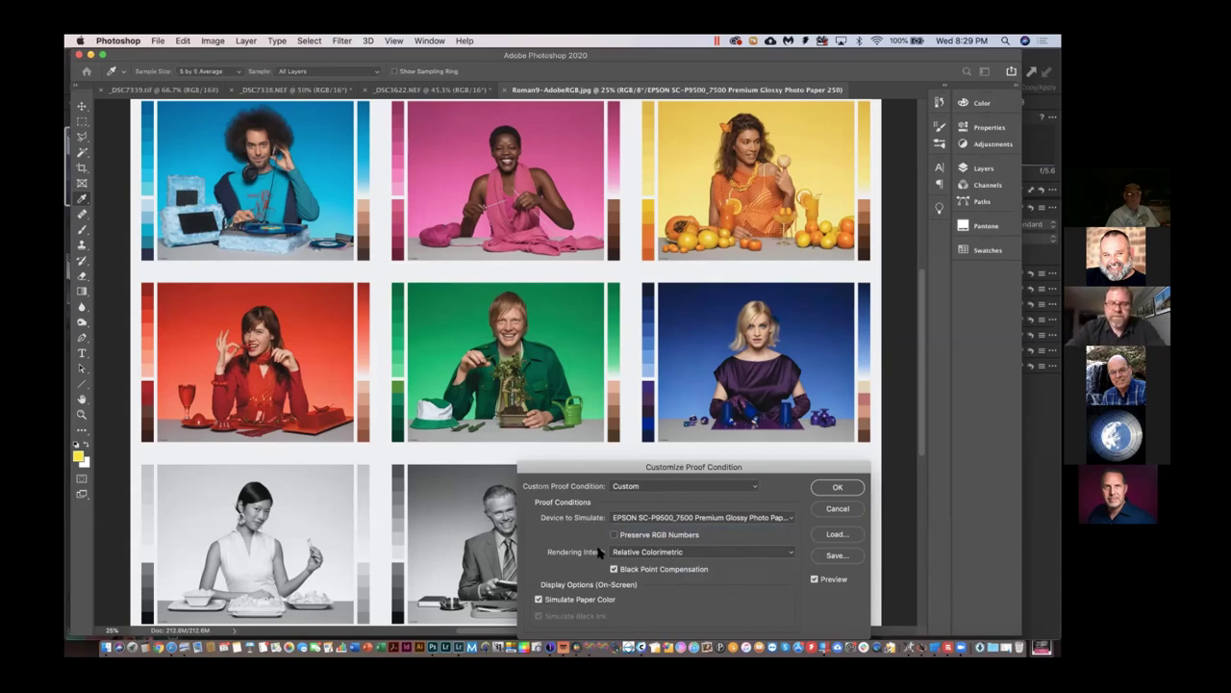
click(814, 579)
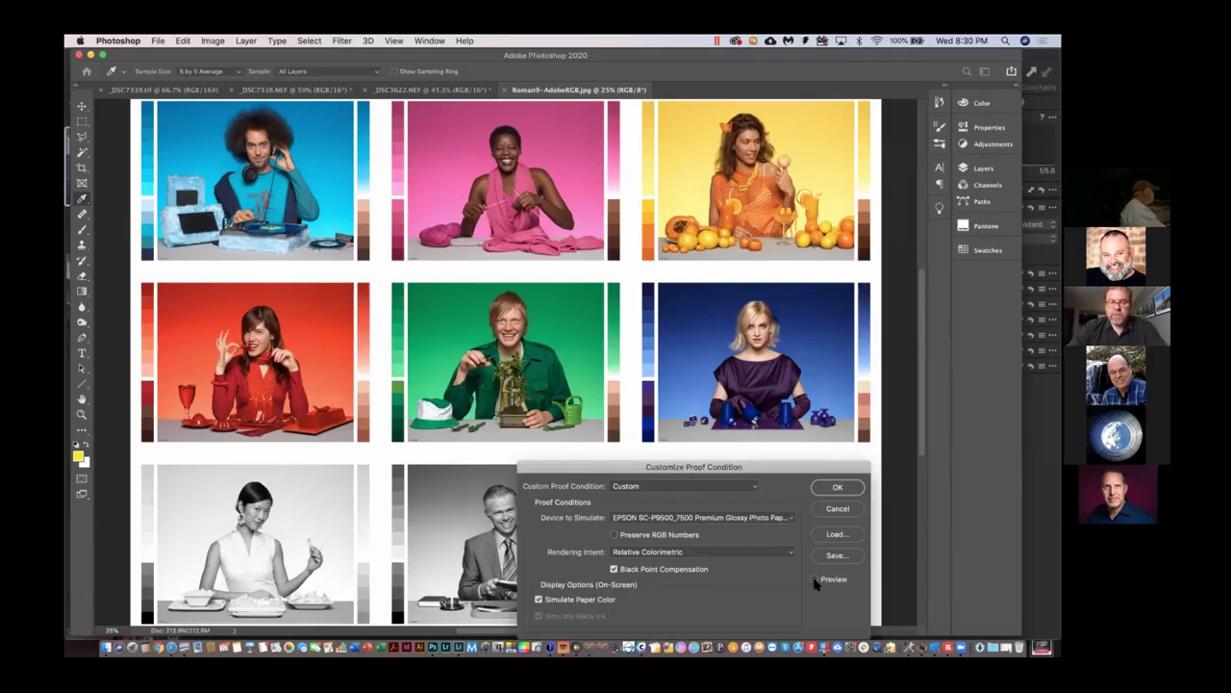
click(815, 580)
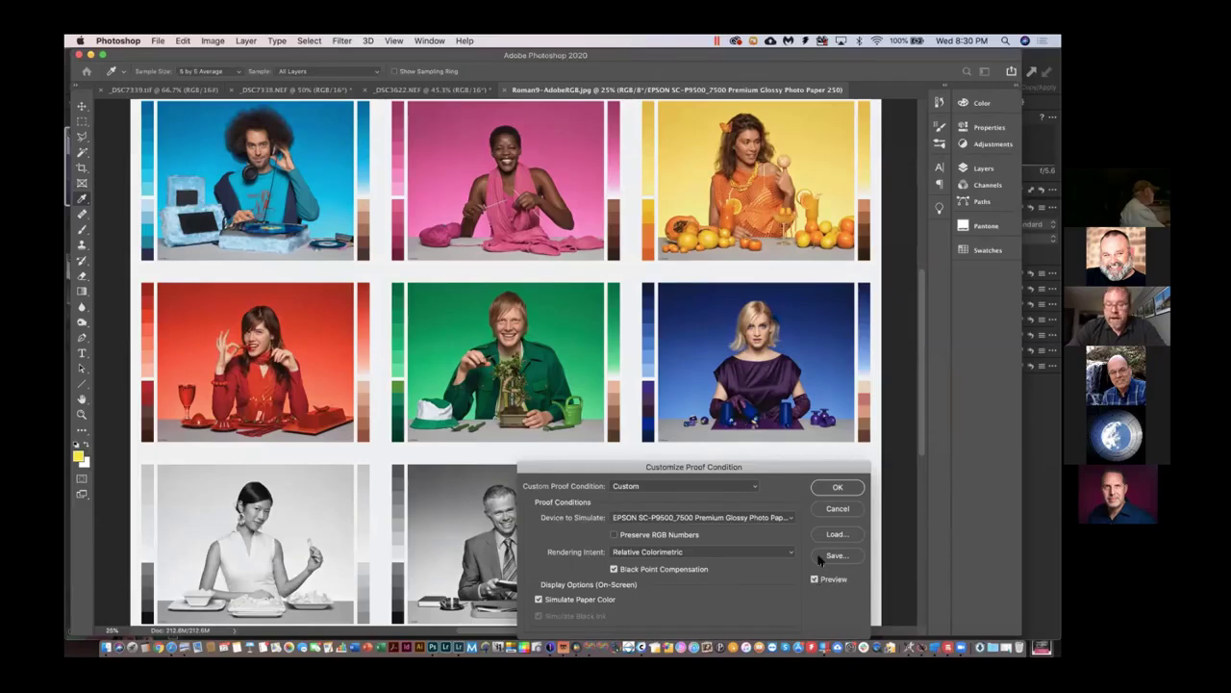
- Accept the custom EPSON proof settings and switch to Lightroom Classic
click(839, 488)
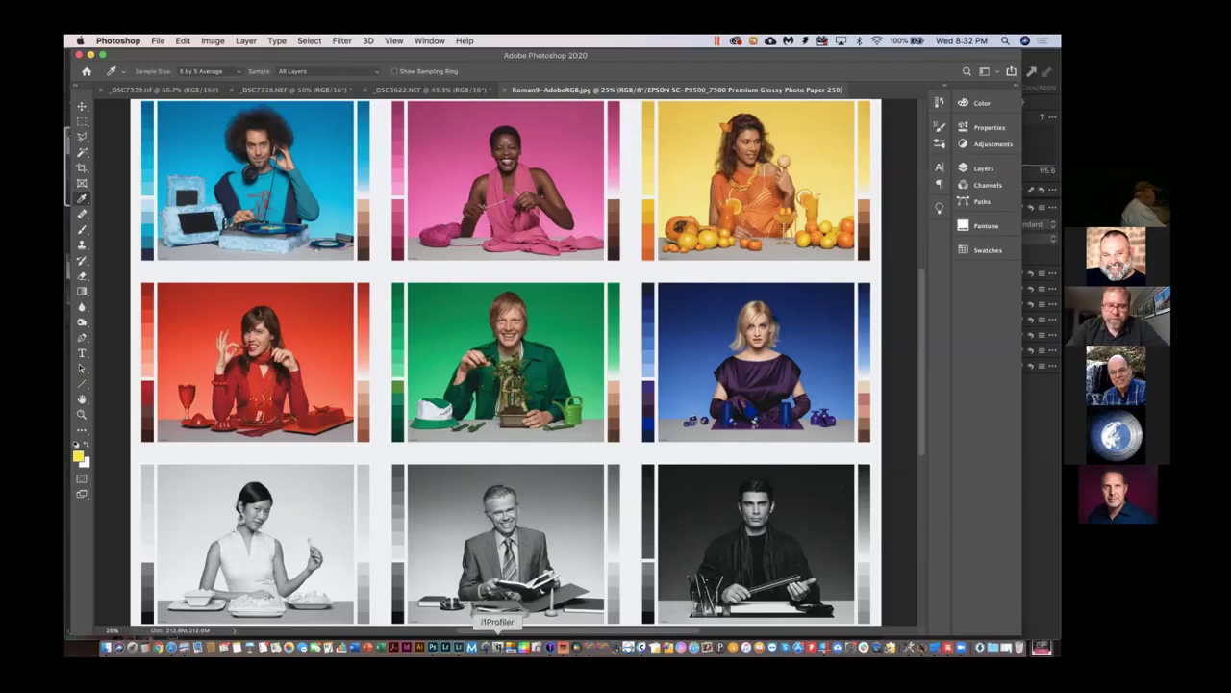
click(459, 646)
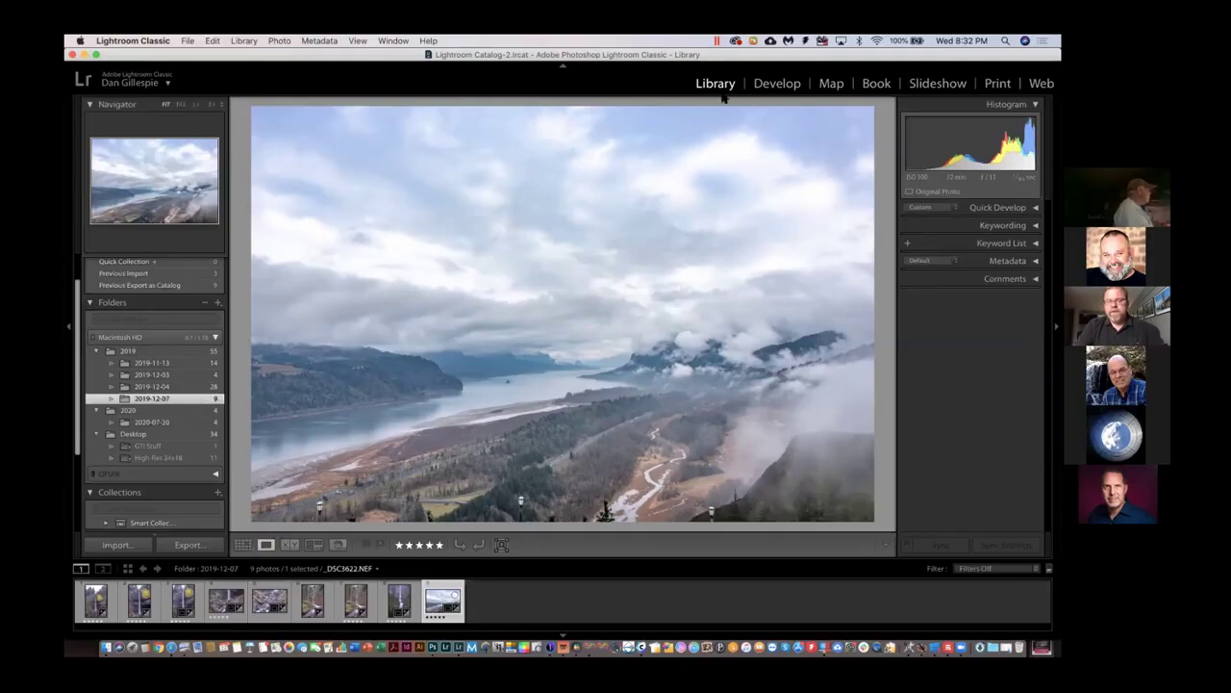
- Open _DSC3622.NEF from the 2019-12-07 folder for editing in the Develop module
click(776, 85)
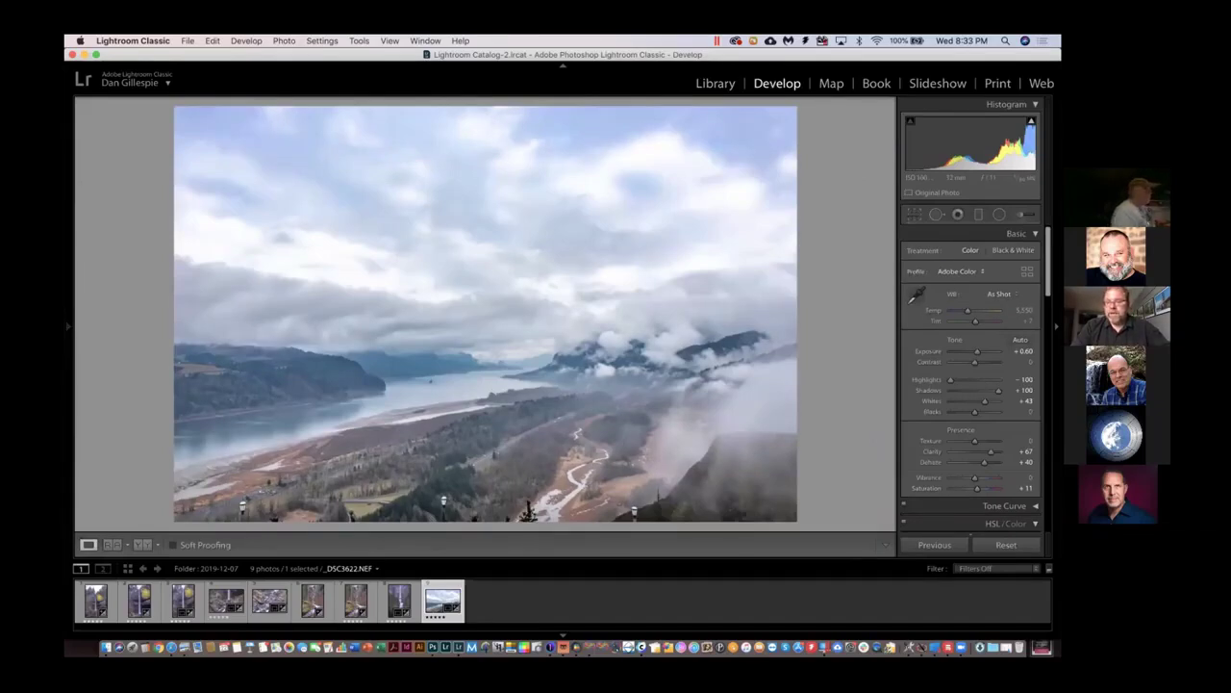
- Apply the Adobe Landscape profile to _DSC3622.NEF from the Basic panel's Profile list
click(962, 271)
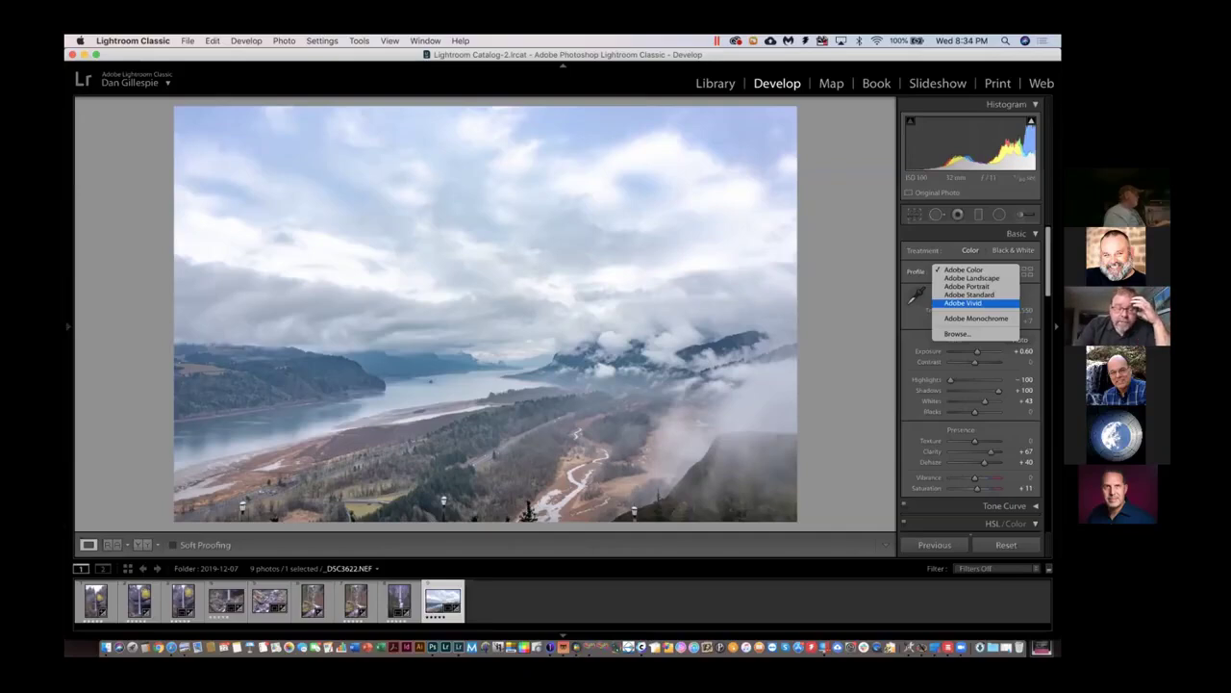
key(Up)
key(Up)
key(Up)
key(Up)
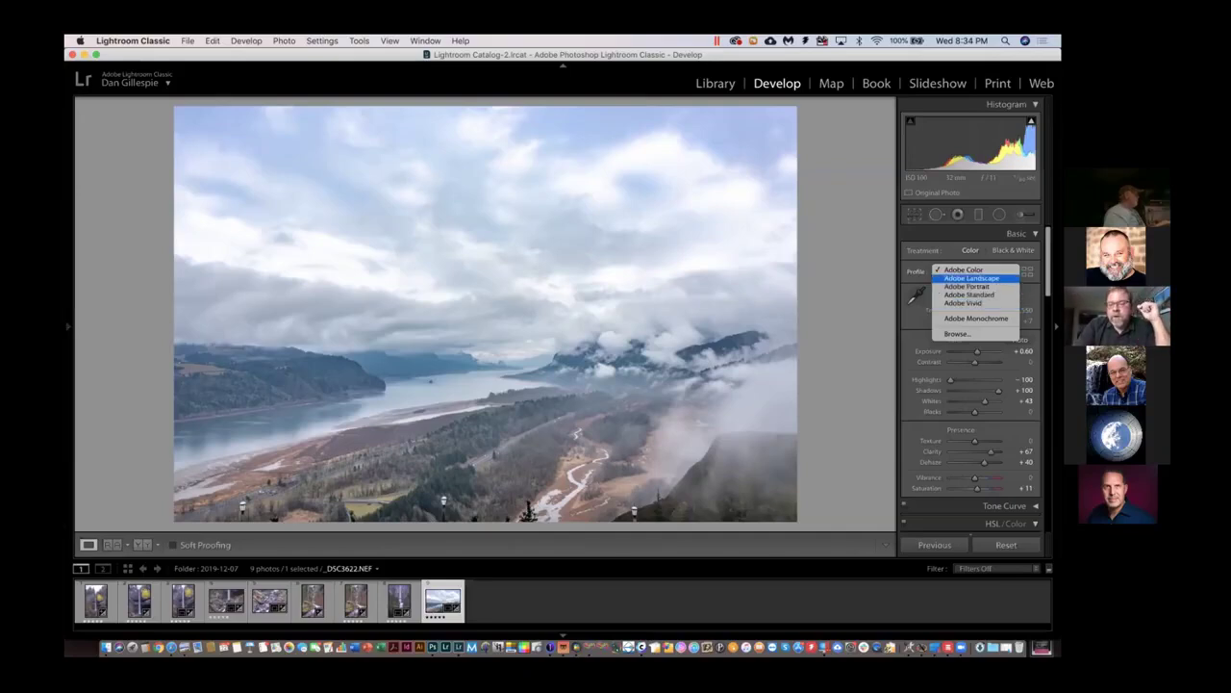
key(Down)
key(Down)
key(Down)
key(Down)
key(Up)
key(Up)
key(Up)
key(Up)
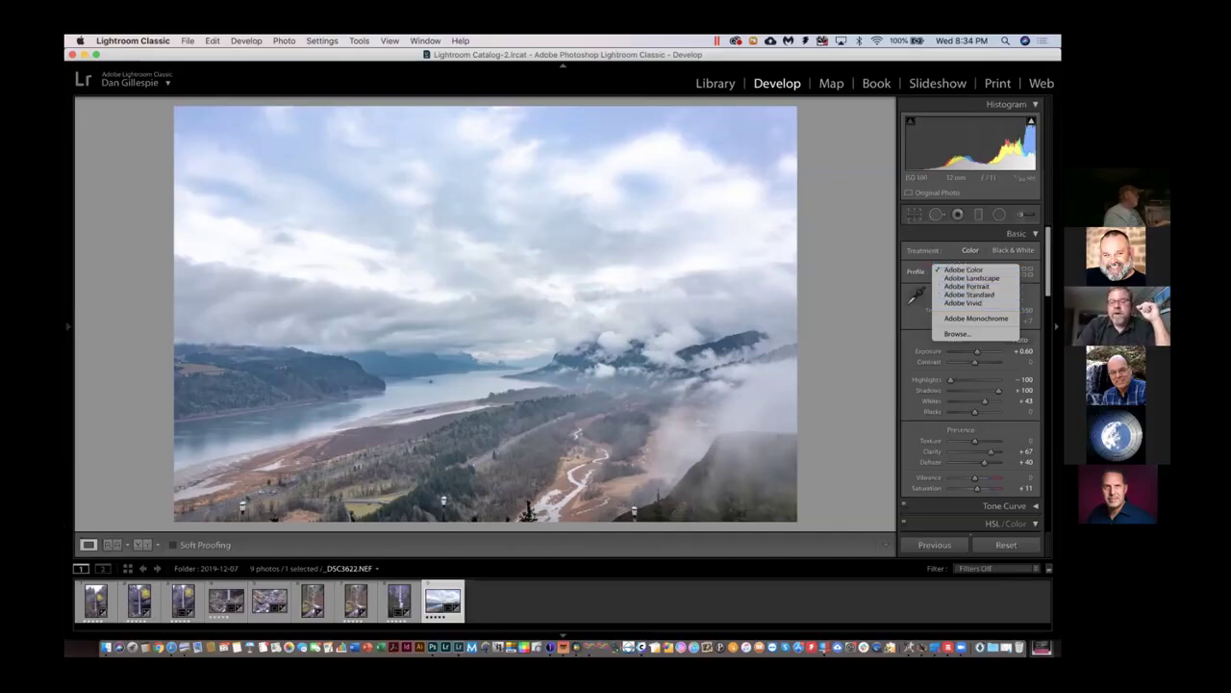
key(Down)
key(Return)
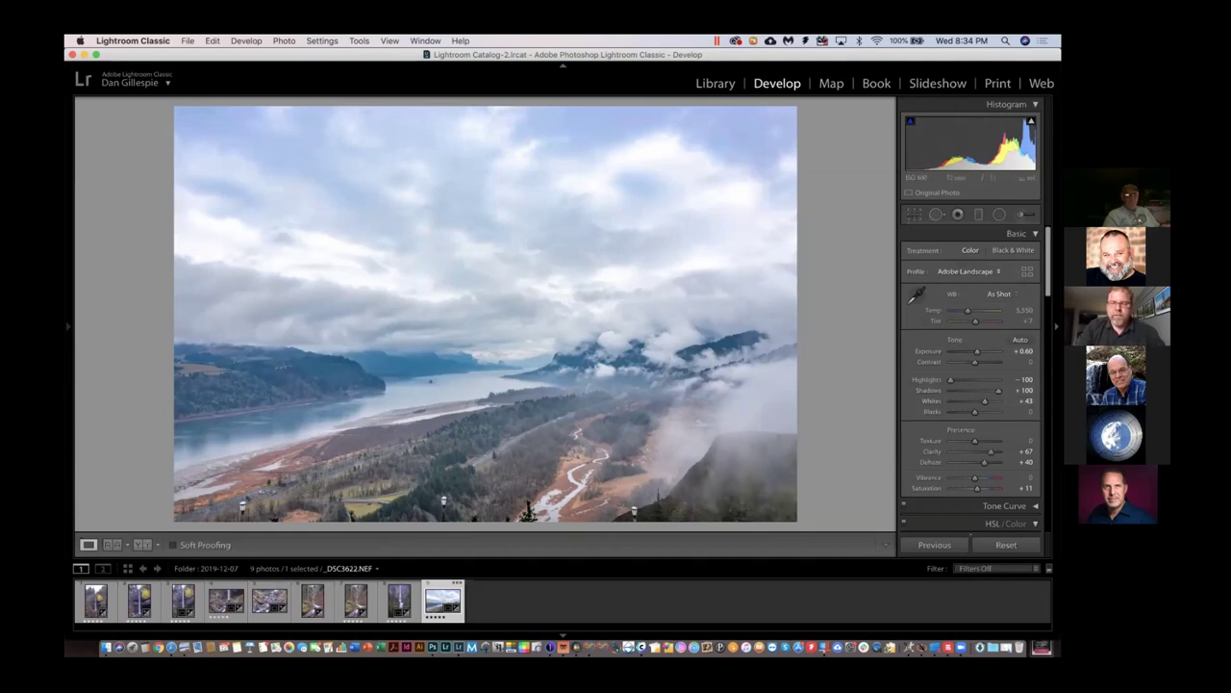
- Switch the photo's profile from Adobe Landscape to Adobe Portrait
click(965, 271)
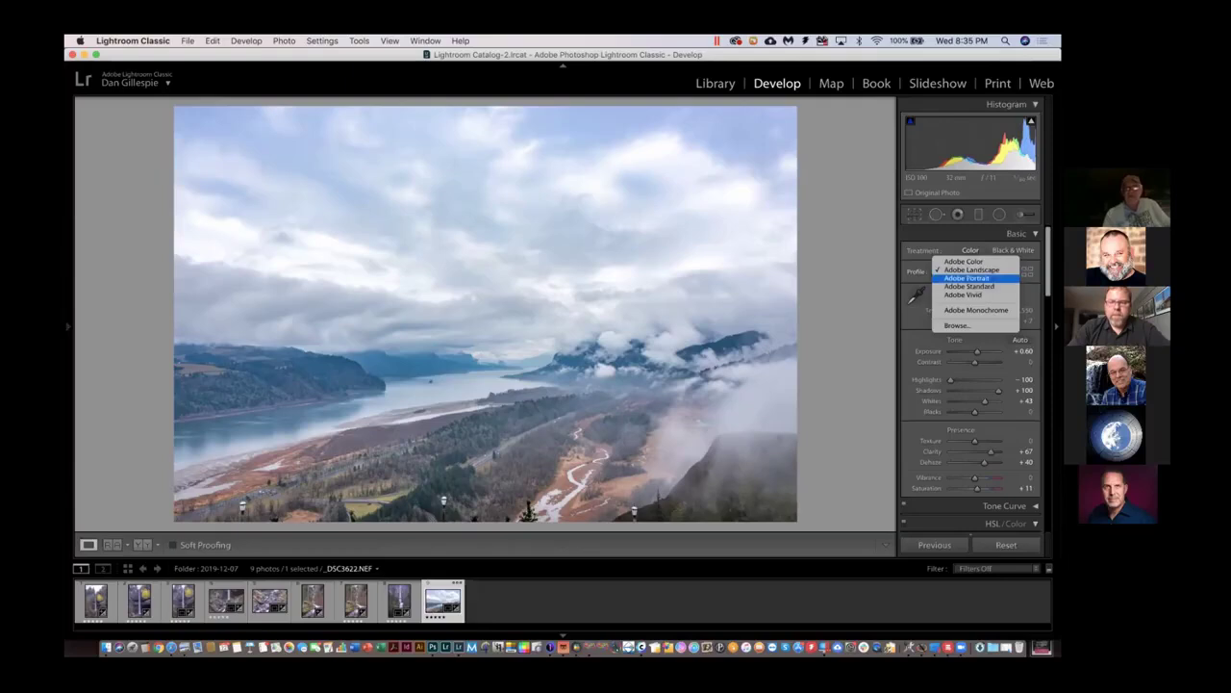
click(967, 278)
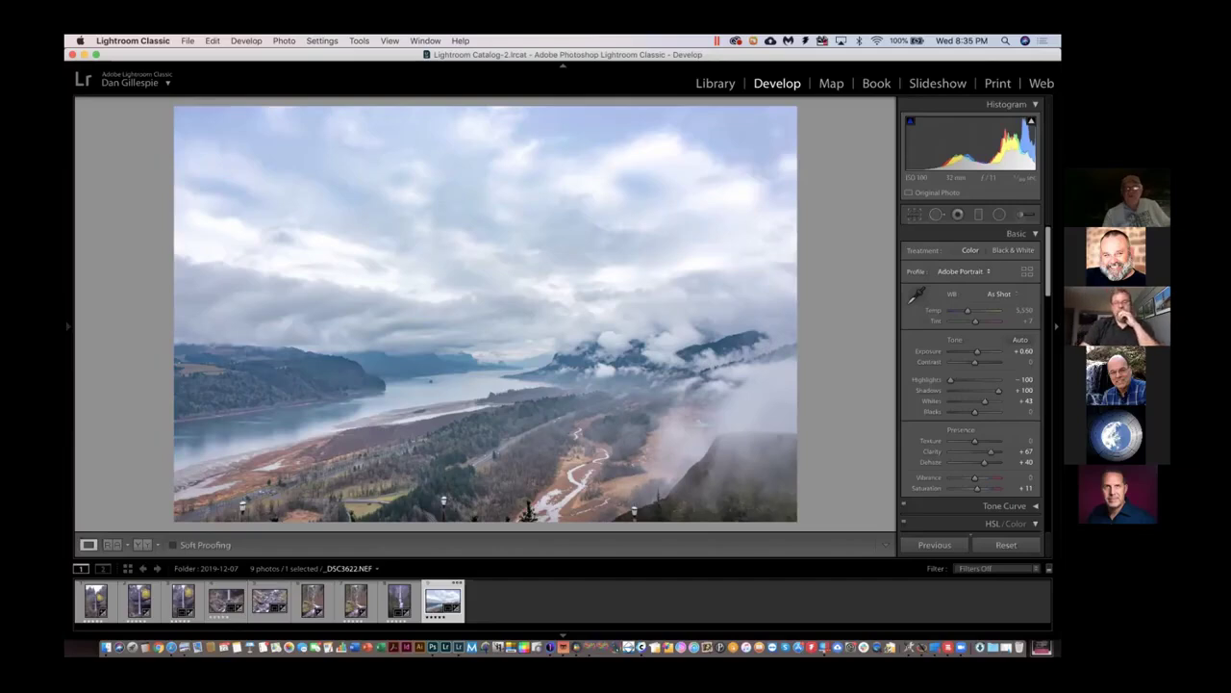
click(962, 271)
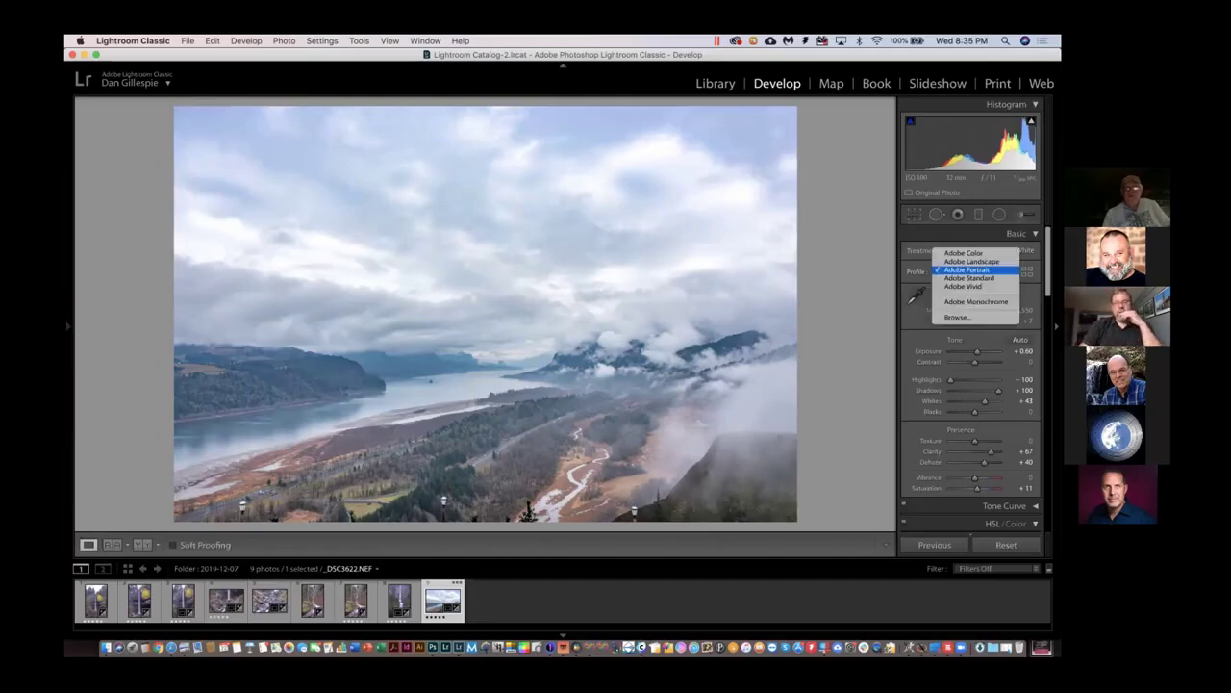
click(191, 41)
click(190, 42)
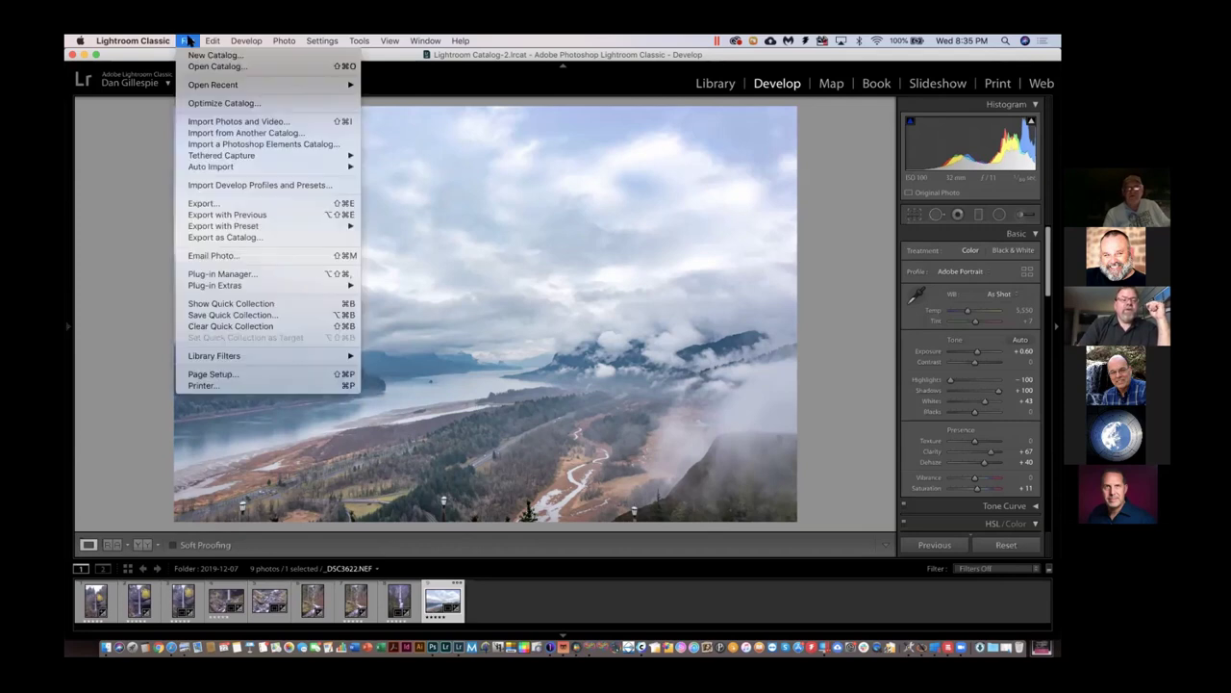
mouse_move(154, 42)
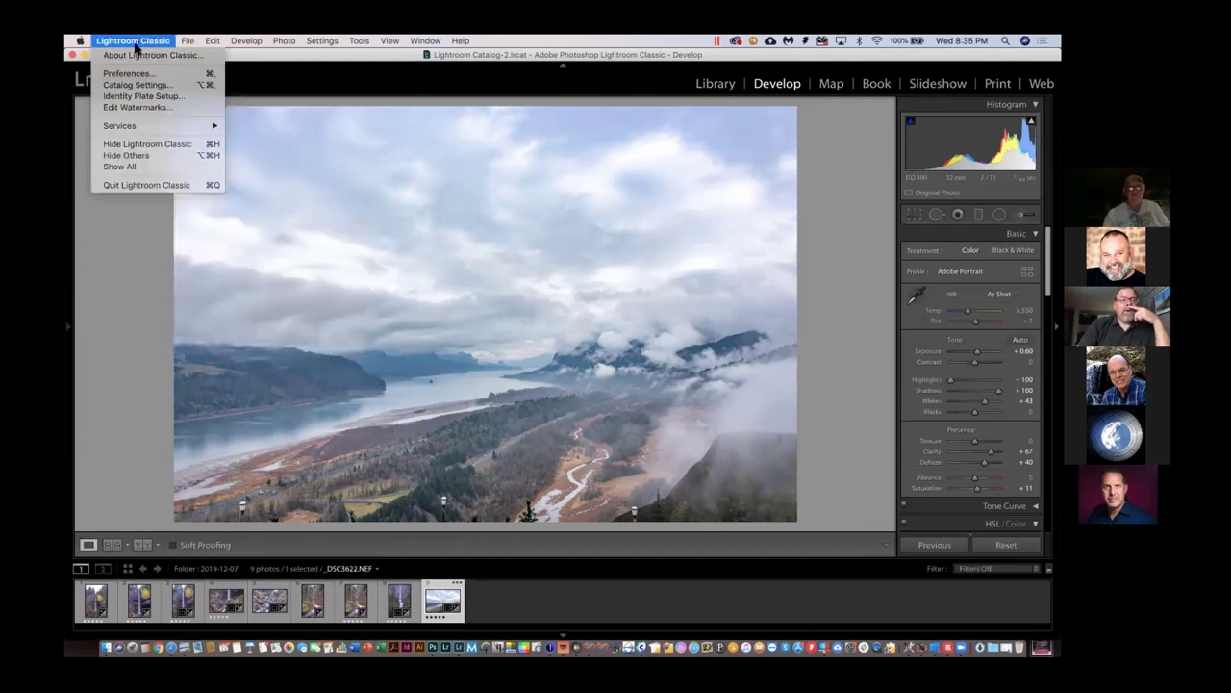
click(141, 83)
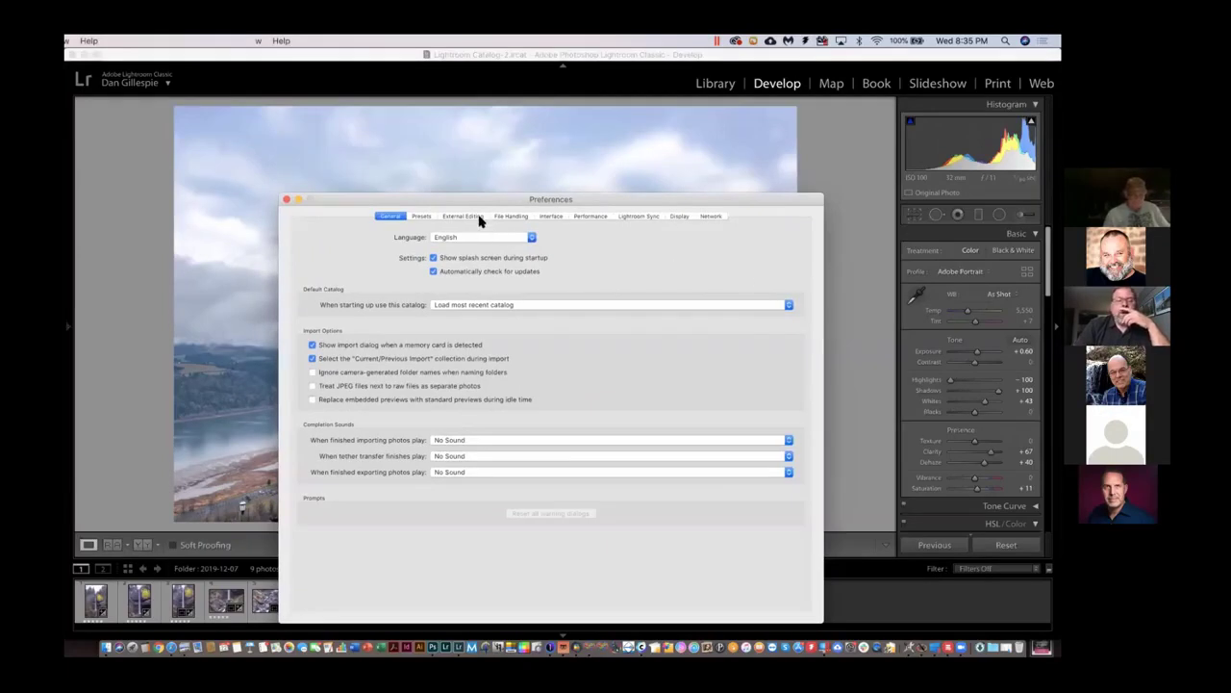
click(503, 217)
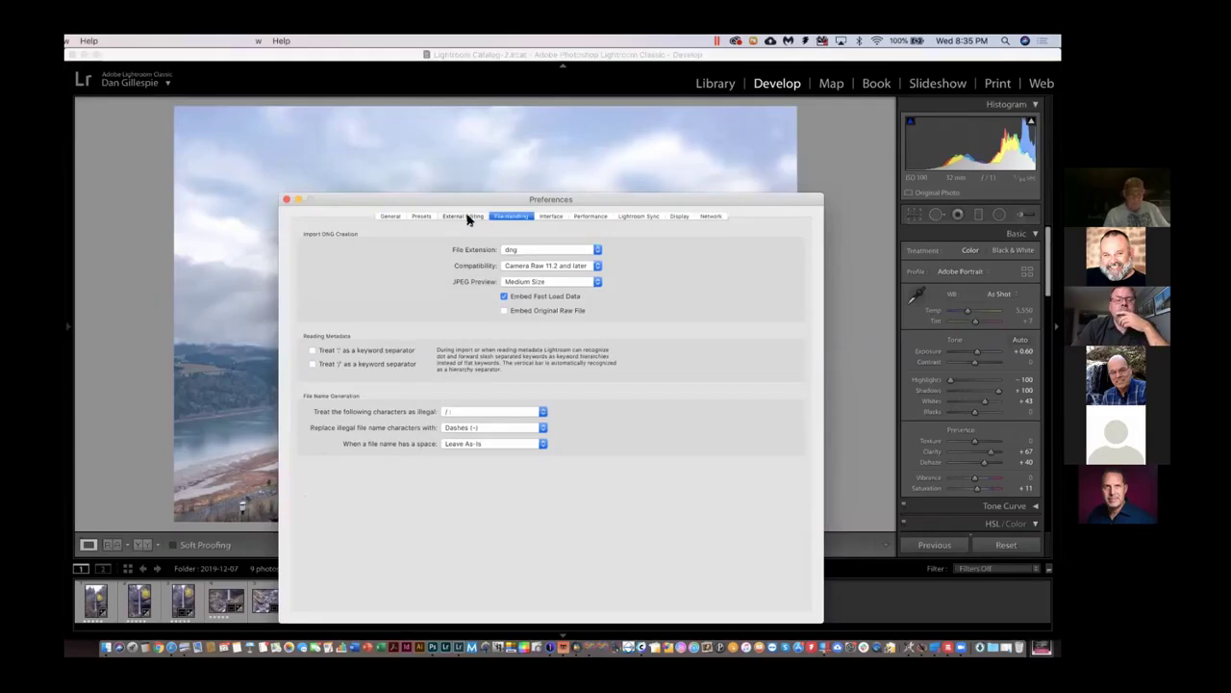
click(468, 218)
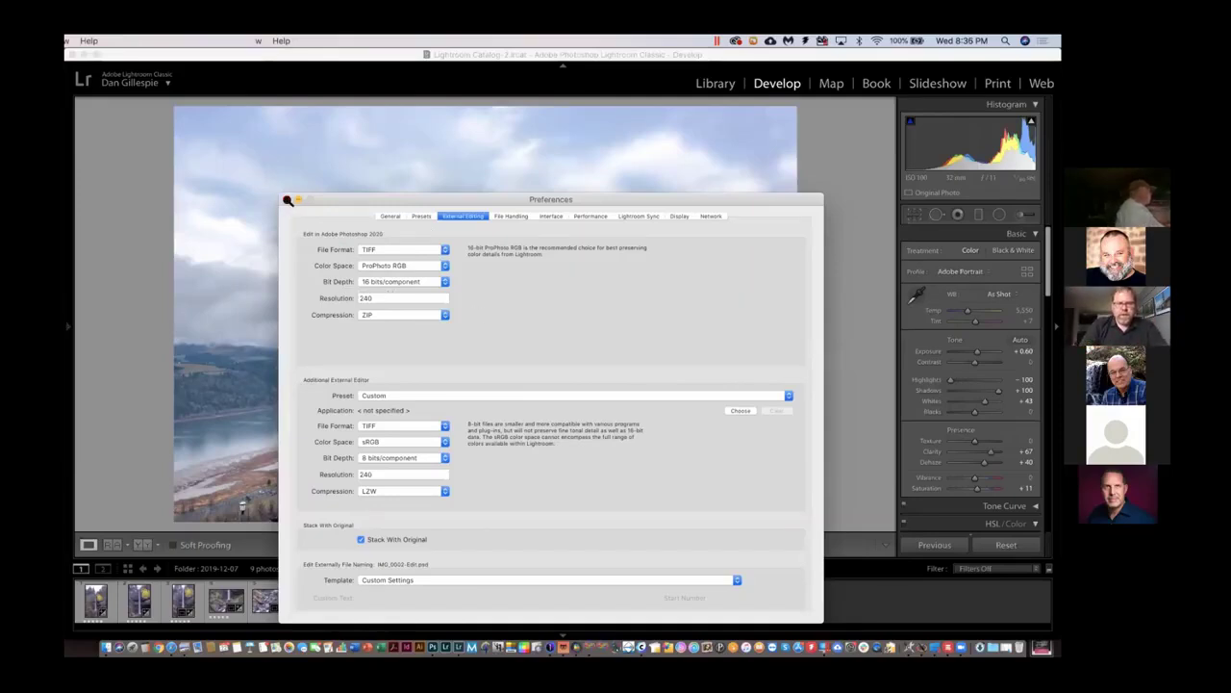
click(288, 199)
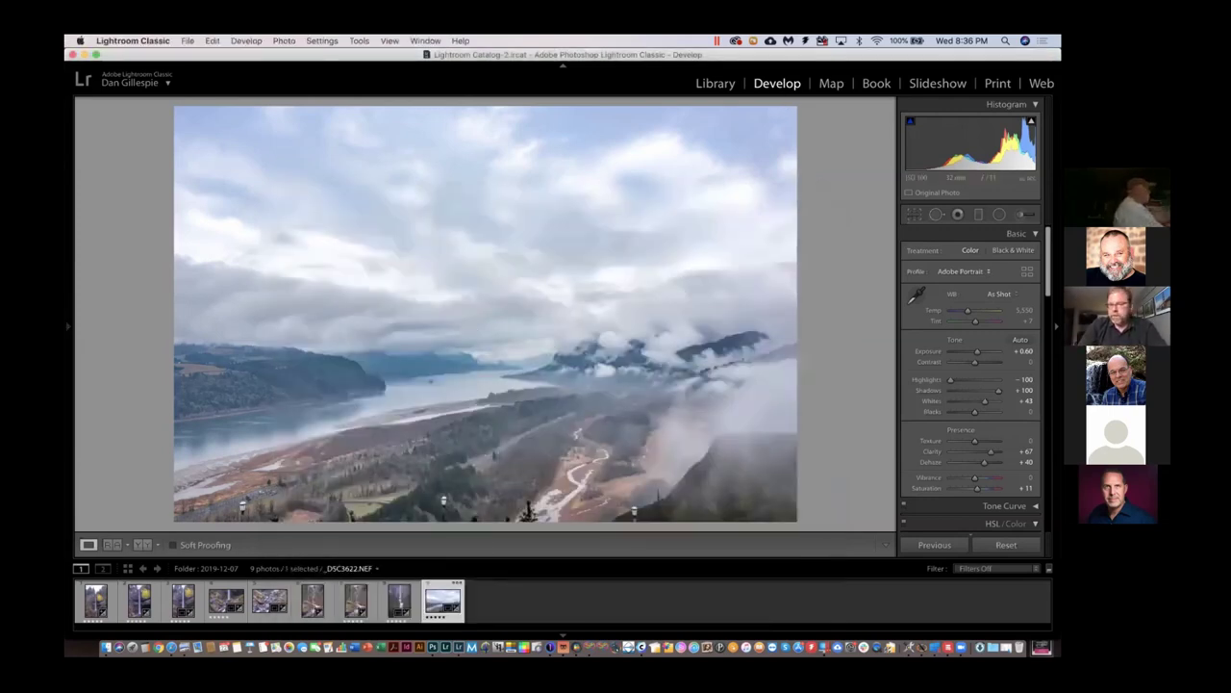
- Switch the profile to Adobe Vivid and look over the photo's Edit In shortcut options
click(962, 271)
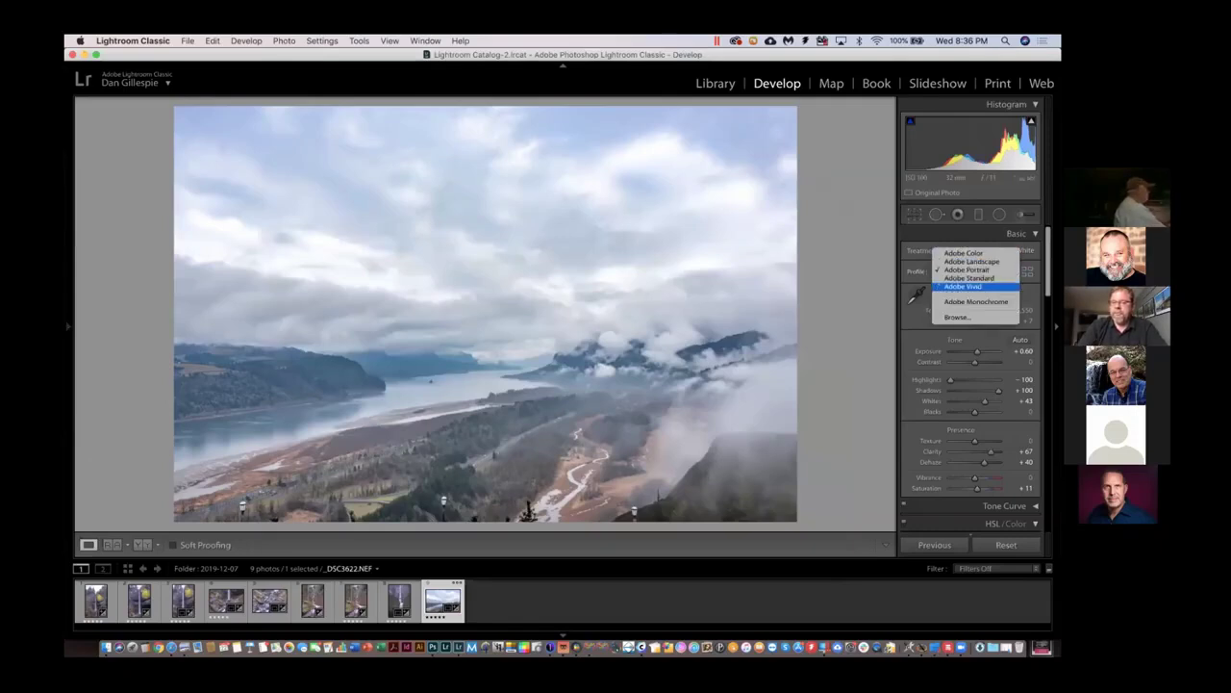
click(967, 285)
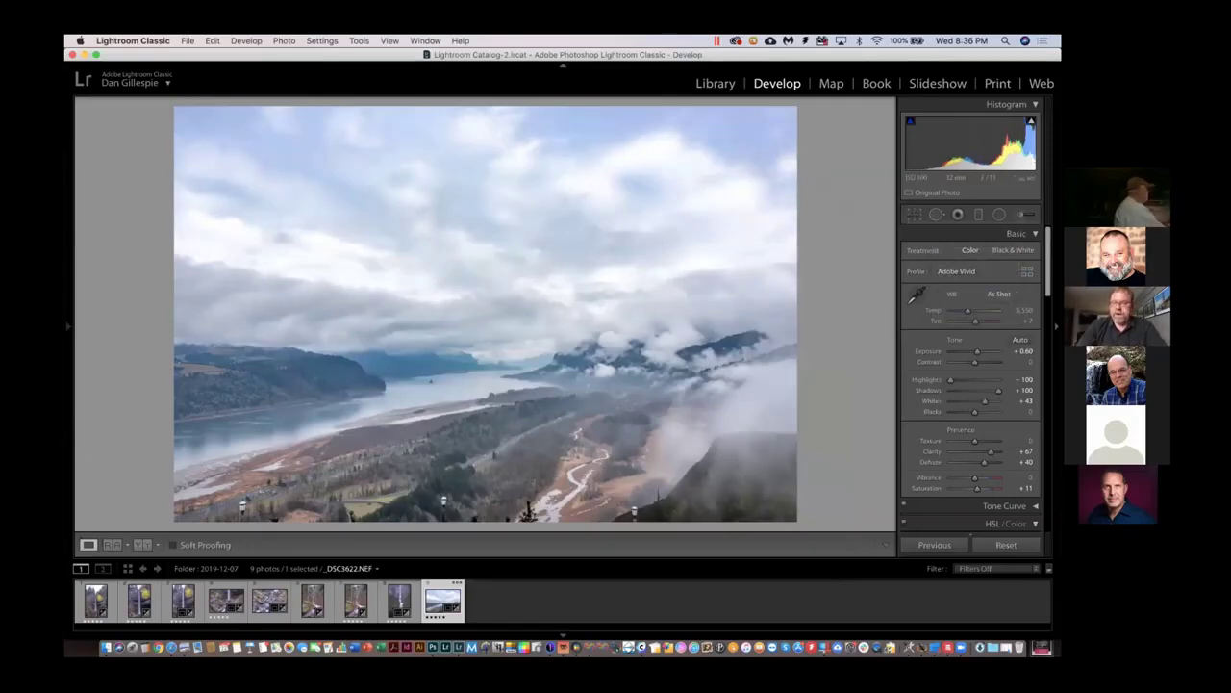
right_click(437, 344)
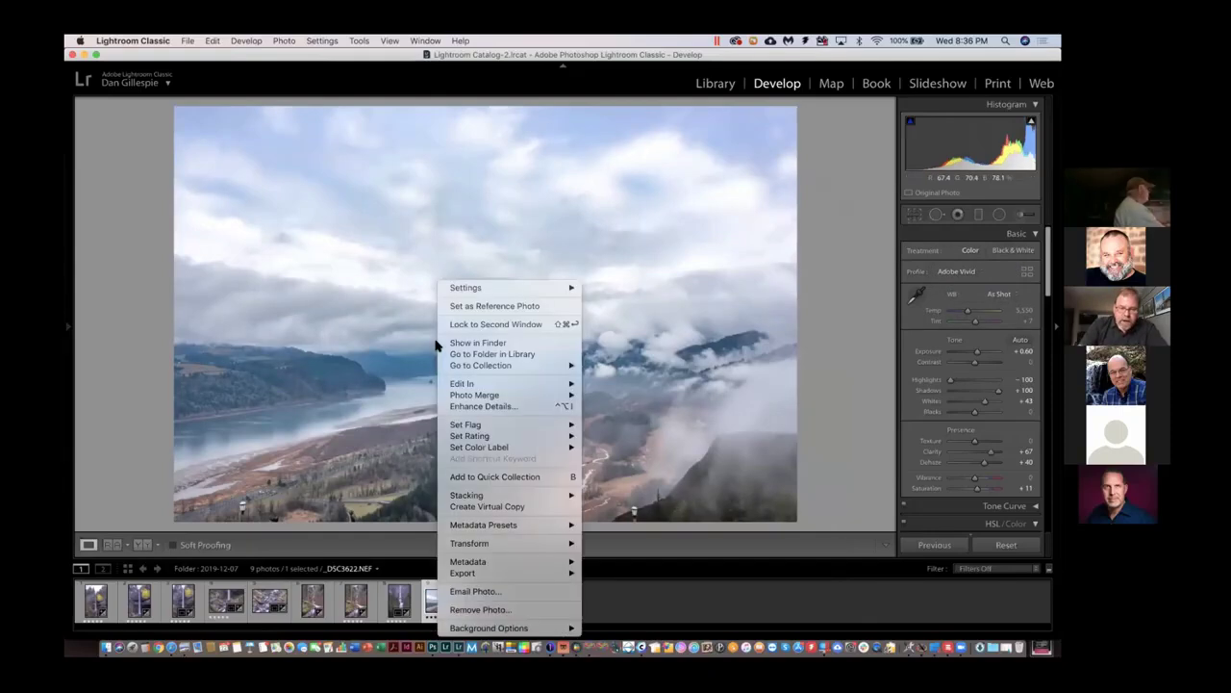
mouse_move(469, 385)
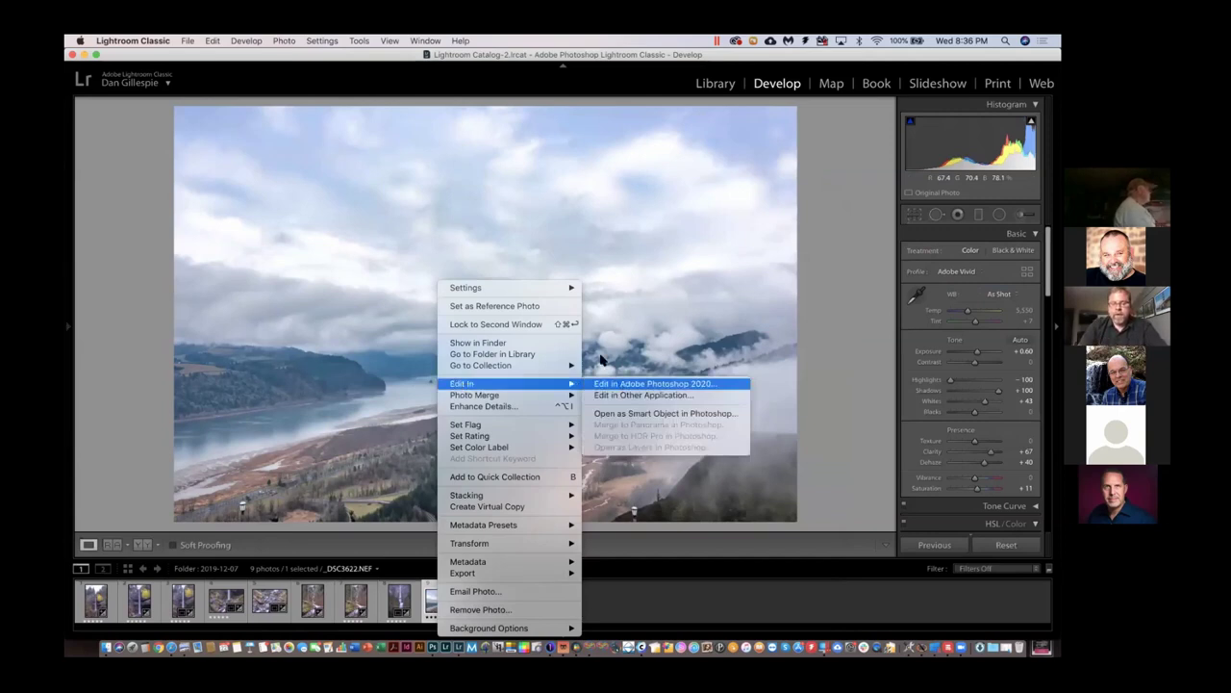
click(398, 173)
click(179, 40)
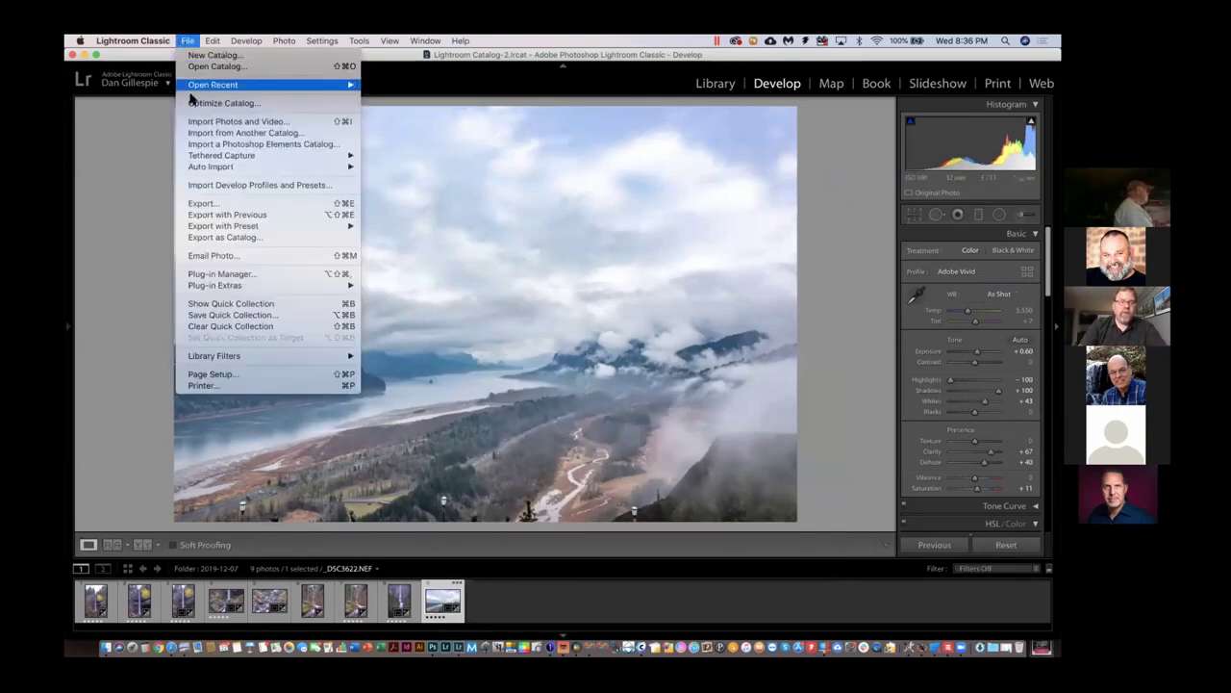
- In External Editing preferences, keep ProPhoto RGB and 16 bits/component, set Compression to None
mouse_move(149, 41)
click(145, 76)
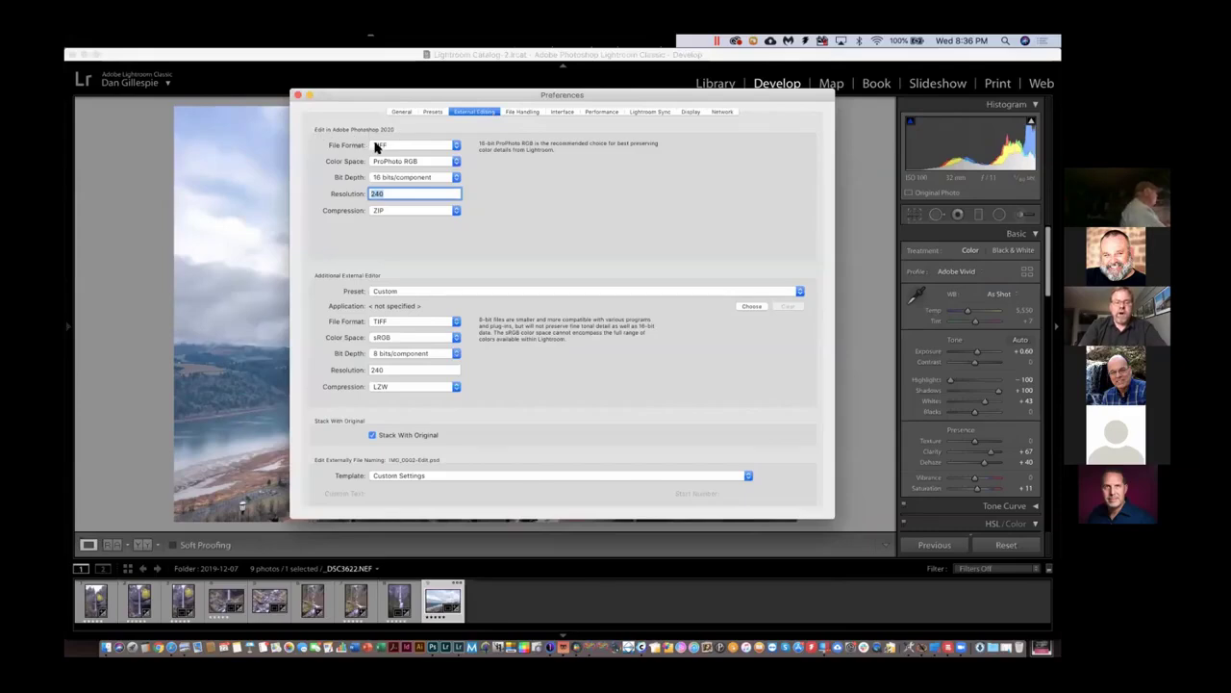
click(426, 163)
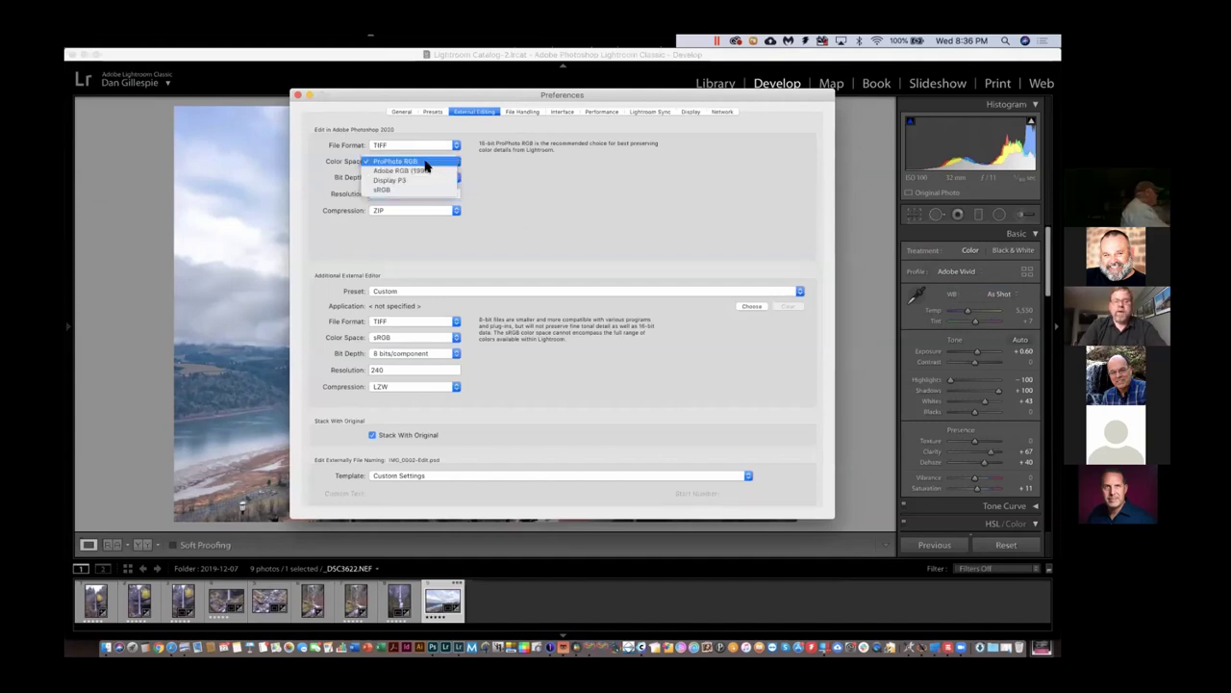
click(539, 183)
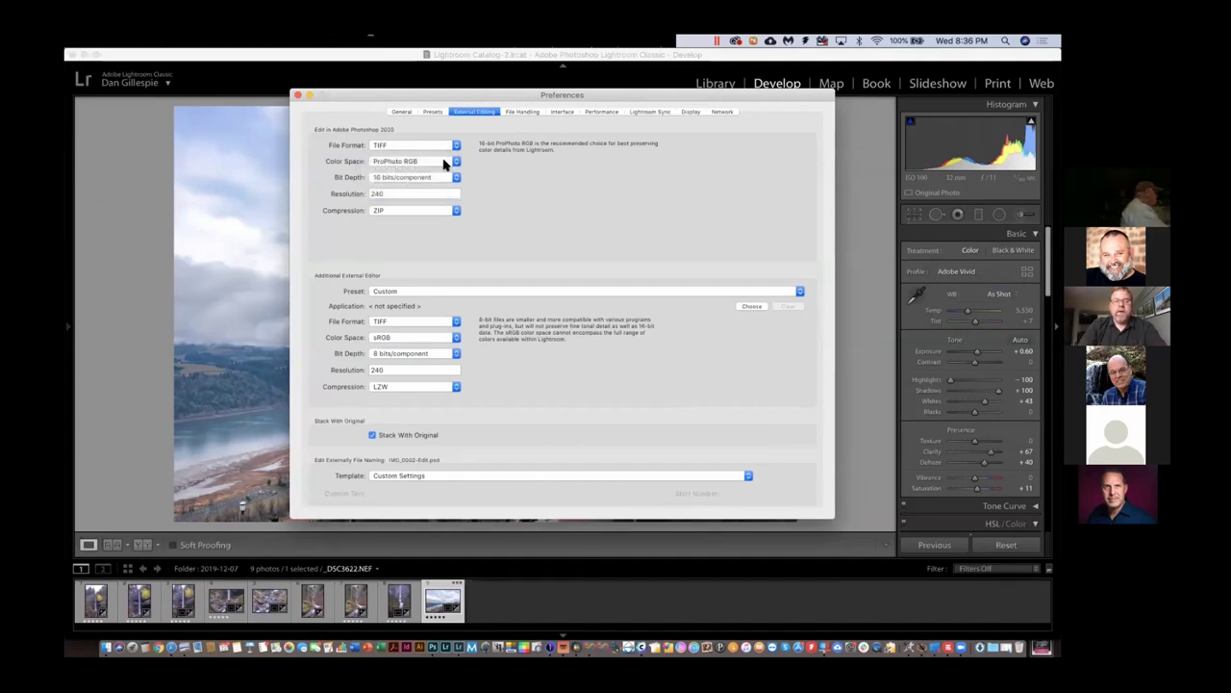
click(439, 177)
click(537, 179)
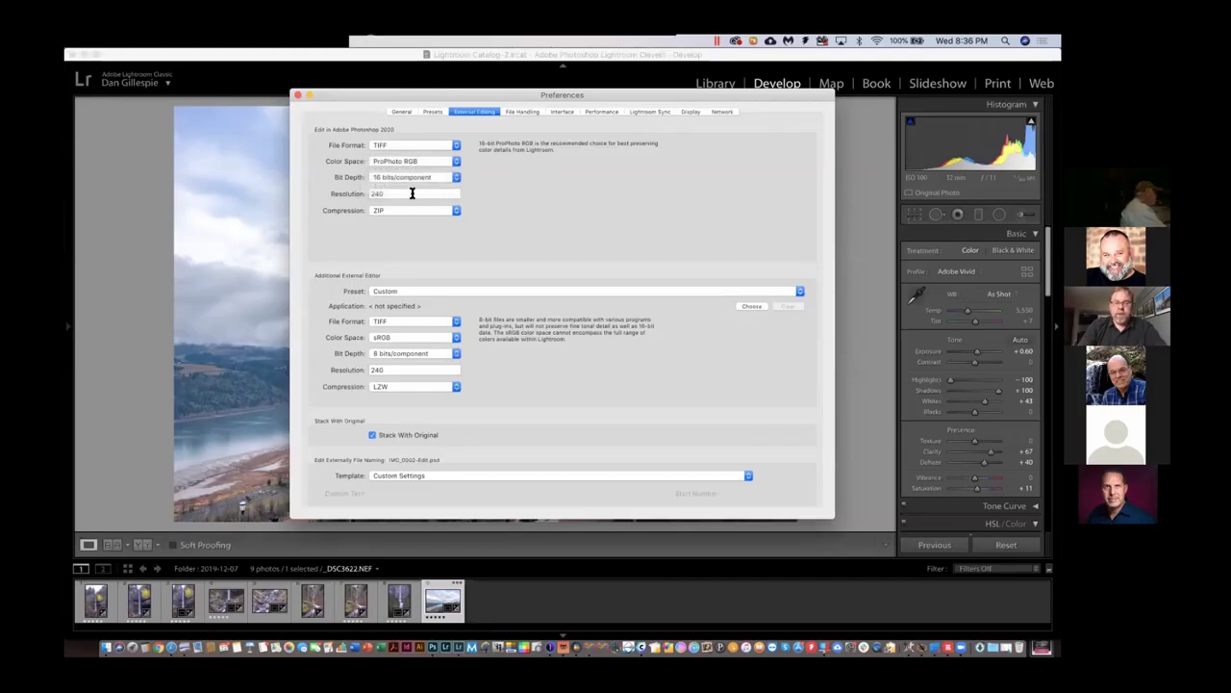
click(458, 214)
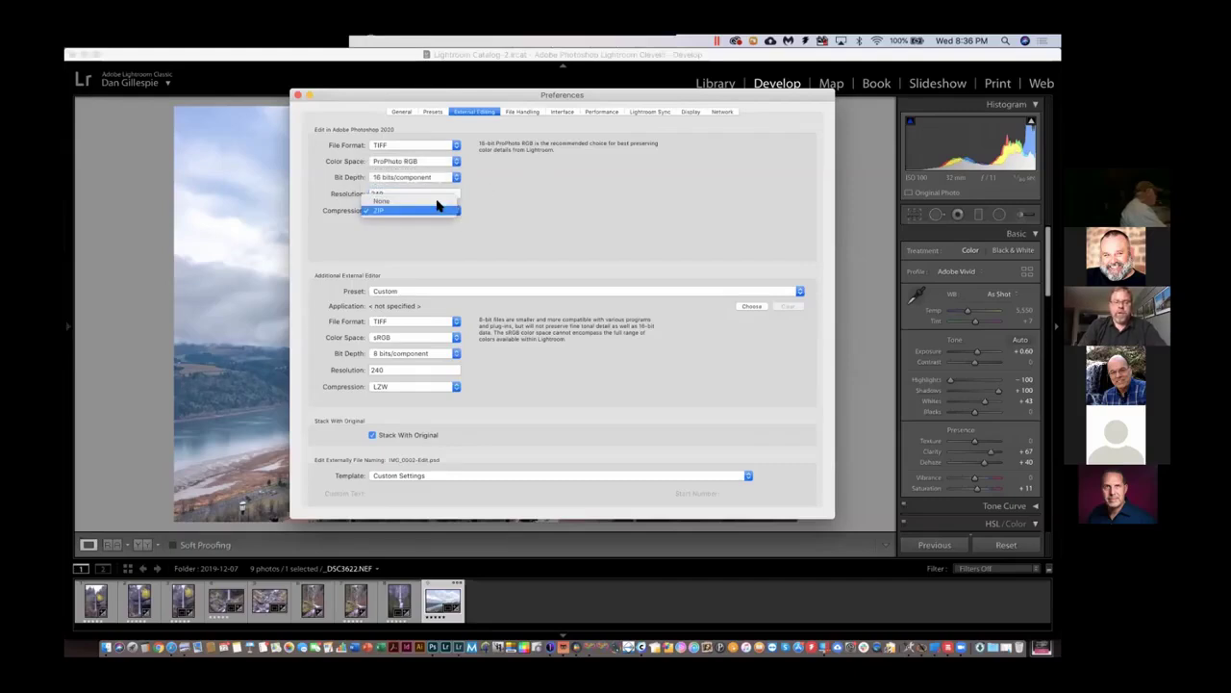
click(436, 201)
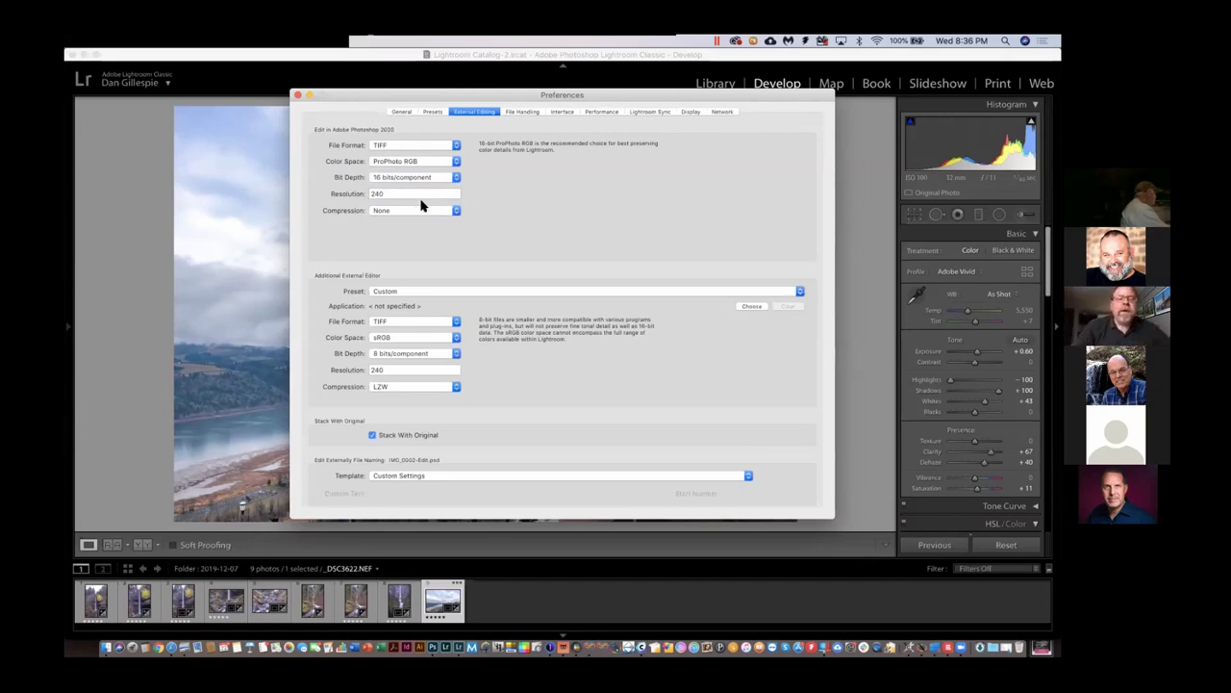
click(456, 210)
click(483, 206)
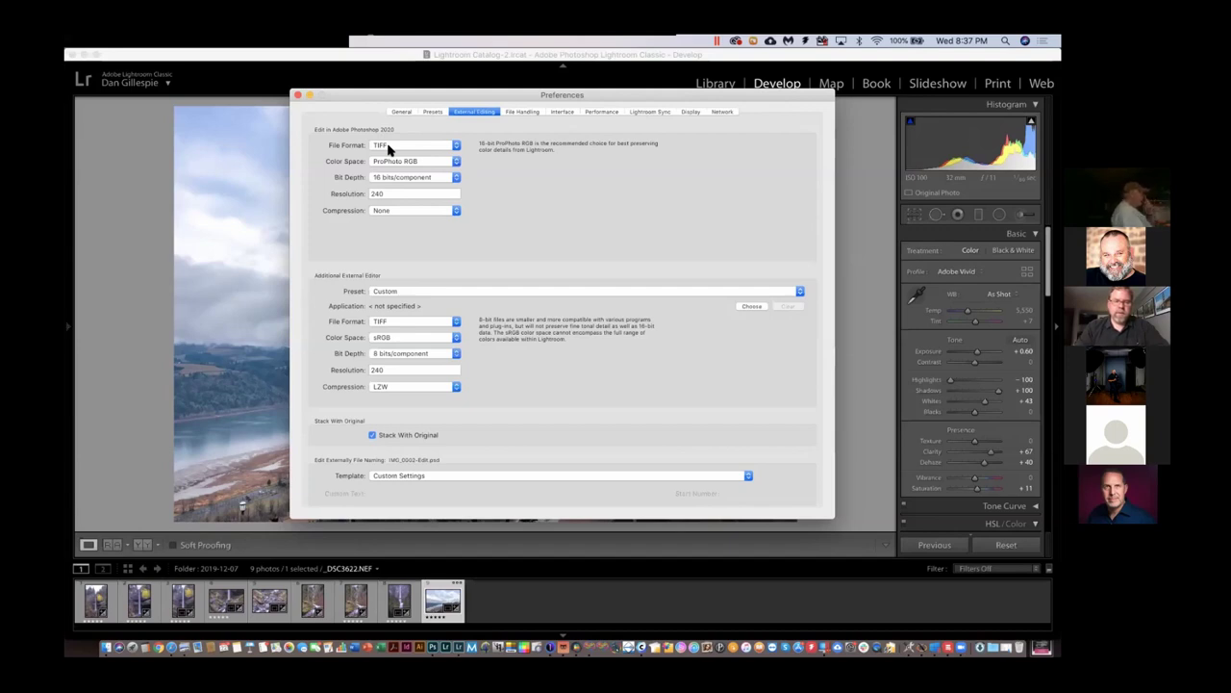
click(297, 95)
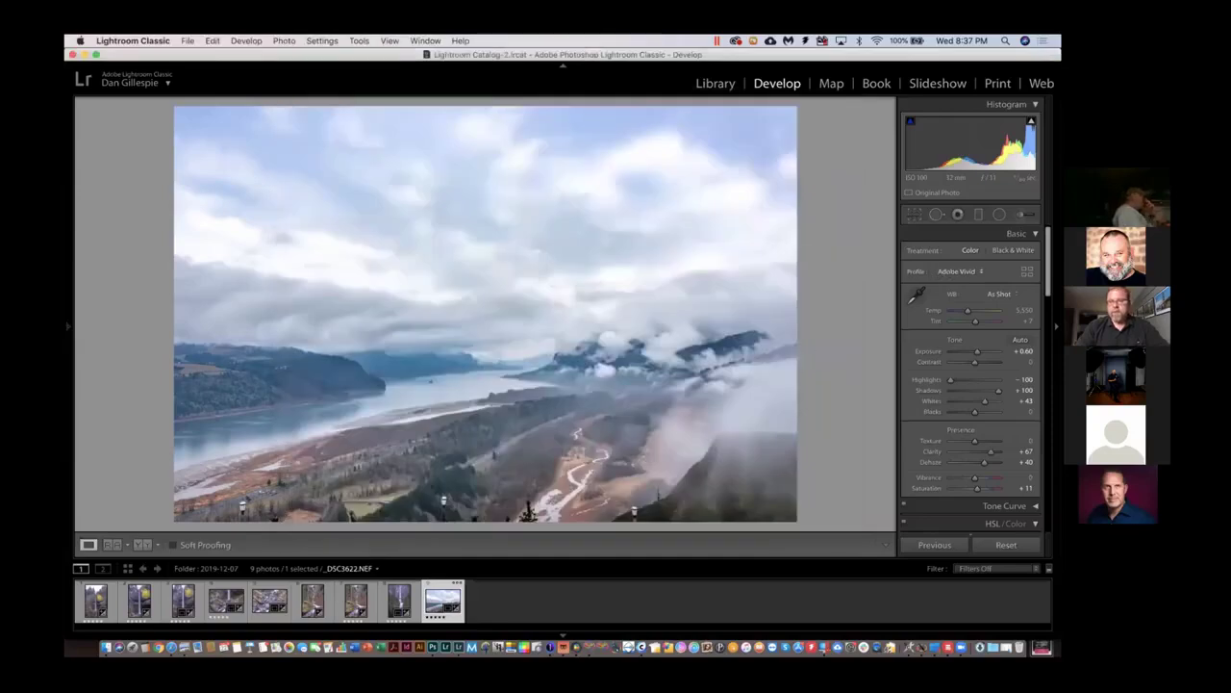
- Switch the photo's profile to Adobe Color
click(960, 272)
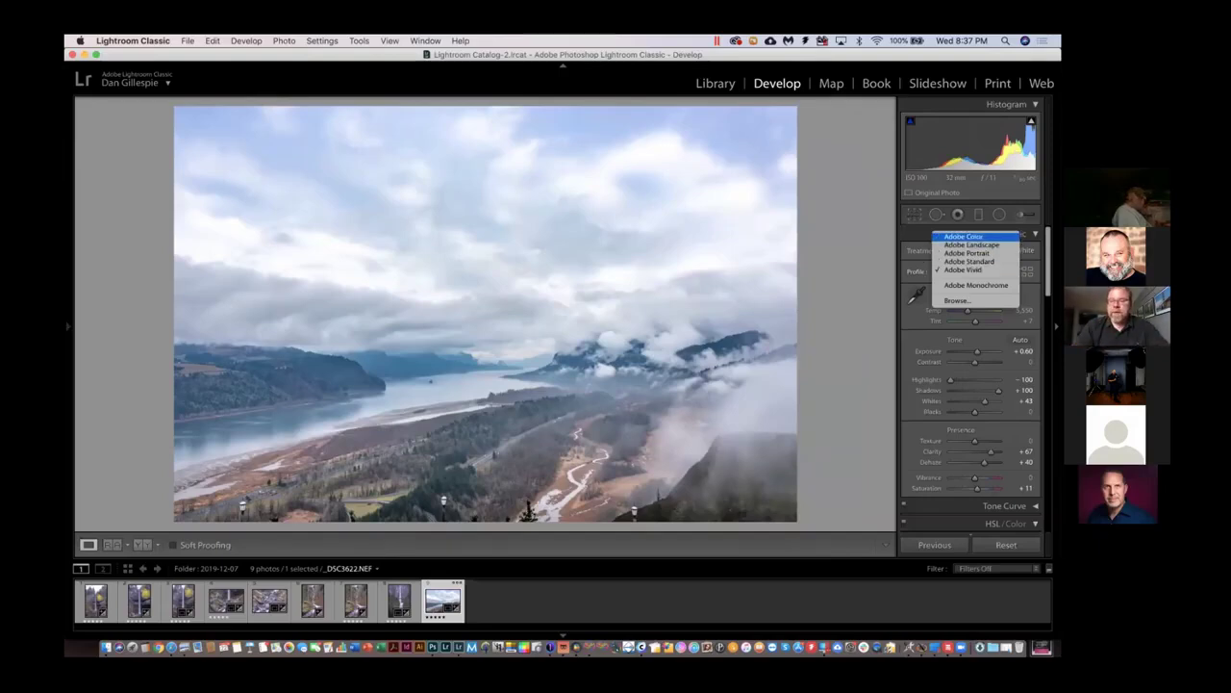
click(963, 237)
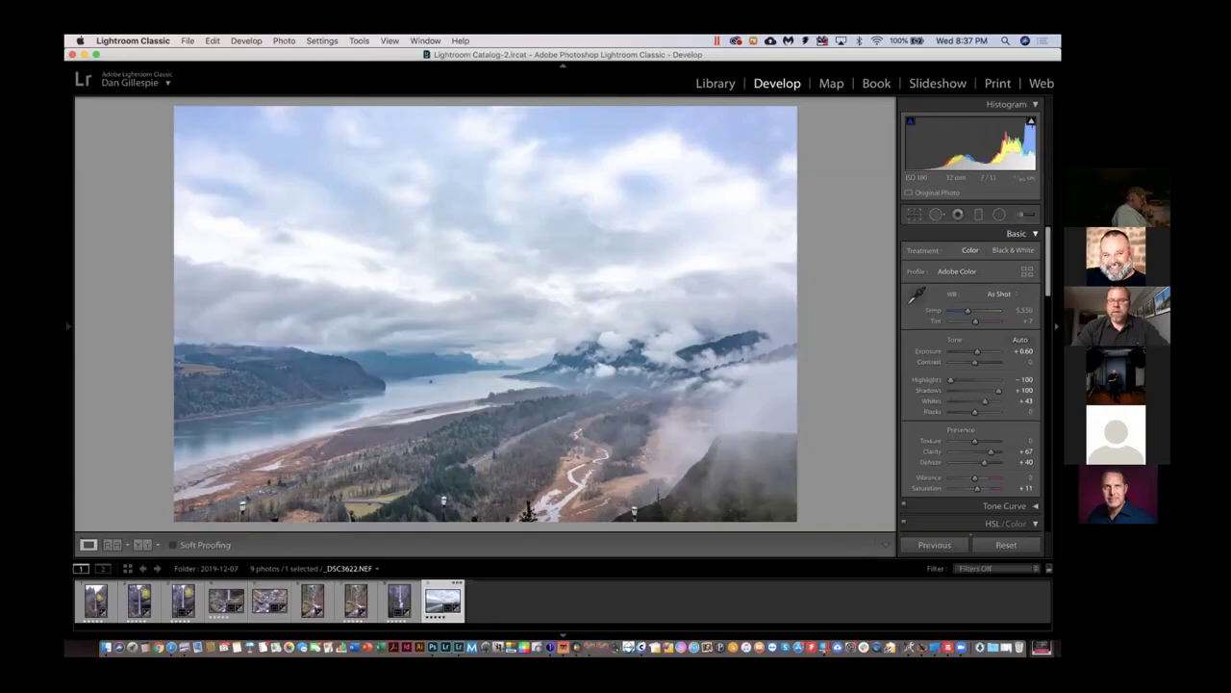
click(960, 272)
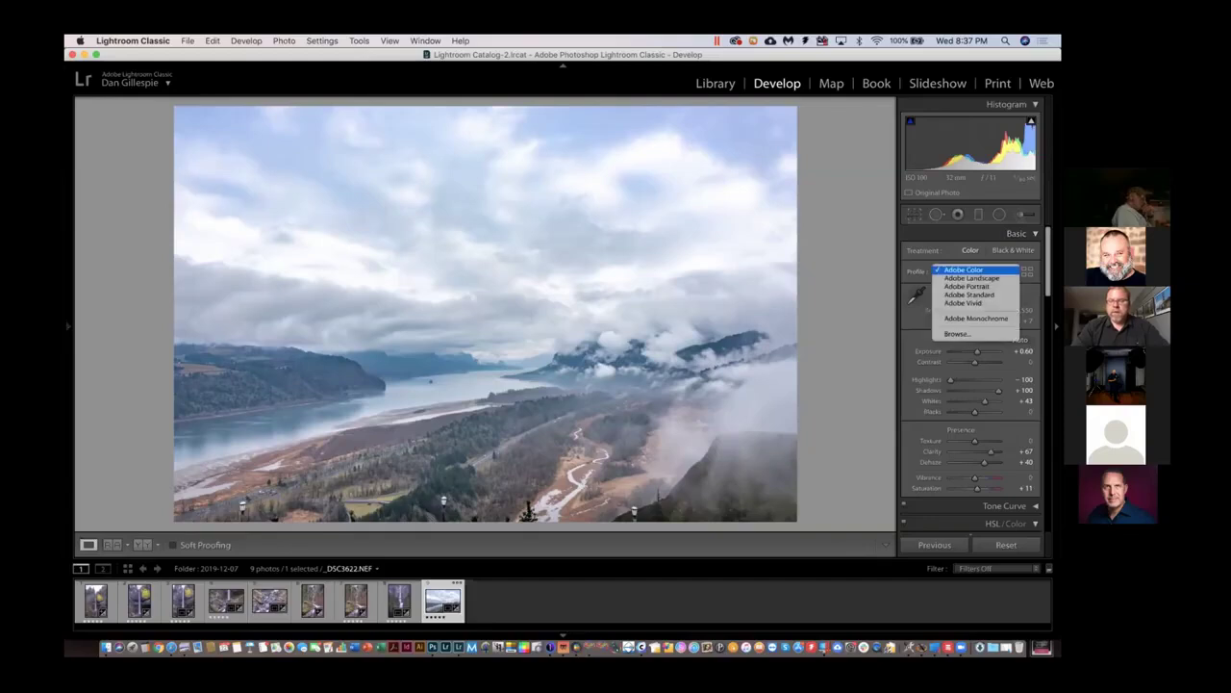
key(Escape)
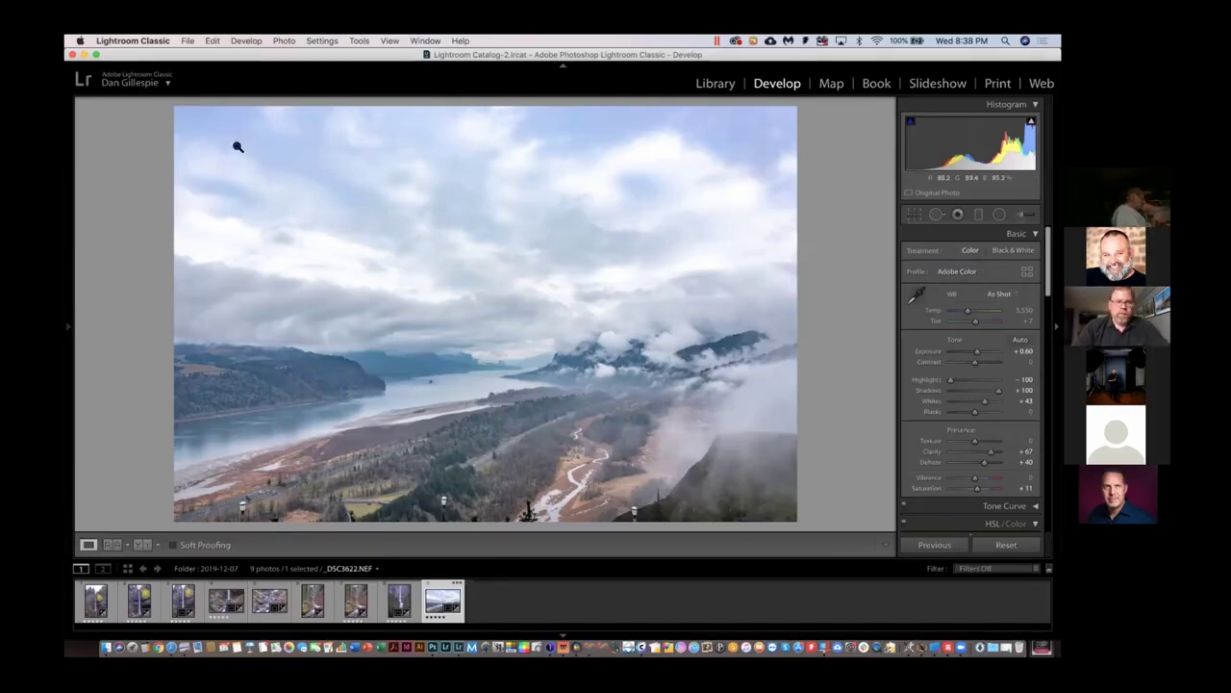
- Close the Preferences window and view the photo's Edit In options for Photoshop 2020
click(133, 41)
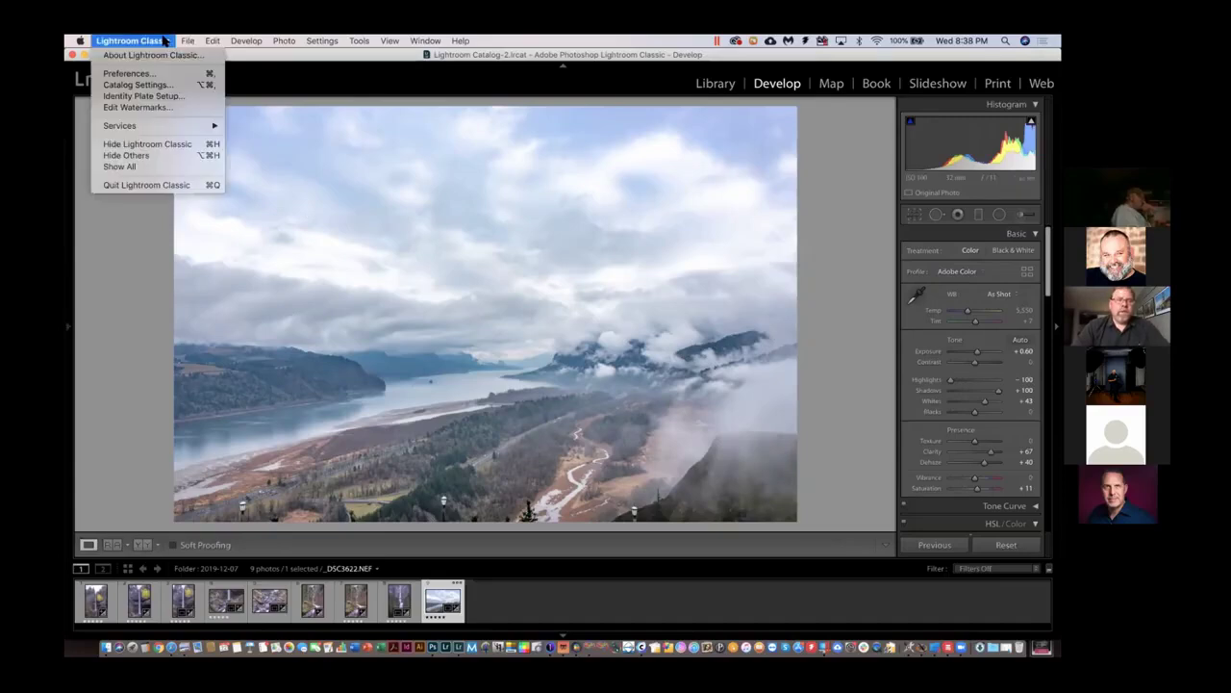
click(130, 74)
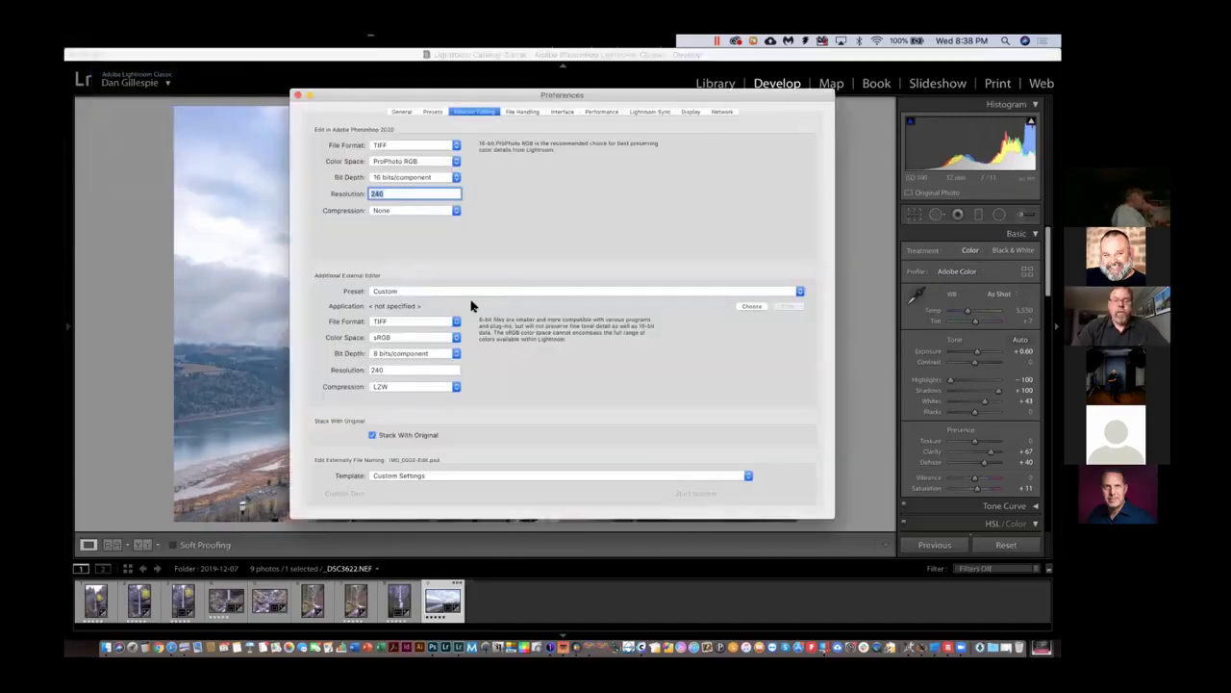
click(298, 96)
right_click(476, 190)
mouse_move(516, 299)
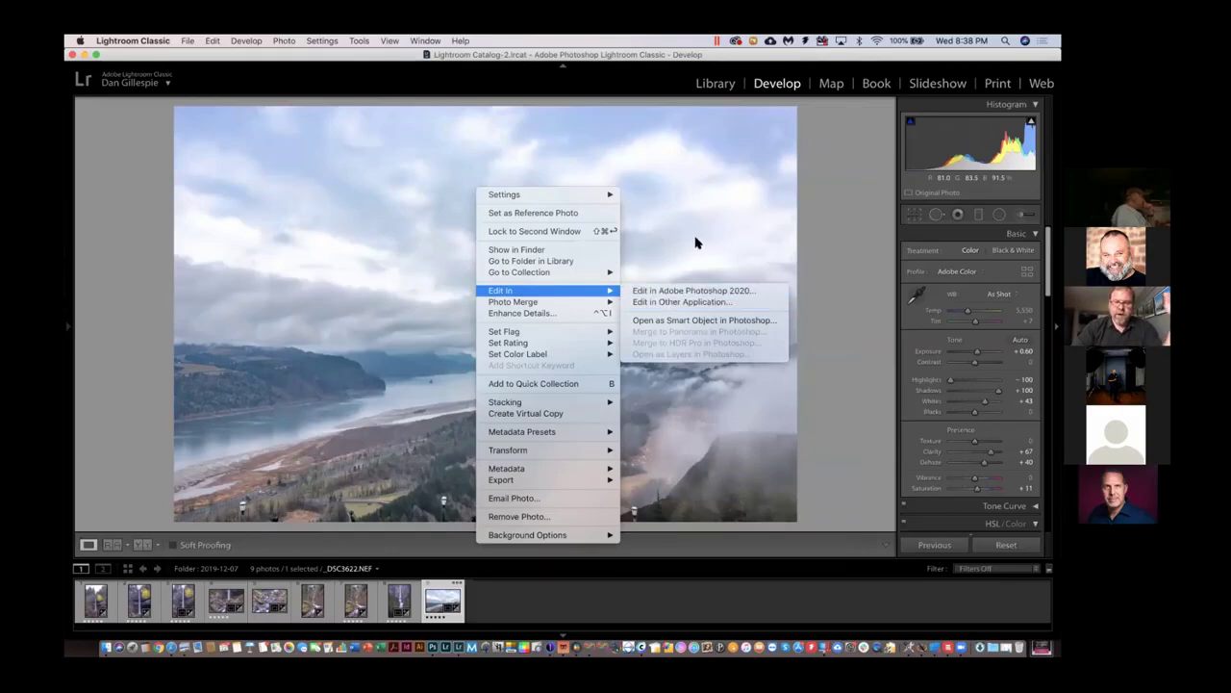
click(492, 256)
- Start exporting the single photo and change its image format from TIFF to JPEG
right_click(491, 253)
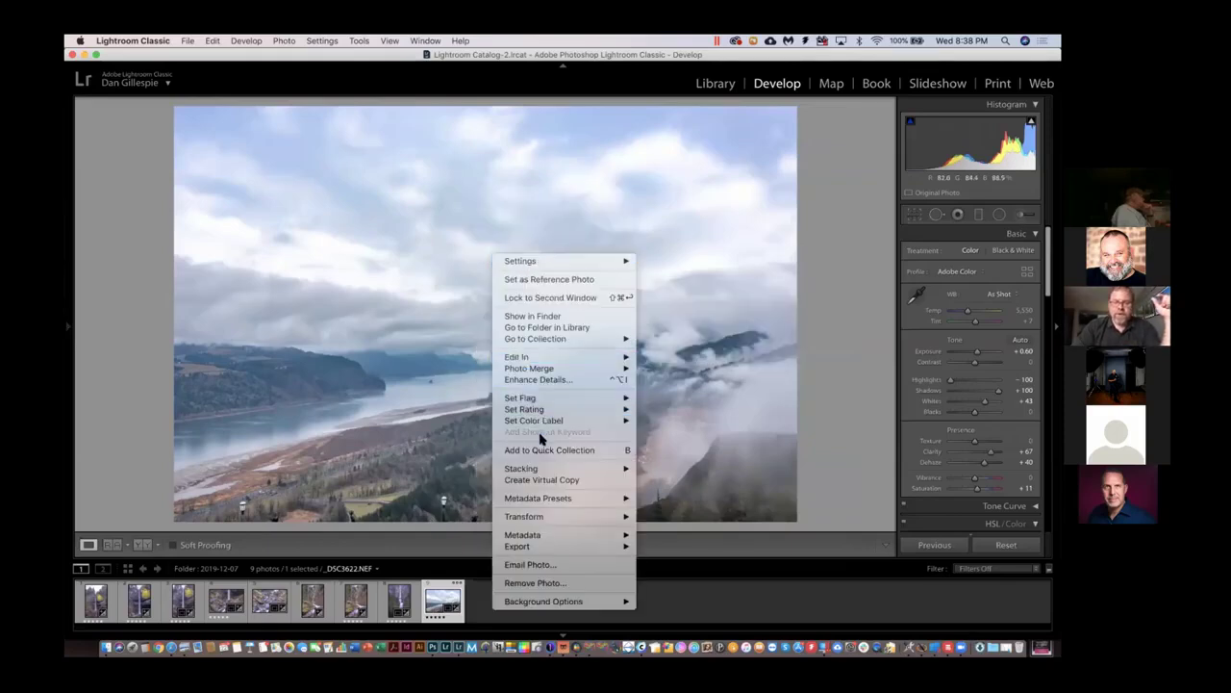
mouse_move(545, 548)
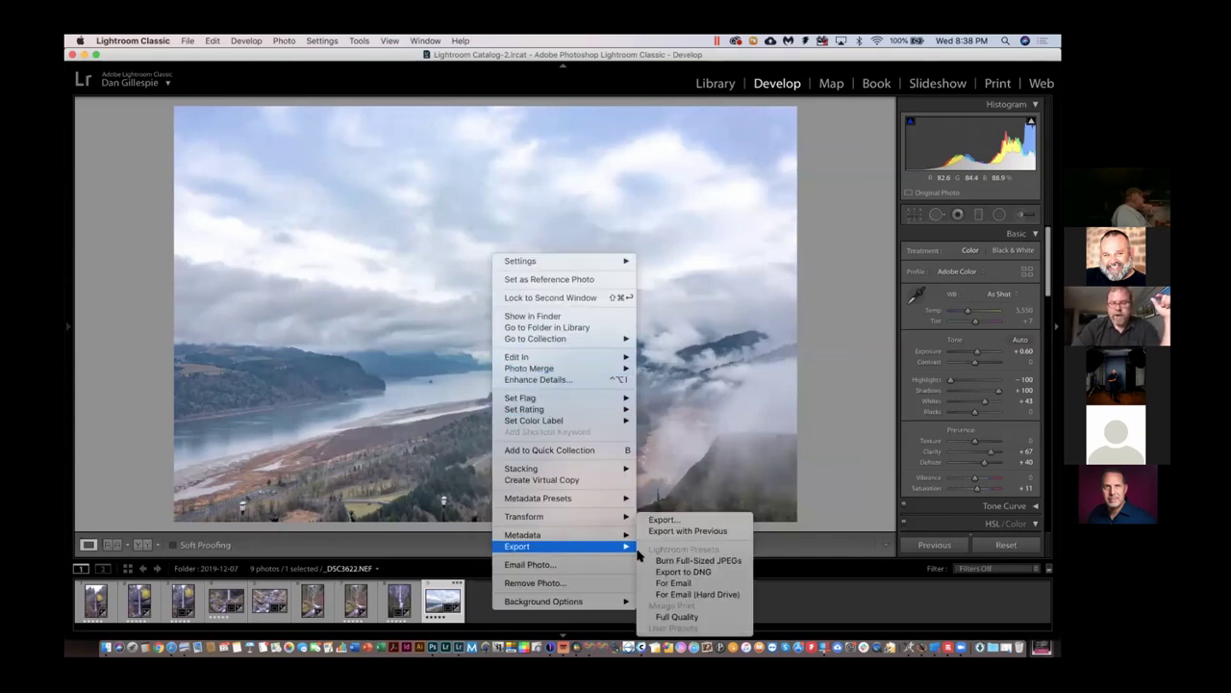
click(681, 520)
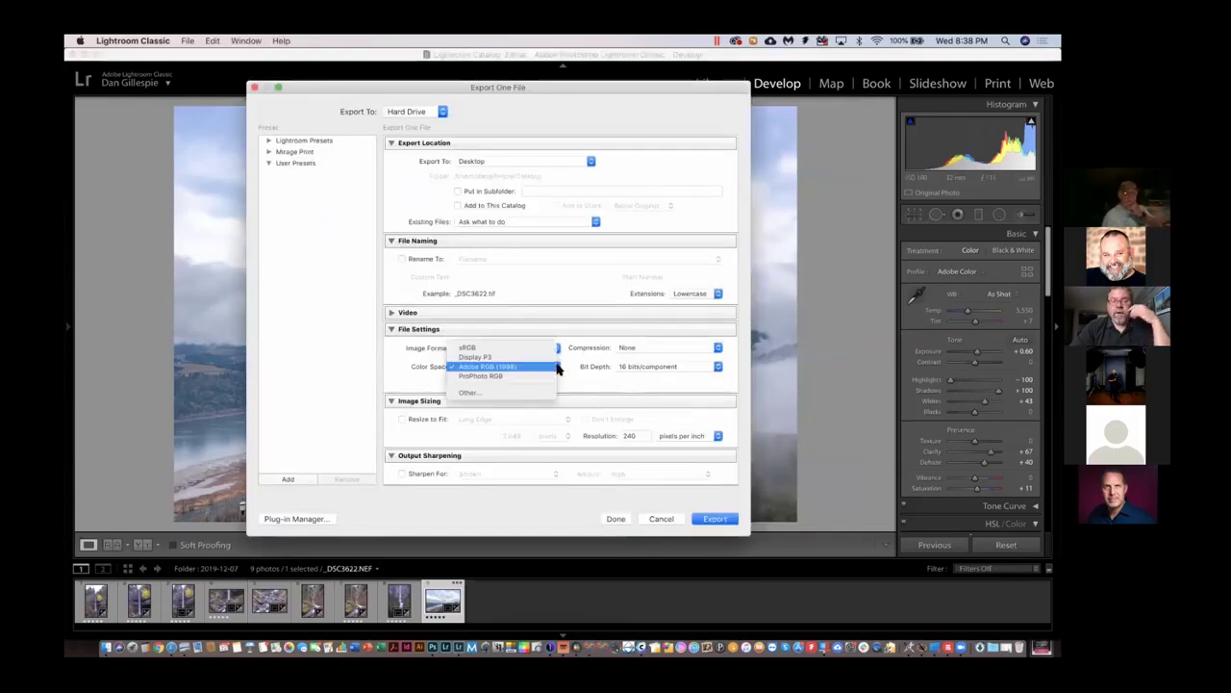
click(551, 267)
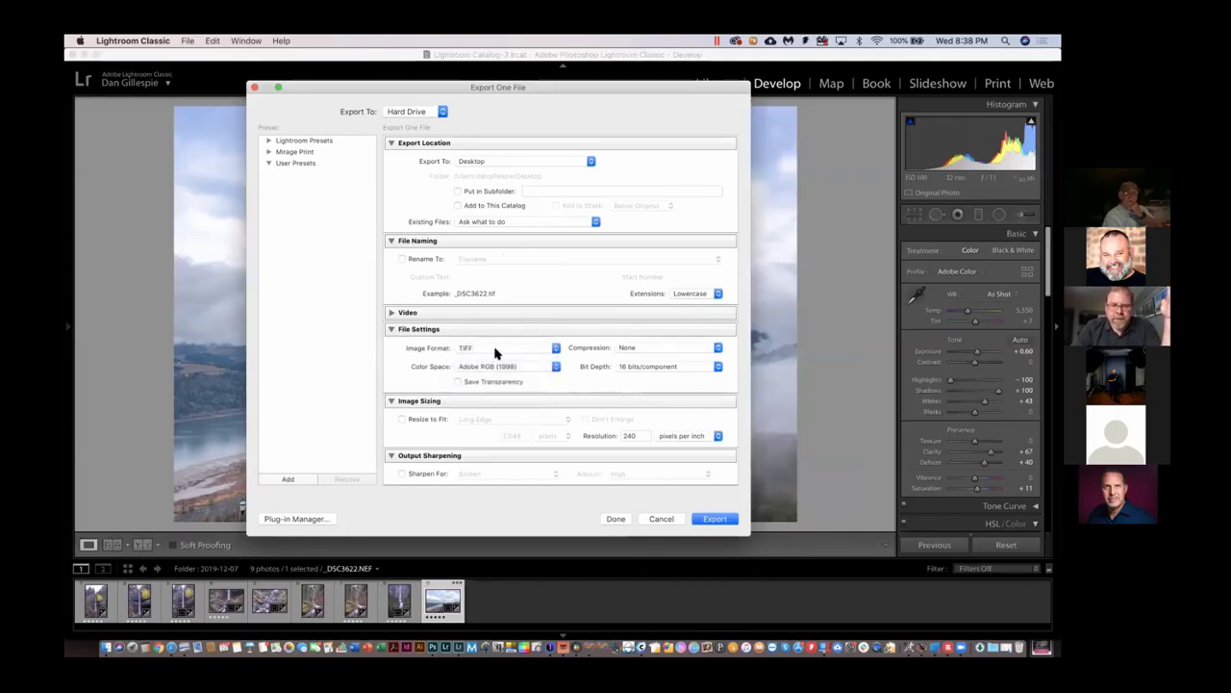
click(556, 348)
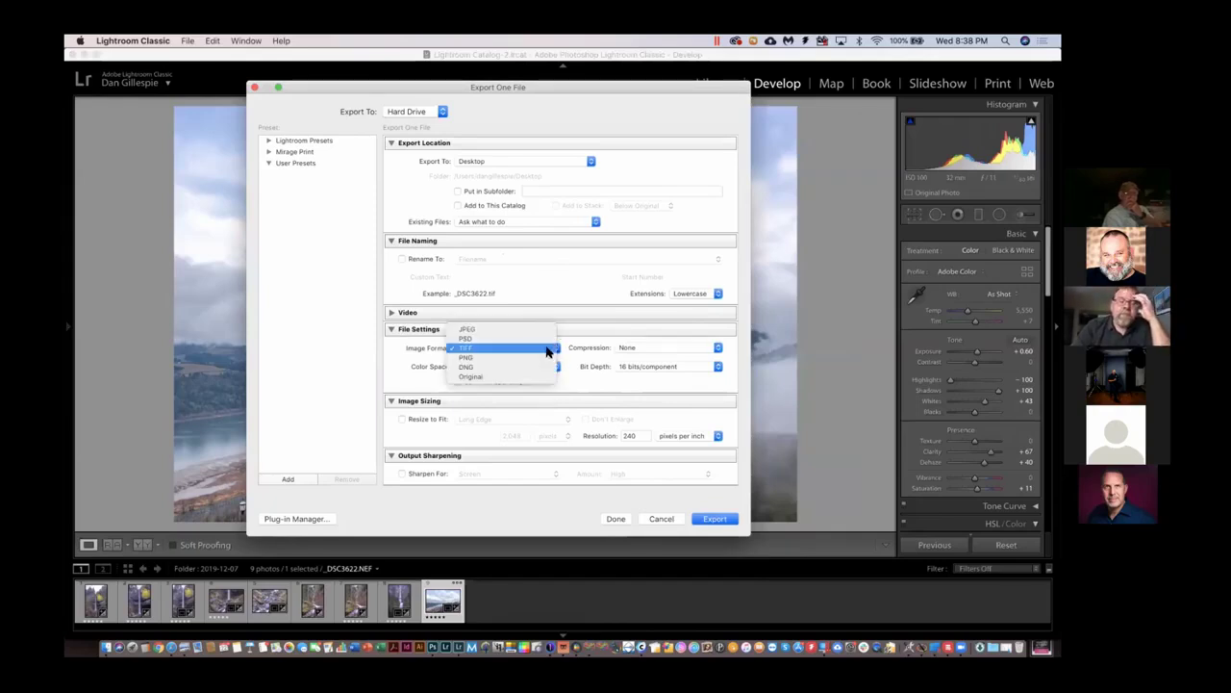
click(504, 329)
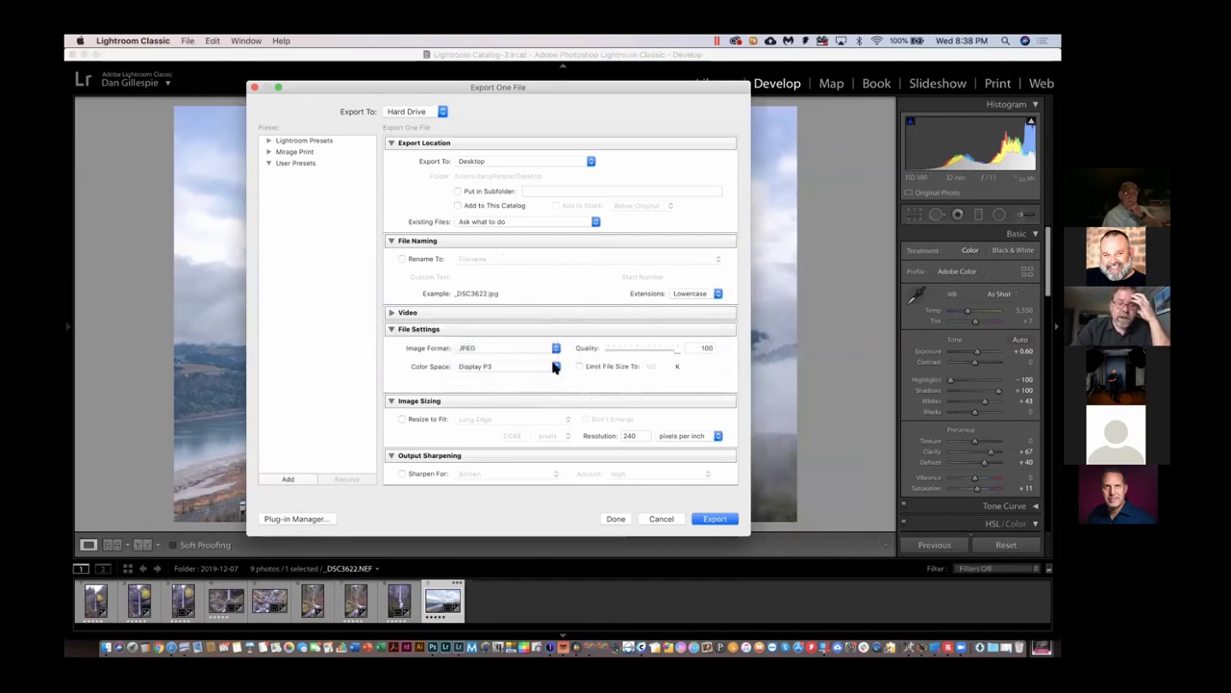
- Set the JPEG export colour space to ProPhoto RGB, then cancel Export One File
click(555, 366)
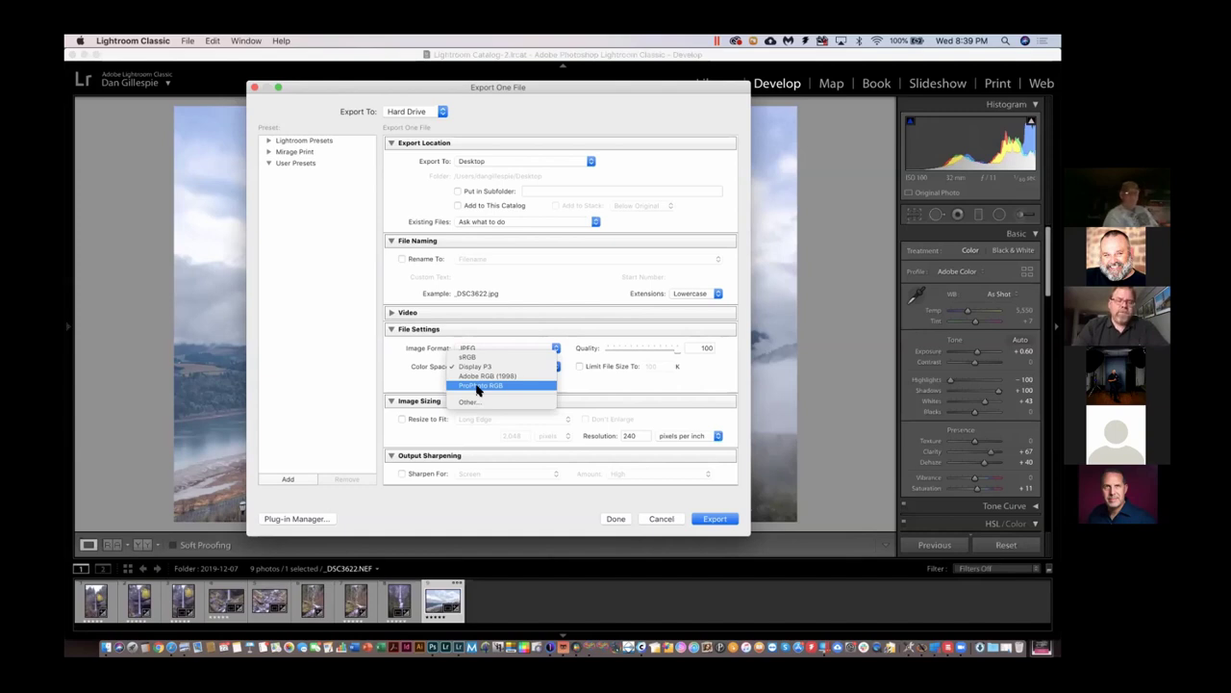
click(477, 386)
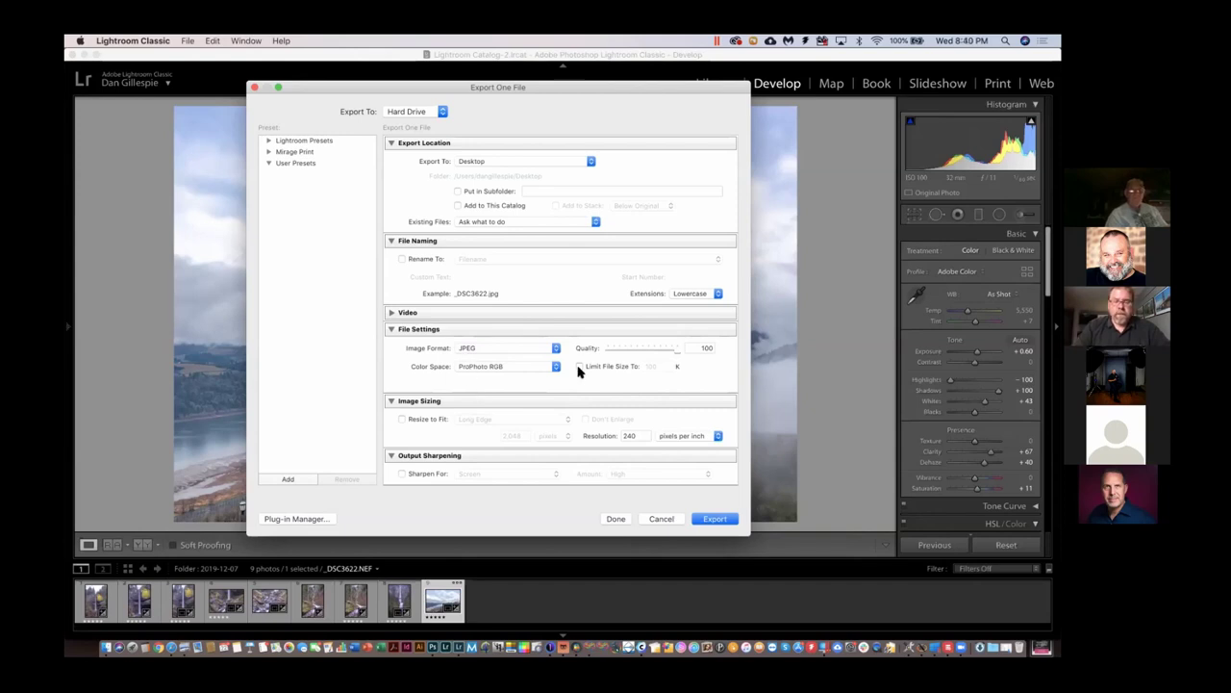
click(662, 519)
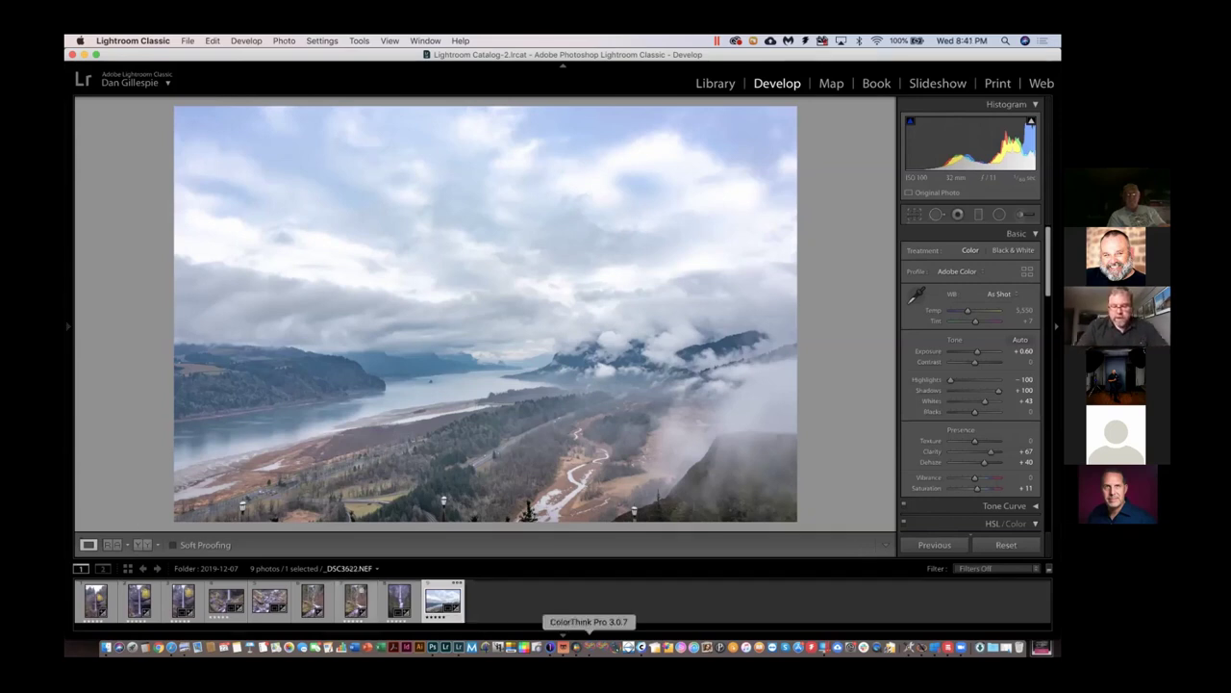
click(589, 645)
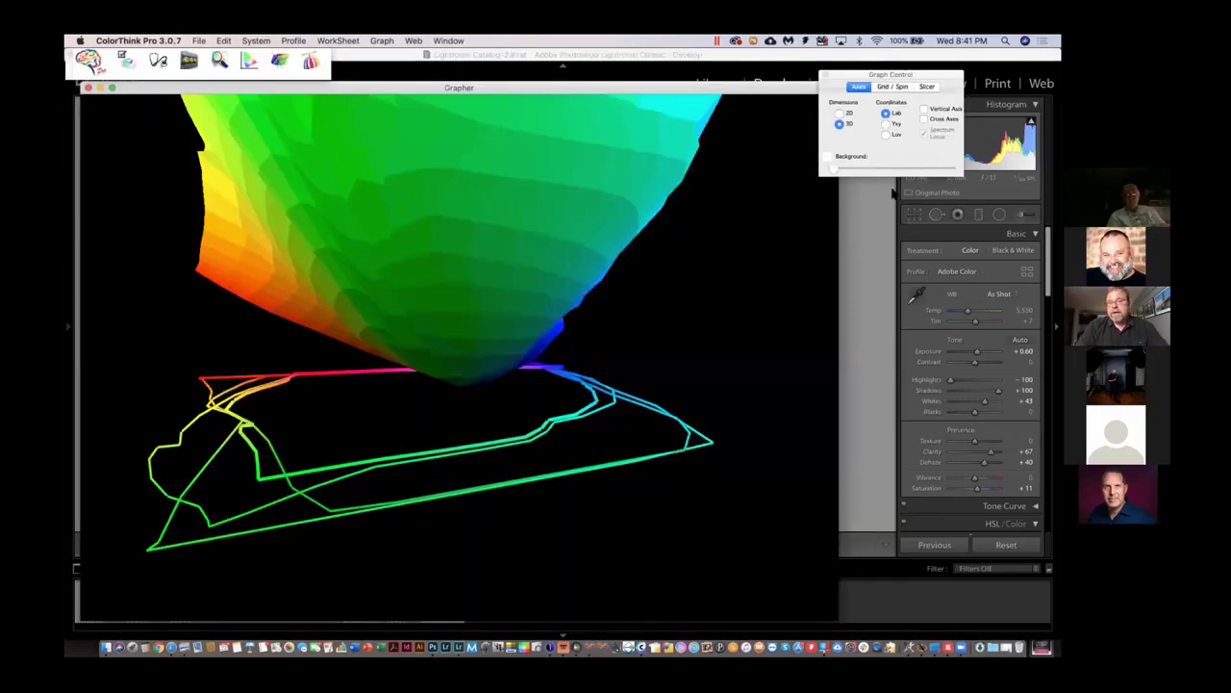
- Open the 3D Grapher, plot Adobe RGB (1998) and turn off the camera profile gamuts
click(310, 61)
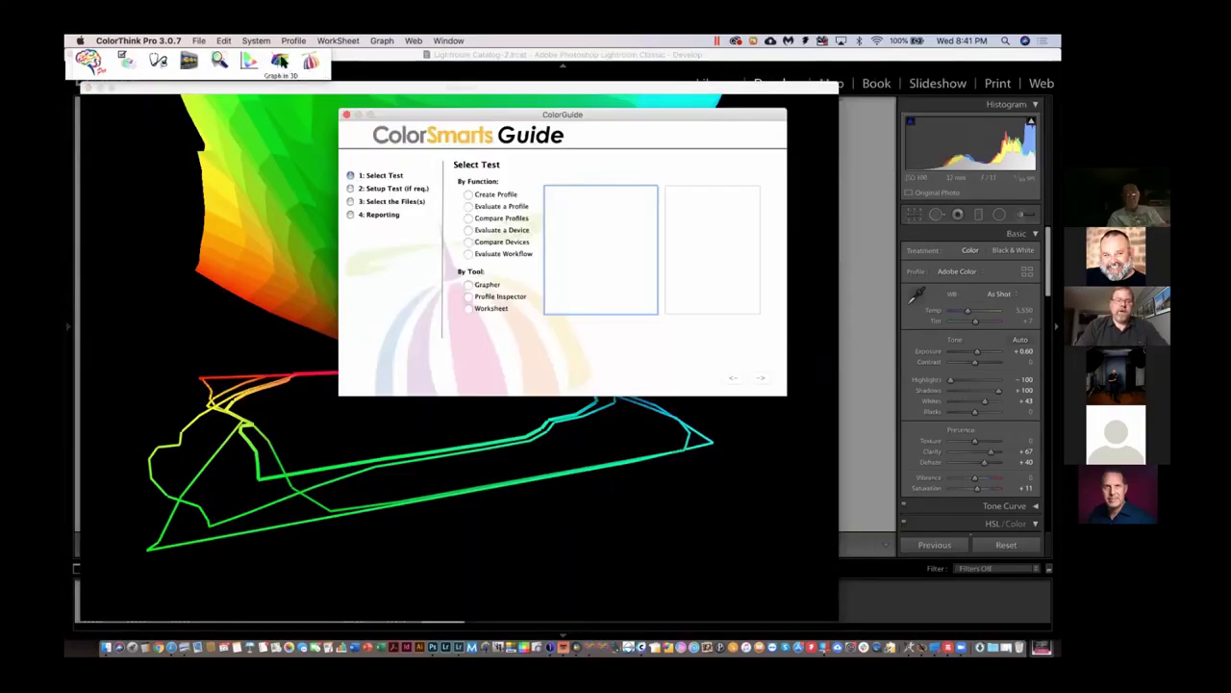
click(346, 115)
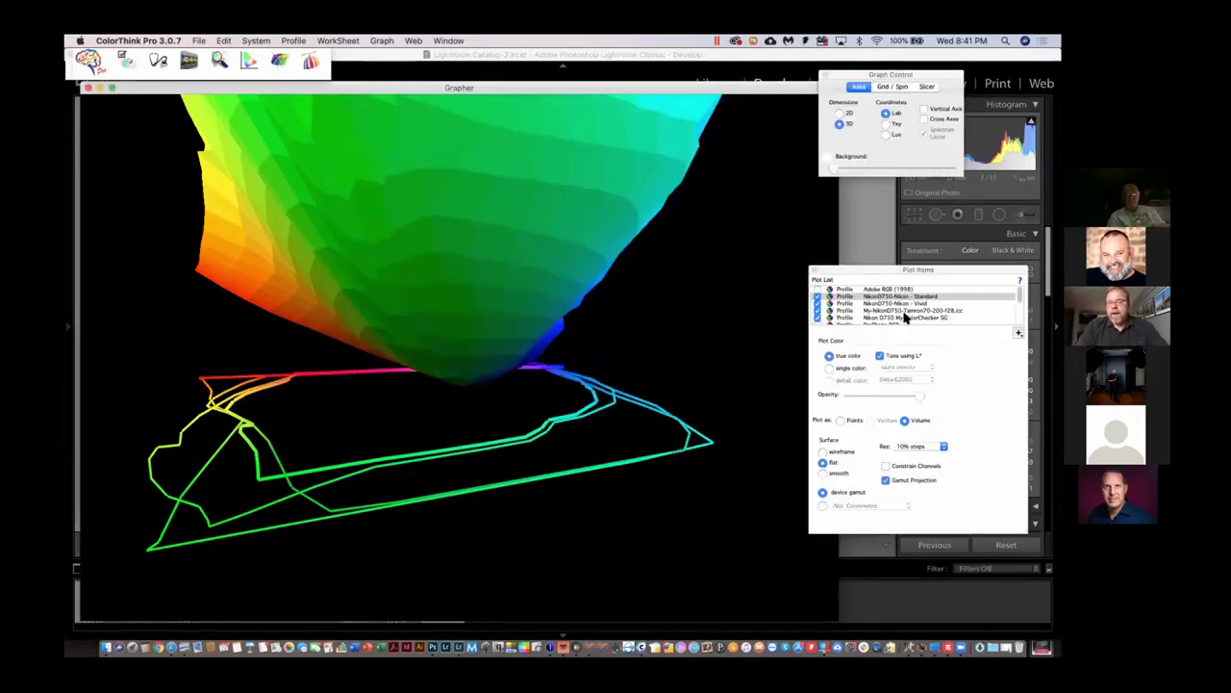
click(818, 289)
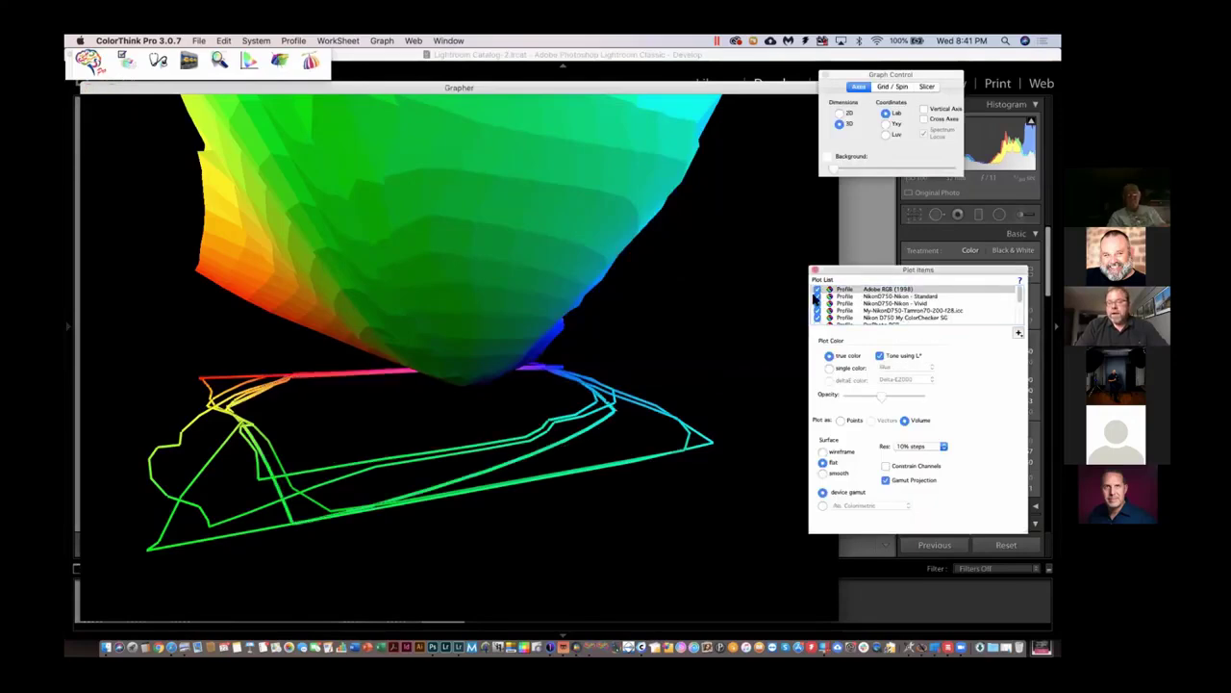
click(817, 297)
click(817, 304)
click(817, 310)
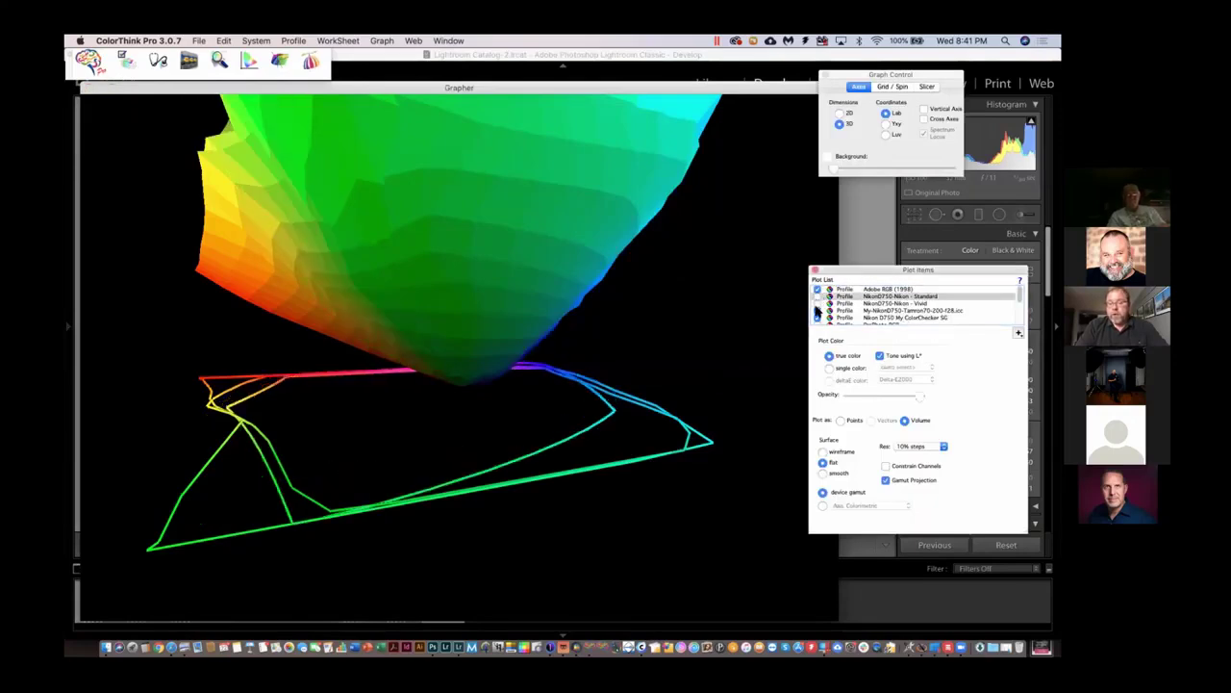
click(817, 316)
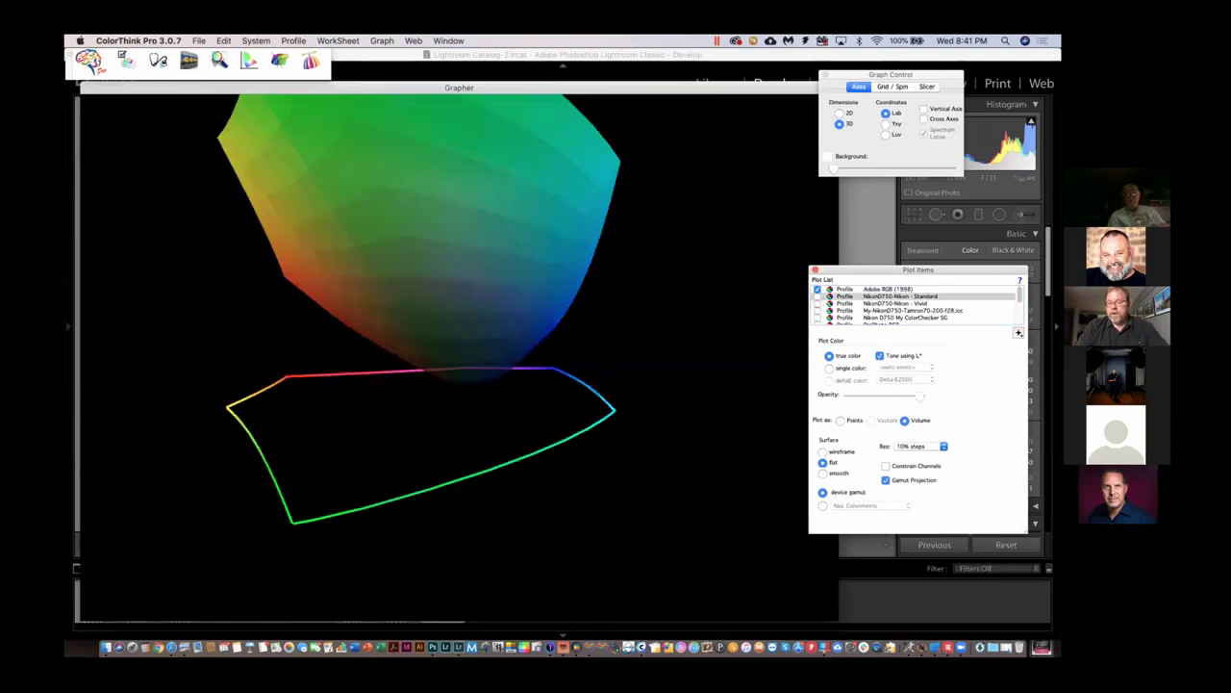
- Plot the Epson Premium Luster Photo Paper 260 gamut and rotate the 3D graph
scroll(914, 303, down, 3)
click(817, 310)
drag(651, 278, 678, 280)
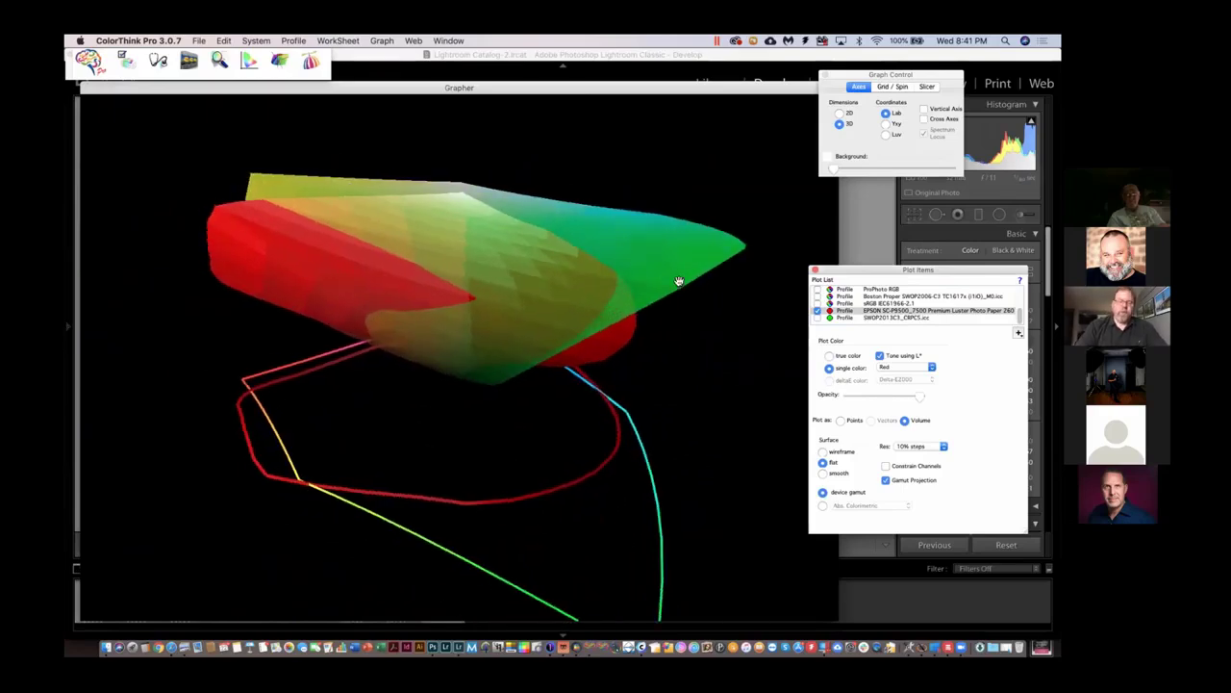
- Overlay ProPhoto RGB on the Epson paper gamut, tilt to a top-down view, then hide ColorThink Pro
click(817, 289)
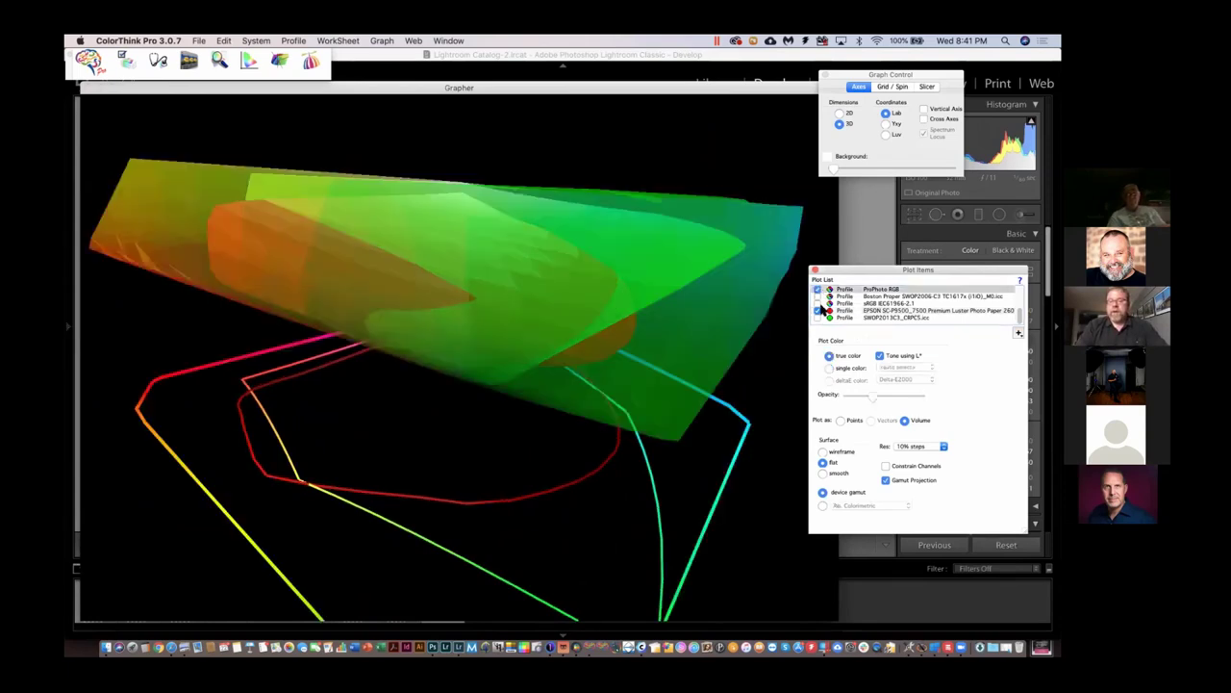
drag(664, 320, 486, 336)
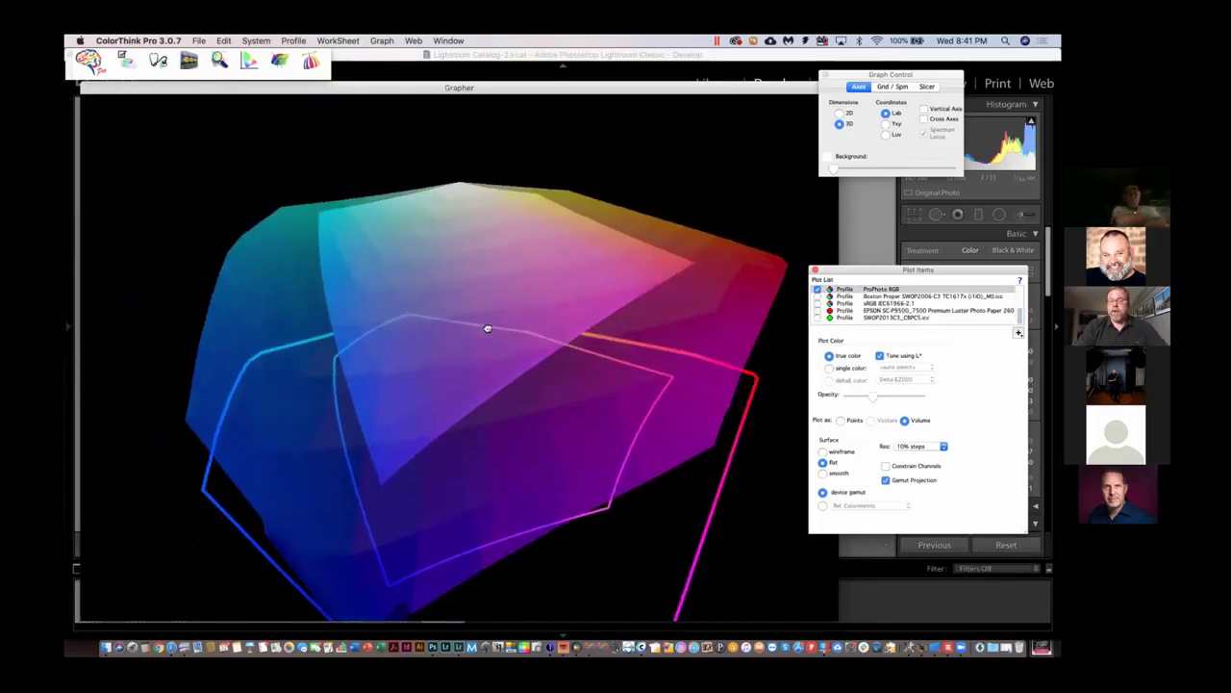
click(817, 310)
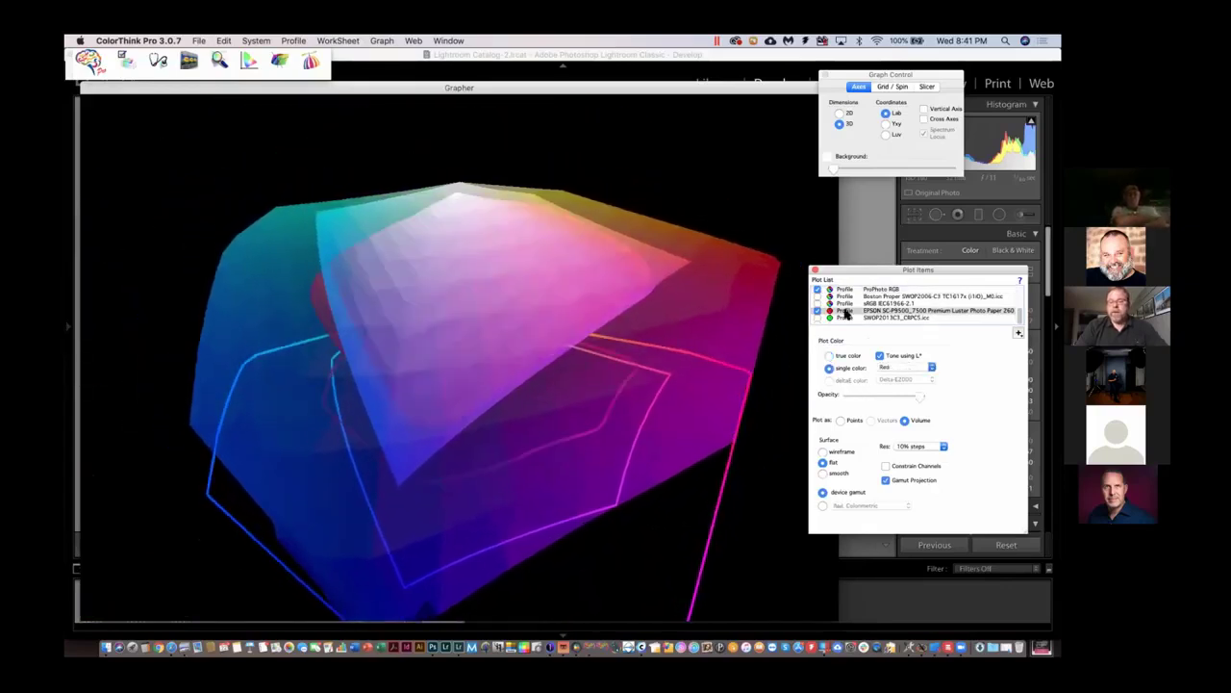
scroll(825, 298, up, 3)
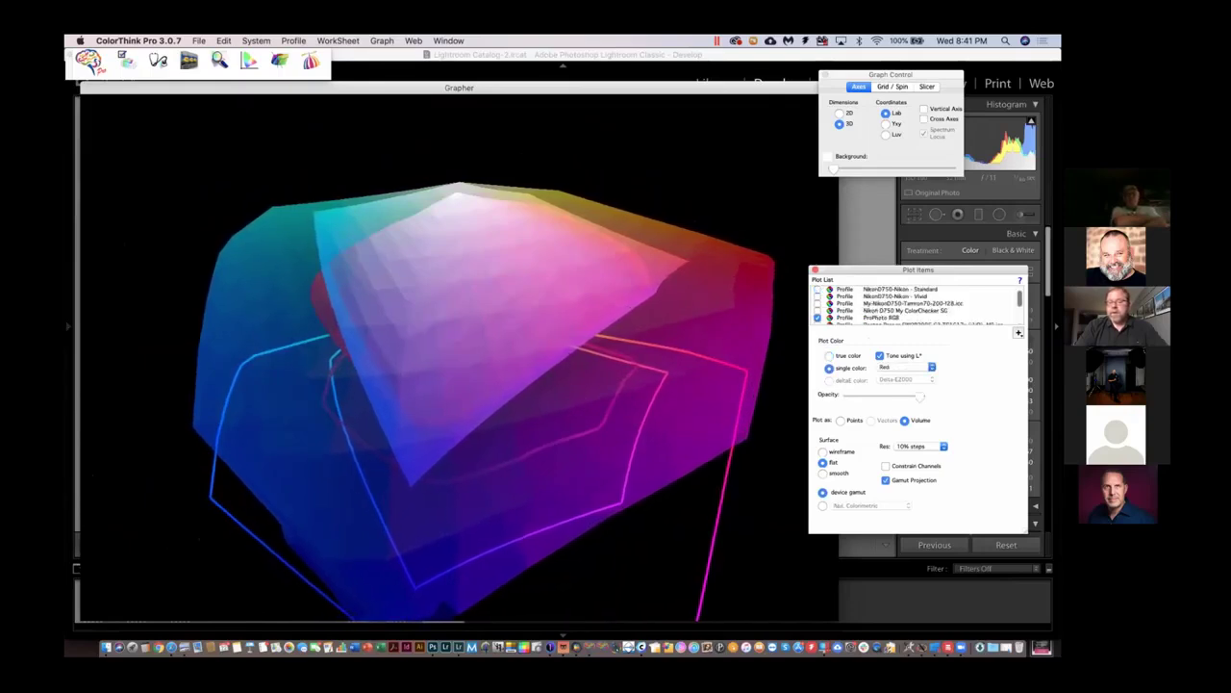
click(818, 288)
drag(638, 384, 608, 365)
click(157, 40)
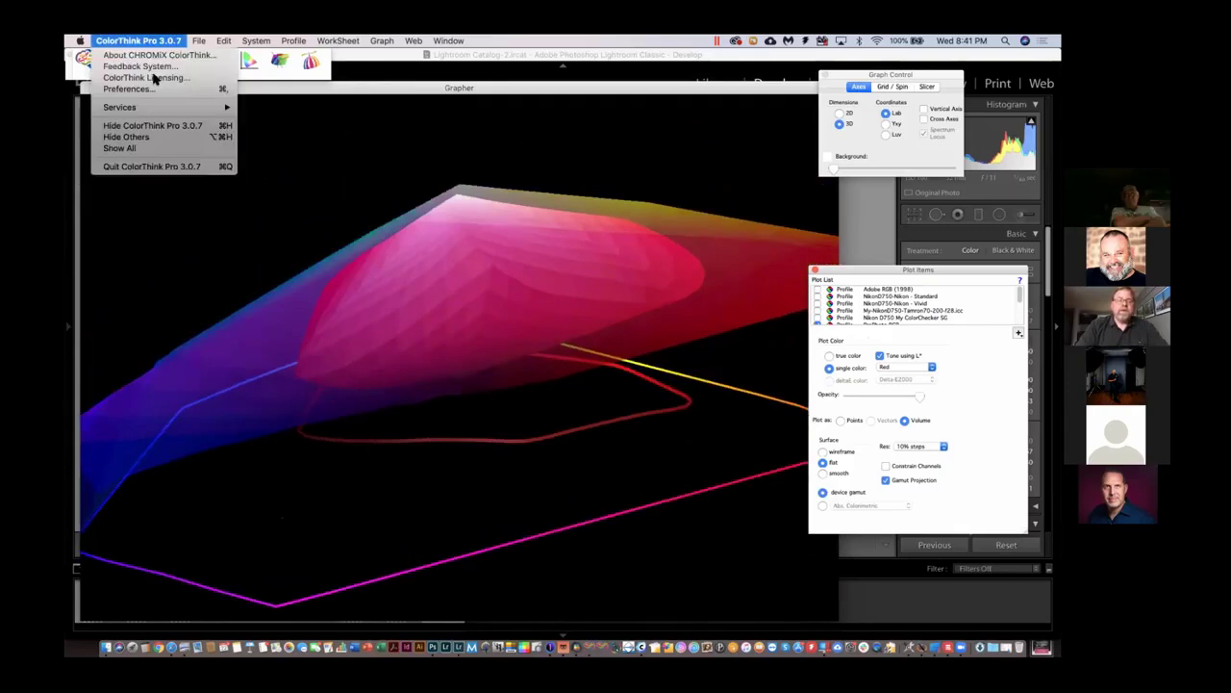
click(152, 126)
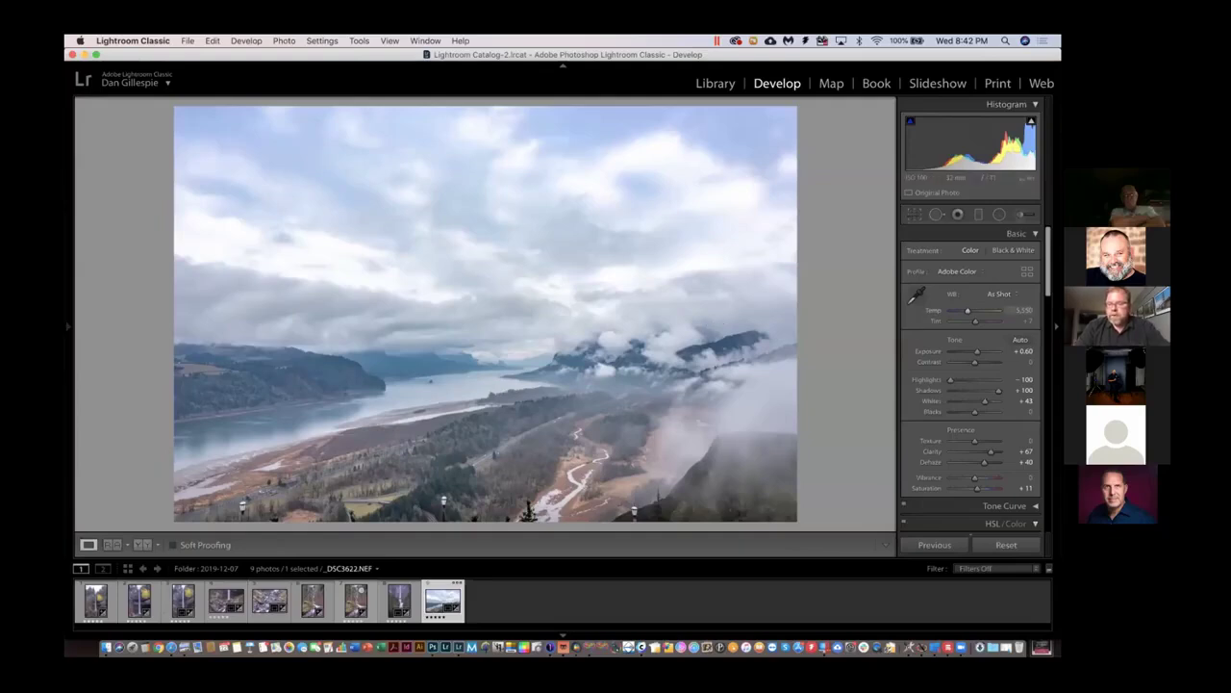
- Glance at the Browse profiles list, then apply Adobe Landscape in place of Adobe Color
click(962, 271)
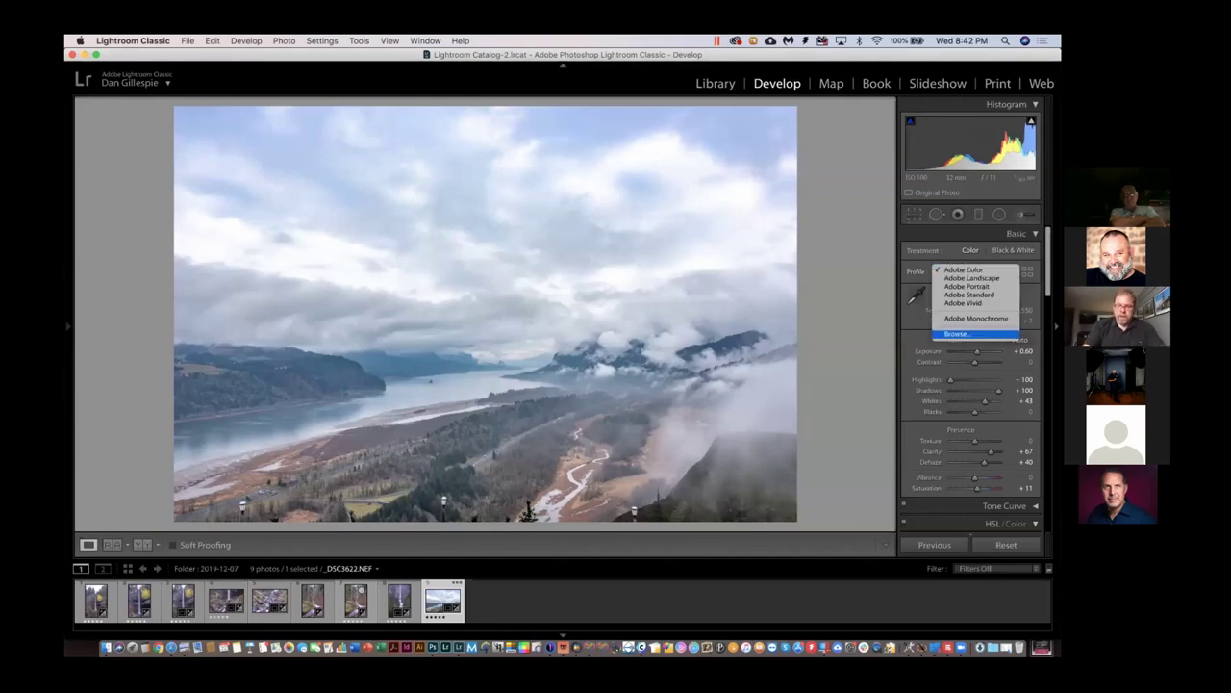
click(957, 334)
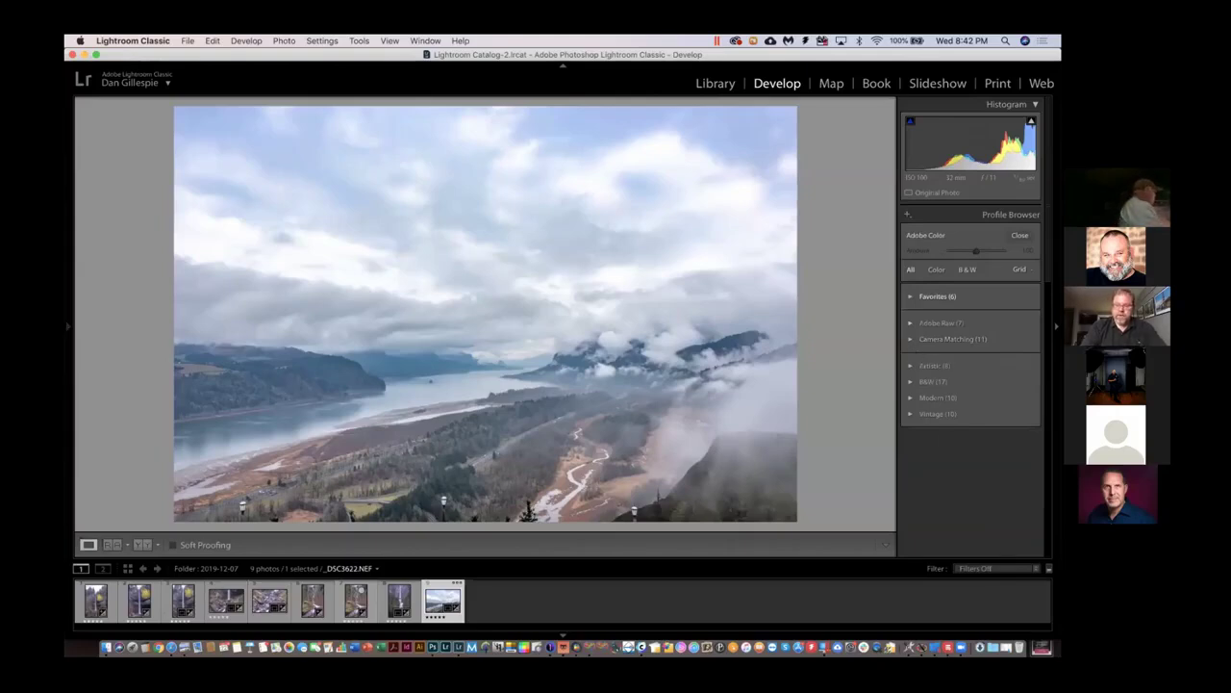
key(Escape)
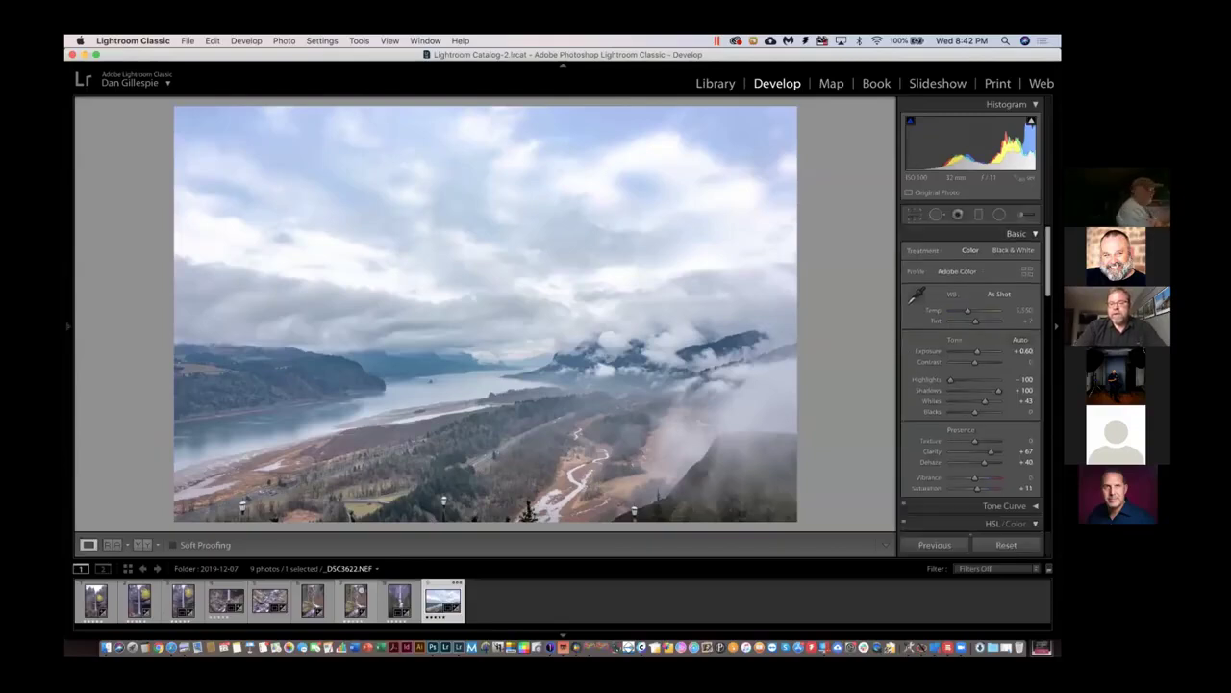
click(960, 271)
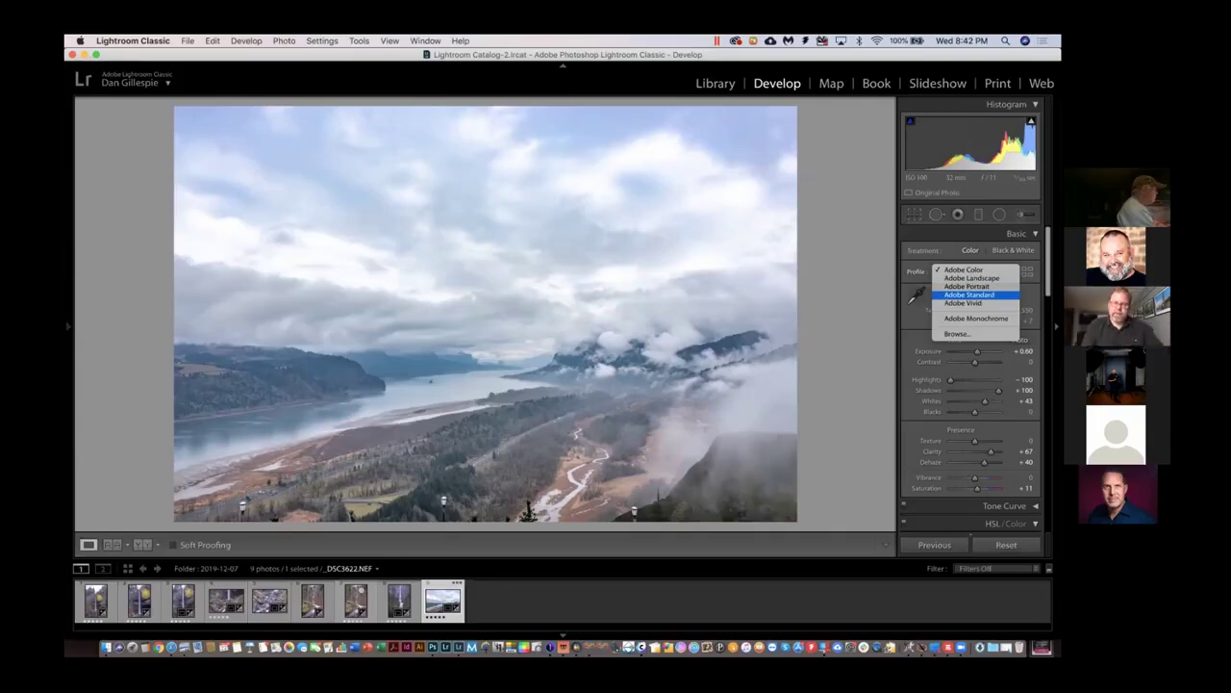
key(Up)
key(Up)
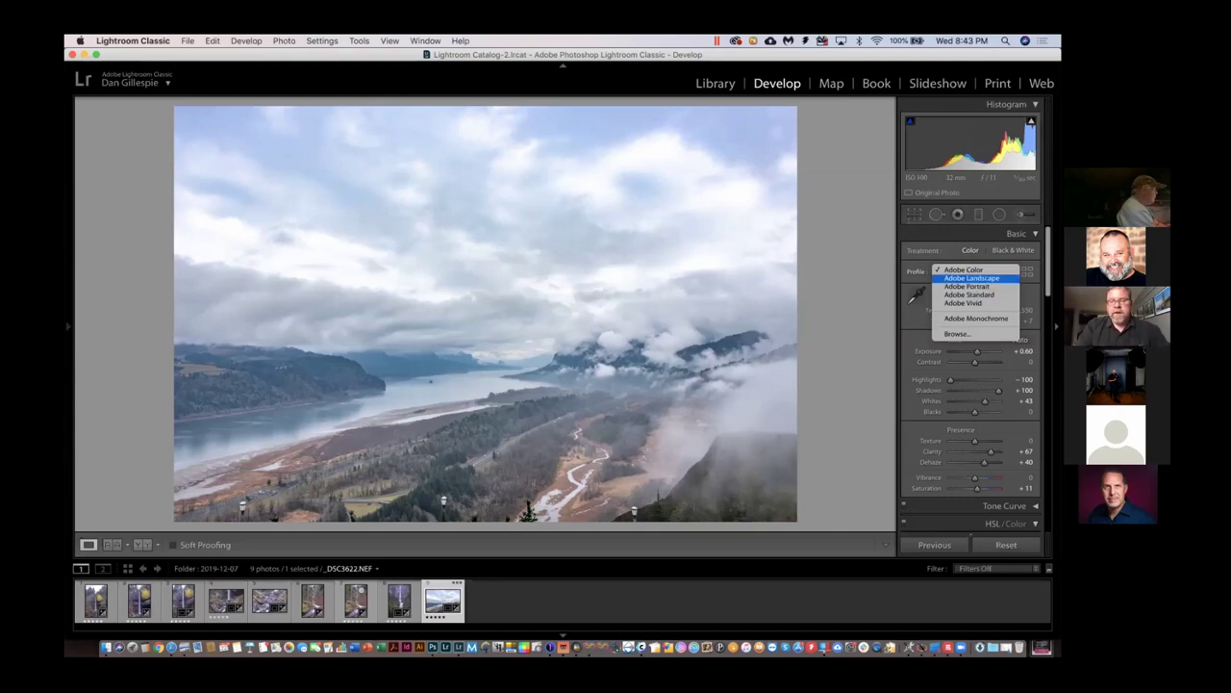
key(Return)
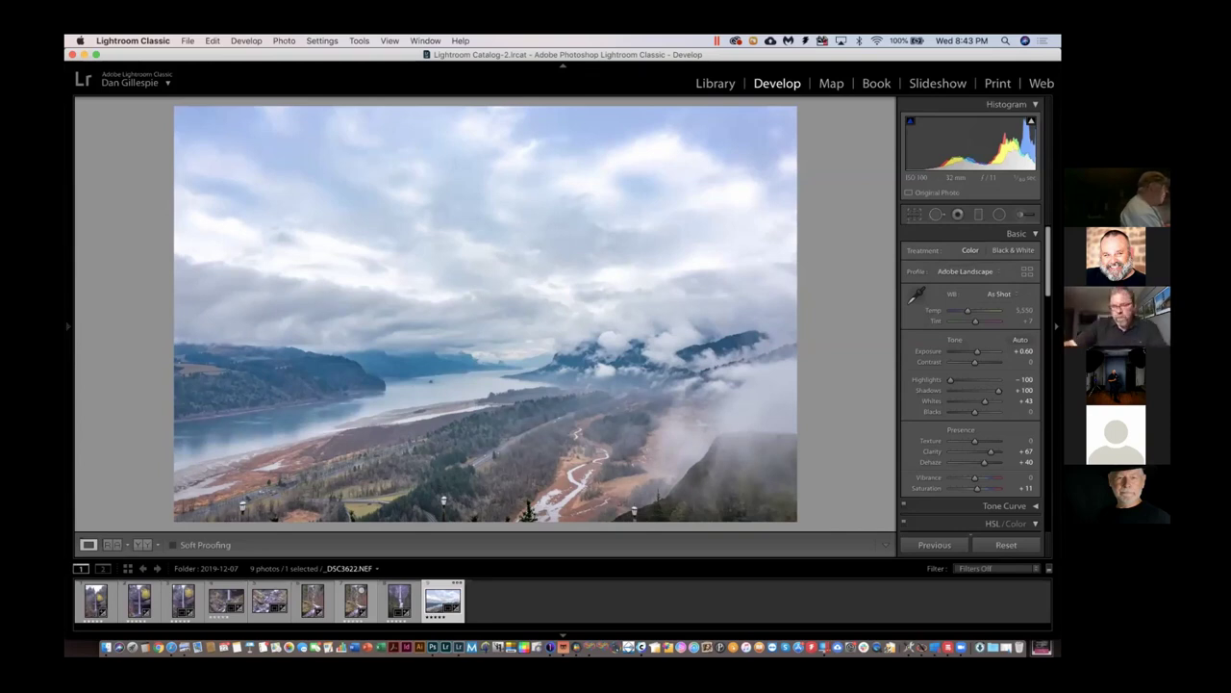
- Expand the HSL, Transform and Lens Corrections panels for _DSC3622.NEF
key(super+3)
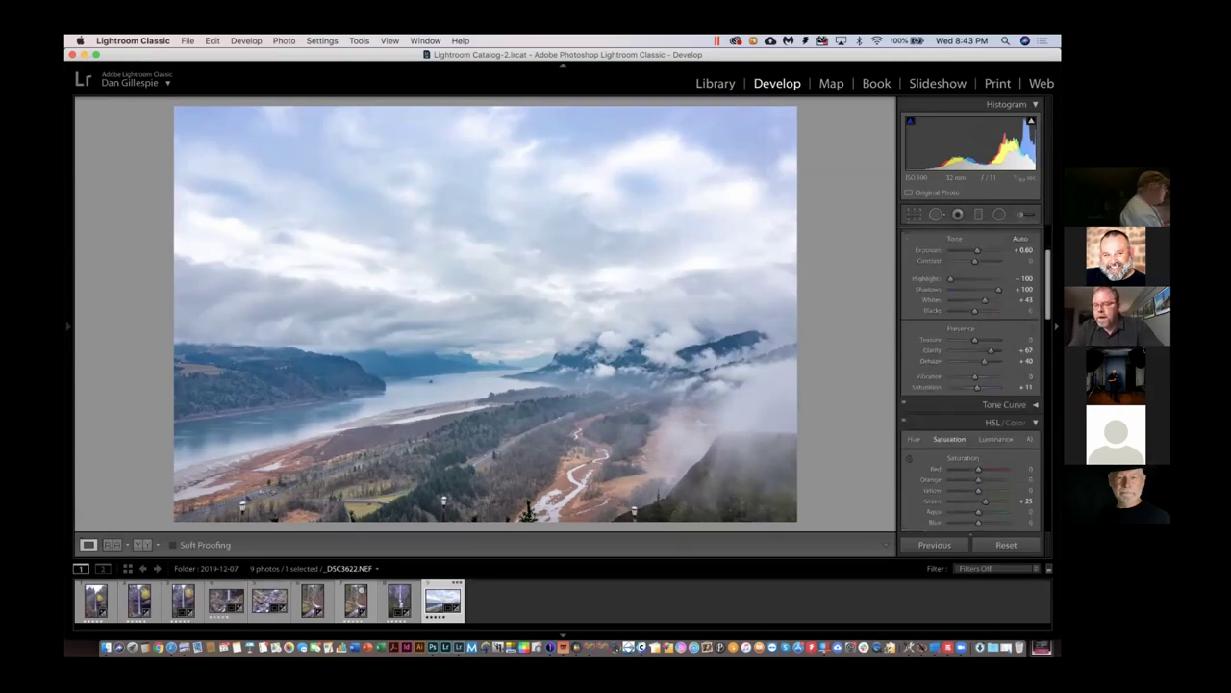
key(super+8)
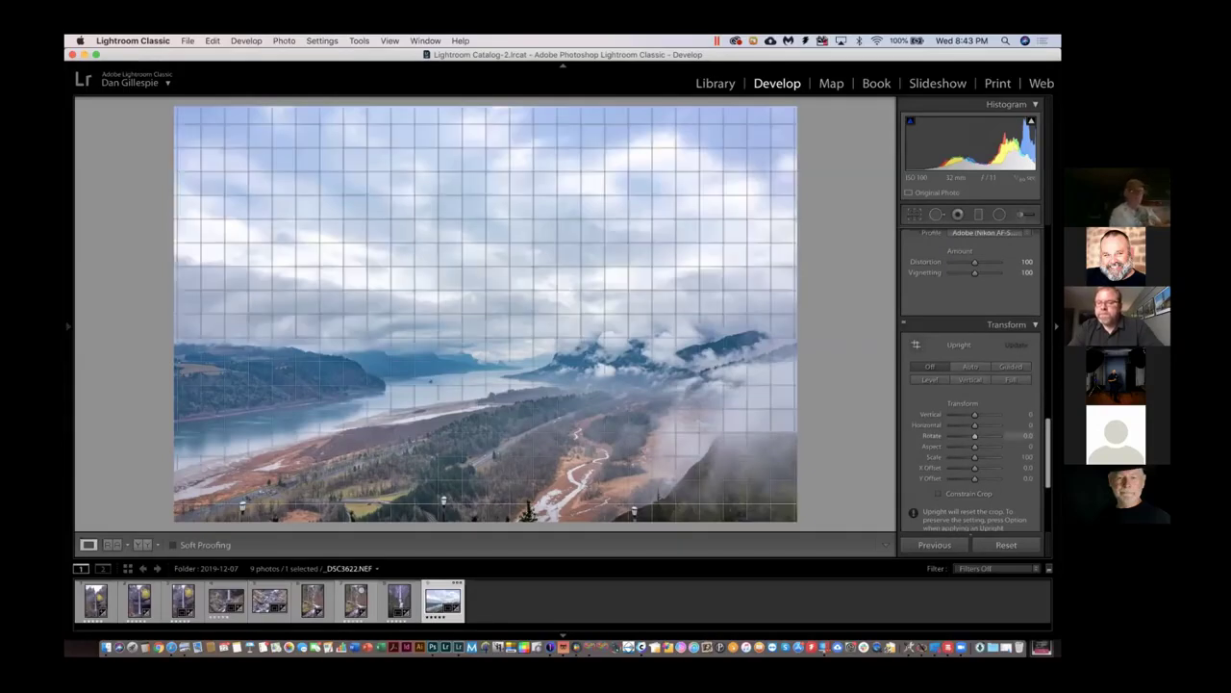
key(super+6)
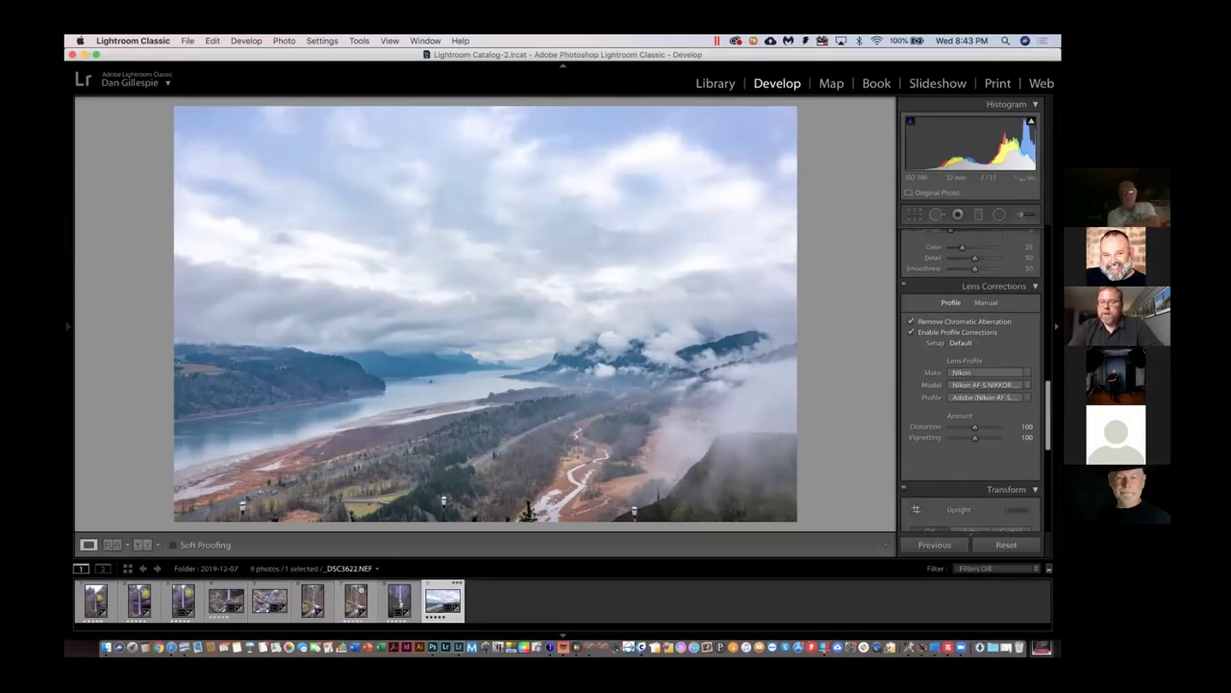
- Compare the photo with lens profile corrections off and on, keep them on, and list the lens profiles
click(910, 331)
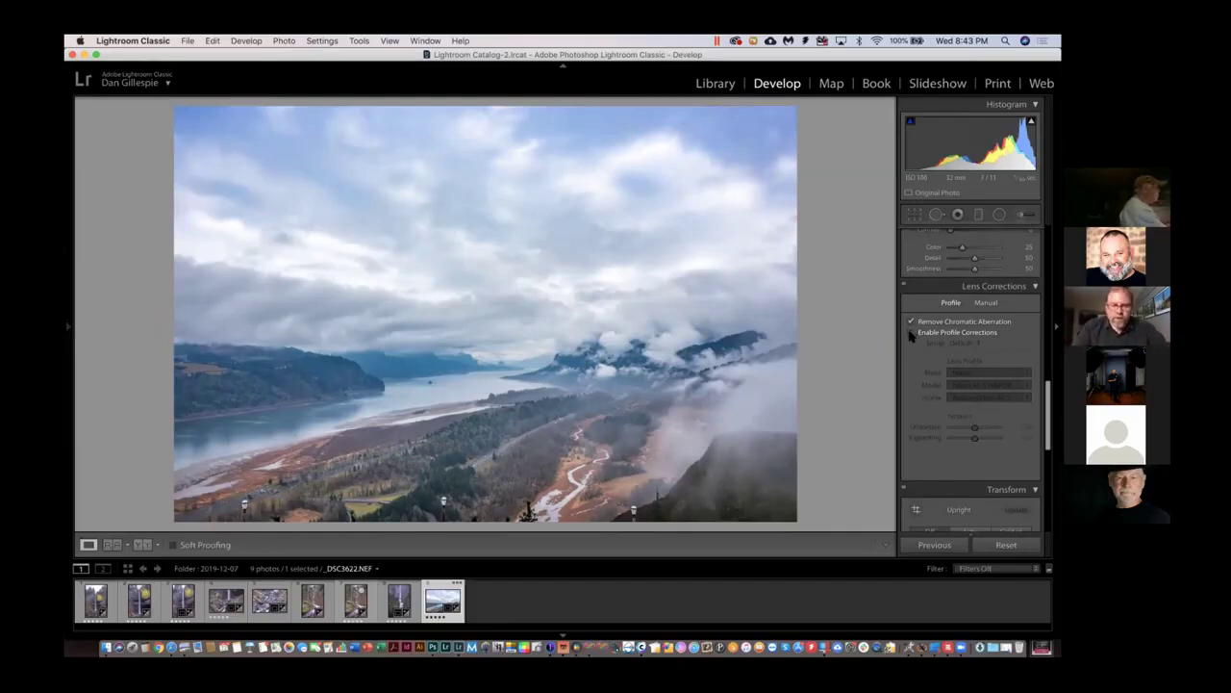
click(911, 333)
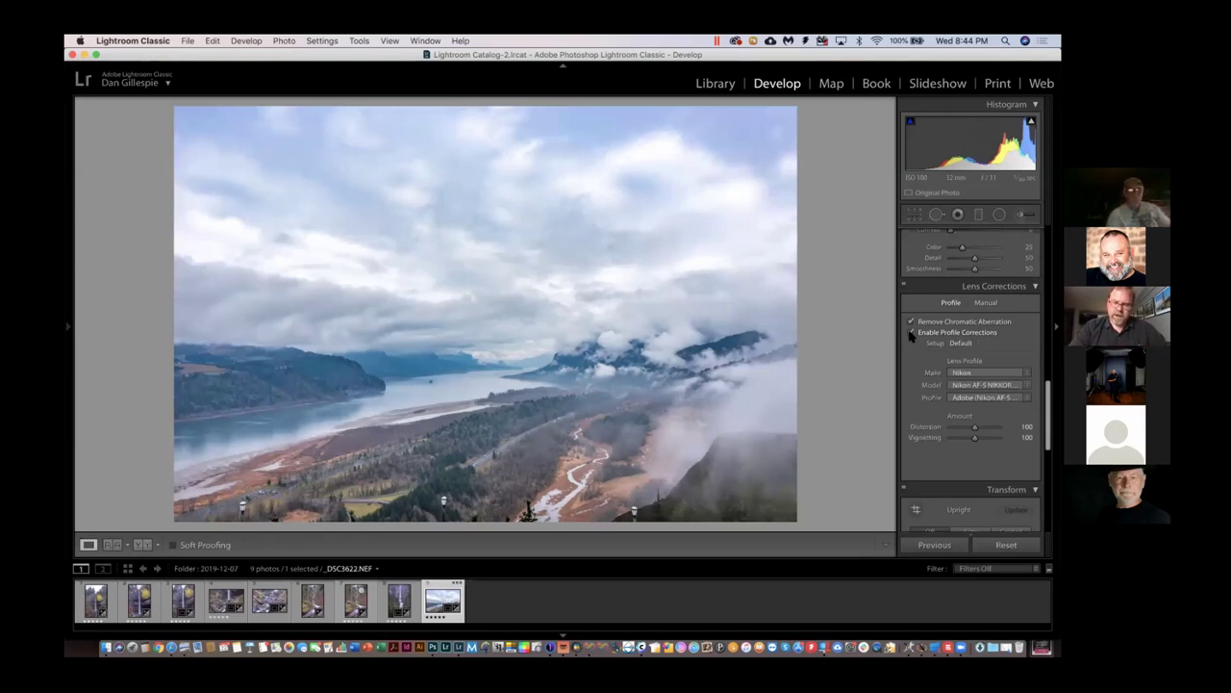
click(911, 333)
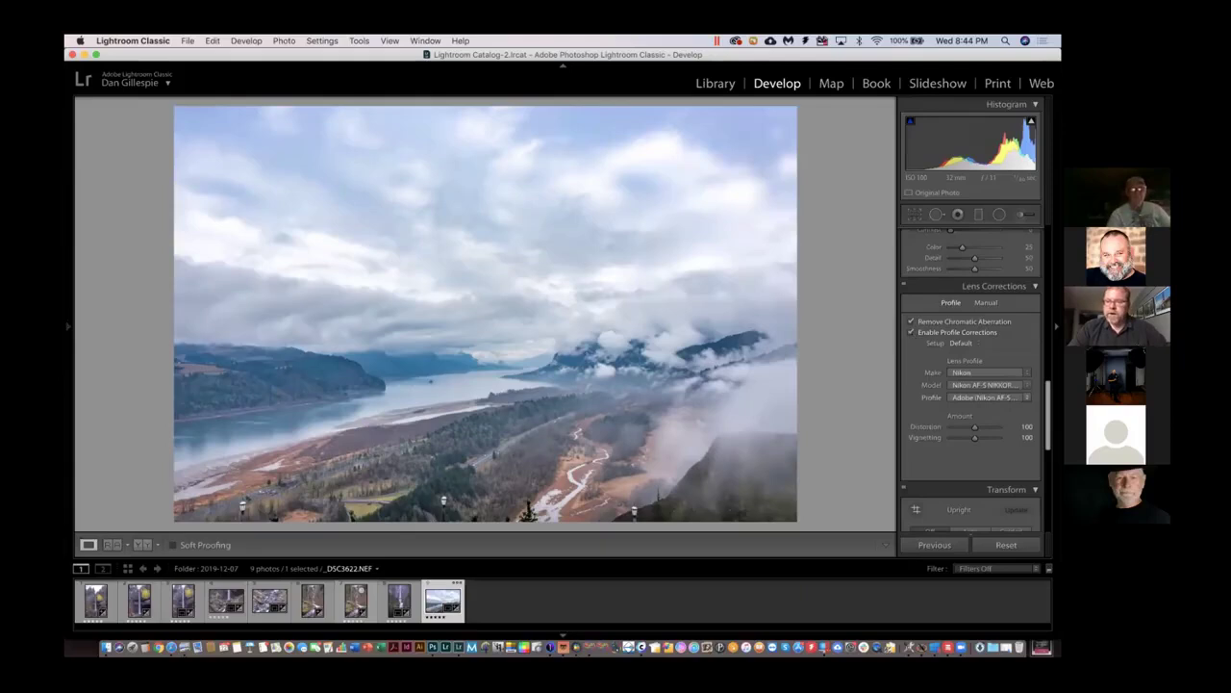
click(990, 396)
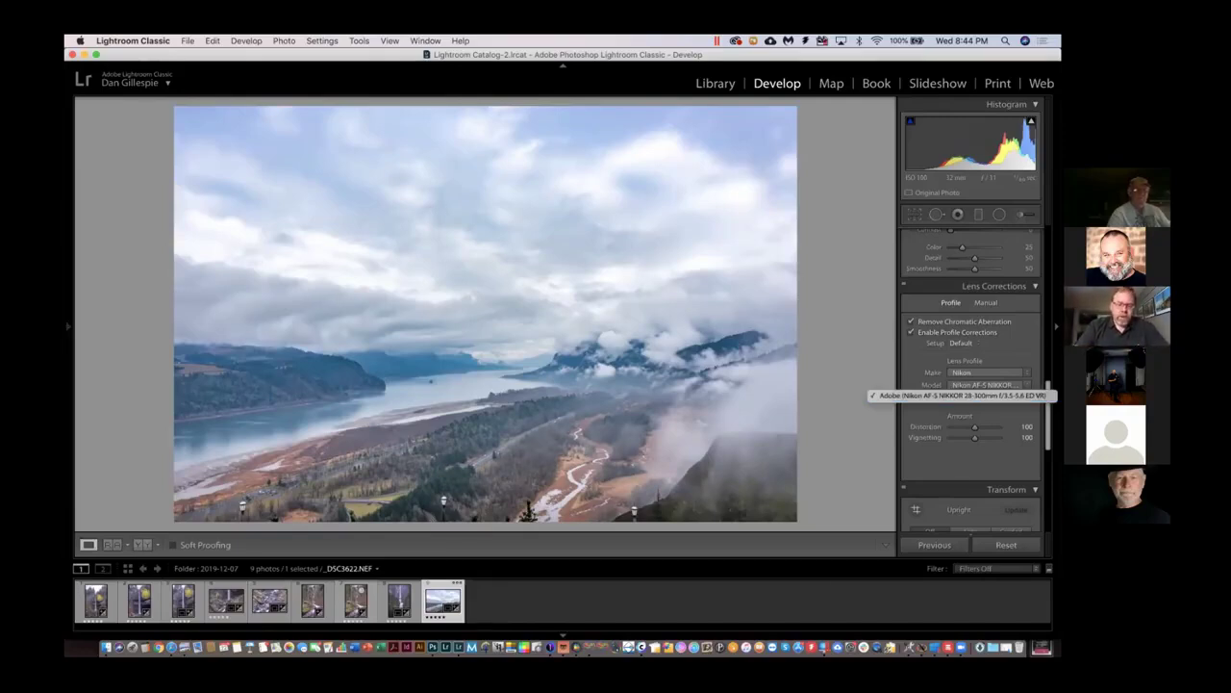
- Close the lens profile list unchanged, scroll back up to Basic, and switch to Safari
click(151, 575)
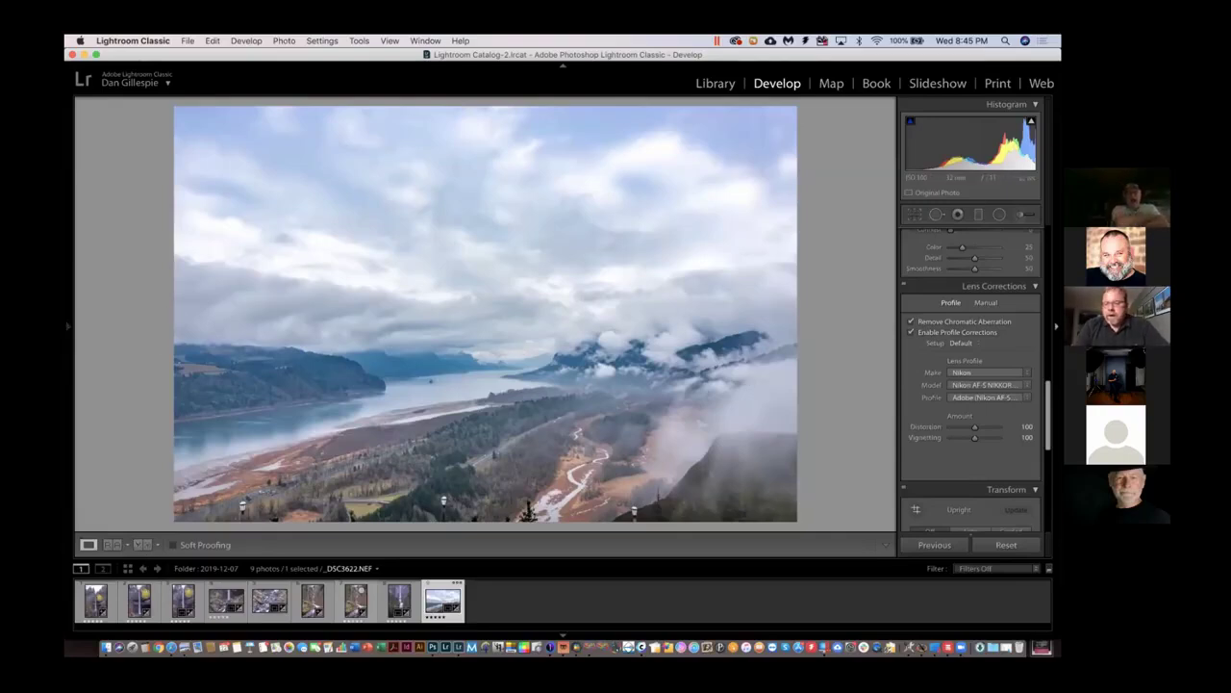
scroll(972, 384, up, 10)
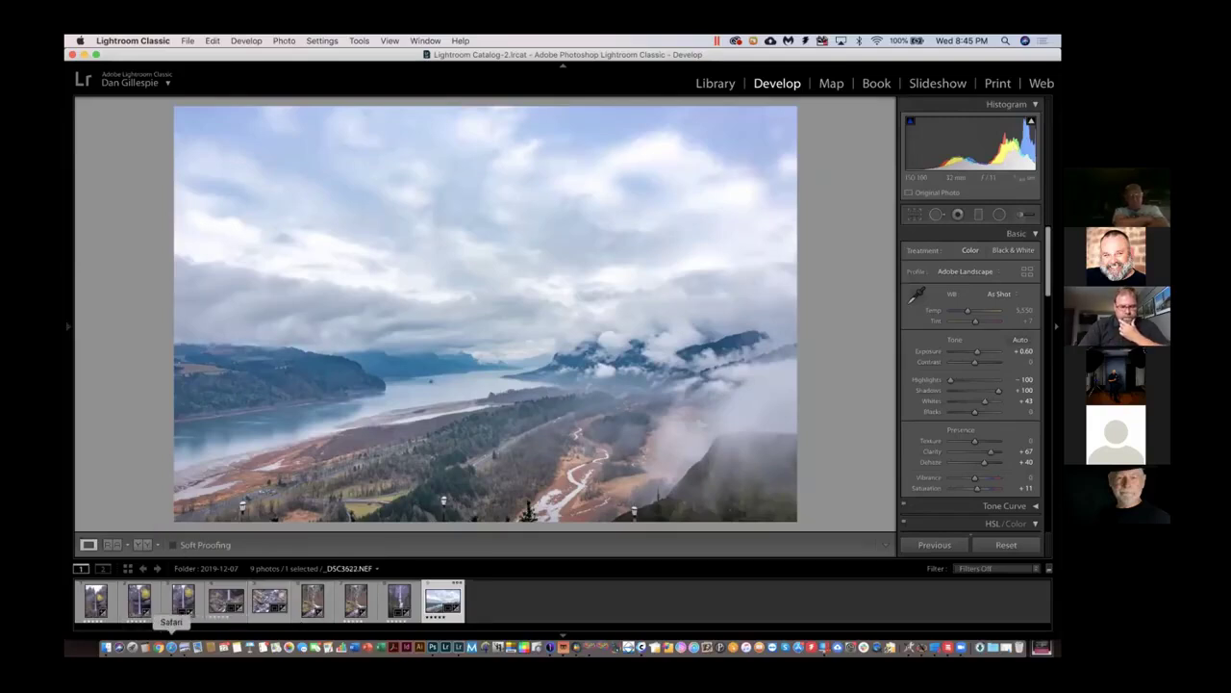
click(172, 646)
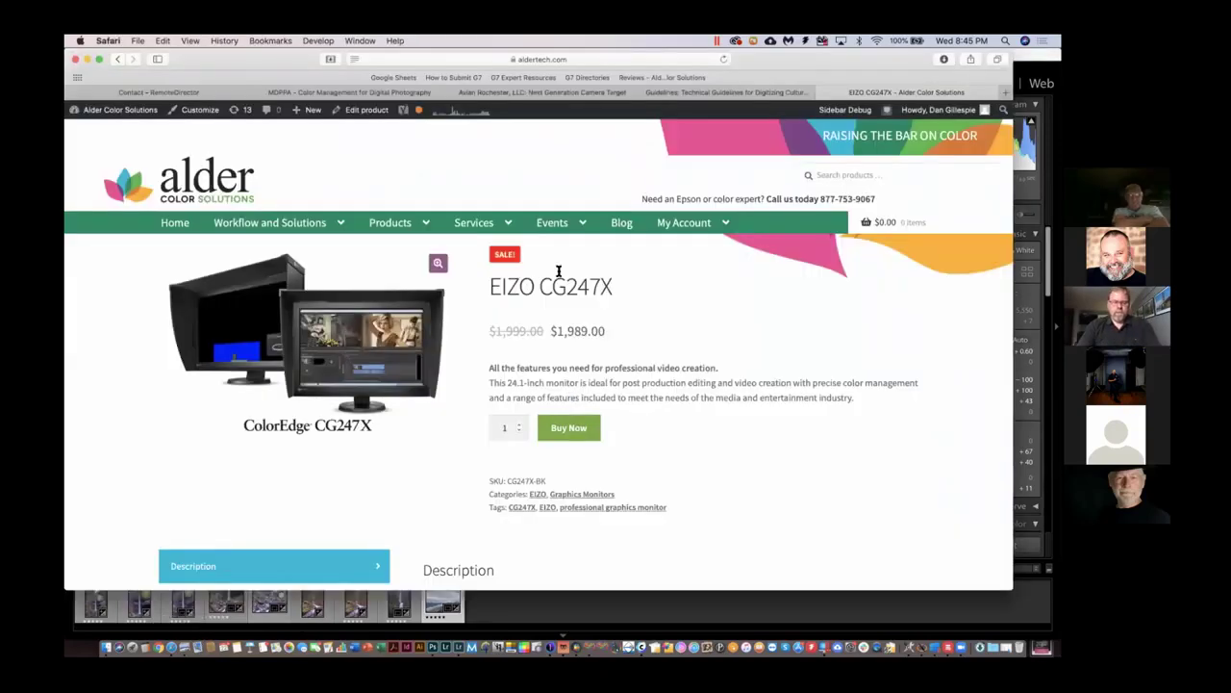
- Search Google for 'colorchecker passport' in a new Safari tab
key(super+t)
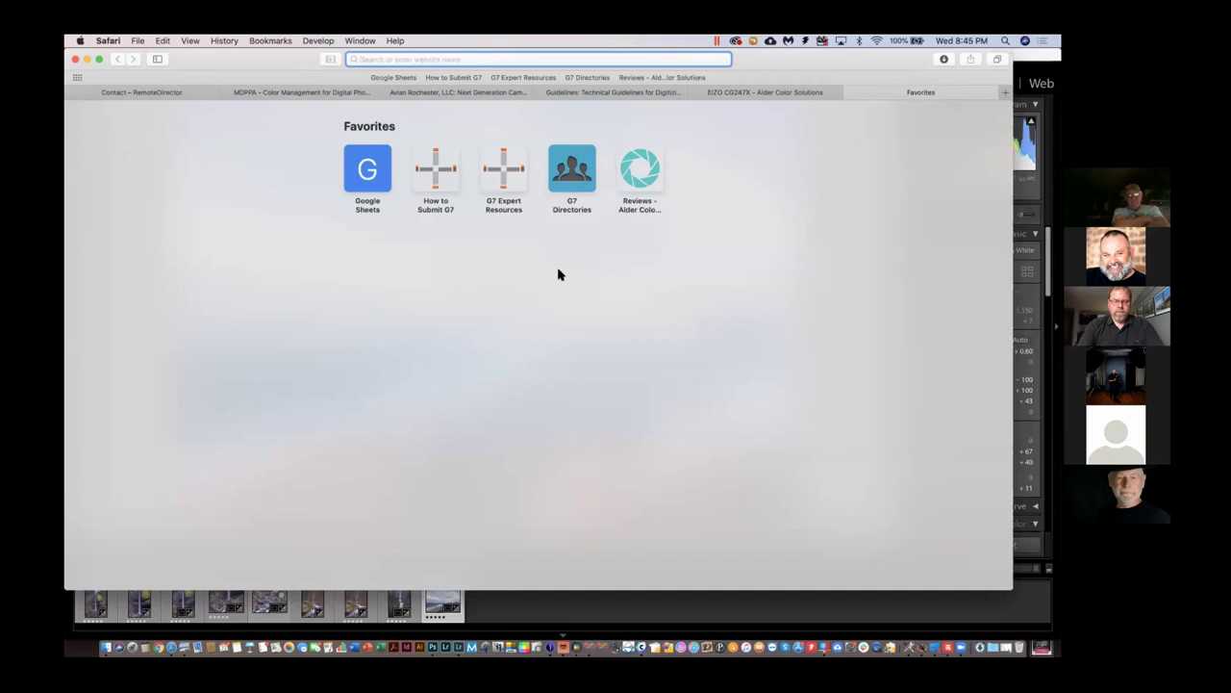
text(colorch)
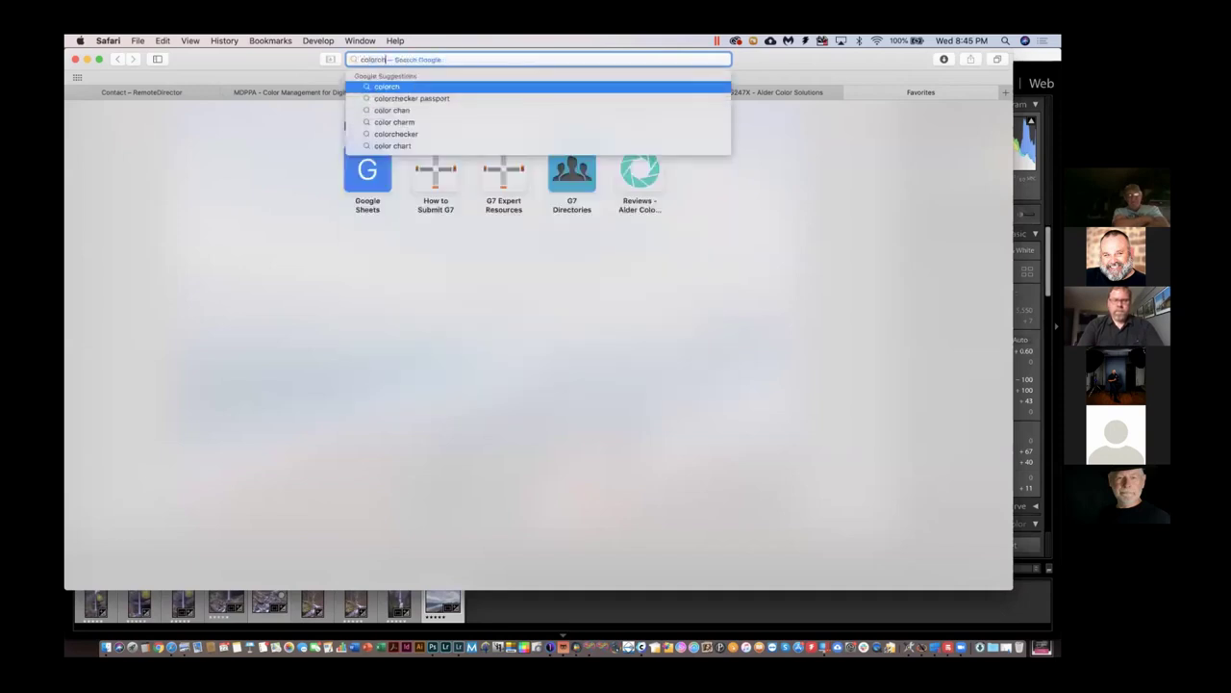
text(ecker)
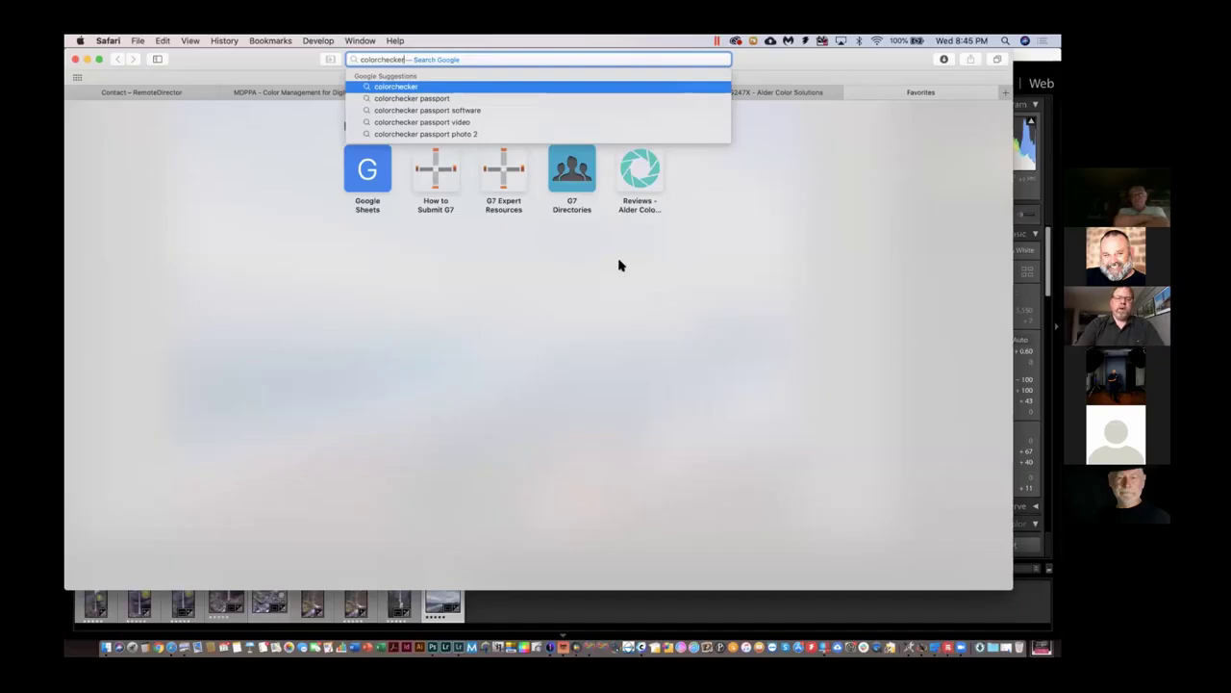
key(Down)
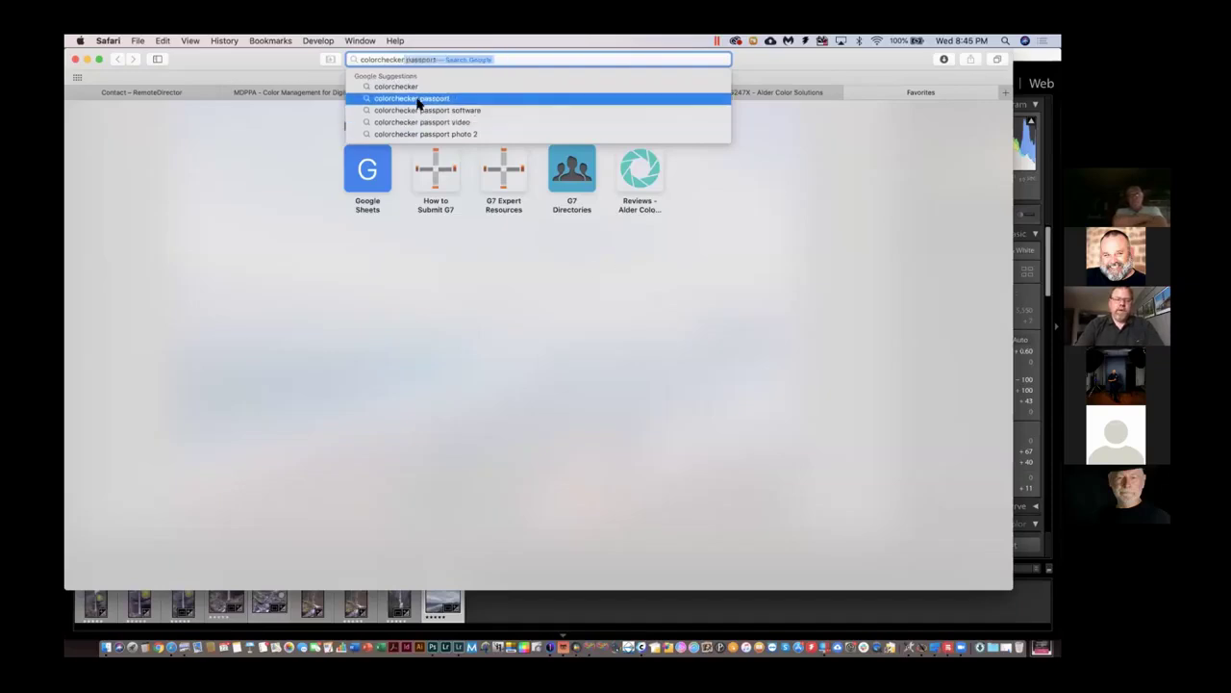
click(417, 100)
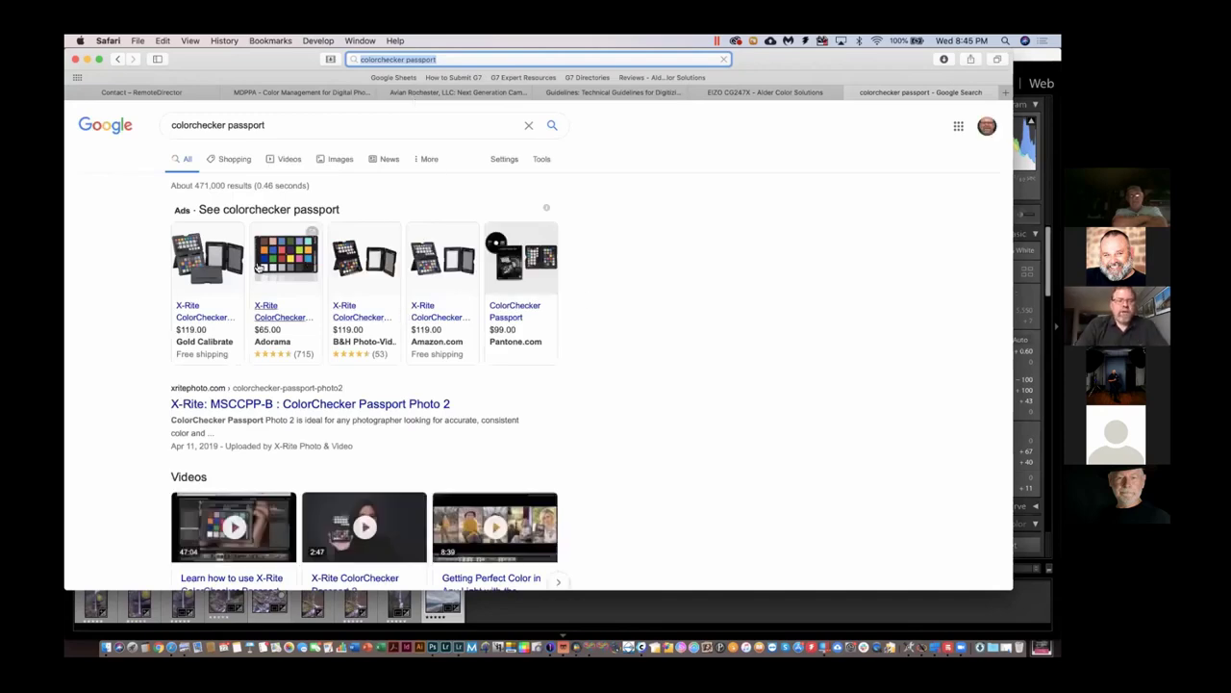
mouse_move(293, 245)
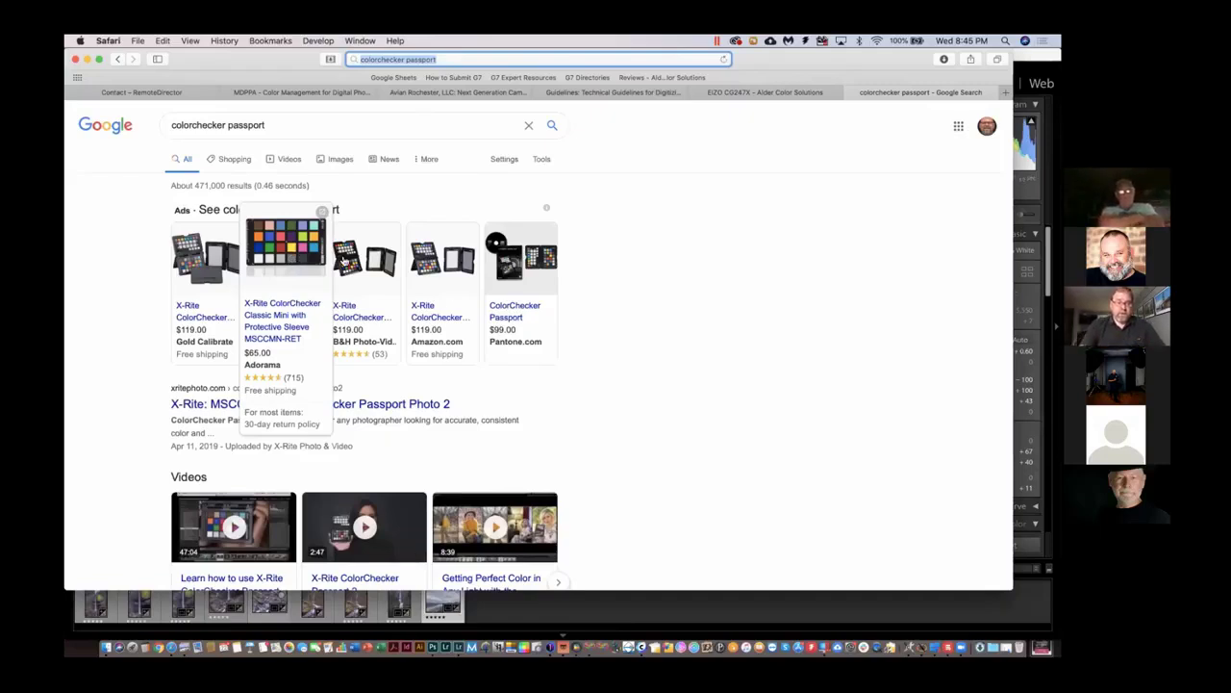
mouse_move(370, 261)
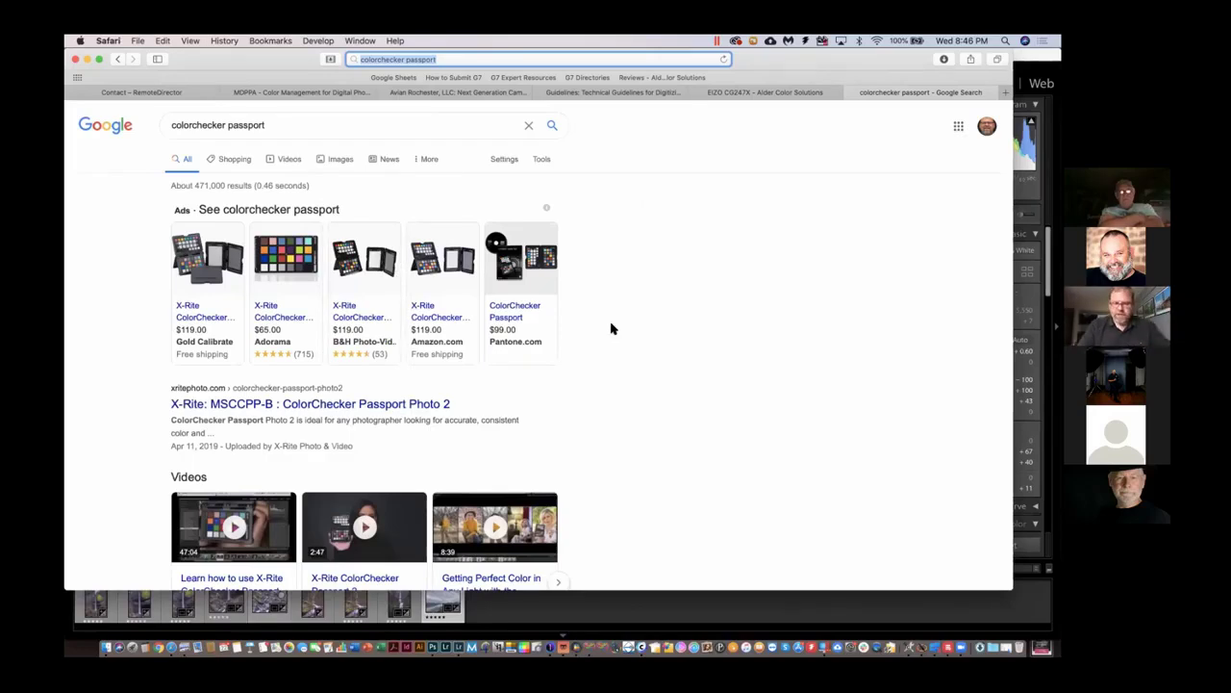
scroll(611, 329, down, 3)
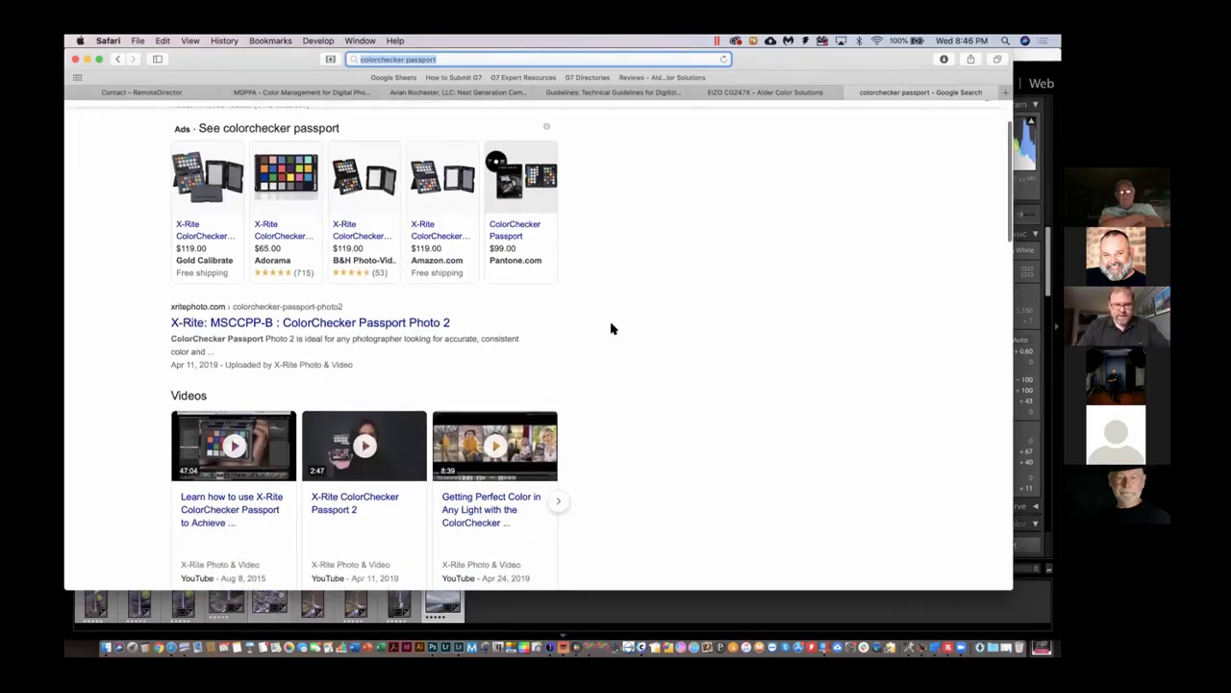
scroll(611, 329, down, 2)
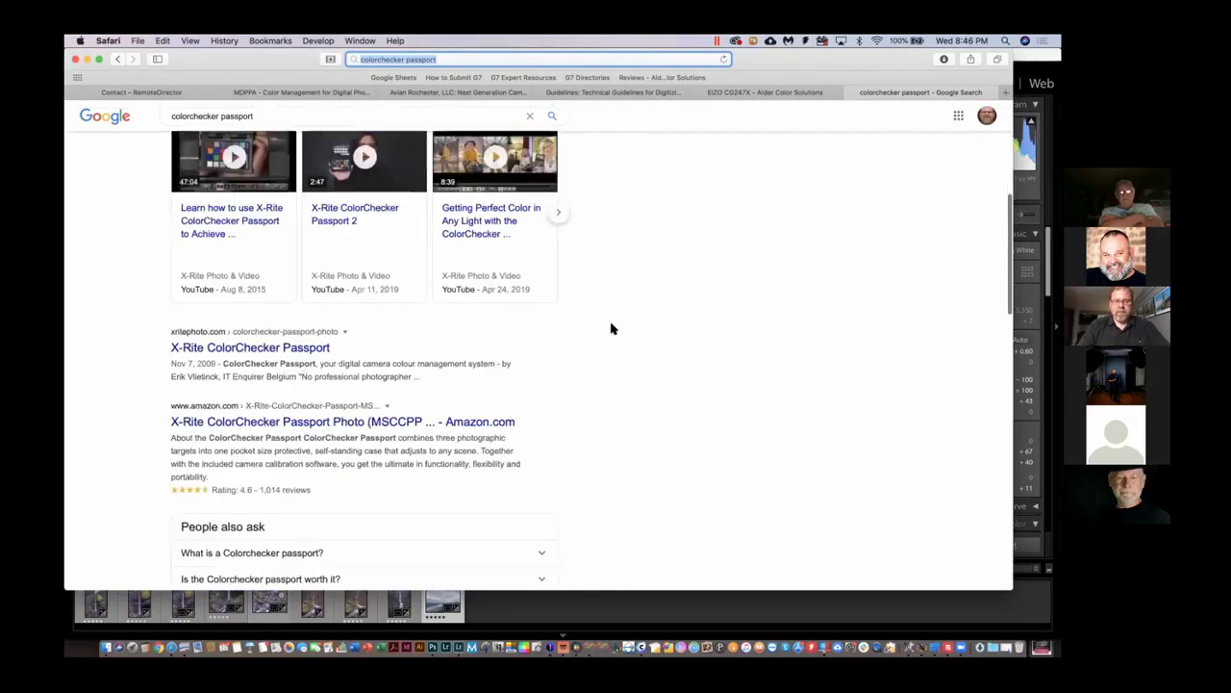
scroll(611, 327, up, 5)
click(669, 179)
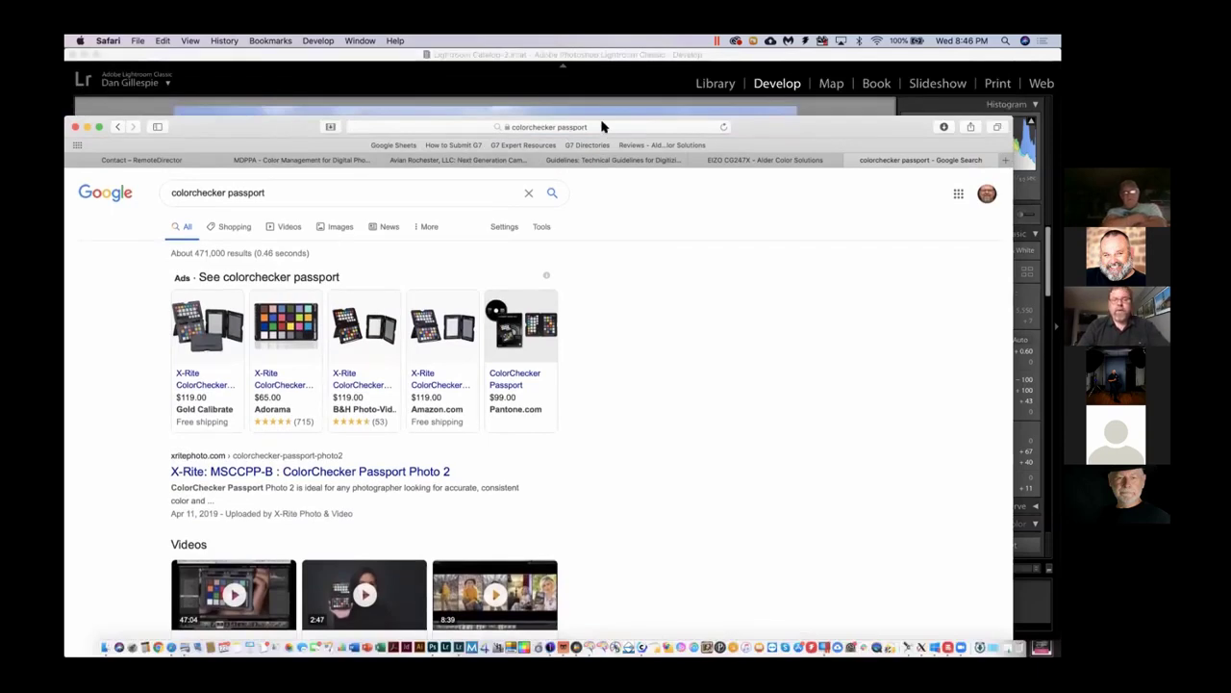
click(583, 126)
- Change the search to 'colorchecker digital sg' and enlarge the X-Rite ColorChecker SG card image
click(485, 128)
key(BackSpace)
key(BackSpace)
key(BackSpace)
key(BackSpace)
key(BackSpace)
key(BackSpace)
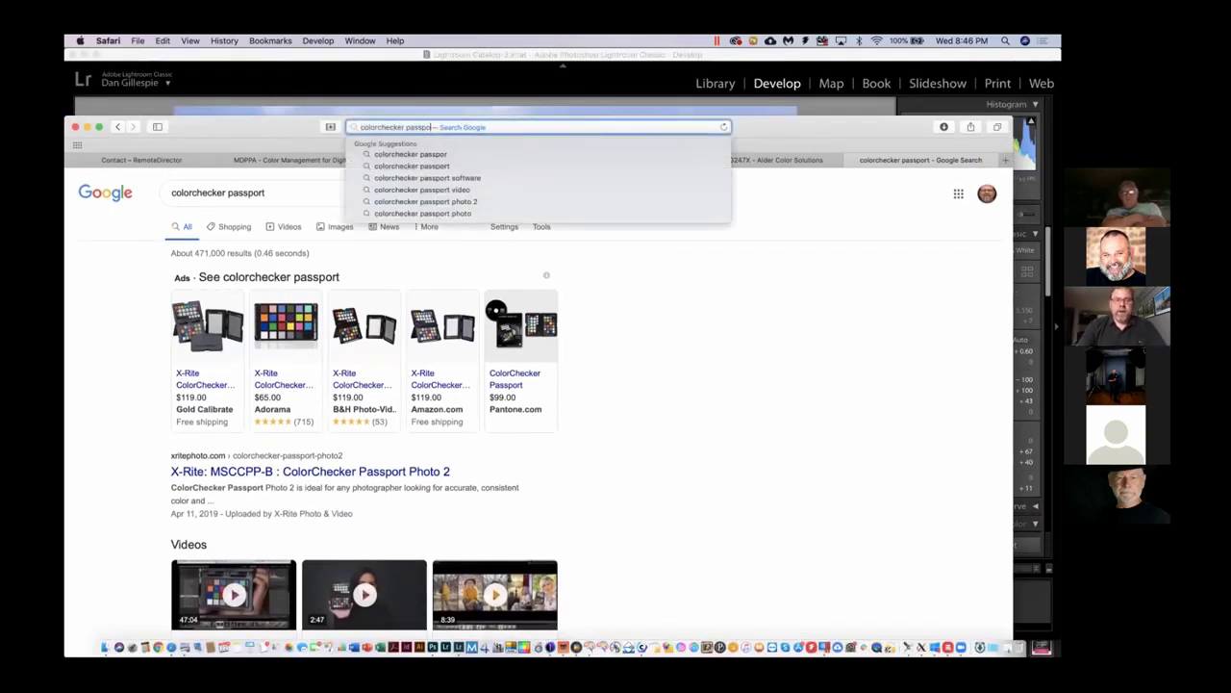
key(BackSpace)
key(BackSpace)
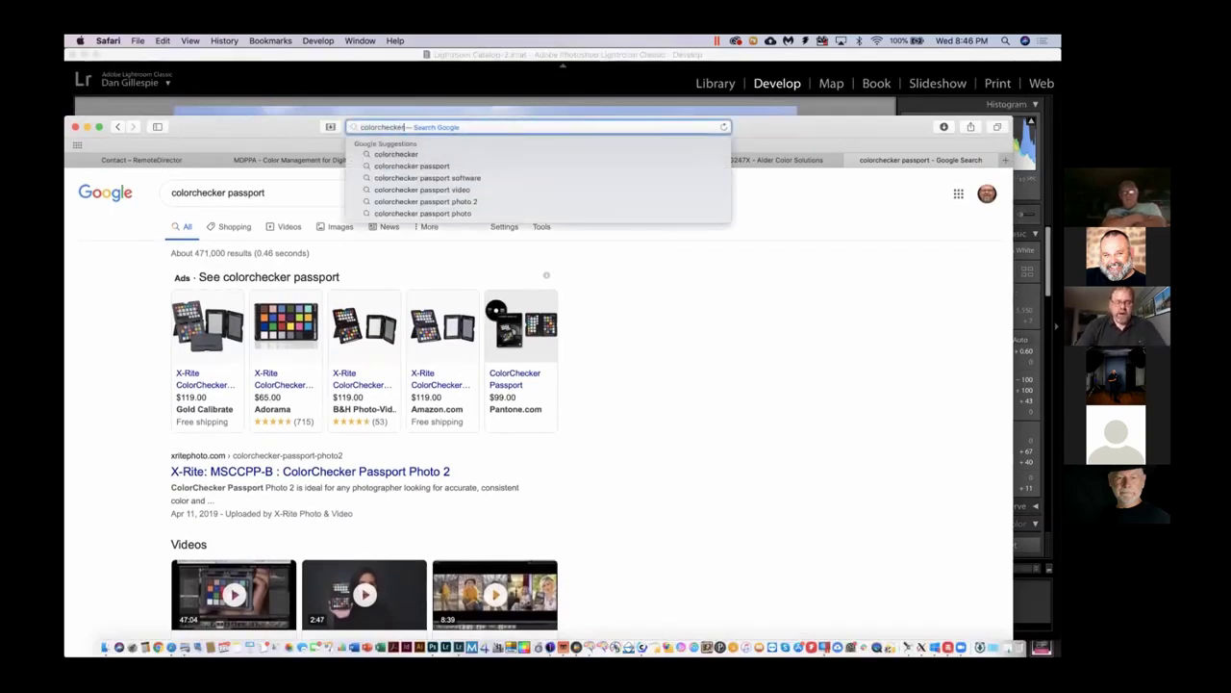
text(digital s)
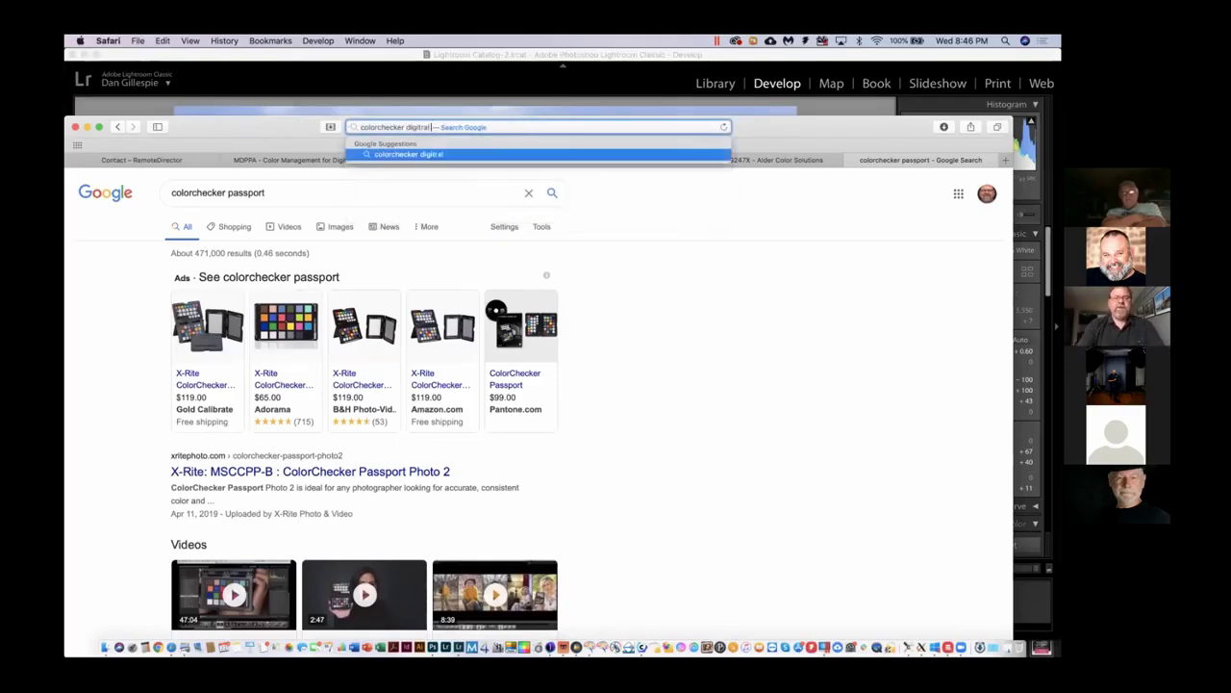
key(BackSpace)
key(BackSpace)
key(BackSpace)
key(BackSpace)
text(r)
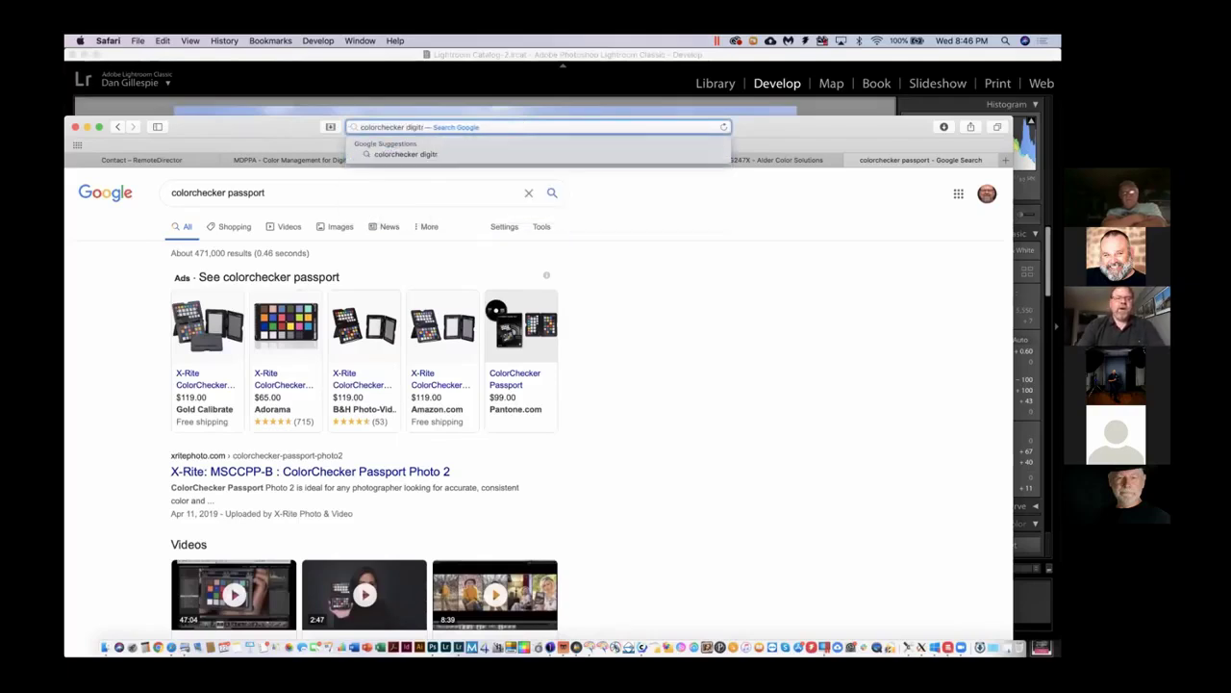
key(BackSpace)
text(al s)
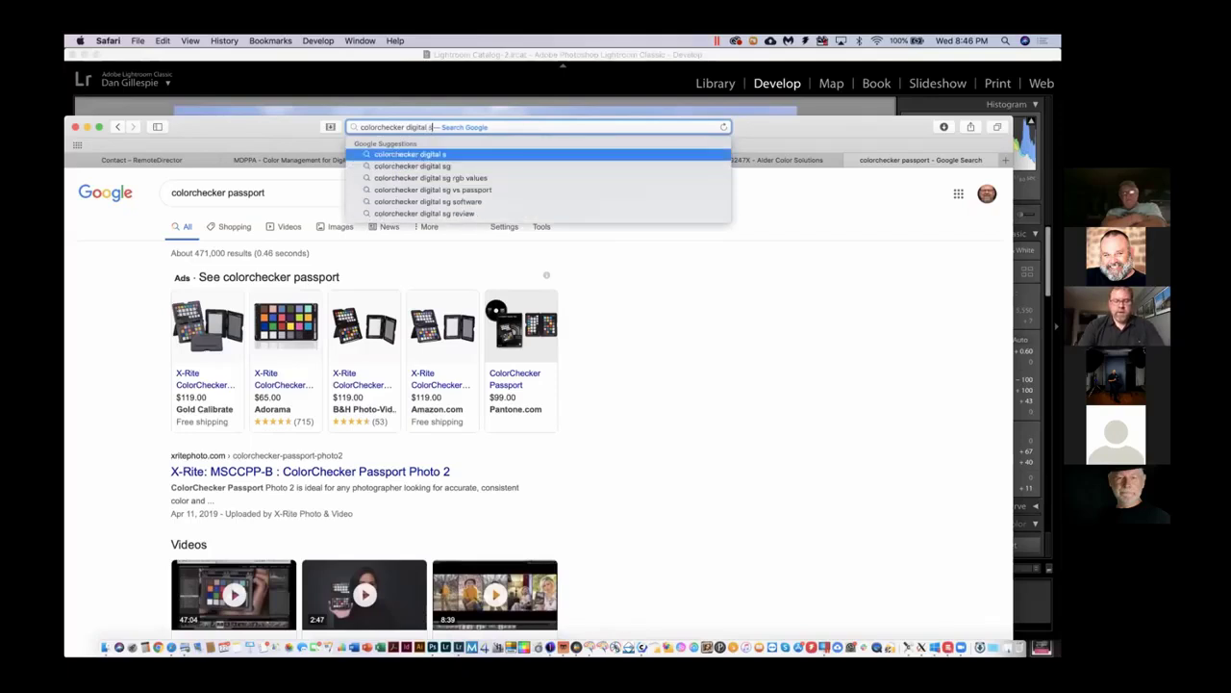
text(g)
key(Return)
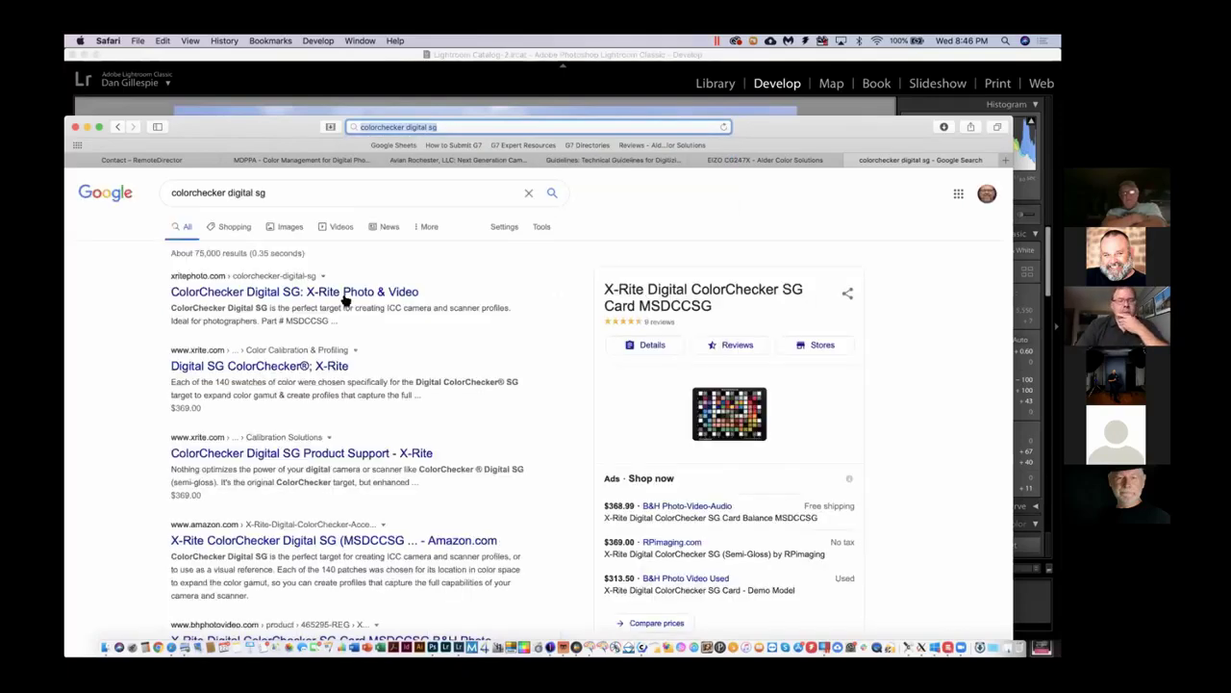
click(755, 423)
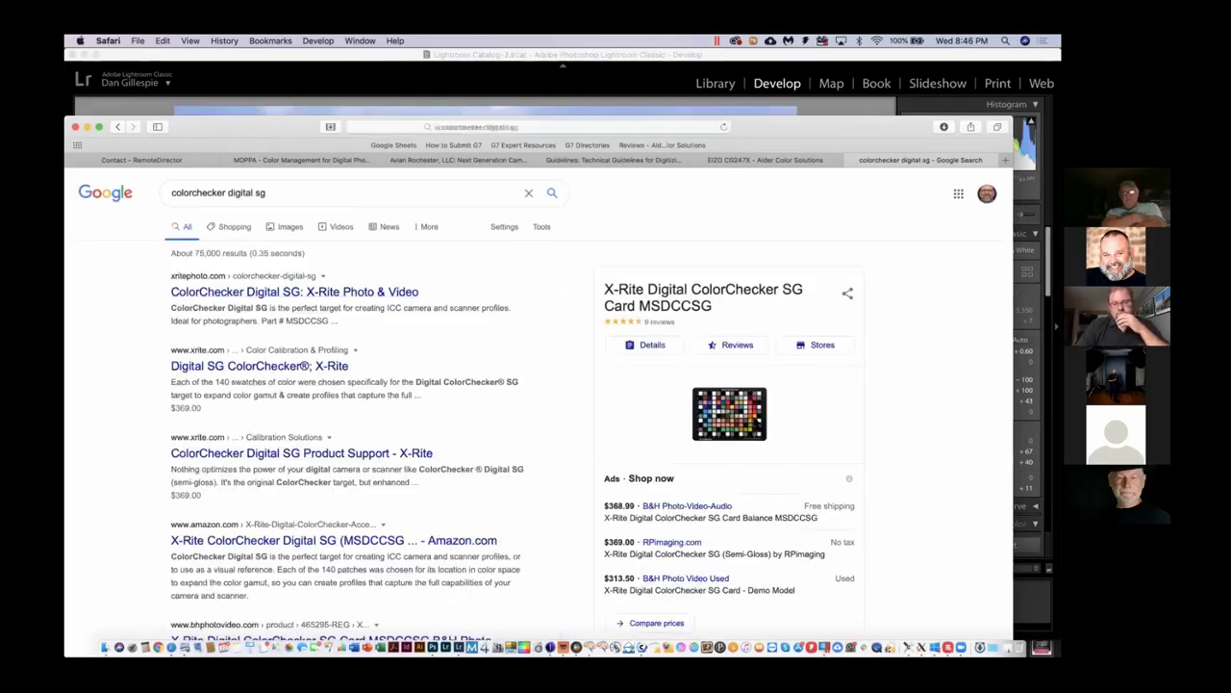
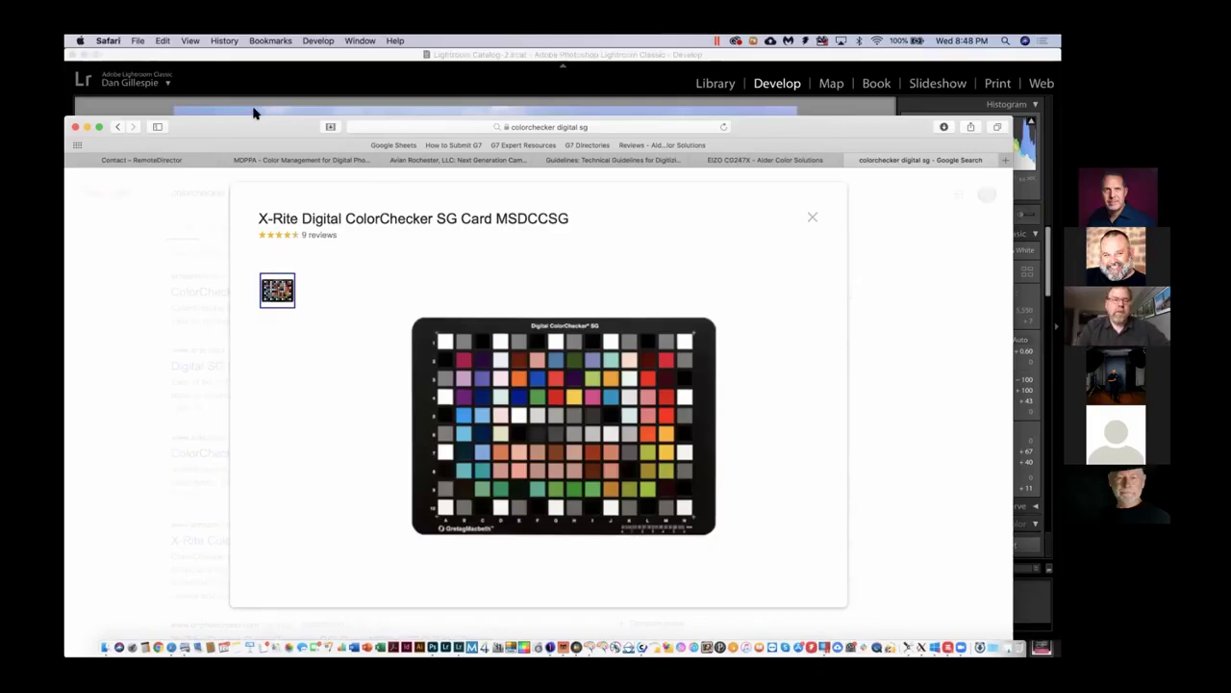
- Hide Safari and return to Lightroom Classic's Develop view of the river-gorge photo
key(super+h)
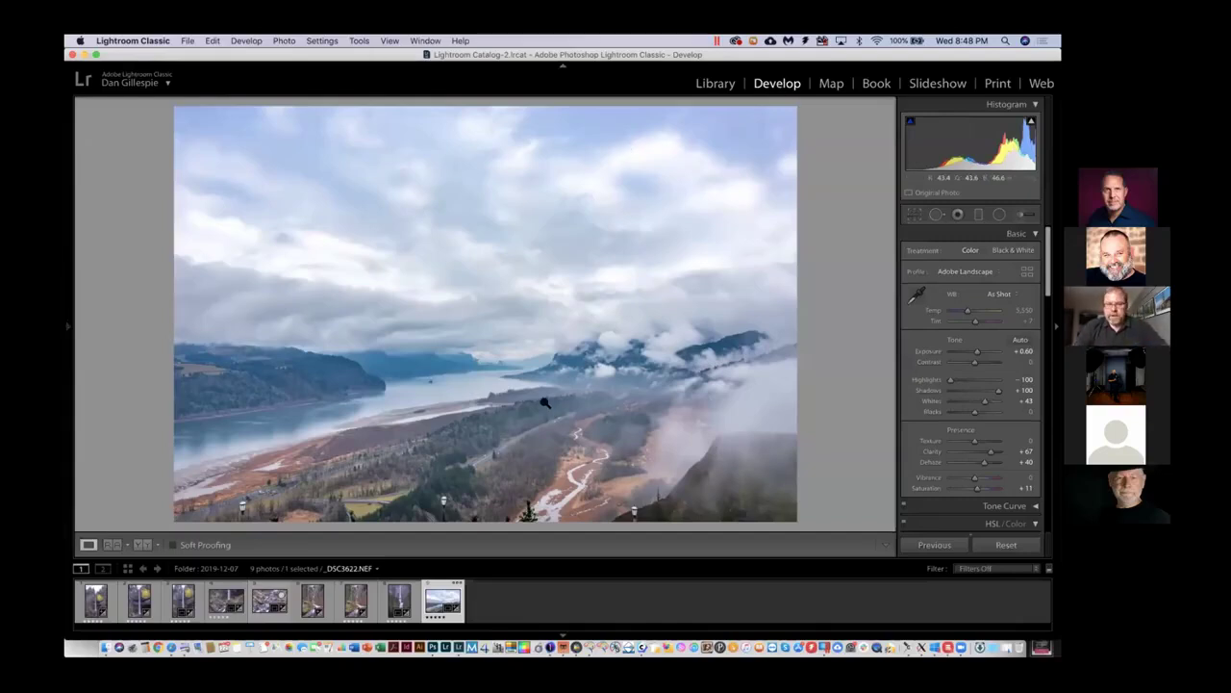
click(390, 41)
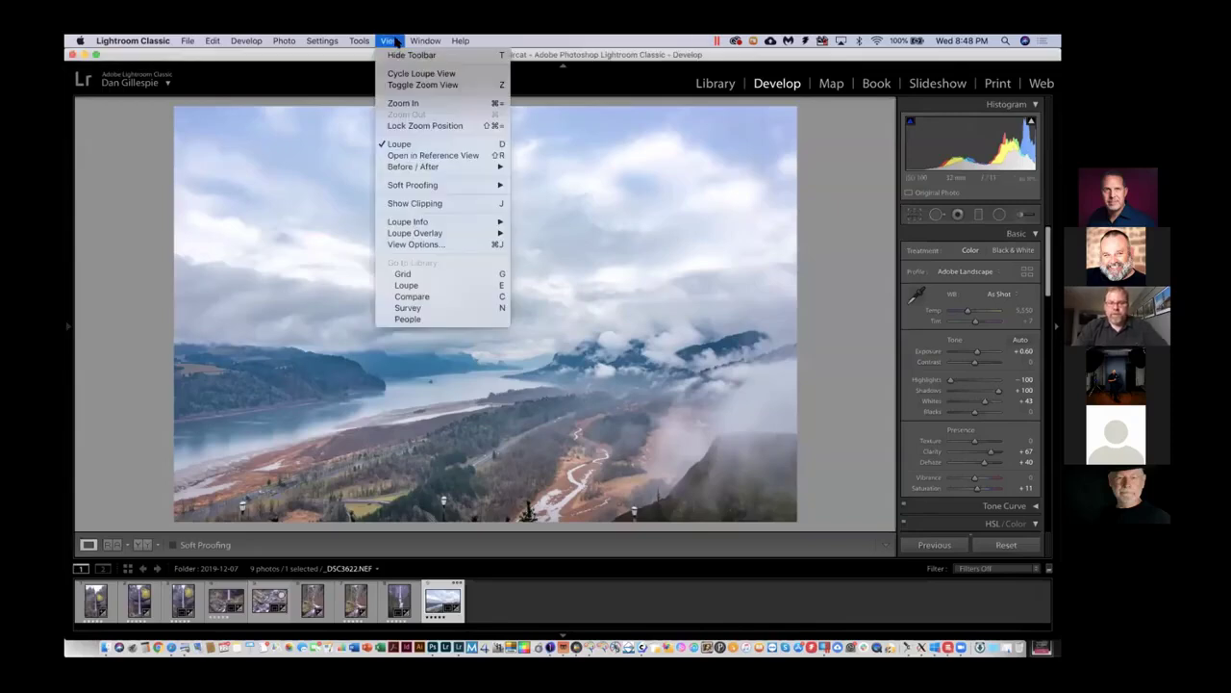
- Choose View > Soft Proofing > Show Proof for the river-gorge photo
mouse_move(414, 187)
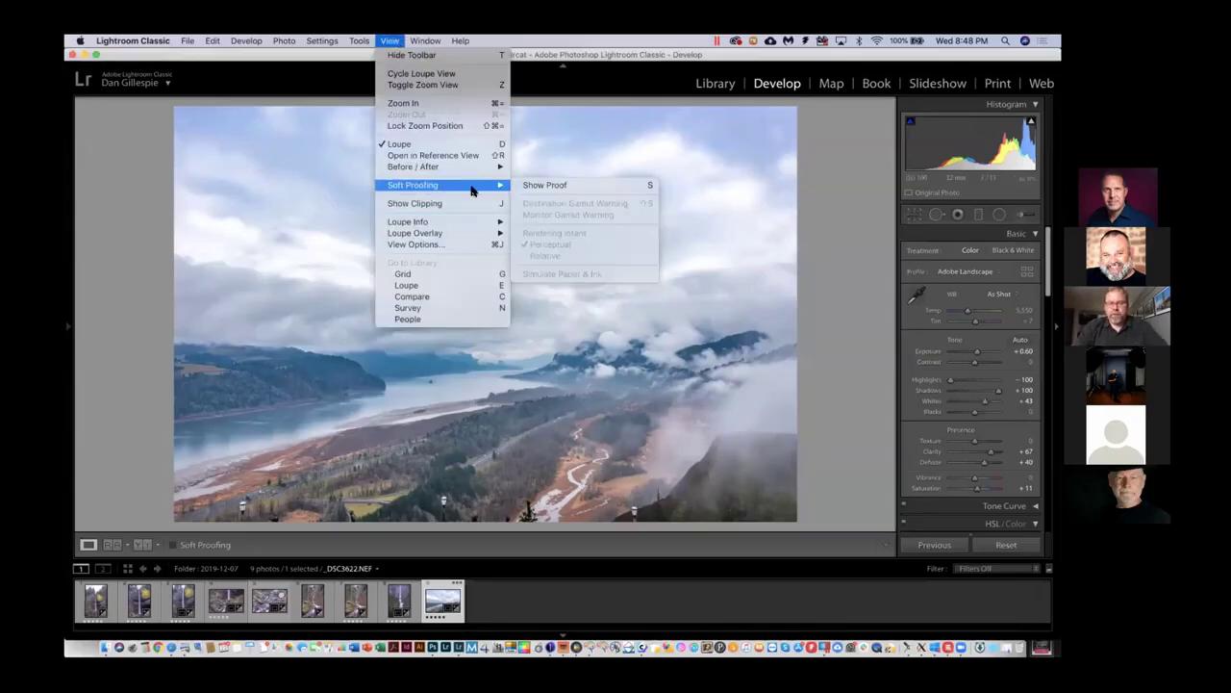
click(540, 186)
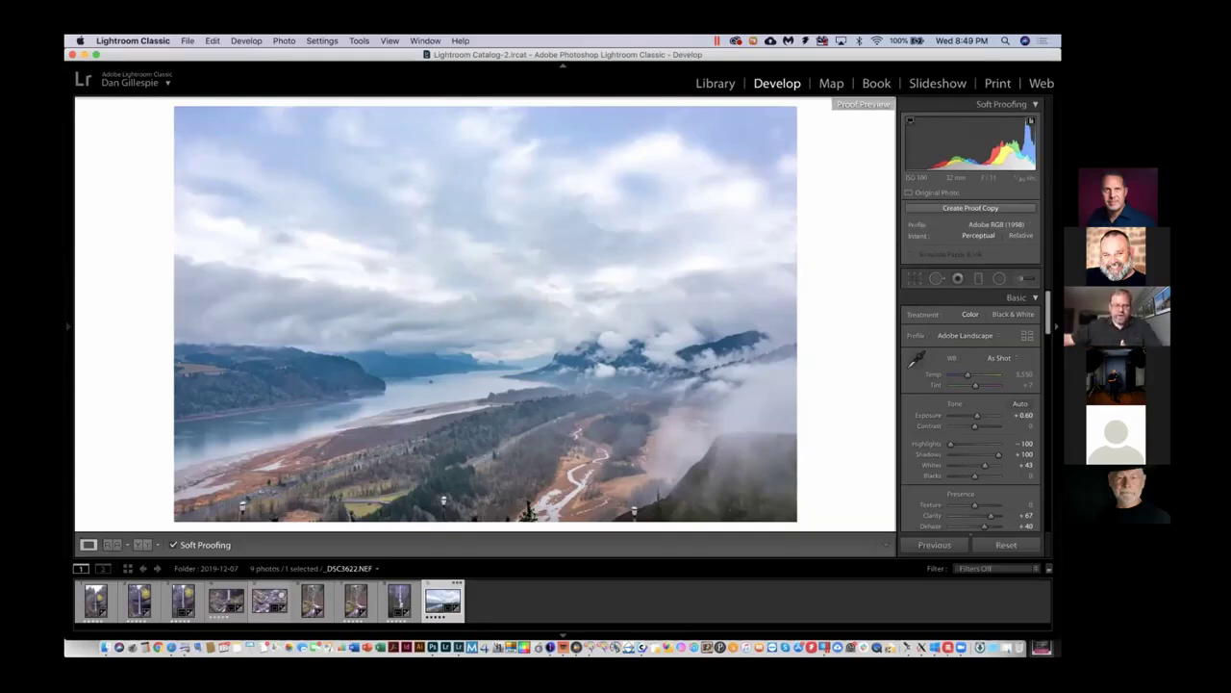
- Add and select the EPSON SC-P9500_7500 Premium Glossy proof profile, then enable Simulate Paper & Ink
click(997, 224)
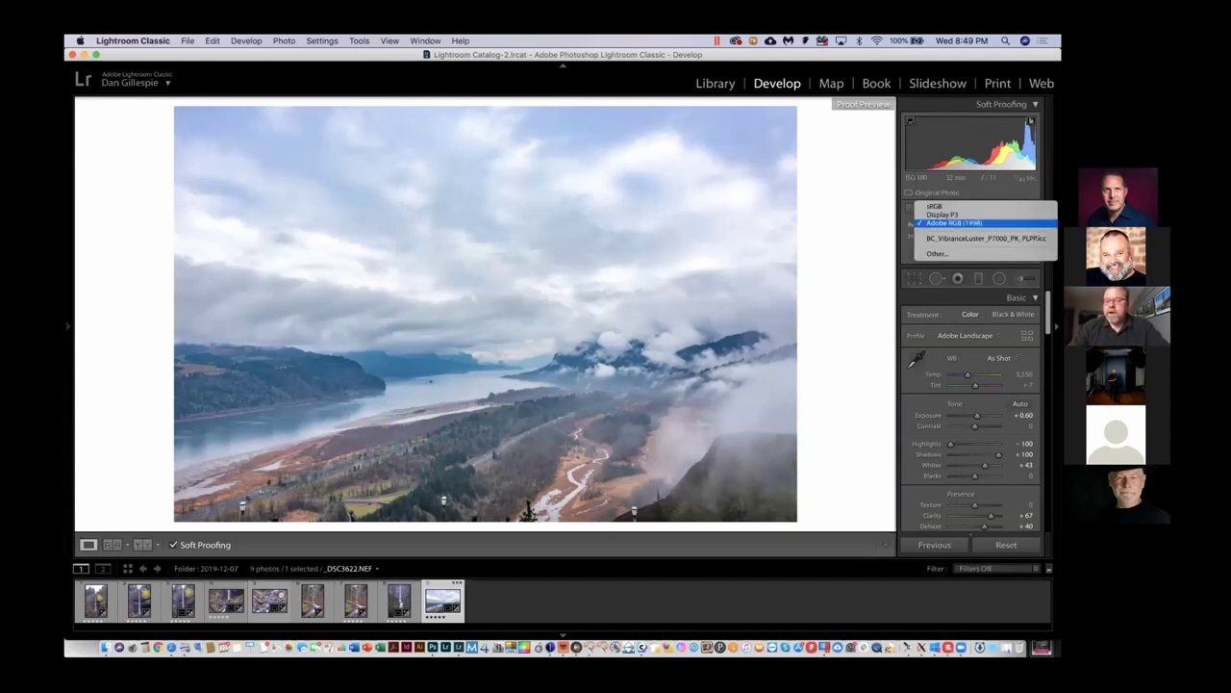
click(937, 254)
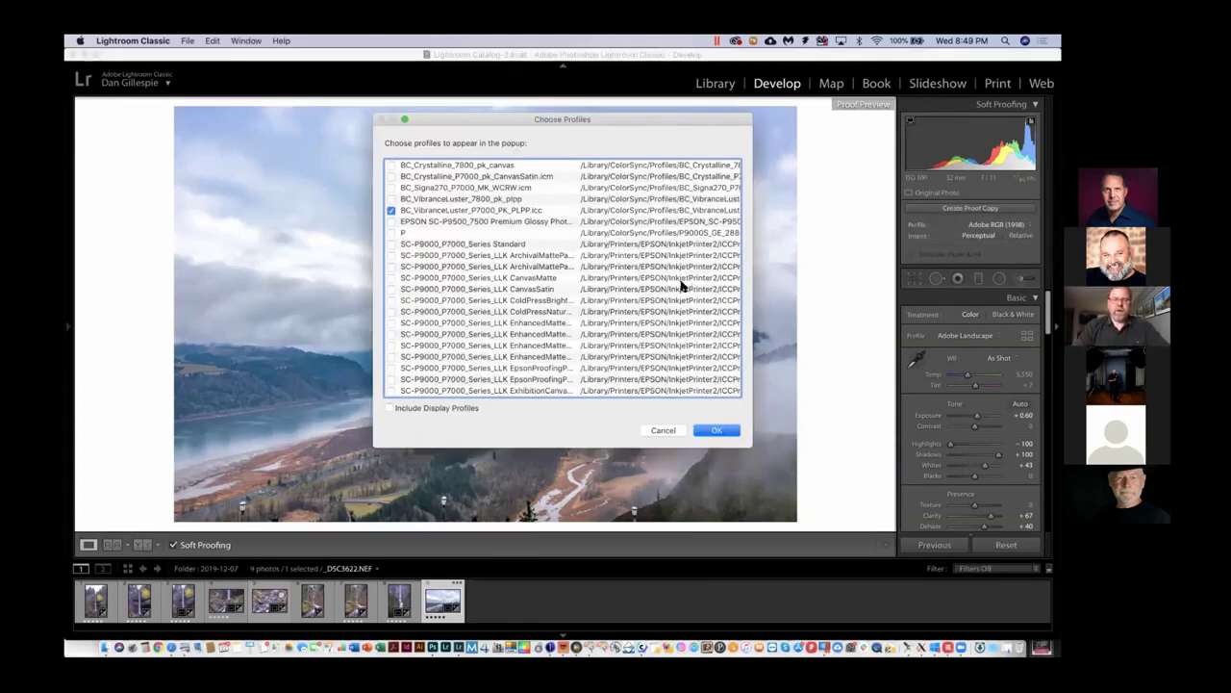
click(389, 223)
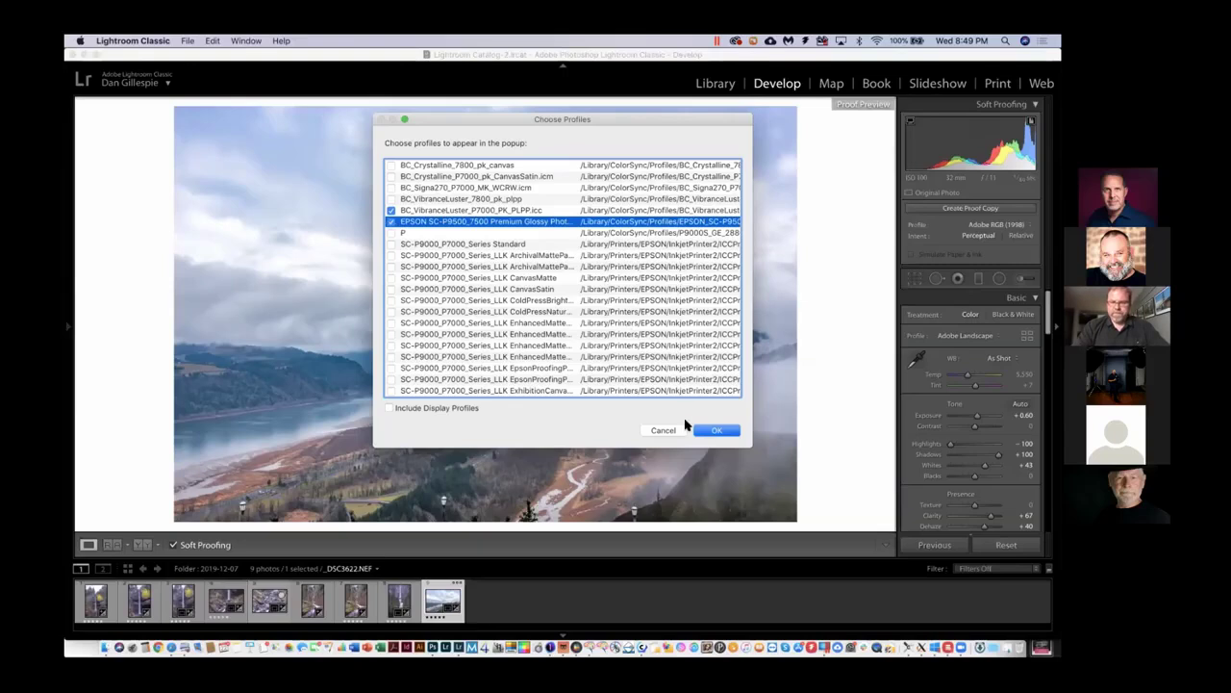
click(726, 433)
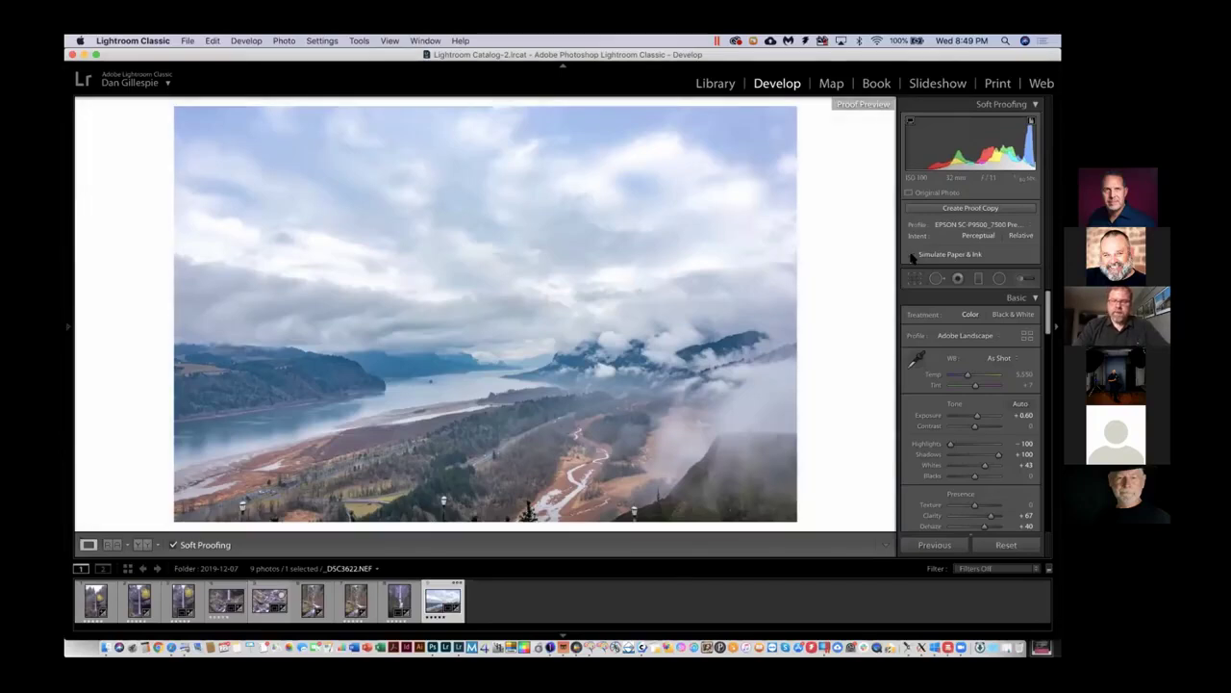
click(913, 256)
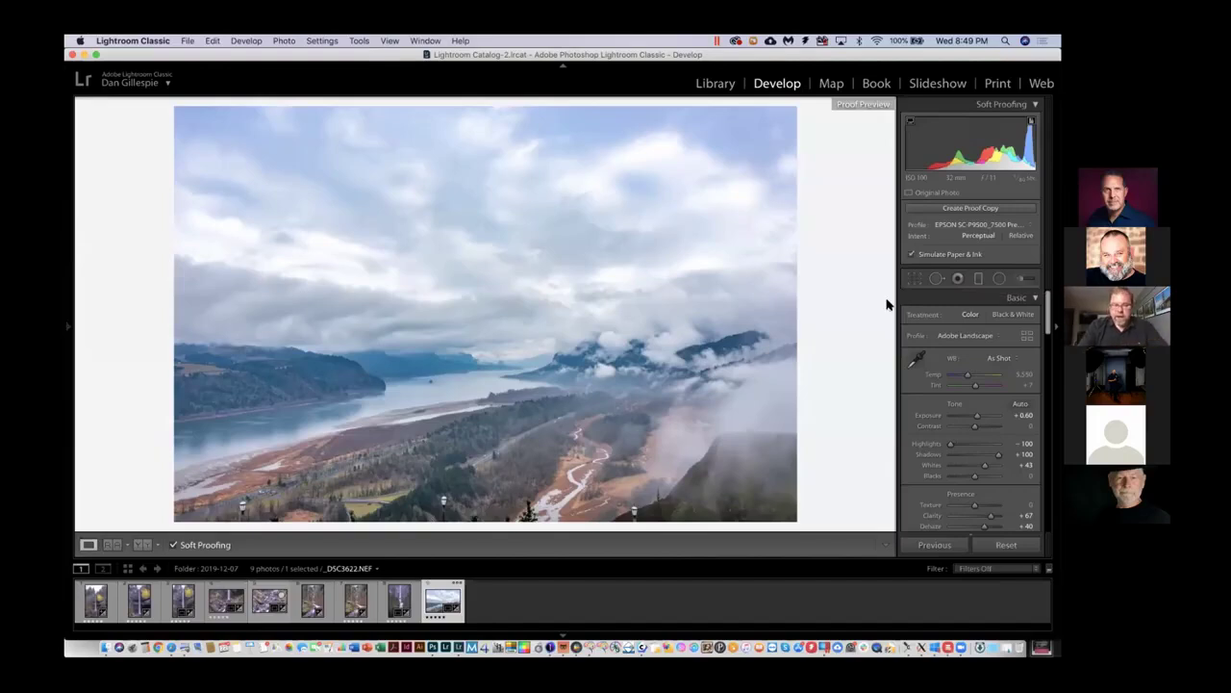
right_click(539, 286)
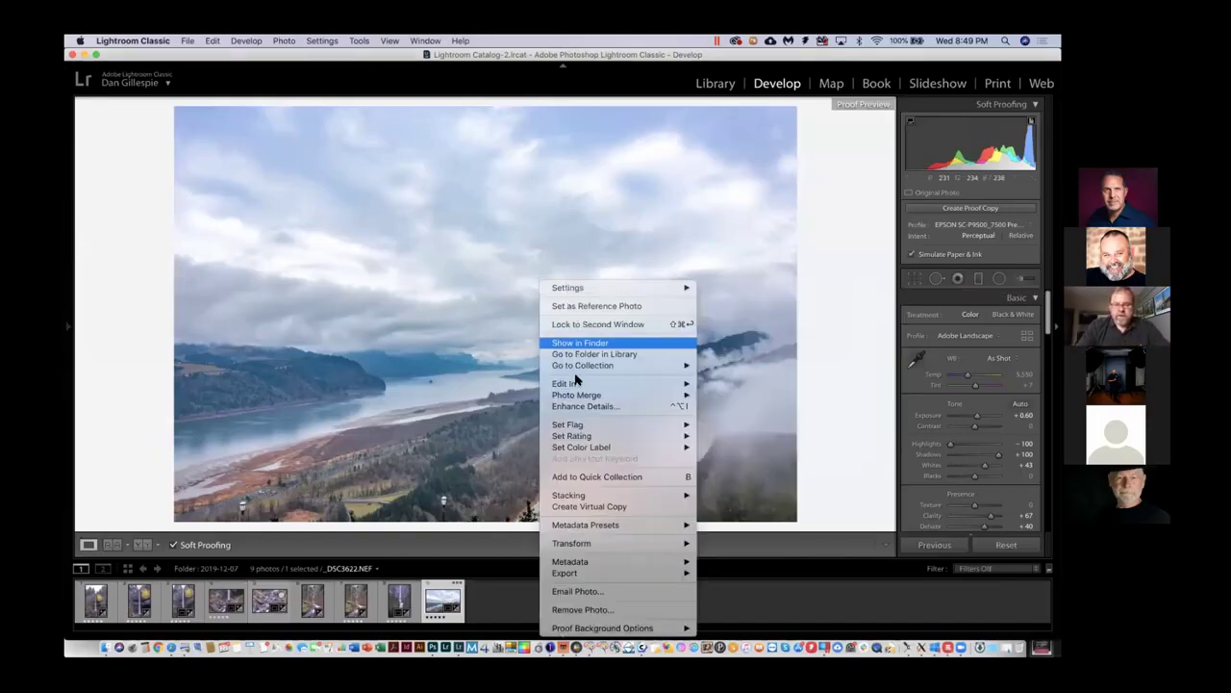
mouse_move(577, 383)
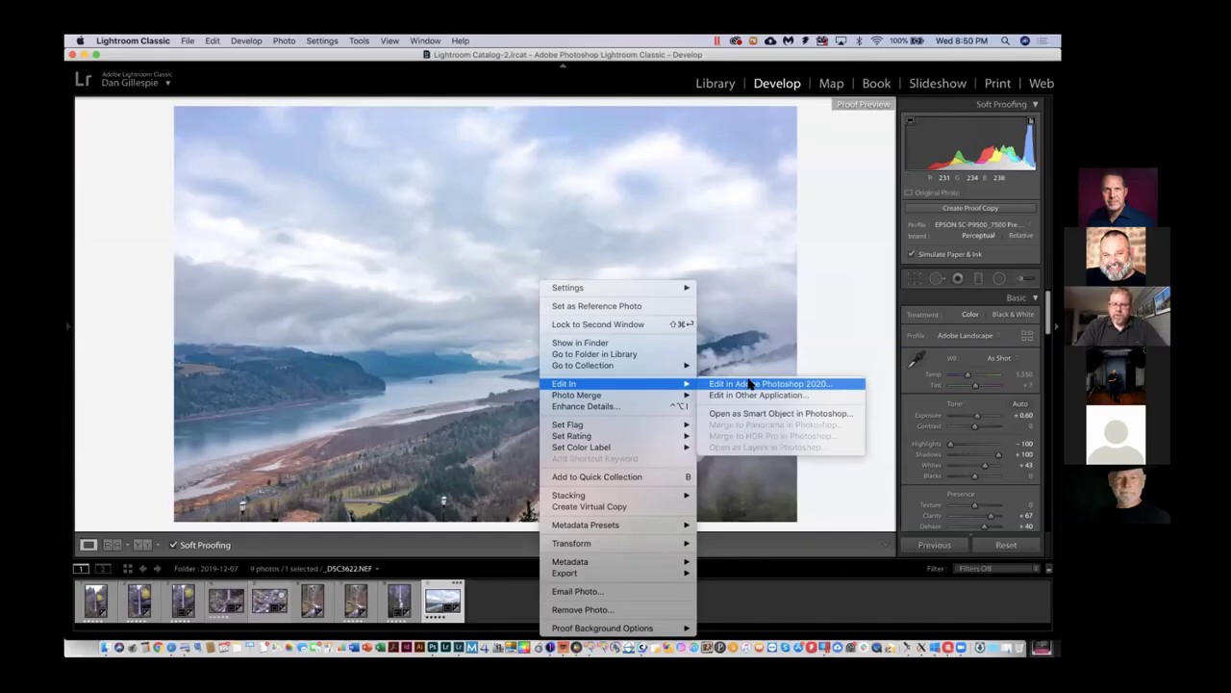
click(798, 282)
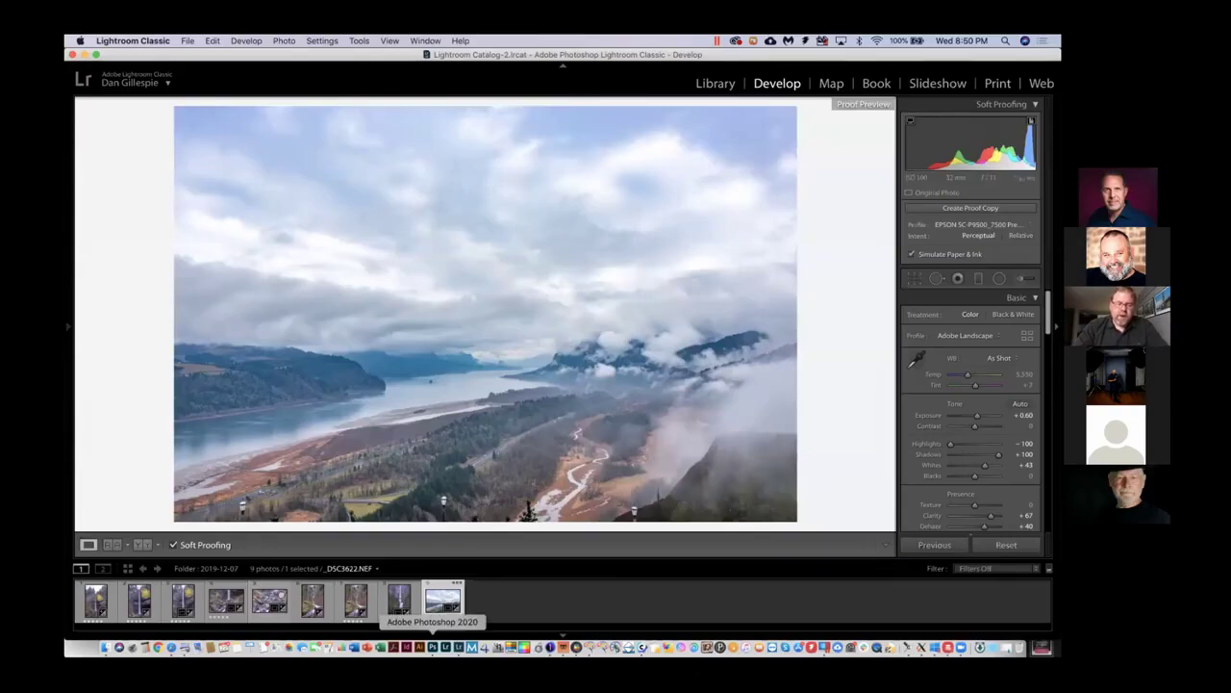
click(432, 646)
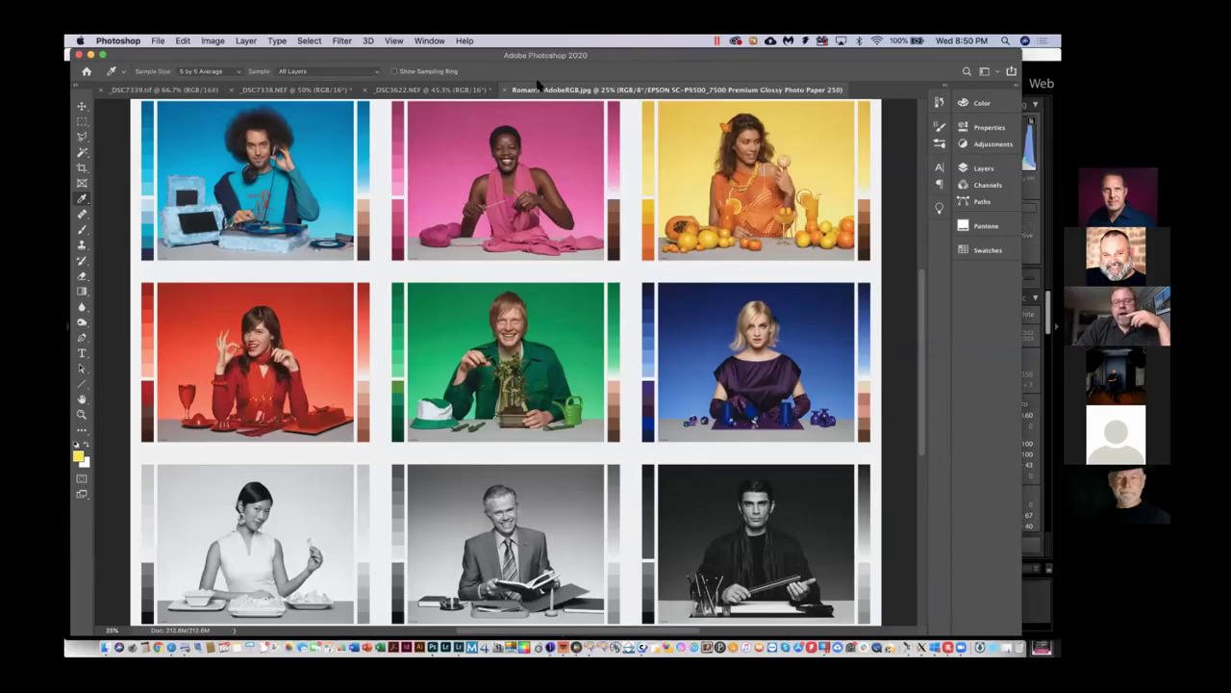
- Float the Roman9-AdobeRGB.jpg document in its own window, then dock it back into the tabs
drag(741, 93, 717, 151)
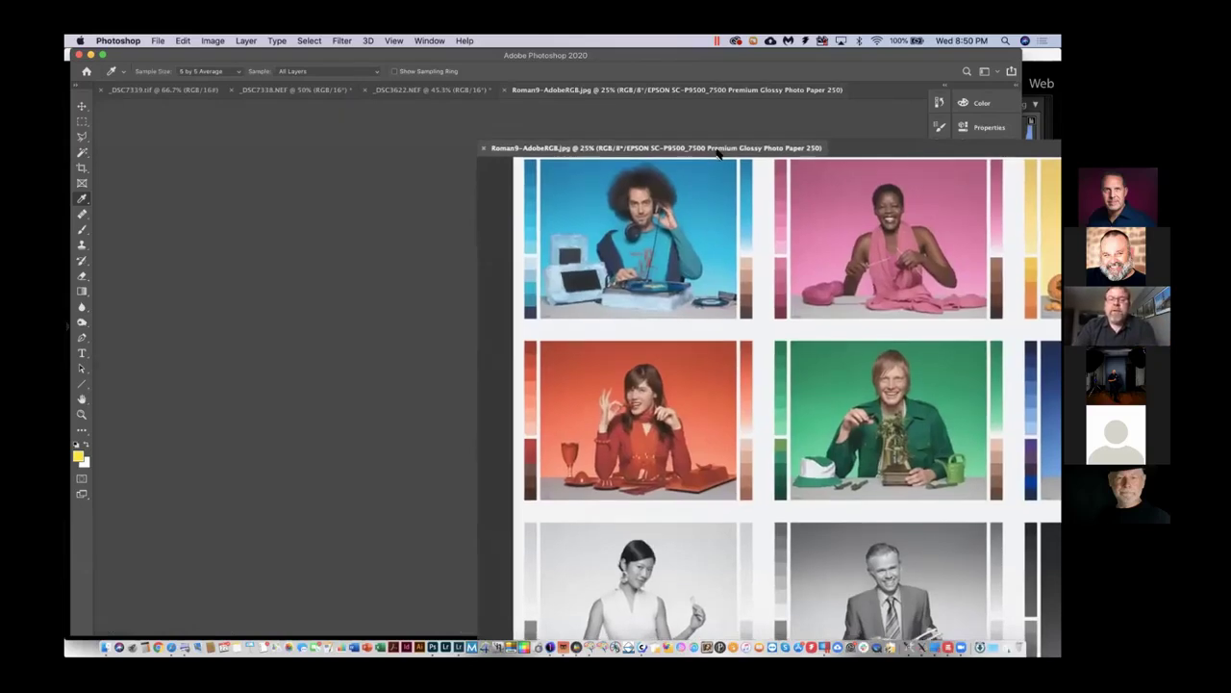
drag(717, 151, 715, 152)
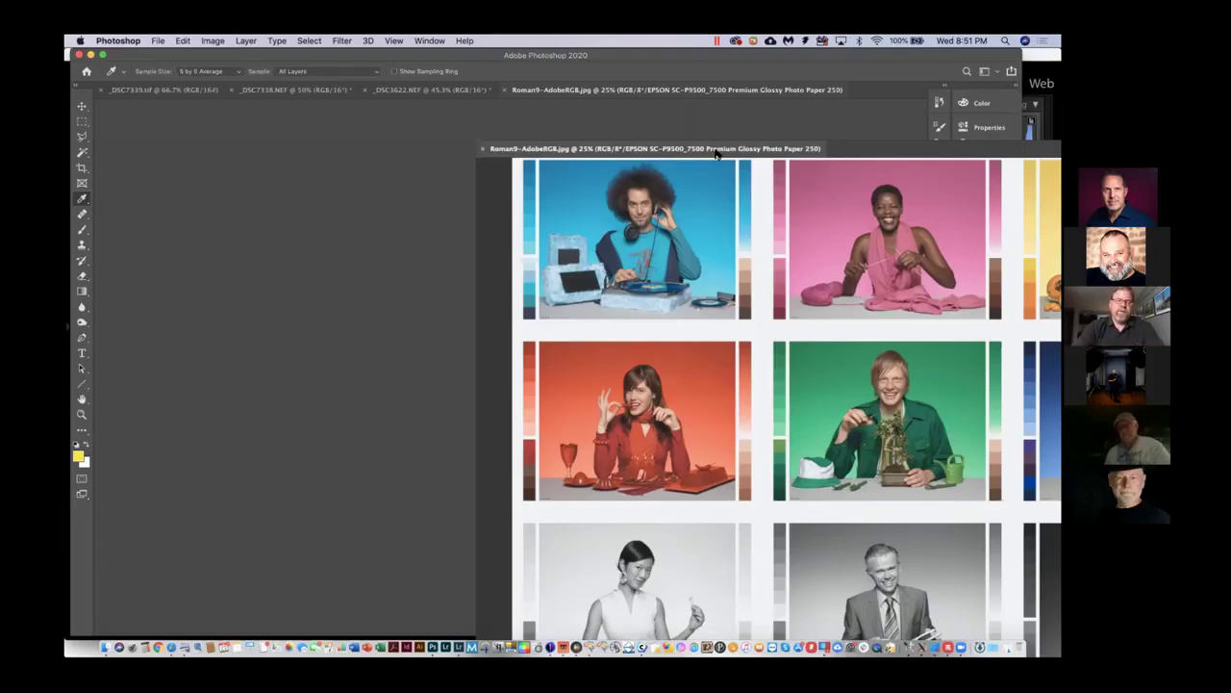
drag(716, 154, 751, 98)
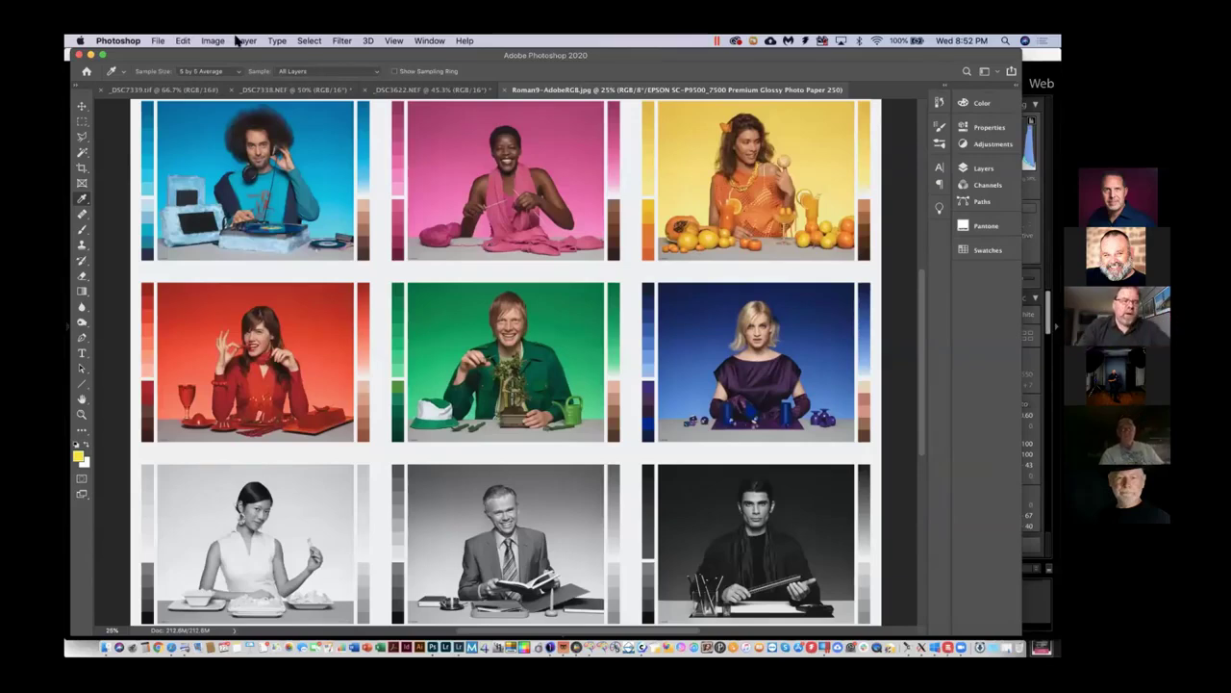
- Open Print Settings for the Roman9 chart and toggle Match Print Colors off and back on
click(158, 40)
click(187, 378)
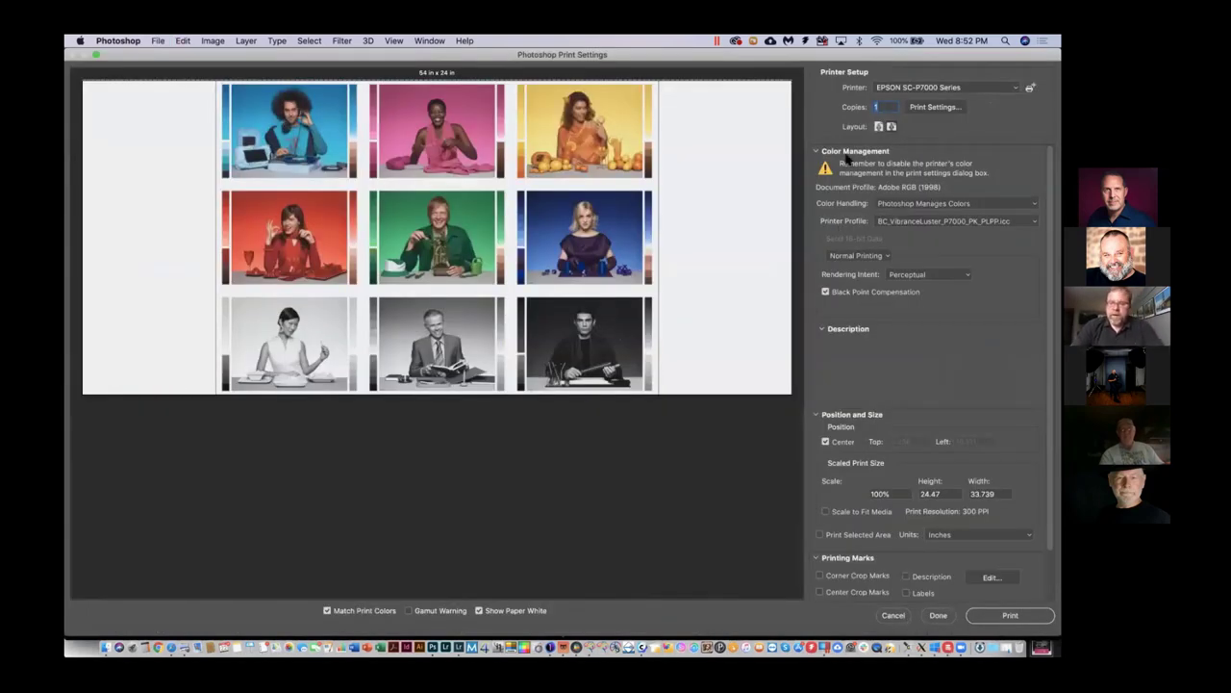
click(326, 610)
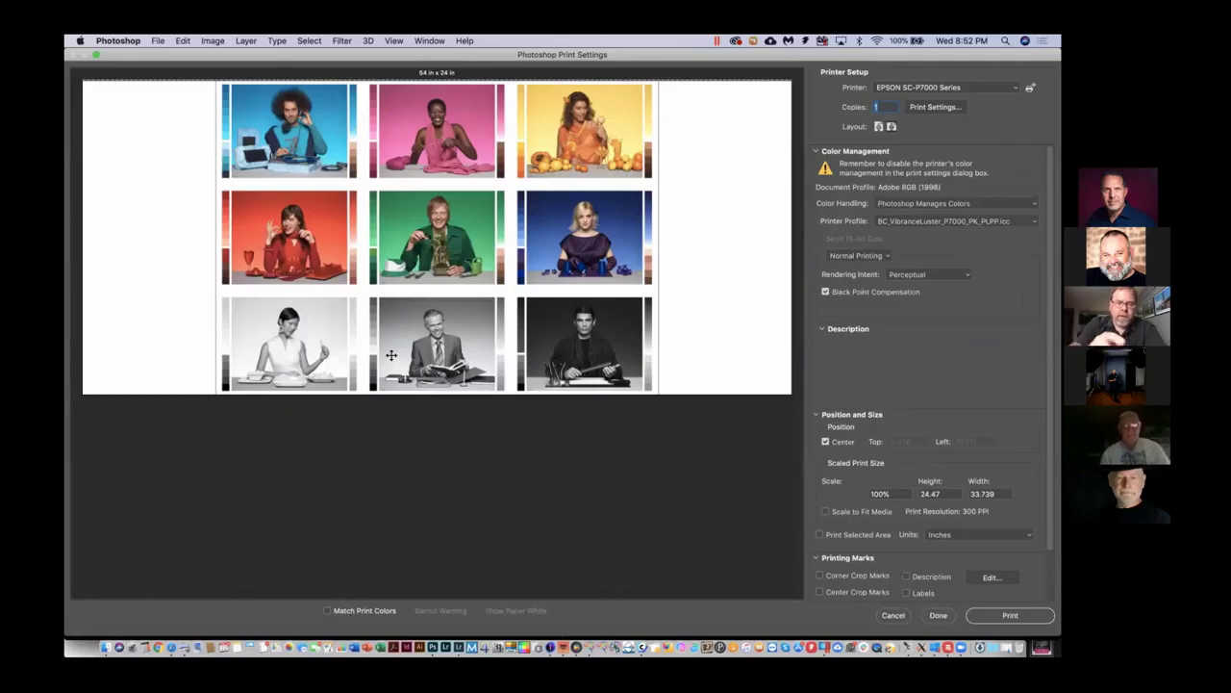
click(327, 611)
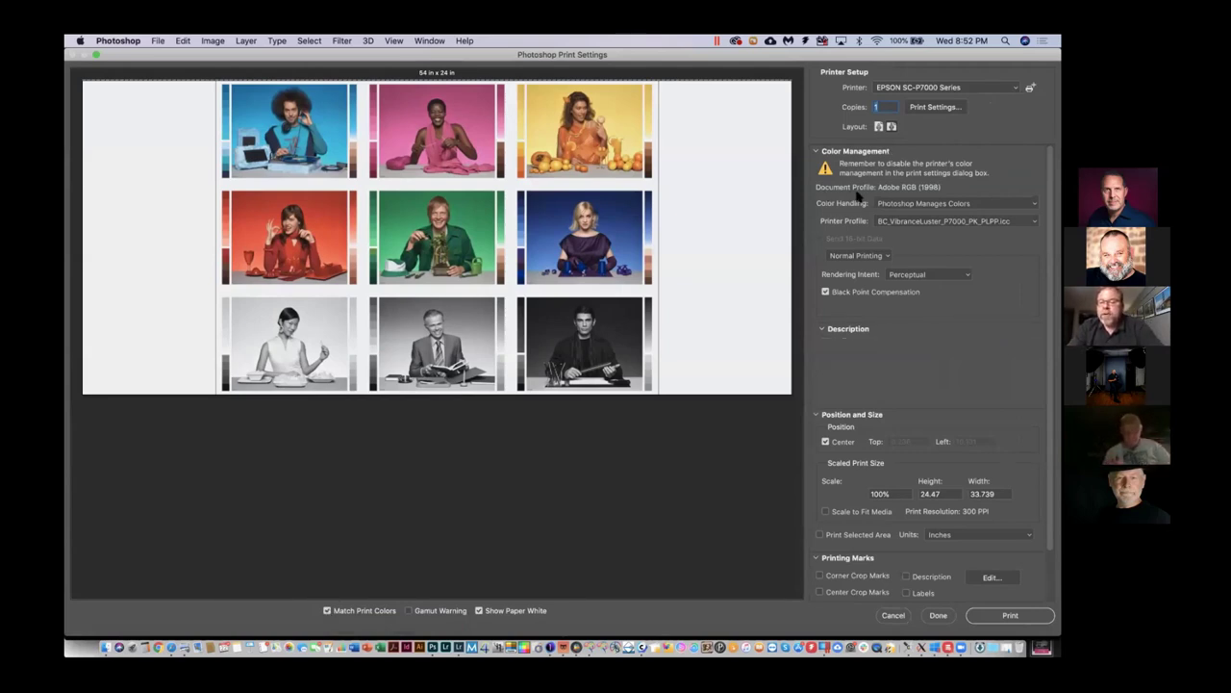
- Set Color Handling to Photoshop Manages Colors
mouse_move(862, 192)
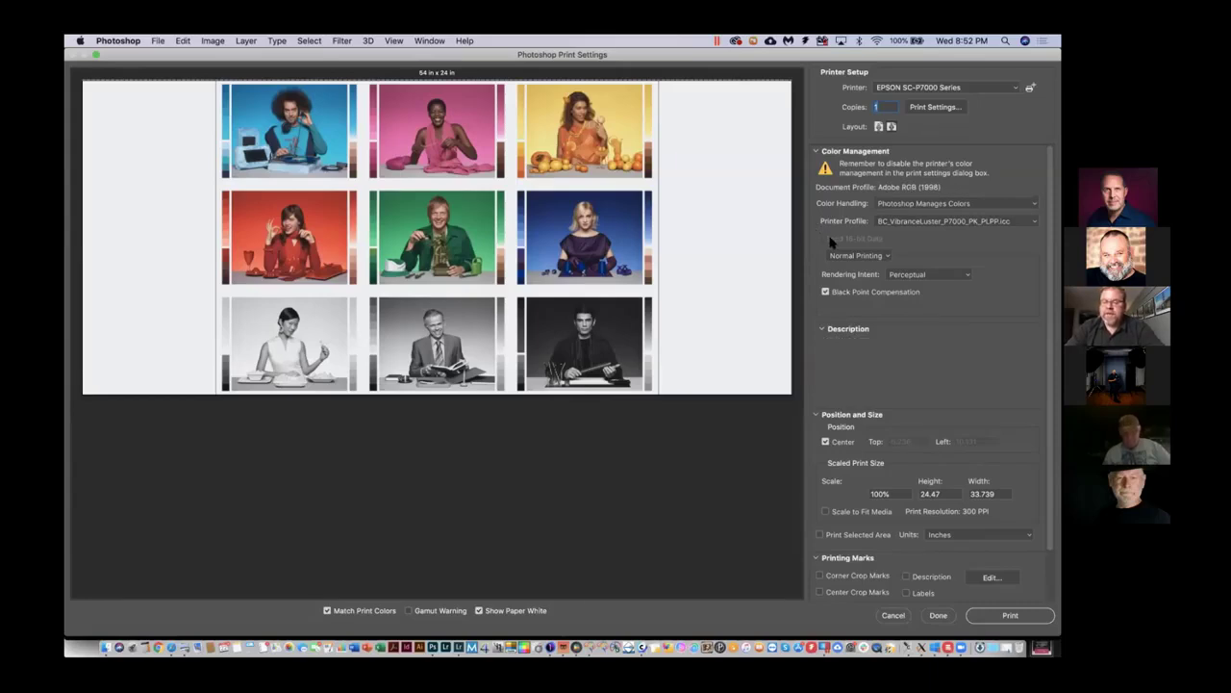
click(952, 203)
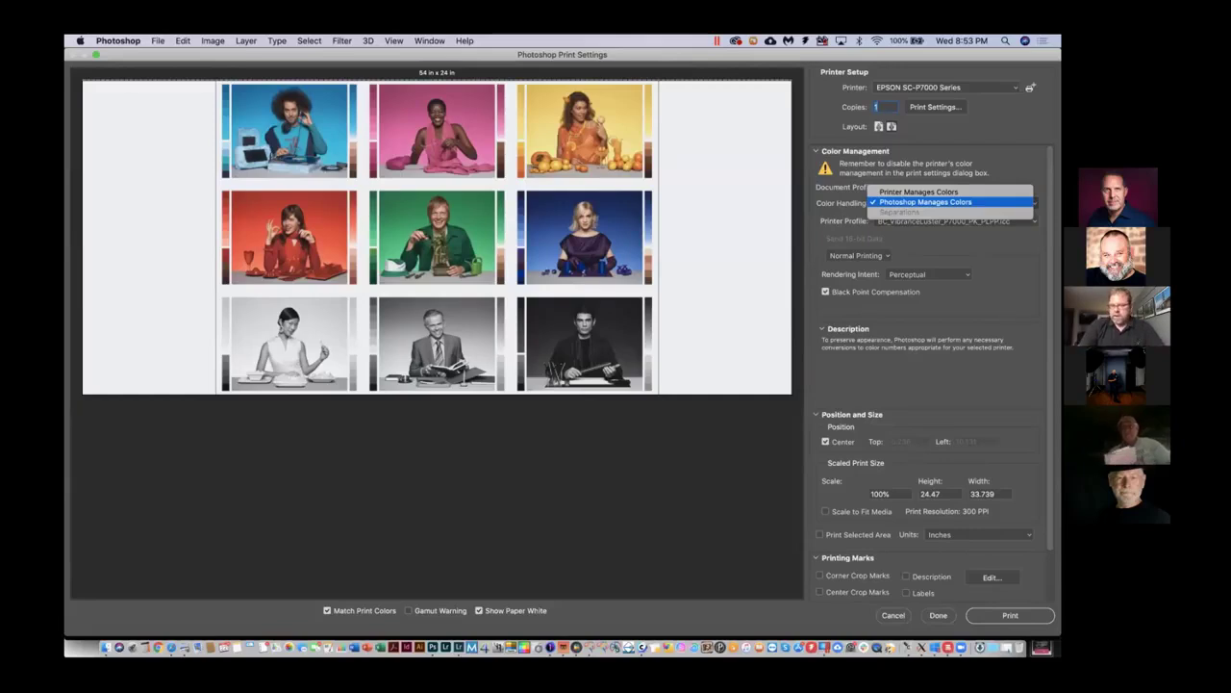
key(Return)
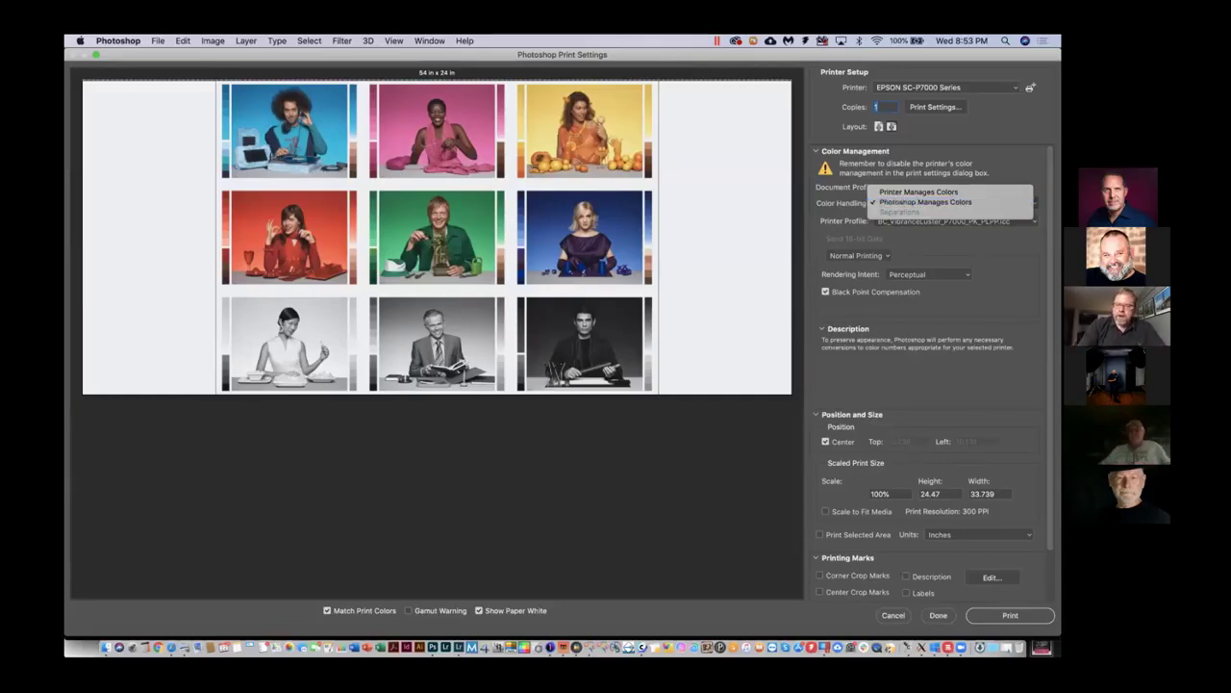
click(904, 204)
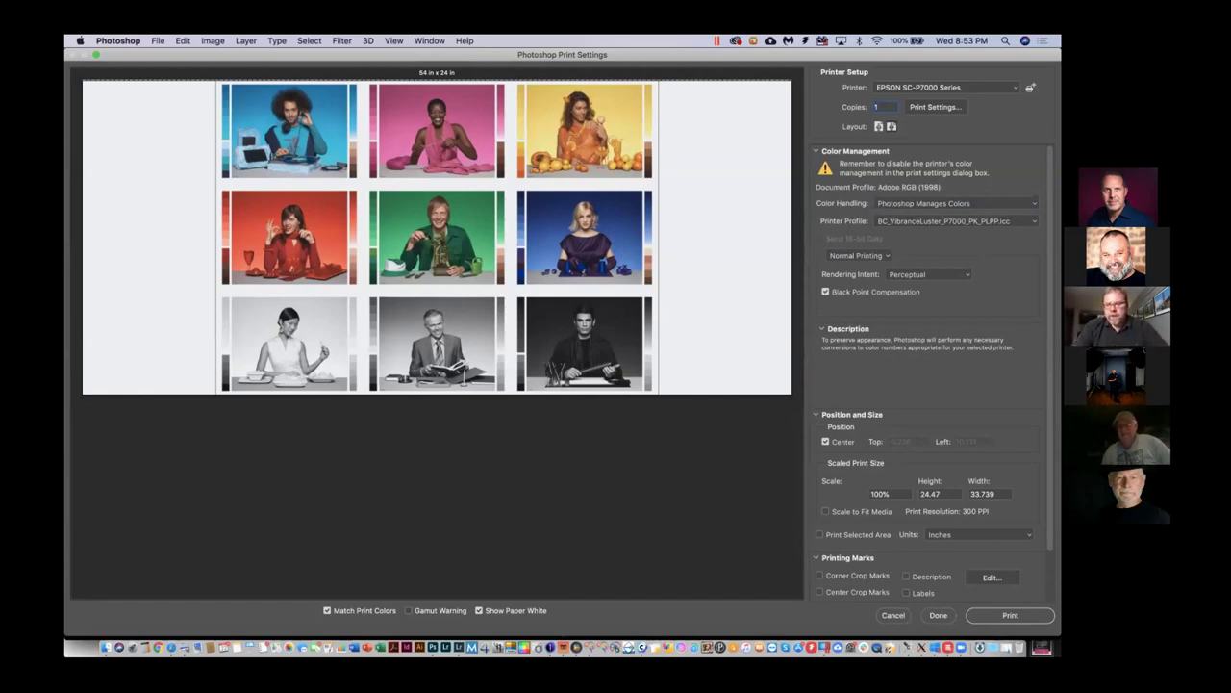
click(953, 220)
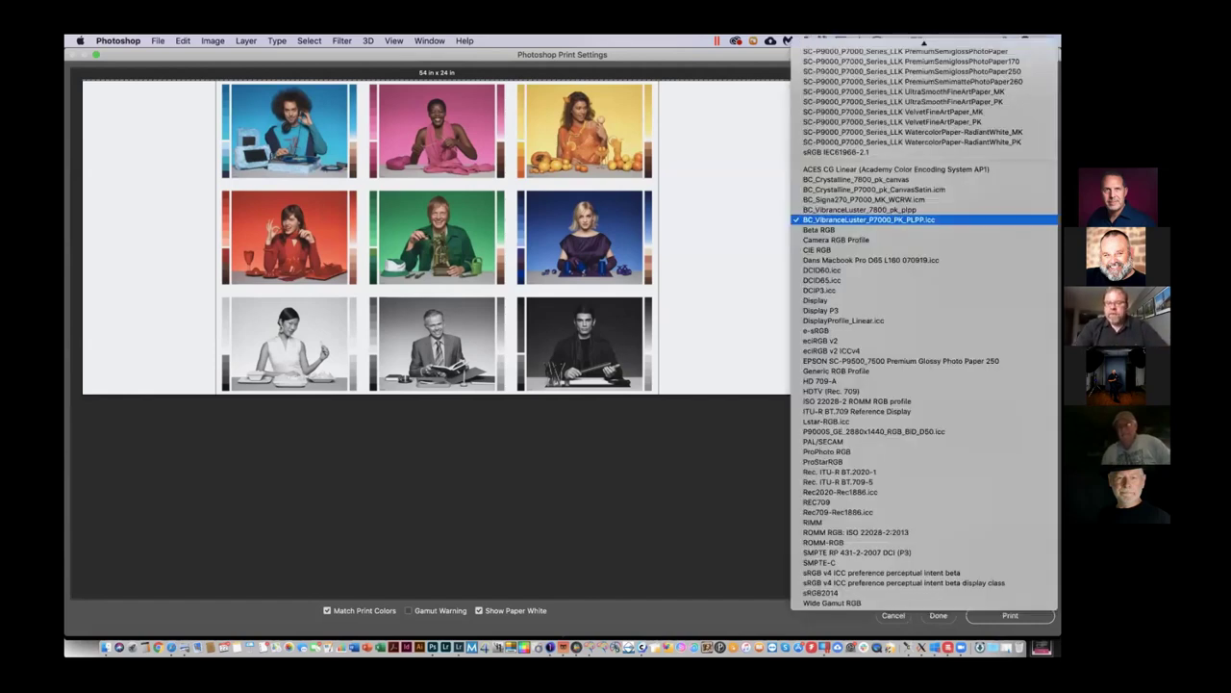
- Pick the EPSON SC-P9500_7500 Premium Glossy Photo Paper 250 profile, Relative Colorimetric, and Black Point Compensation
click(899, 362)
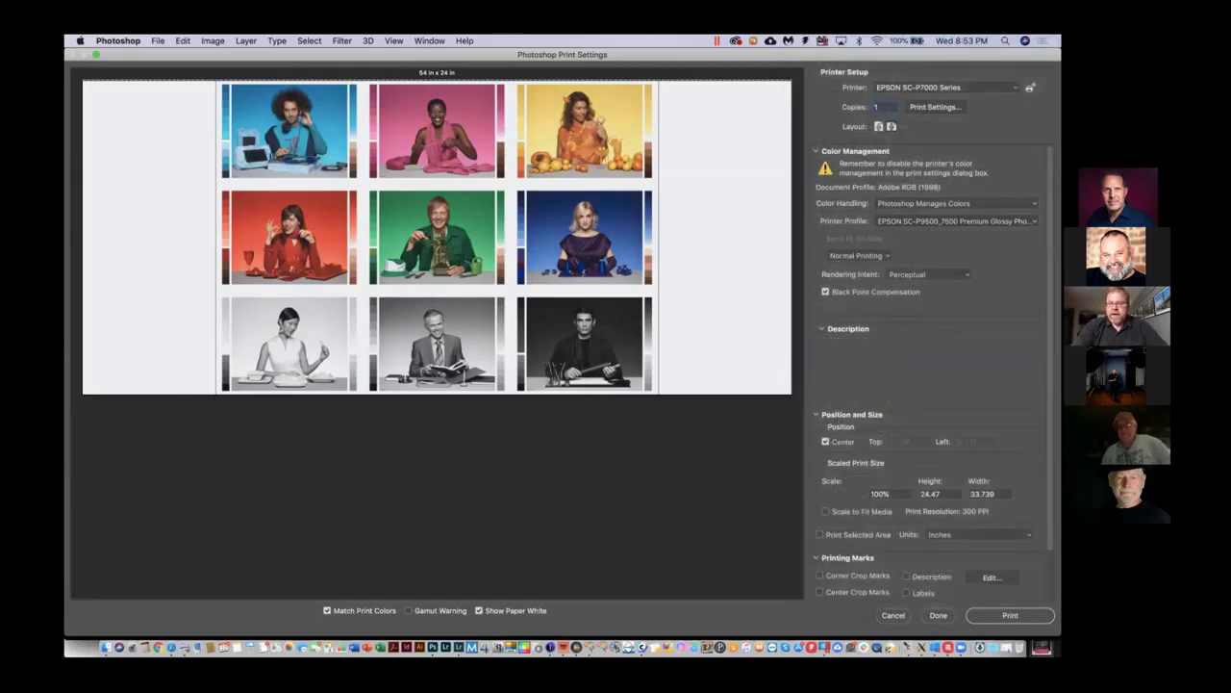
click(929, 274)
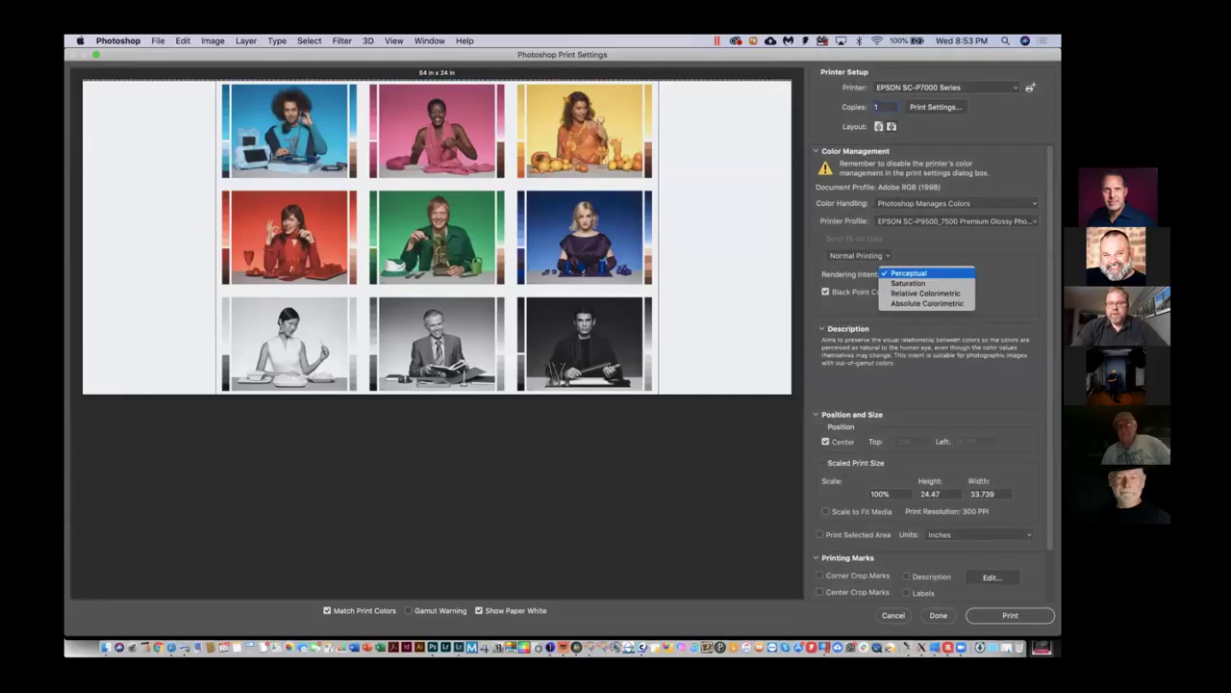
click(921, 294)
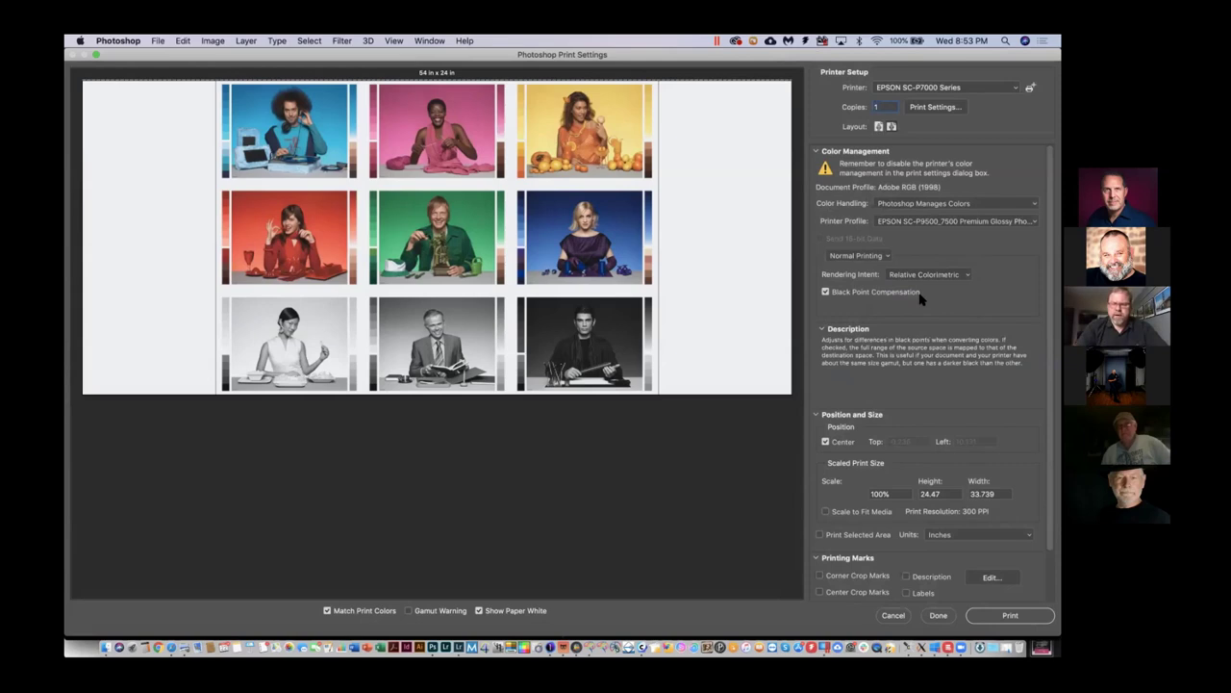
click(825, 292)
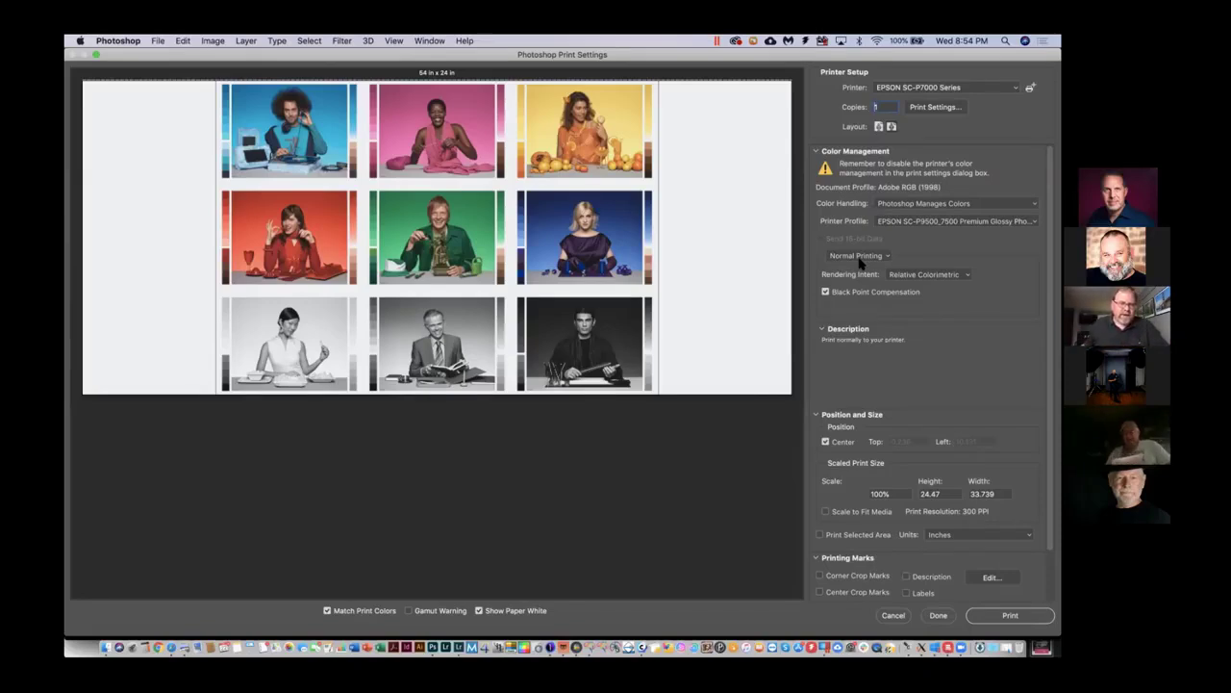
- Switch to Hard Proofing with Working CMYK (CGATS21_CRPC6.icc) proof setup and Simulate Paper Color on
click(861, 258)
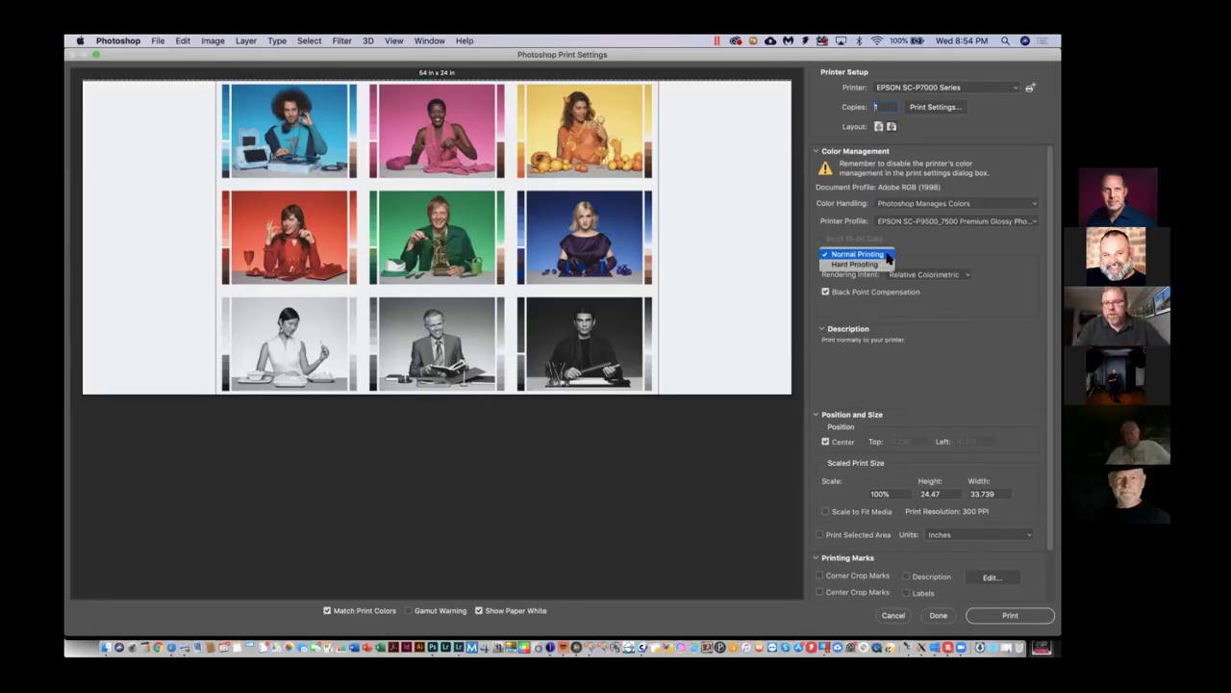
click(856, 265)
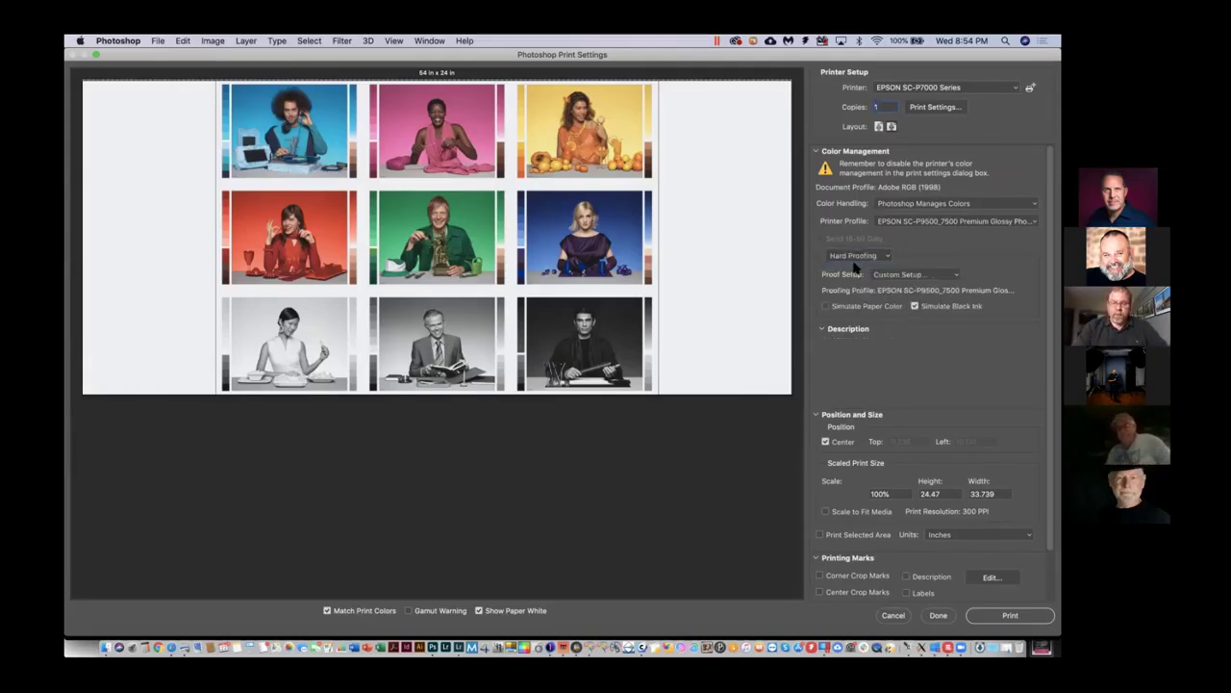
click(900, 274)
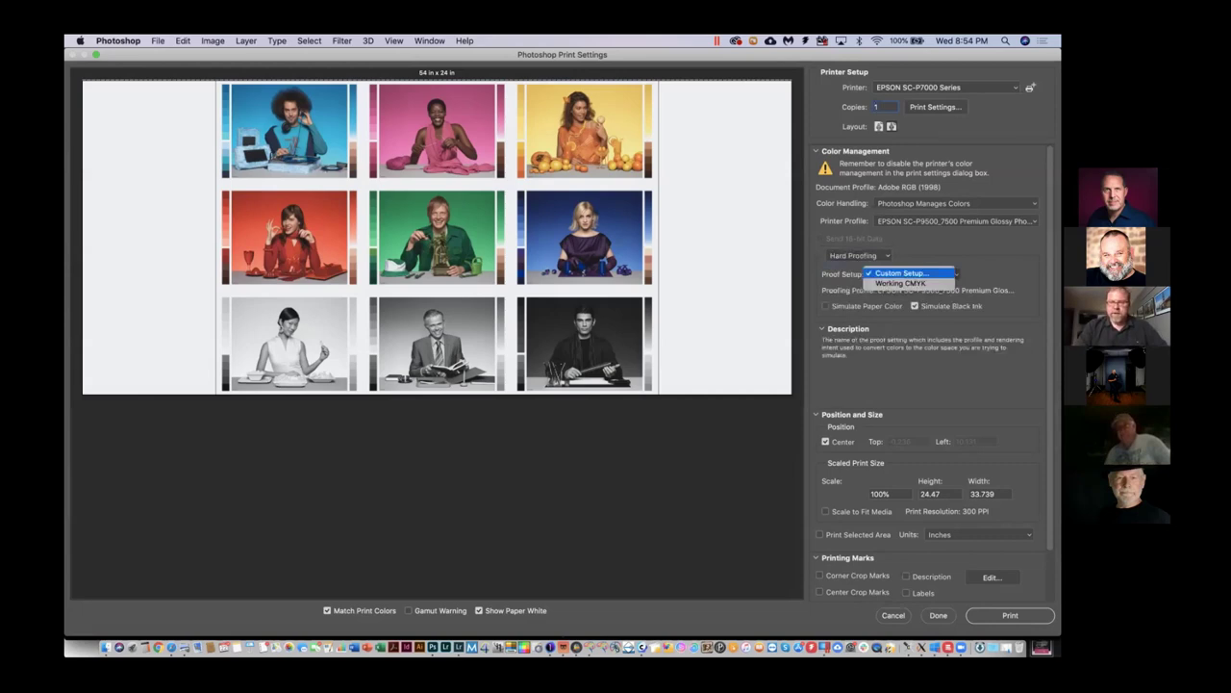
click(899, 274)
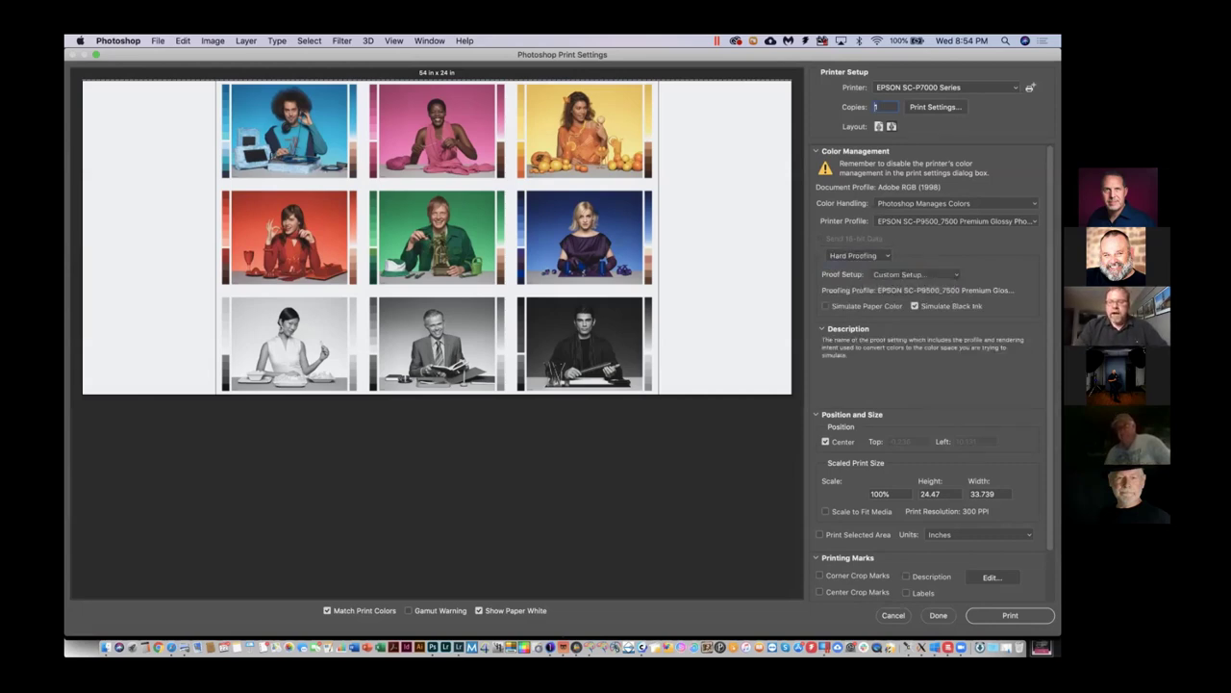
click(881, 278)
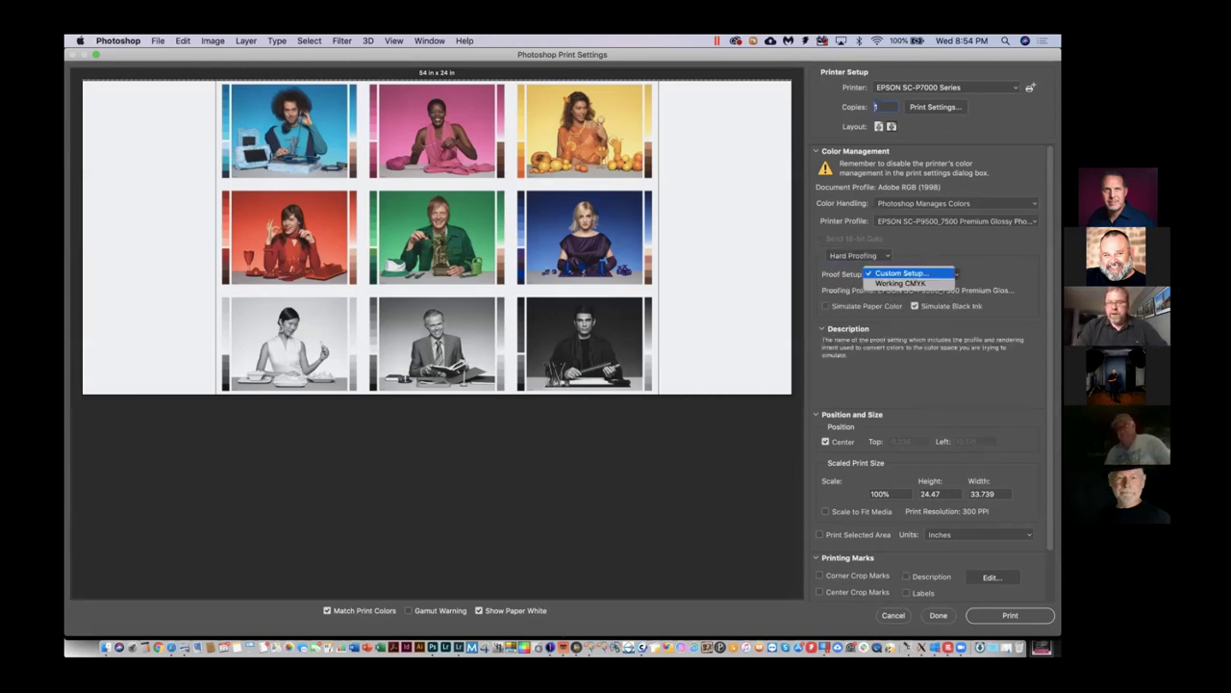
click(917, 283)
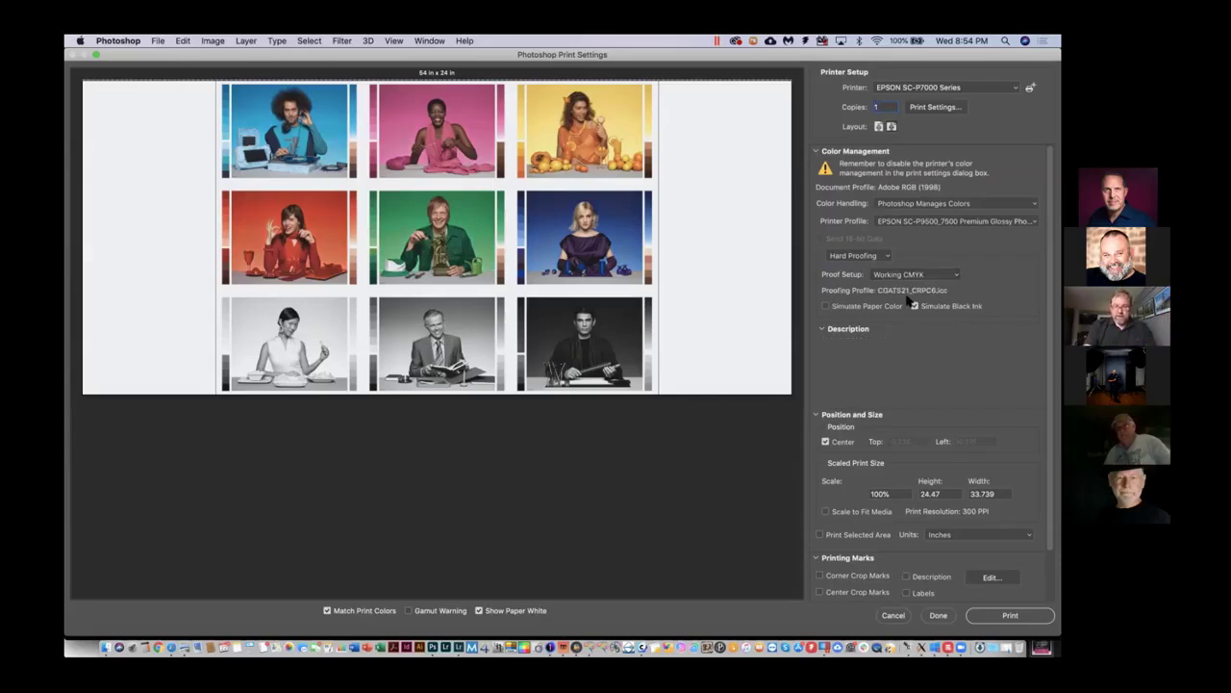
mouse_move(928, 293)
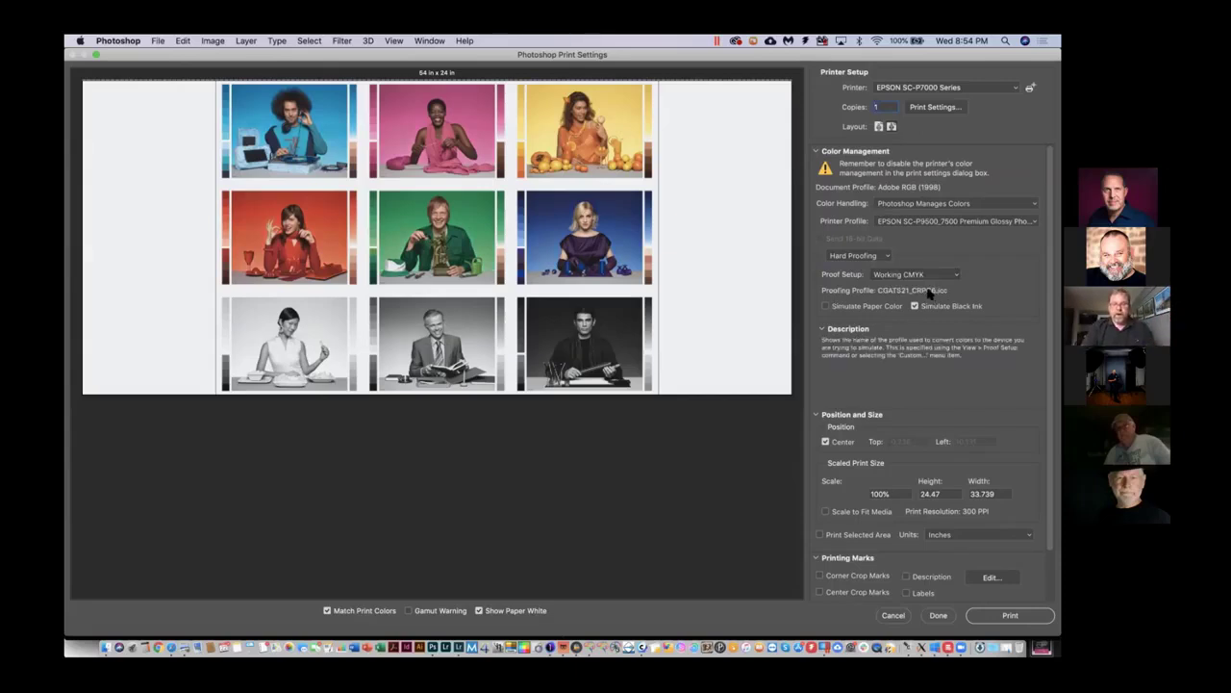
click(826, 306)
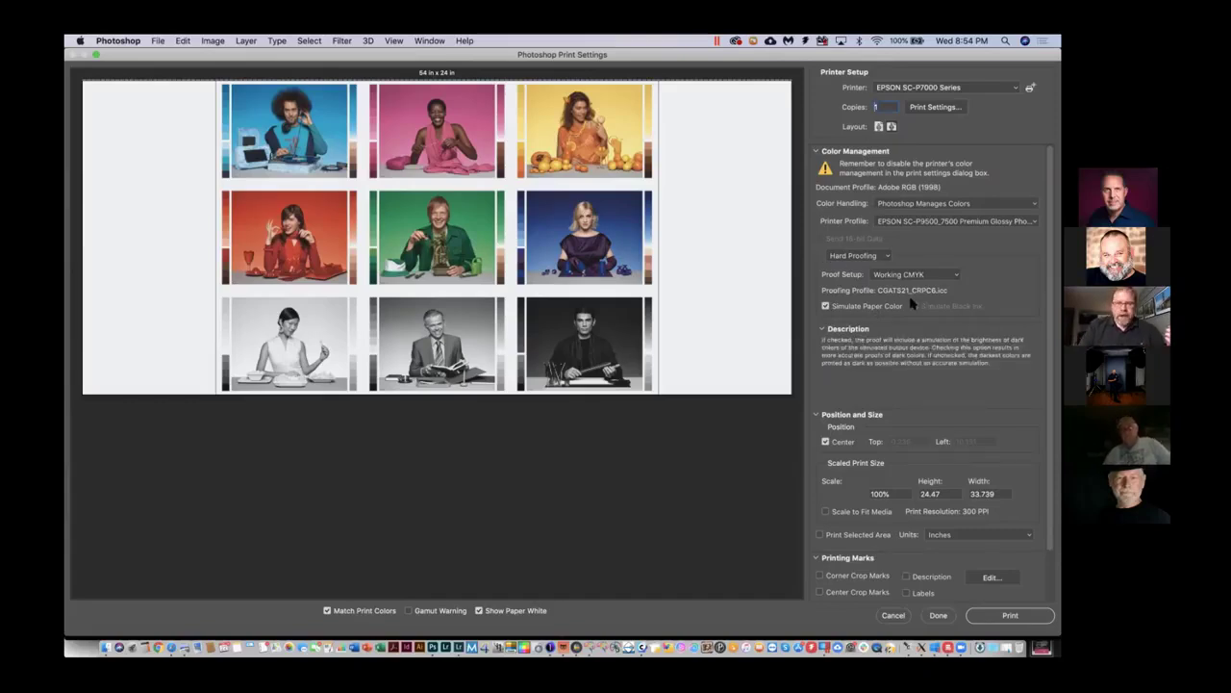
click(888, 256)
- Change the printing mode from Hard Proofing back to Normal Printing
click(854, 241)
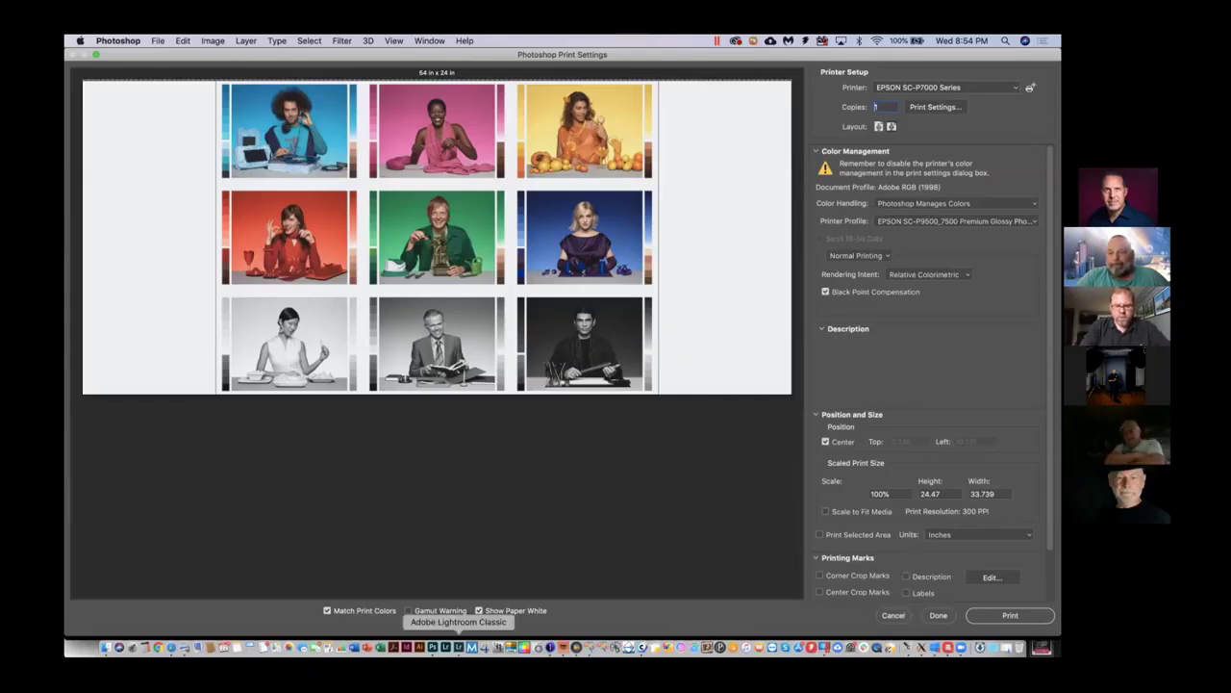
- Switch from Photoshop to Lightroom Classic via the Dock to view the soft-proofed river photo
click(458, 647)
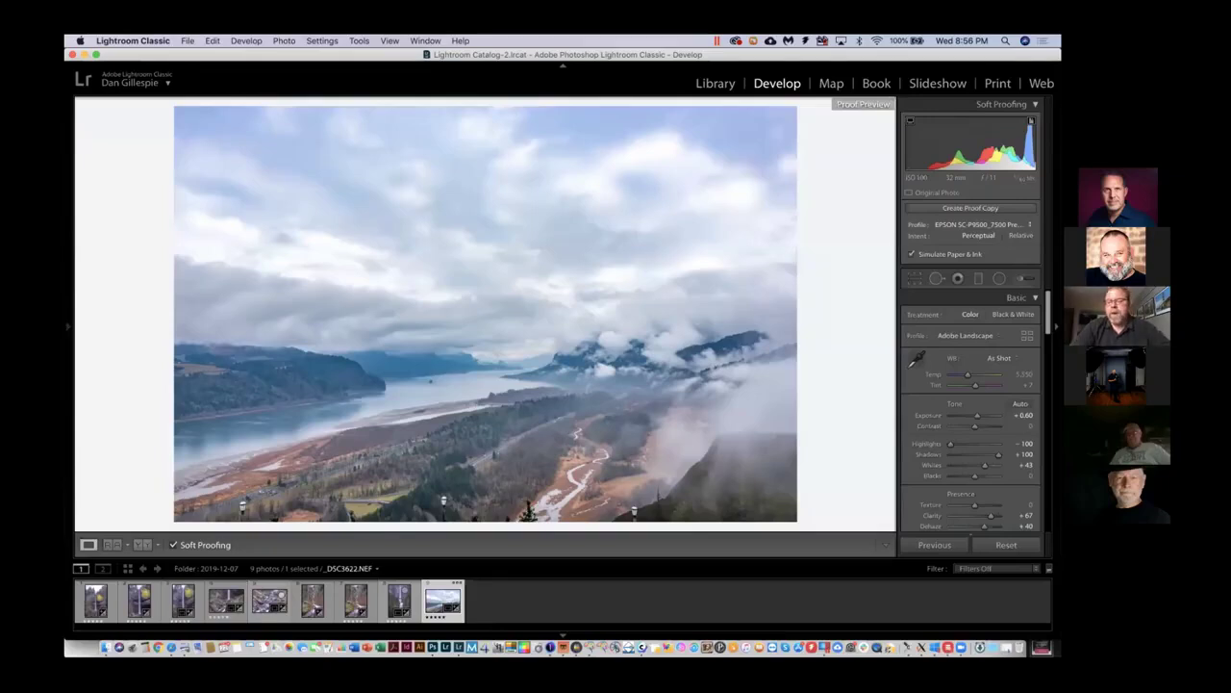
- Show the Soft Proofing profile list, leaving EPSON SC-P9500_7500 Premium Glossy Photo Paper 250 selected
click(981, 224)
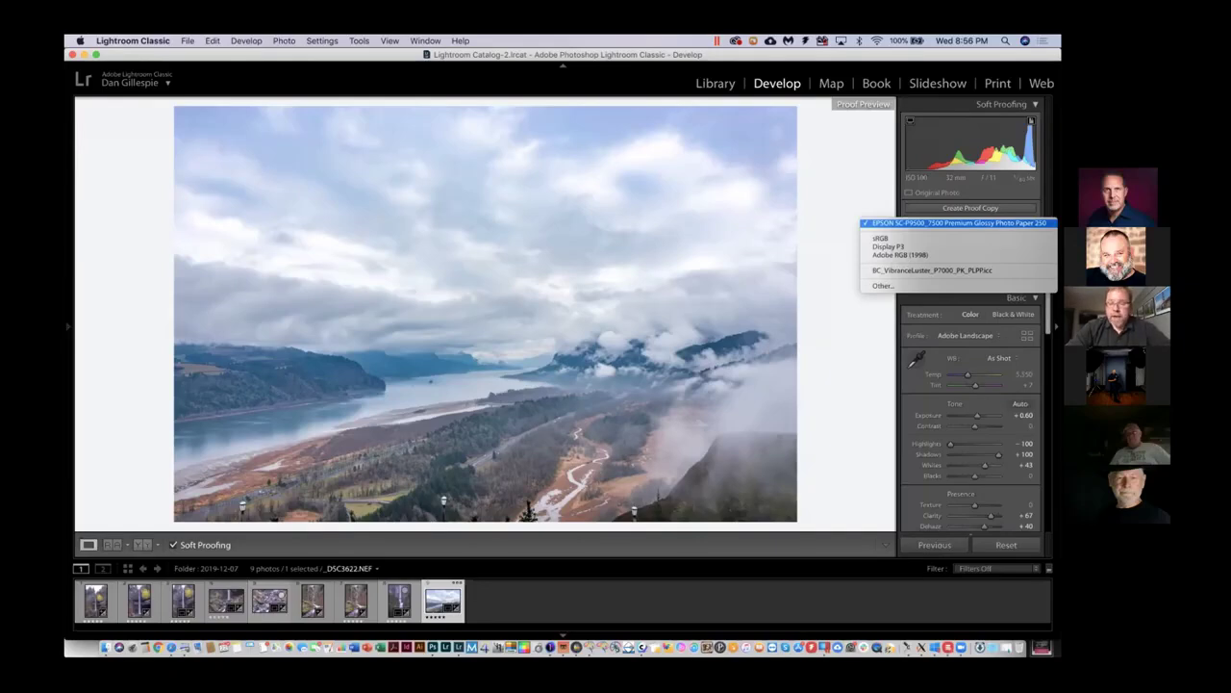
- Keep the EPSON proof profile, then turn off Show Proof so the gorge photo displays unproofed
key(Return)
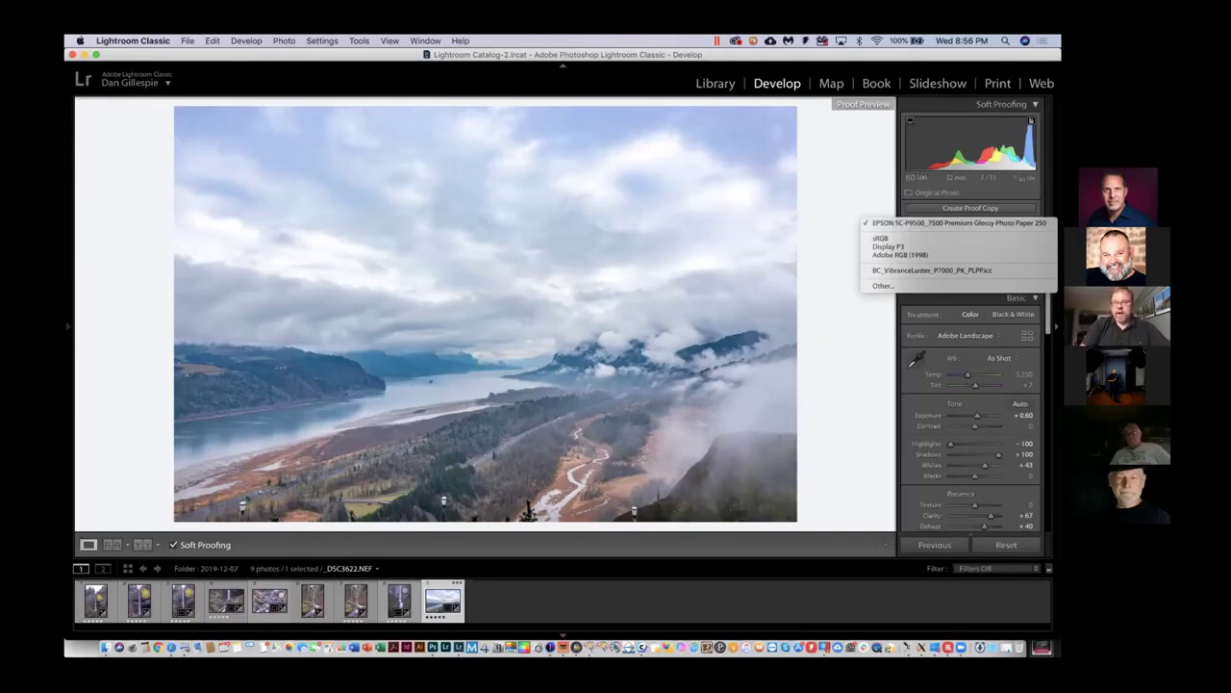
click(384, 40)
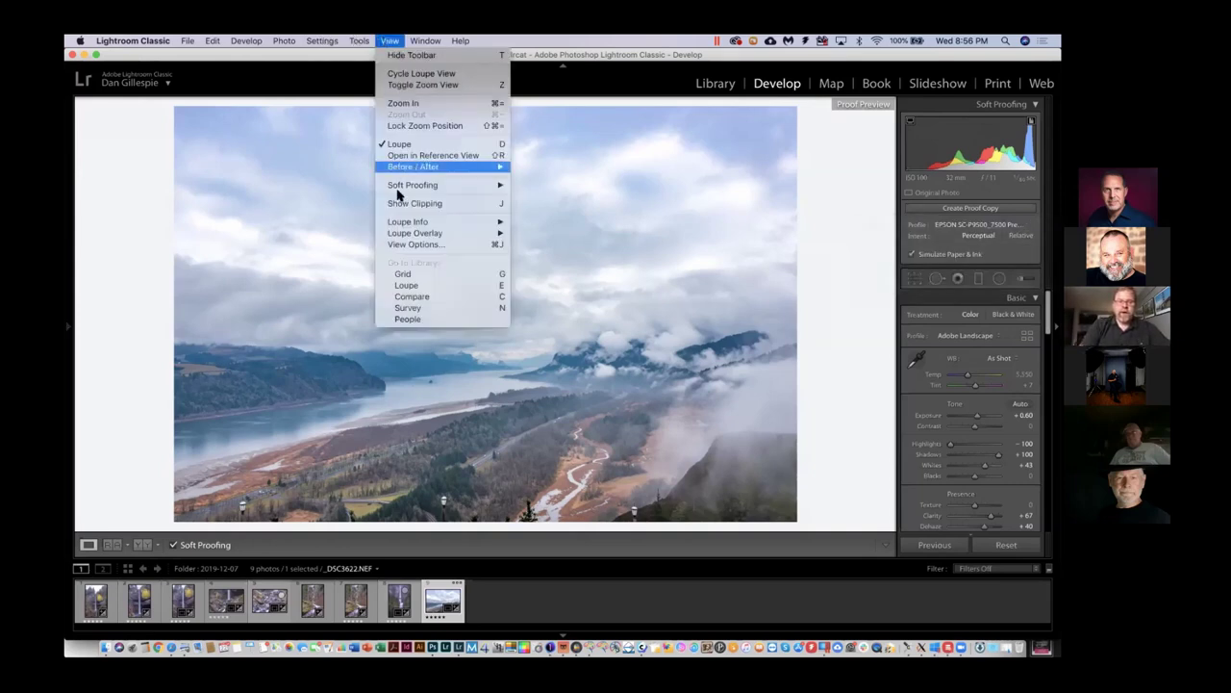
mouse_move(403, 186)
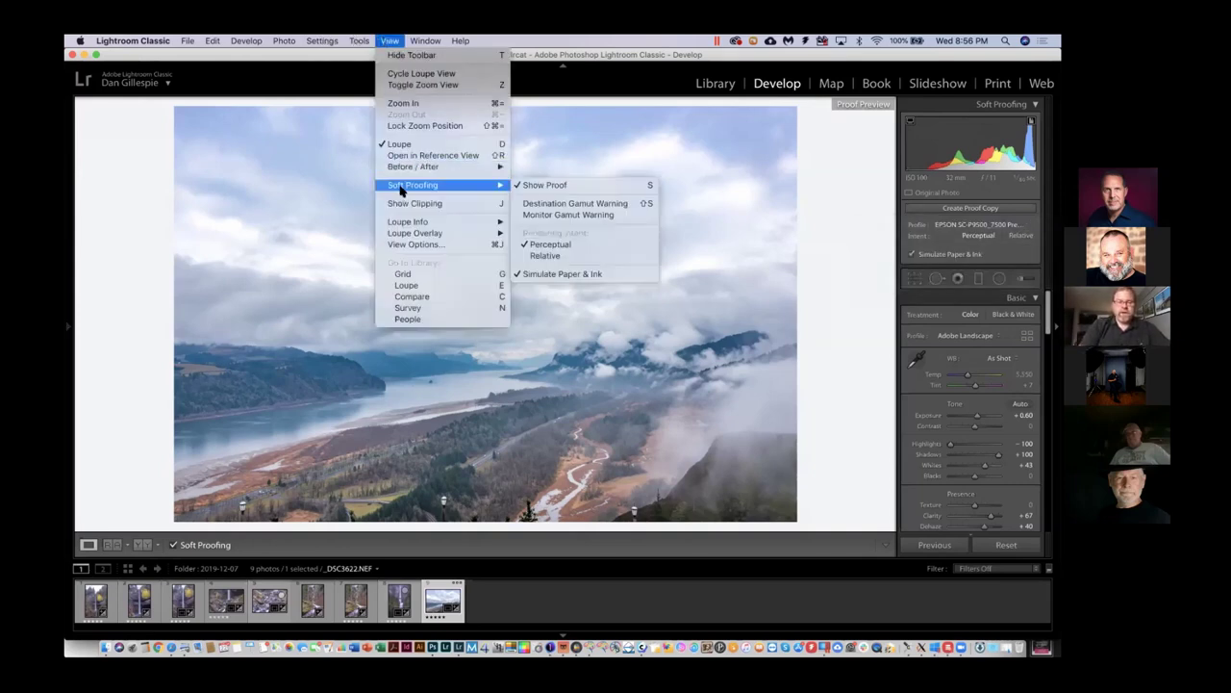
click(540, 185)
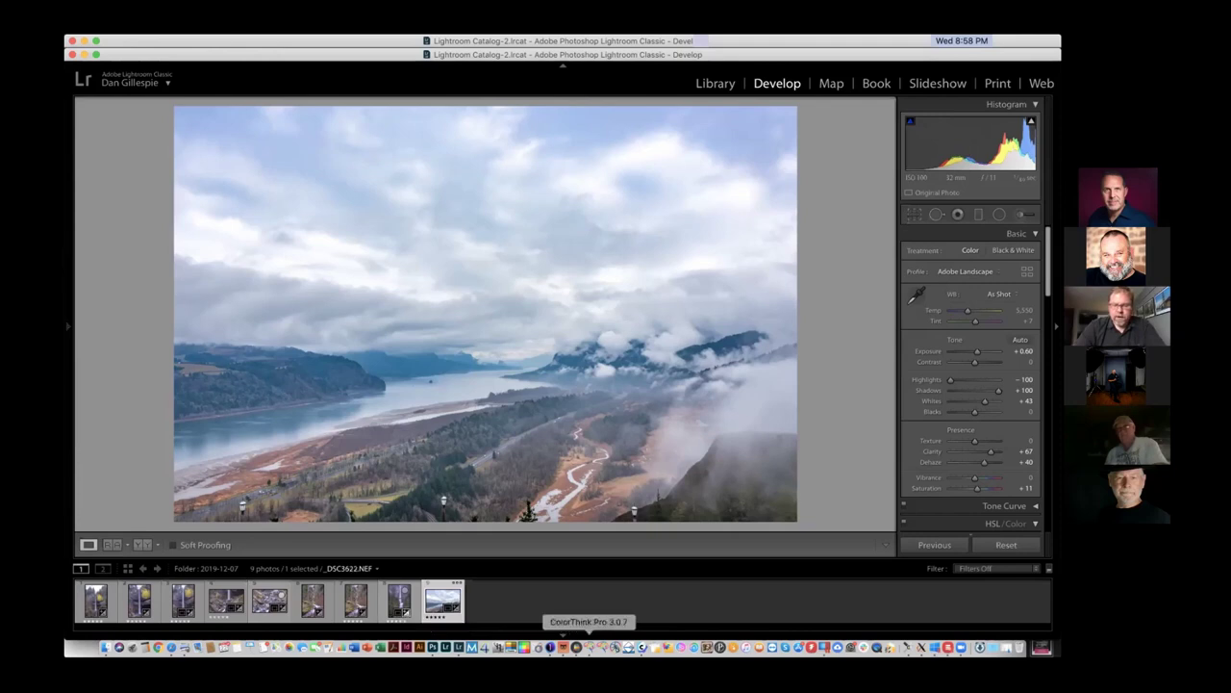
- Switch to ColorThink Pro and rotate the 3-D gamut plot toward an edge-on view
click(587, 646)
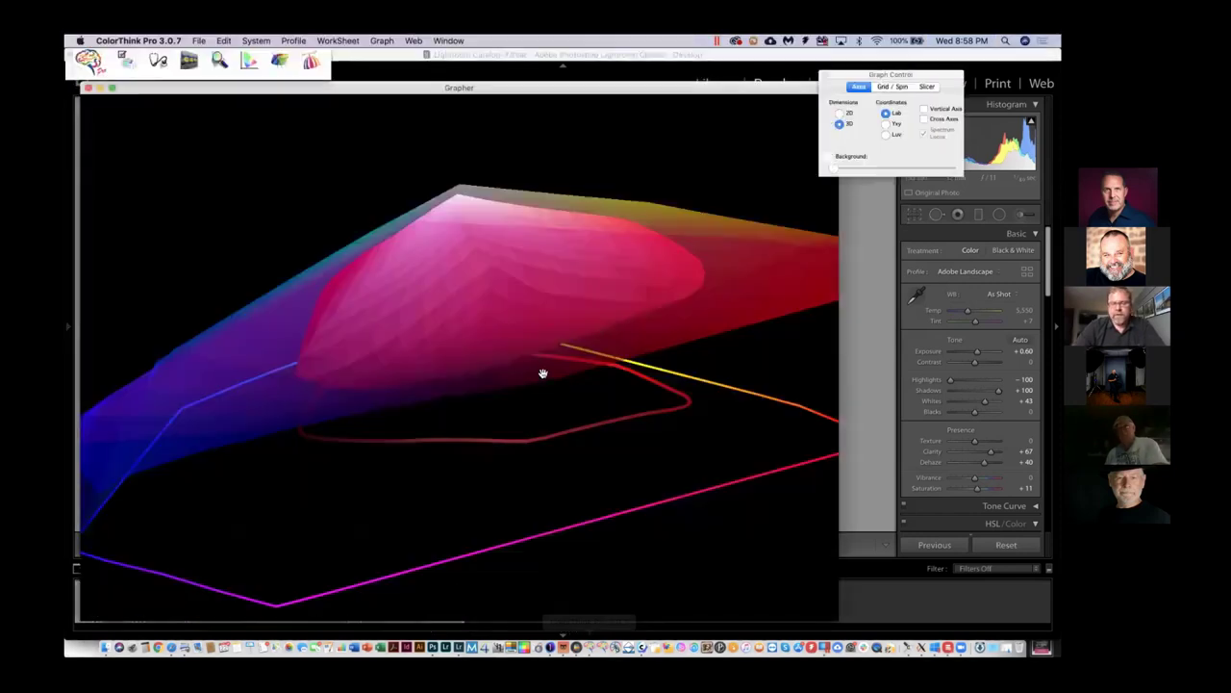
drag(426, 357, 458, 360)
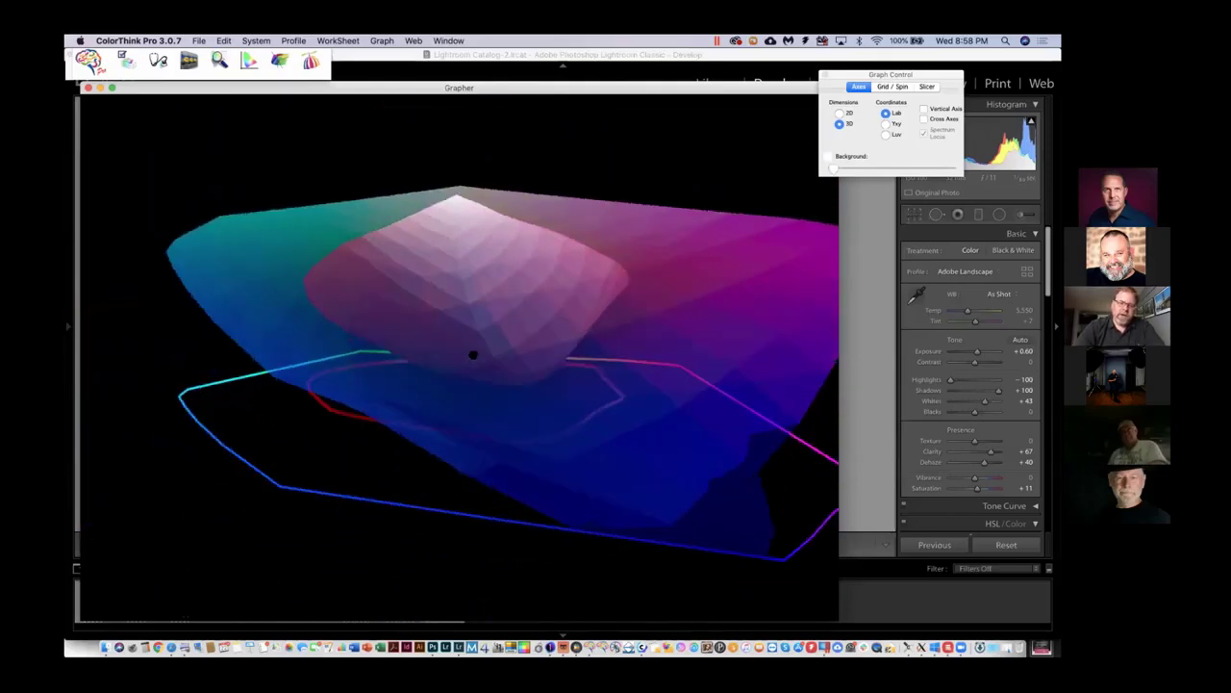
drag(472, 353, 491, 341)
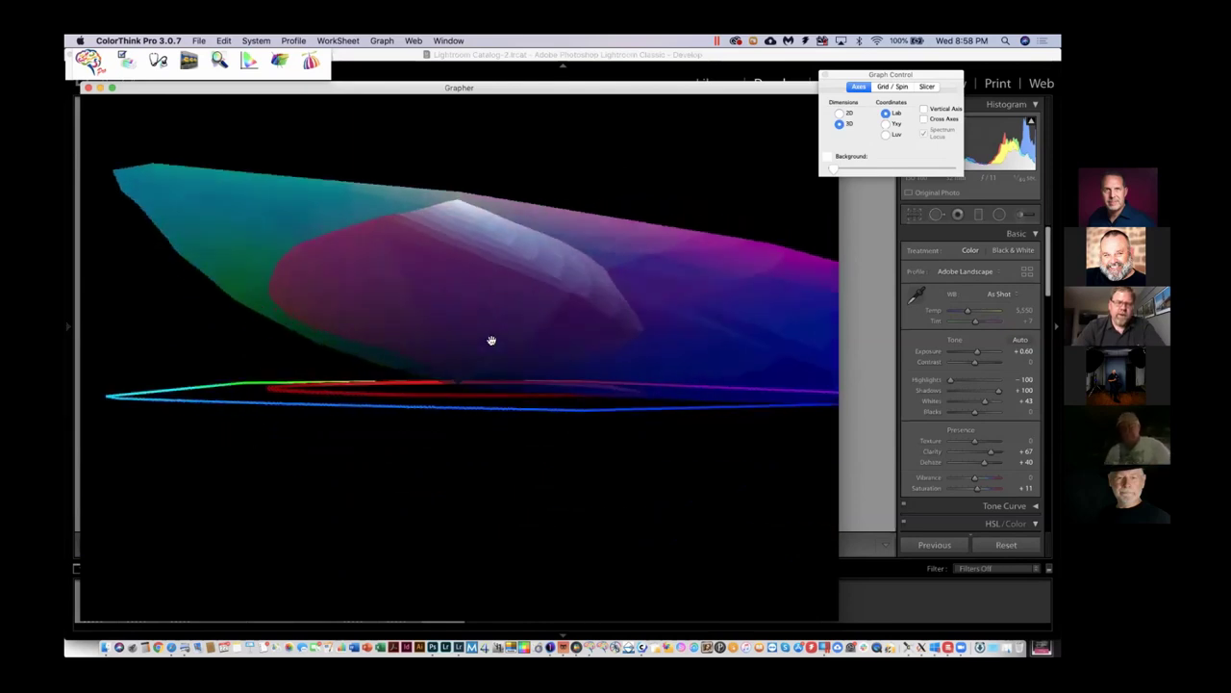
click(144, 40)
- Hide ColorThink Pro 3.0.7, then bring Safari forward past Photoshop's Print Settings
click(164, 126)
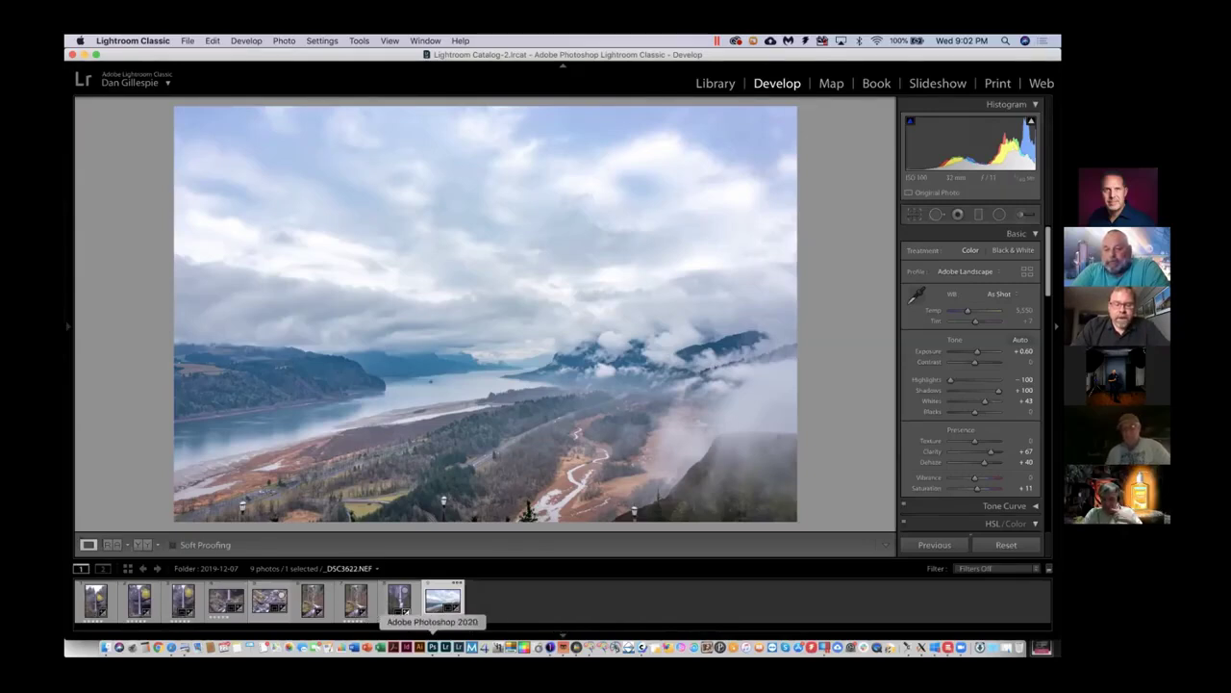
click(433, 647)
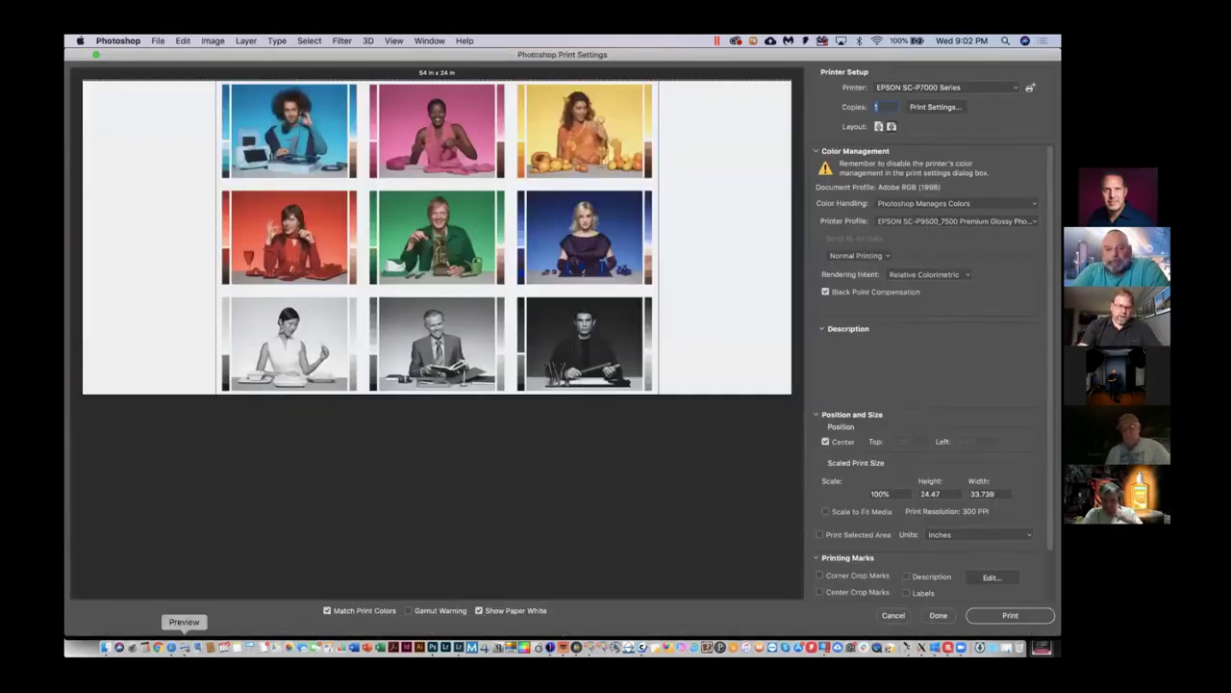
click(171, 647)
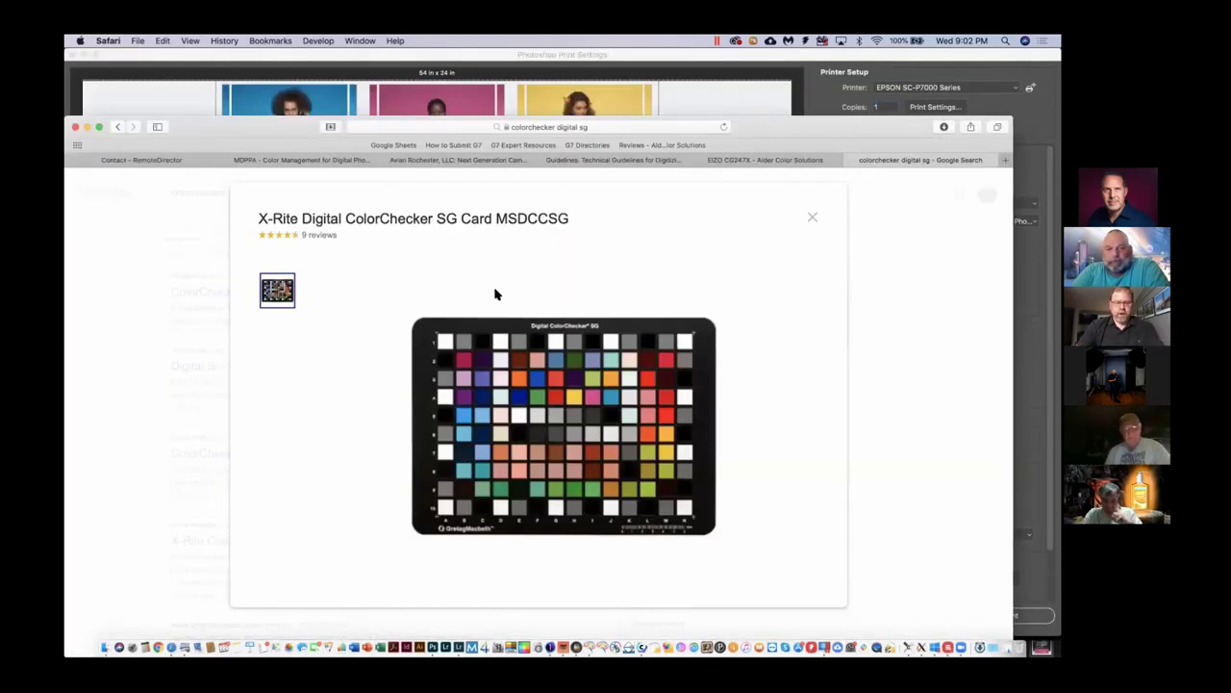
- Google 'gracol icc profiles' and highlight the Idealliance result's sentence about ICC profiles
key(super+l)
text(gracol)
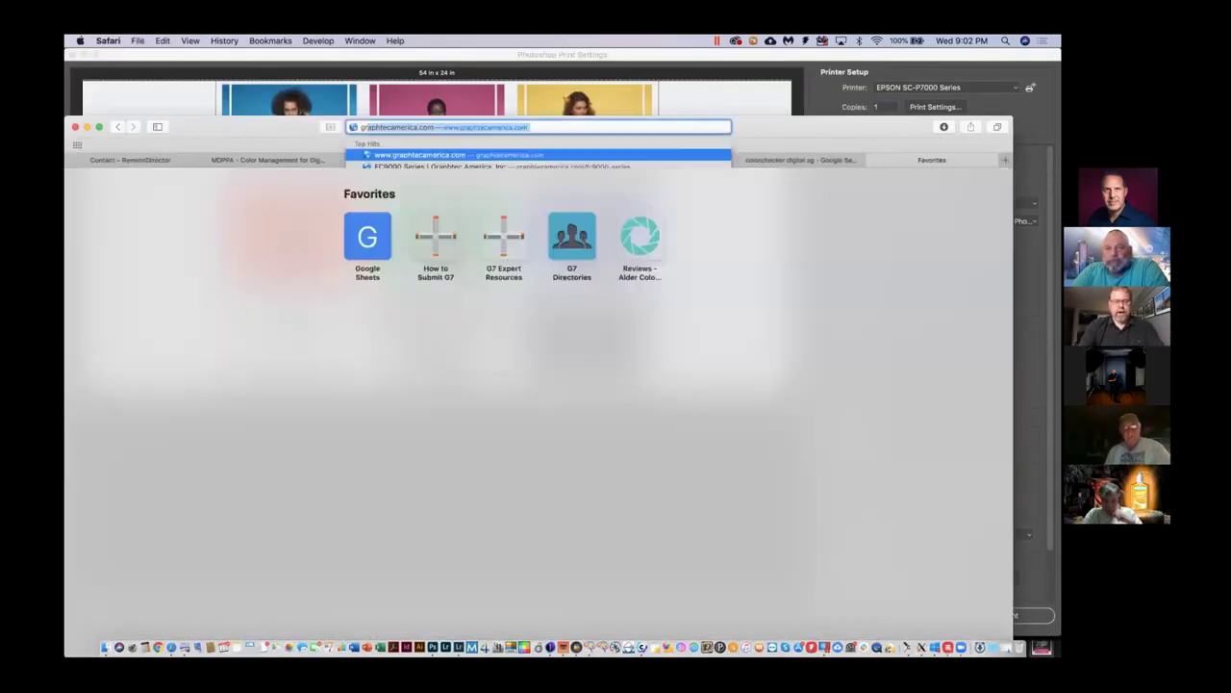
text( ic)
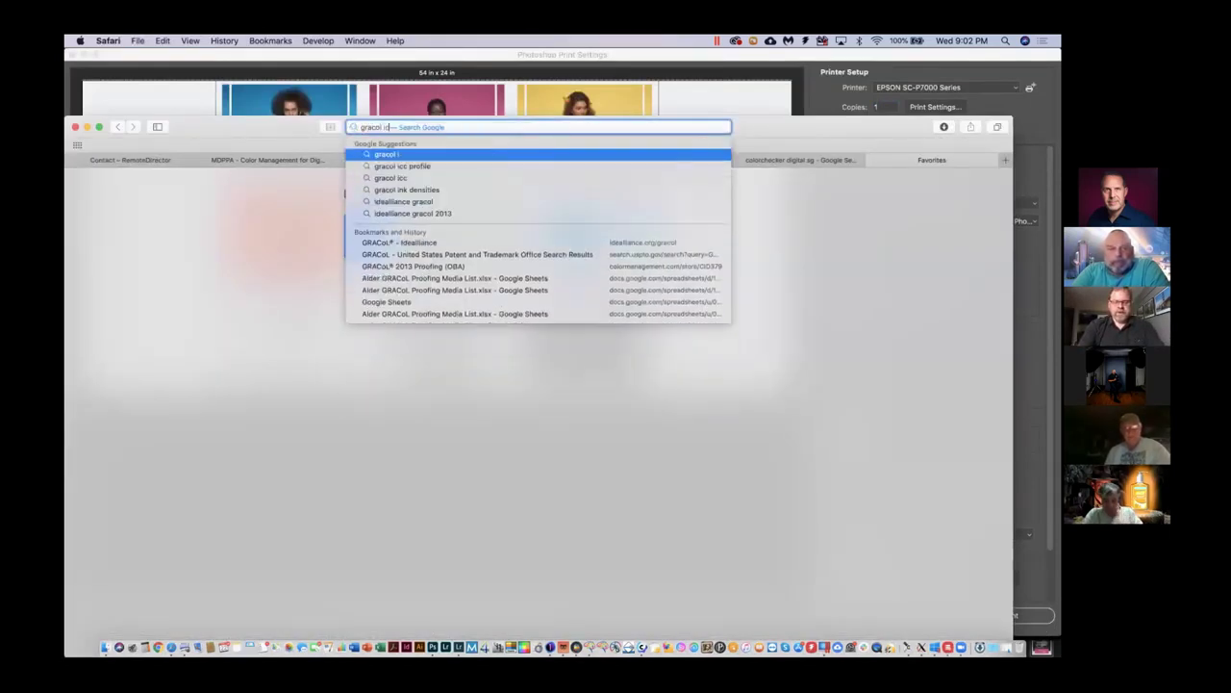
text(c profiles)
key(Return)
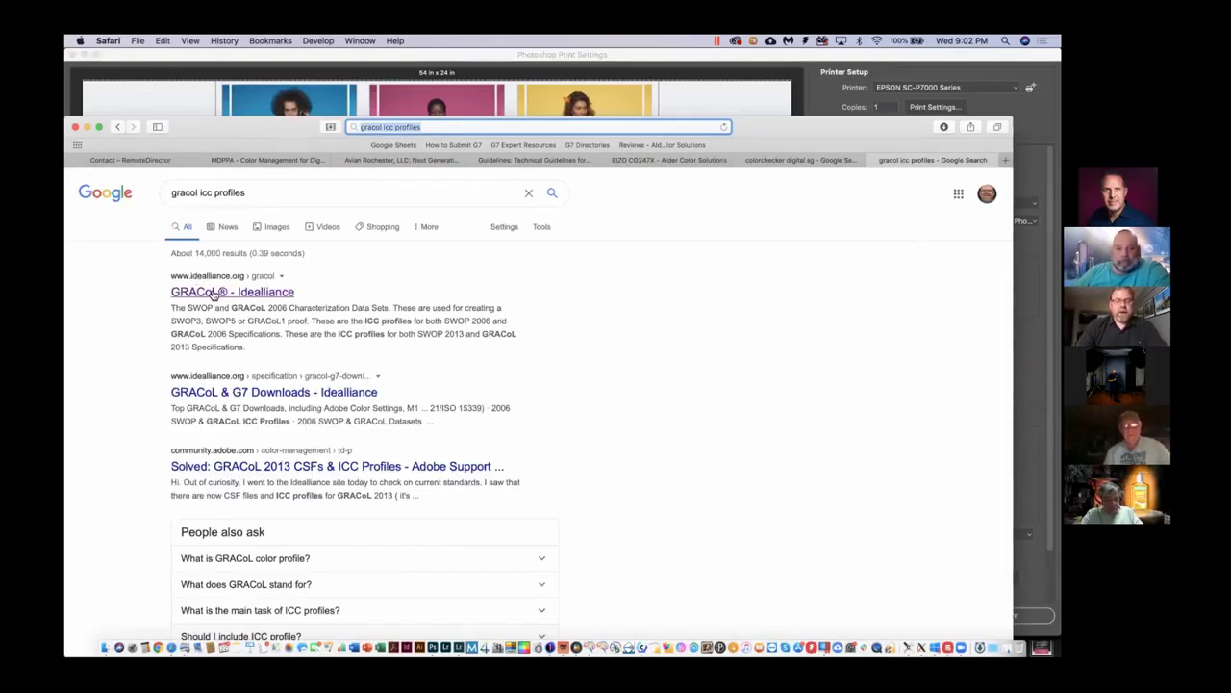
drag(315, 320, 530, 335)
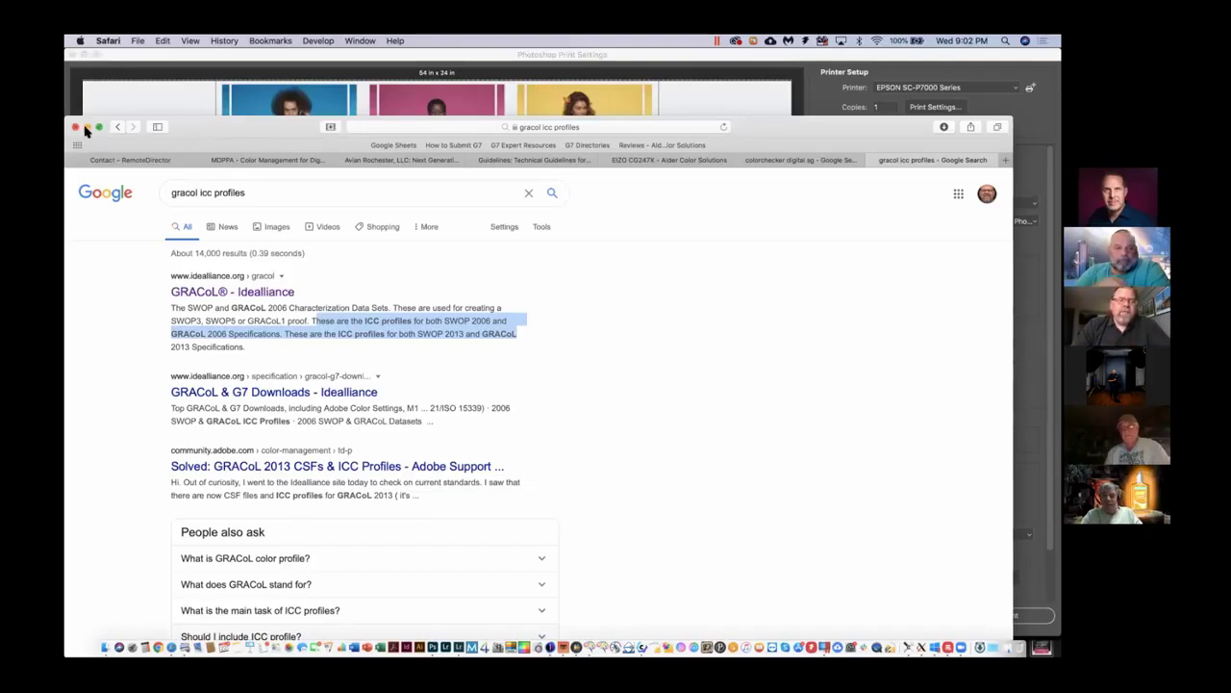
click(445, 321)
- Select the snippet text from SWOP 2006 to GRACoL, then hide Safari to show Print Settings
drag(444, 321, 526, 328)
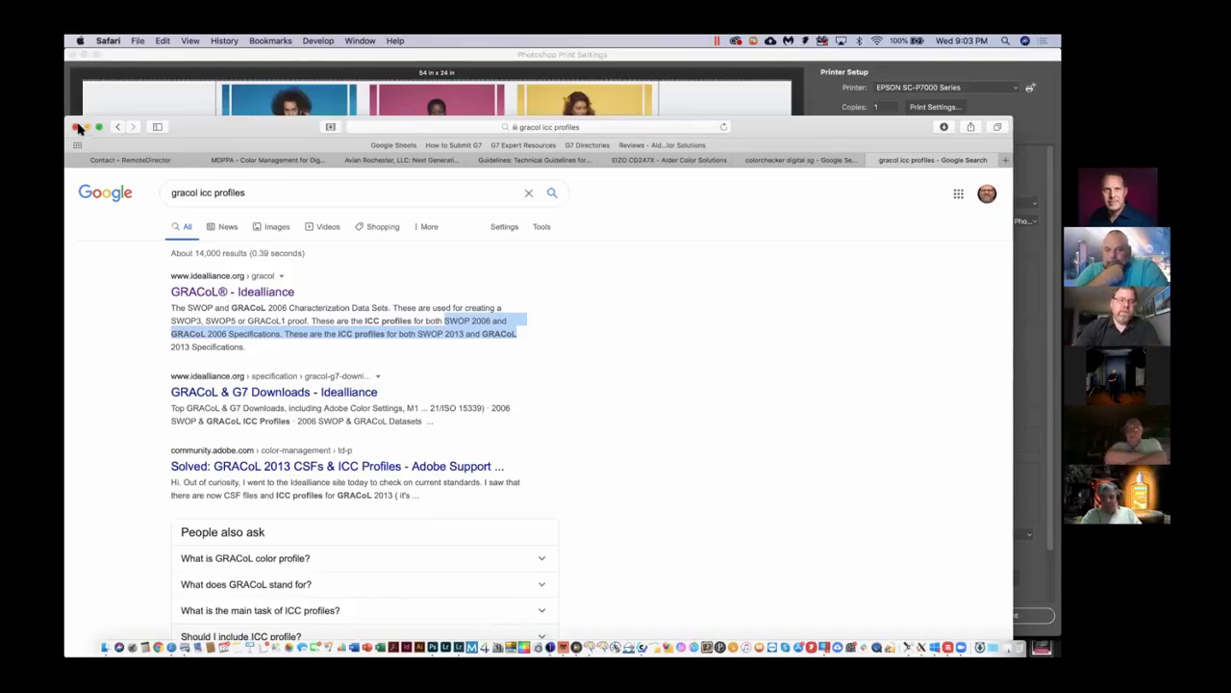
click(110, 40)
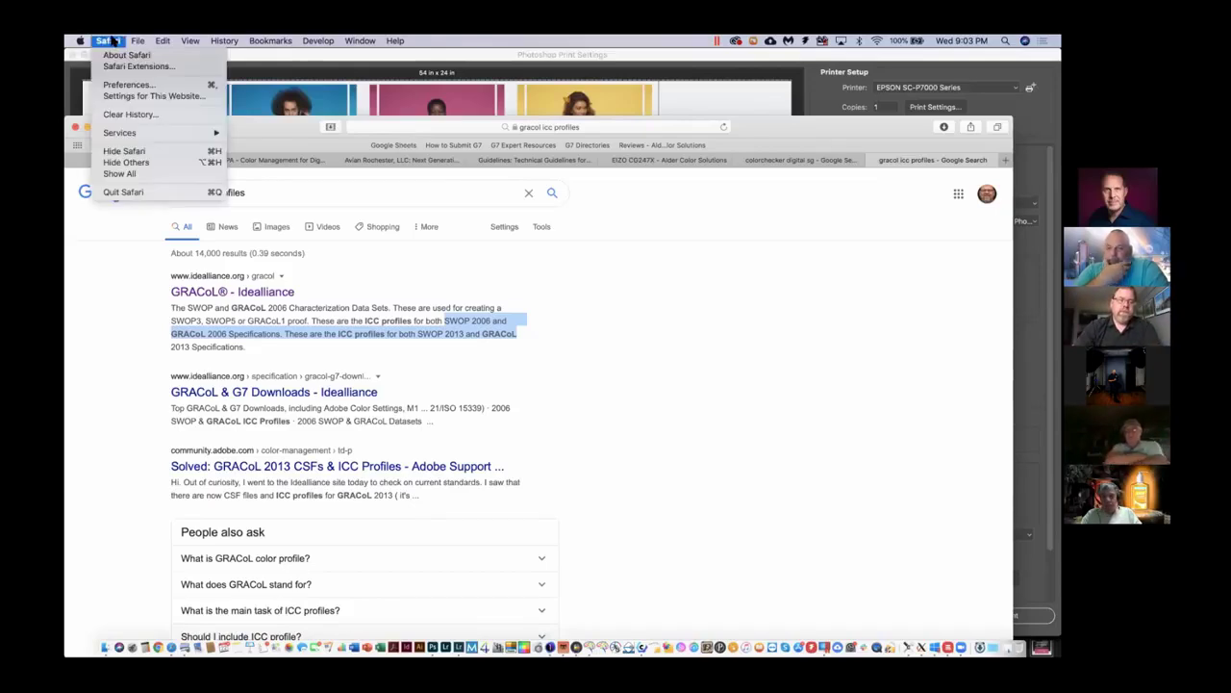
click(136, 152)
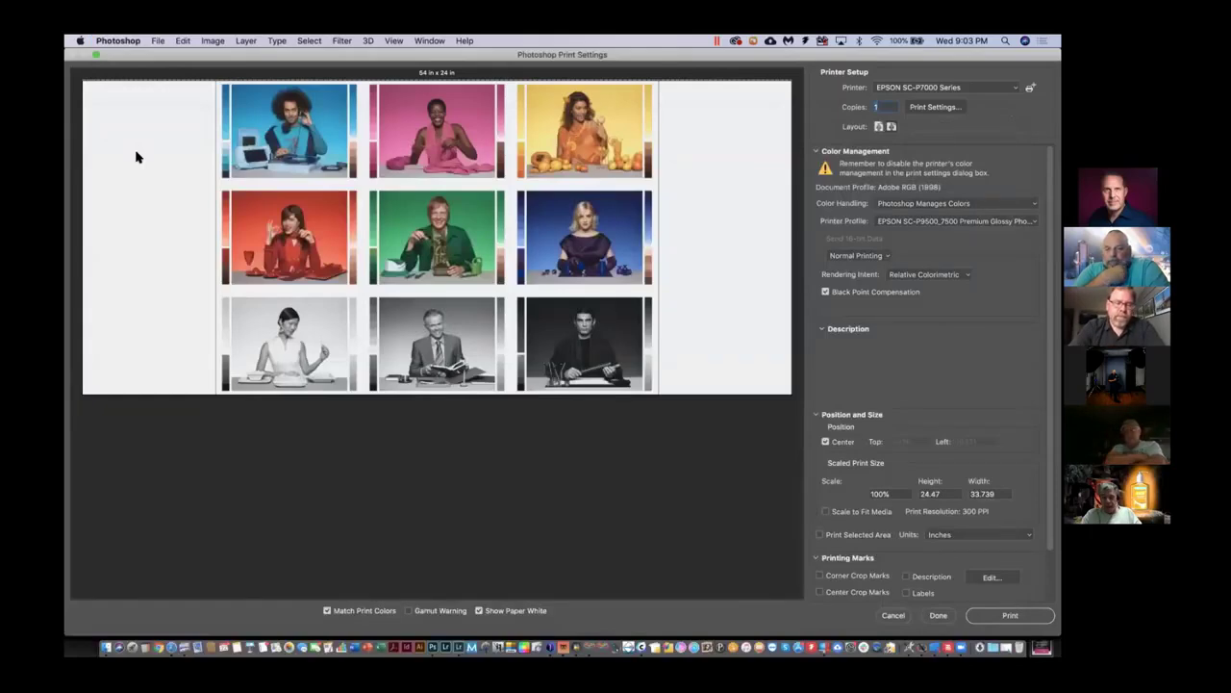